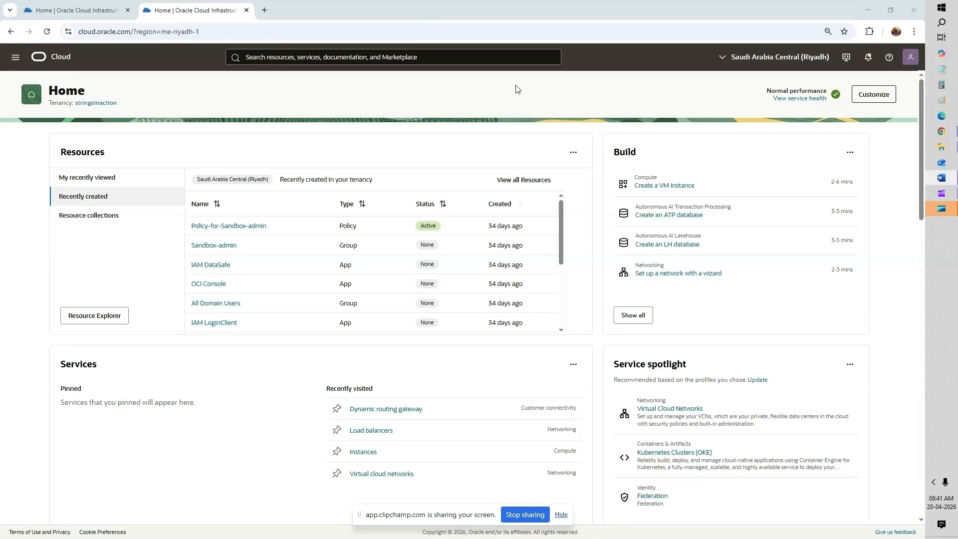
Step: Switch to the first Riyadh console tab and open the navigation menu
{"action": "left_click", "coordinate": [764, 66]}
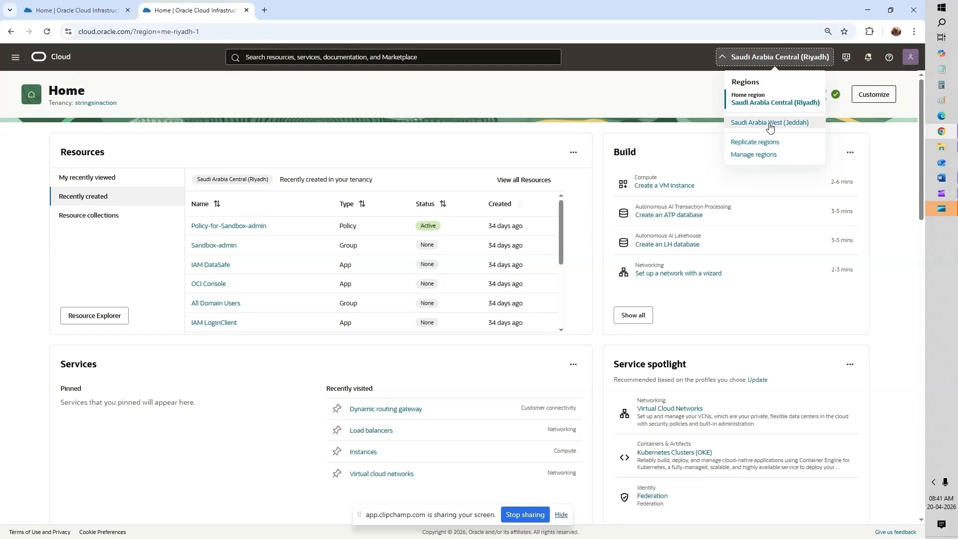
{"action": "left_click", "coordinate": [92, 16]}
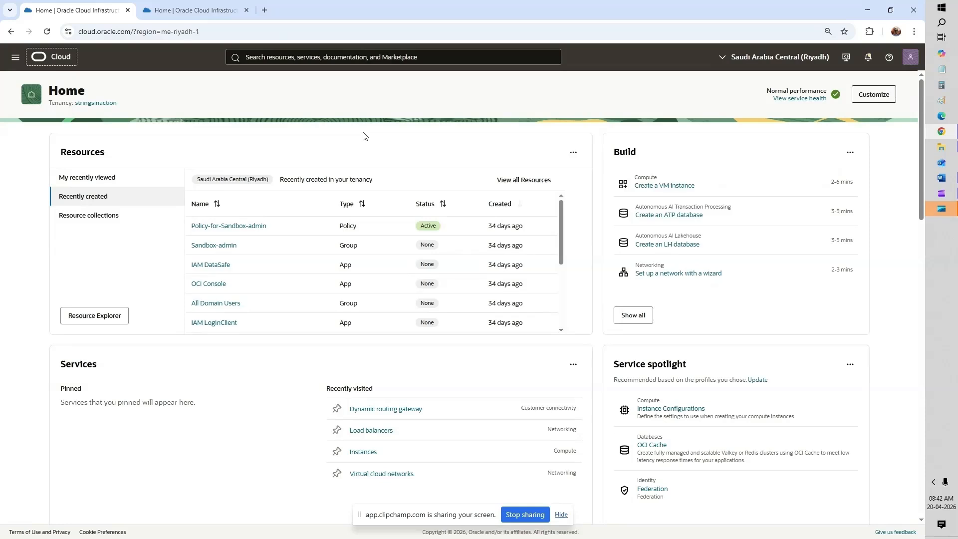
{"action": "left_click", "coordinate": [15, 58]}
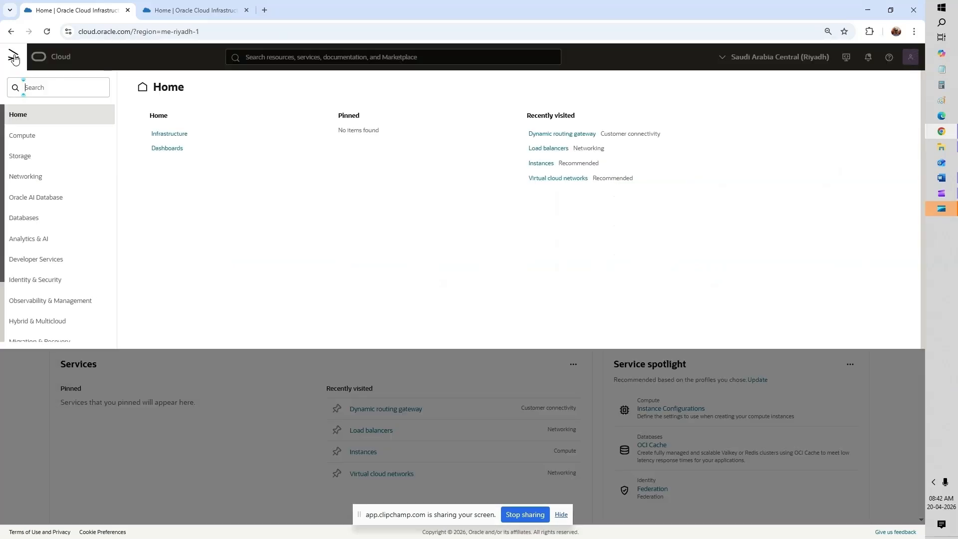
Step: Open Riyadh's empty Virtual cloud networks list and show the VCN Actions menu
{"action": "left_click", "coordinate": [46, 178]}
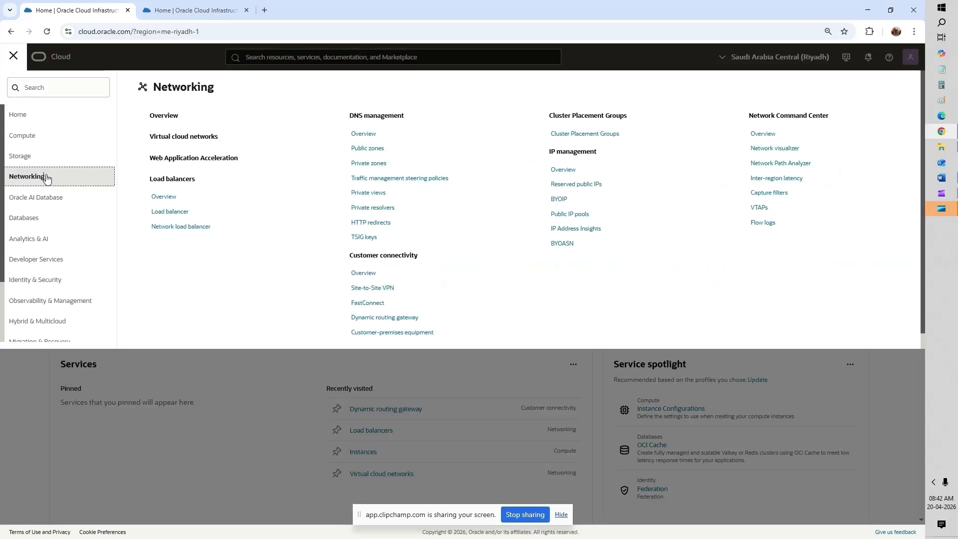
{"action": "left_click", "coordinate": [177, 142]}
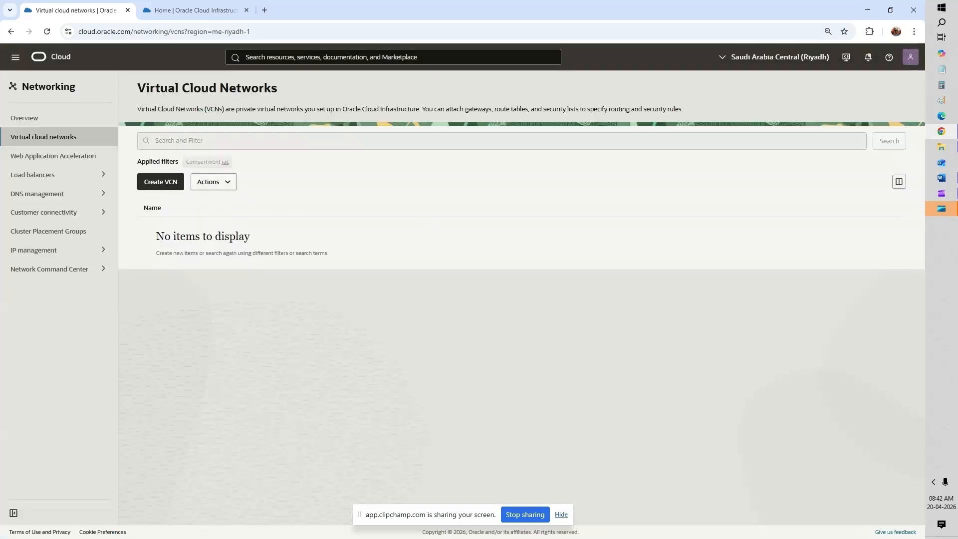
{"action": "left_click", "coordinate": [160, 182]}
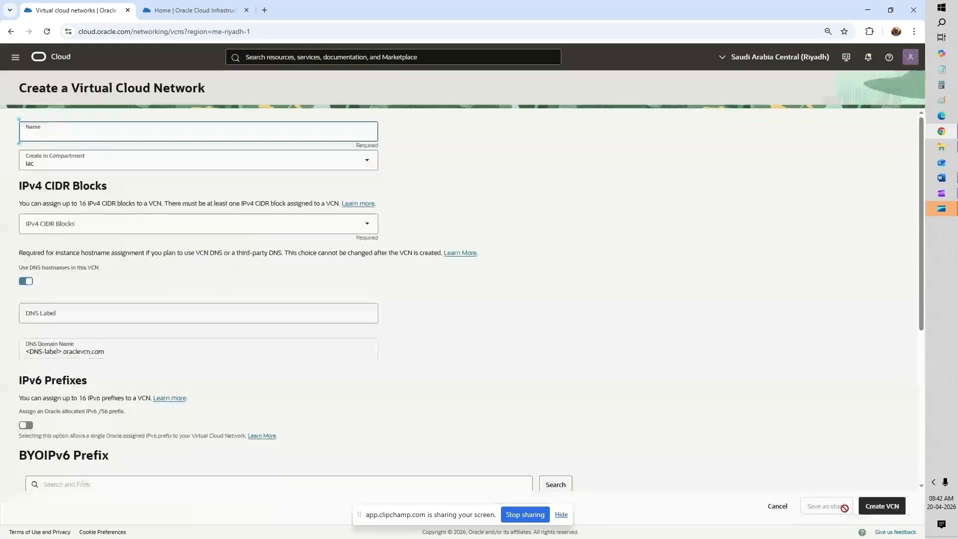
{"action": "left_click", "coordinate": [777, 506]}
{"action": "left_click", "coordinate": [224, 192]}
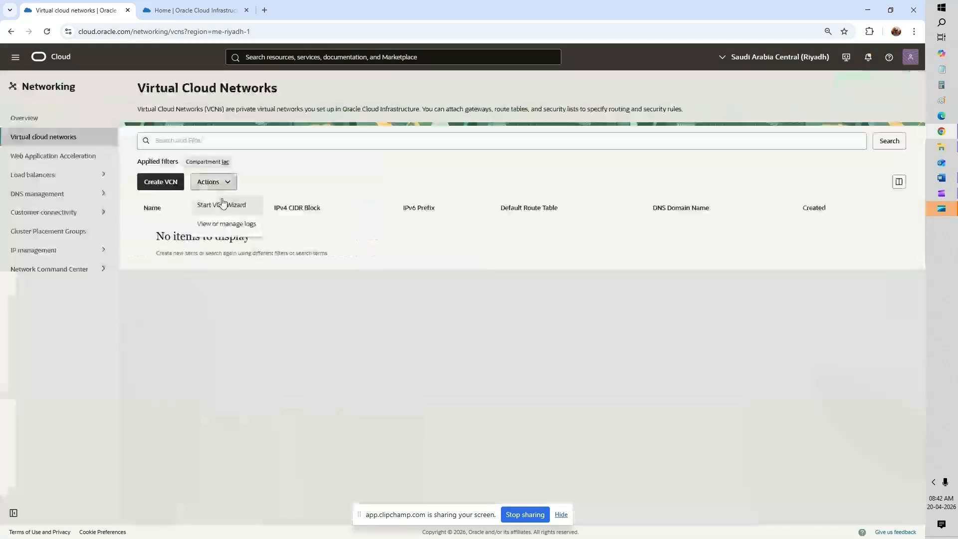
Step: Launch the Create VCN with Internet Connectivity wizard
{"action": "left_click", "coordinate": [223, 204]}
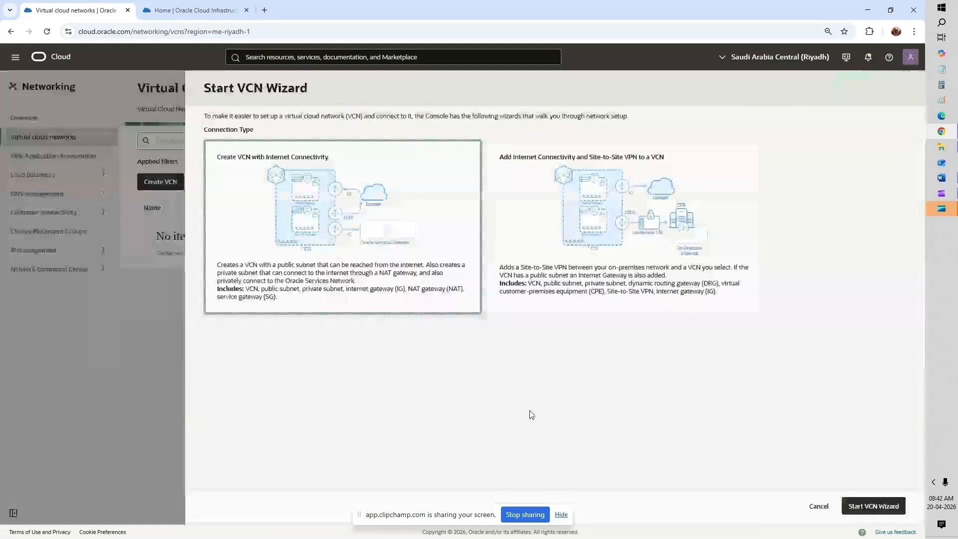
{"action": "left_click", "coordinate": [885, 506]}
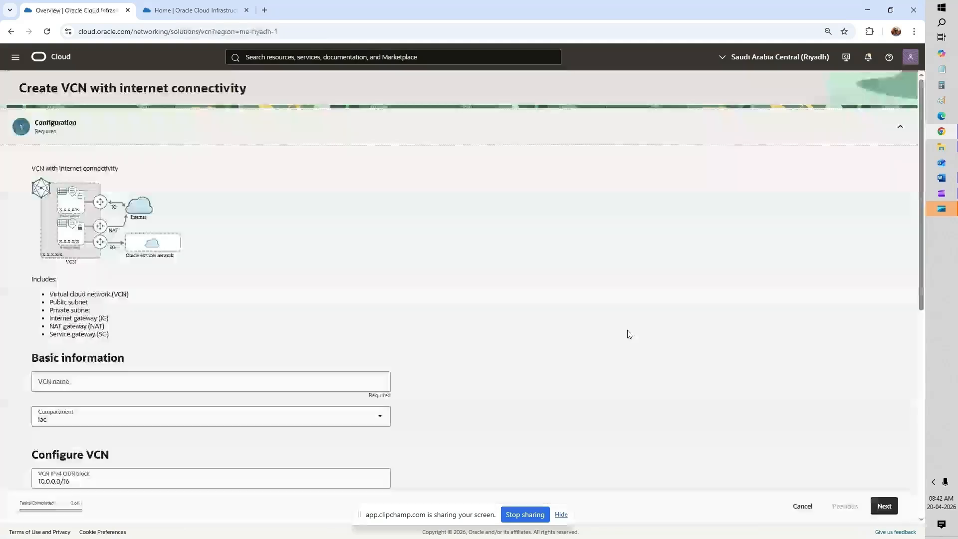
{"action": "scroll", "coordinate": [190, 372], "scroll_direction": "down", "scroll_amount": 6}
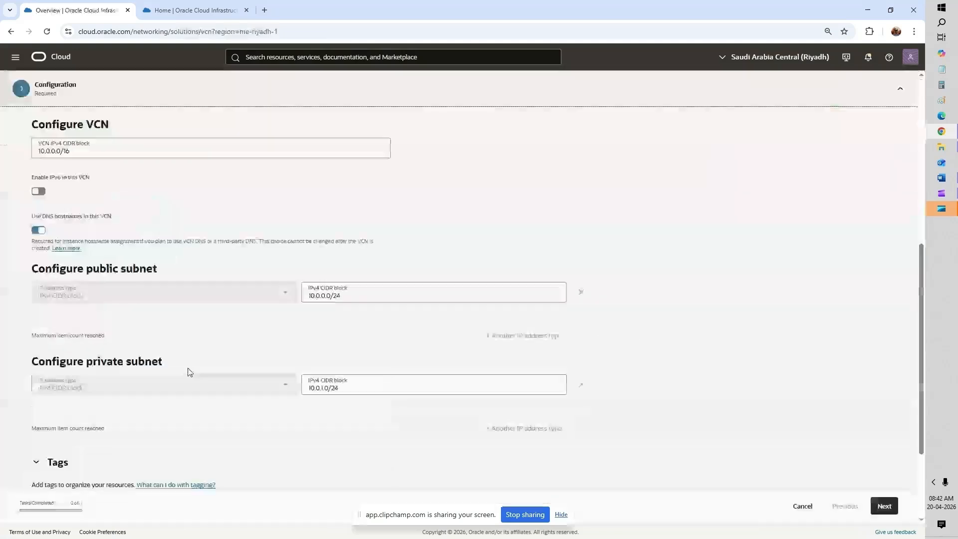
{"action": "scroll", "coordinate": [160, 204], "scroll_direction": "up", "scroll_amount": 2}
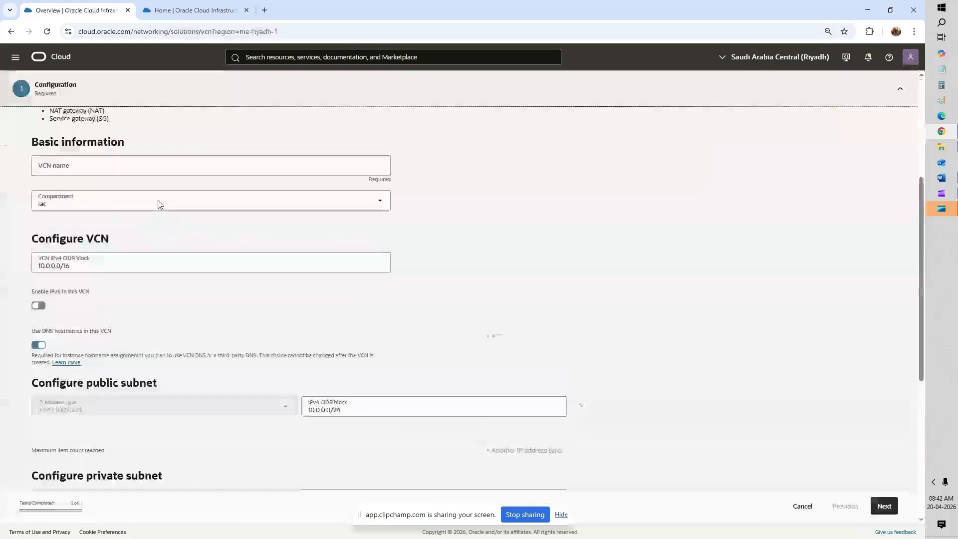
{"action": "scroll", "coordinate": [149, 212], "scroll_direction": "up", "scroll_amount": 1}
Step: Name the VCN VCN_Riyadh and proceed to the review step
{"action": "left_click", "coordinate": [135, 223]}
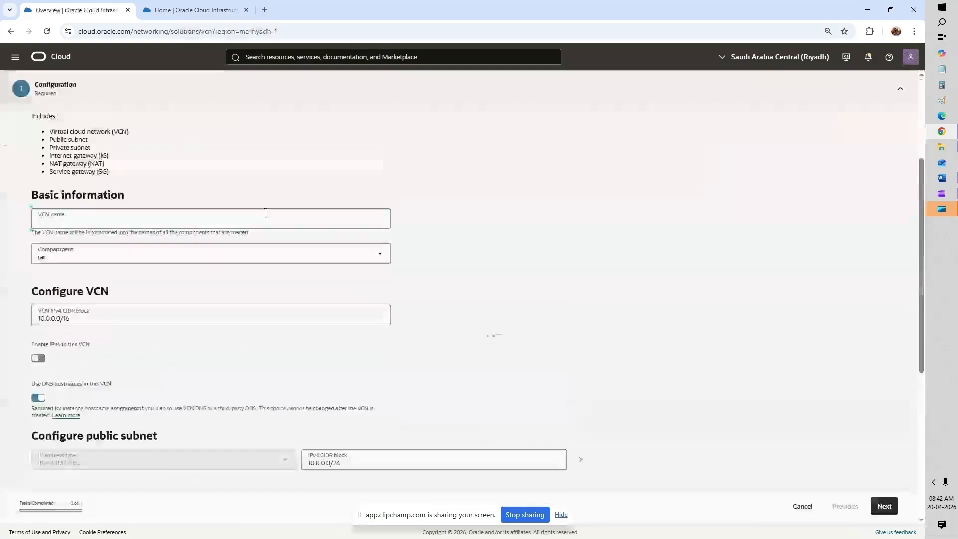
{"action": "type", "text": "VCN_Riyadh"}
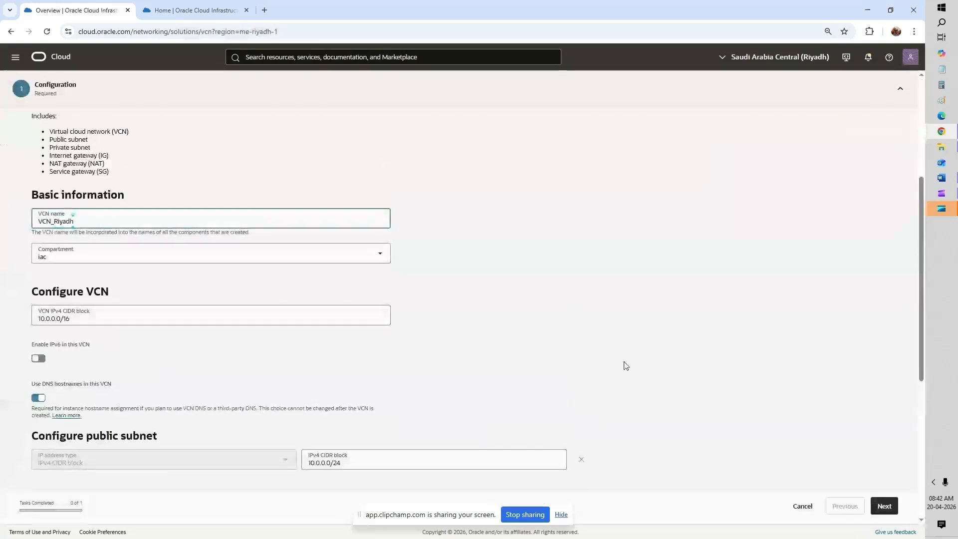
{"action": "scroll", "coordinate": [625, 366], "scroll_direction": "down", "scroll_amount": 3}
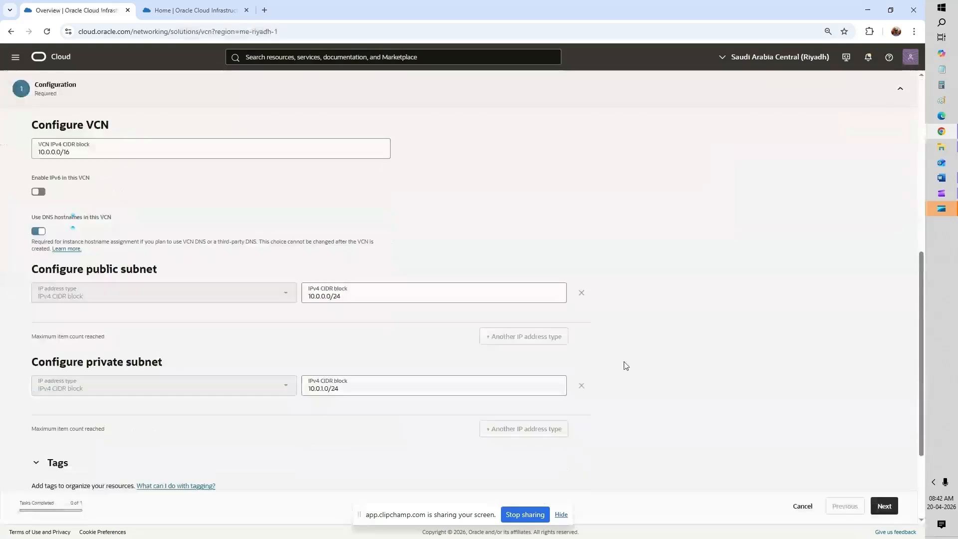
{"action": "left_click", "coordinate": [885, 504]}
Step: Create VCN_Riyadh with its subnets, gateways and route tables, then view its details
{"action": "left_click", "coordinate": [881, 505]}
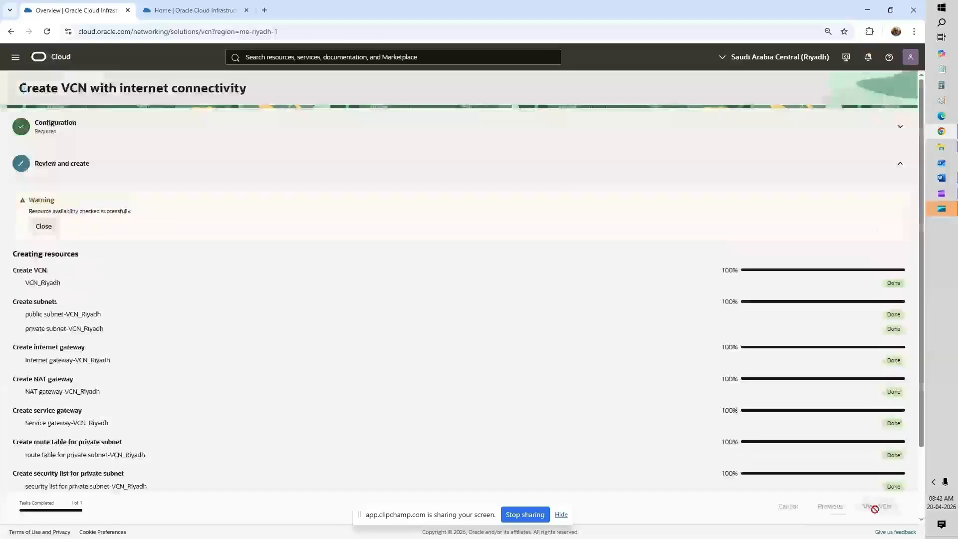
{"action": "scroll", "coordinate": [551, 309], "scroll_direction": "down", "scroll_amount": 2}
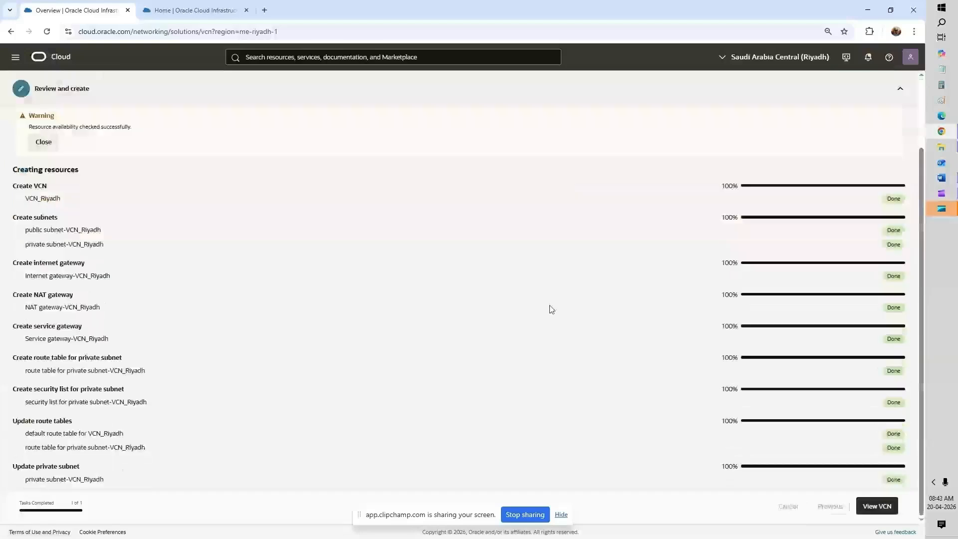
{"action": "left_click", "coordinate": [876, 506]}
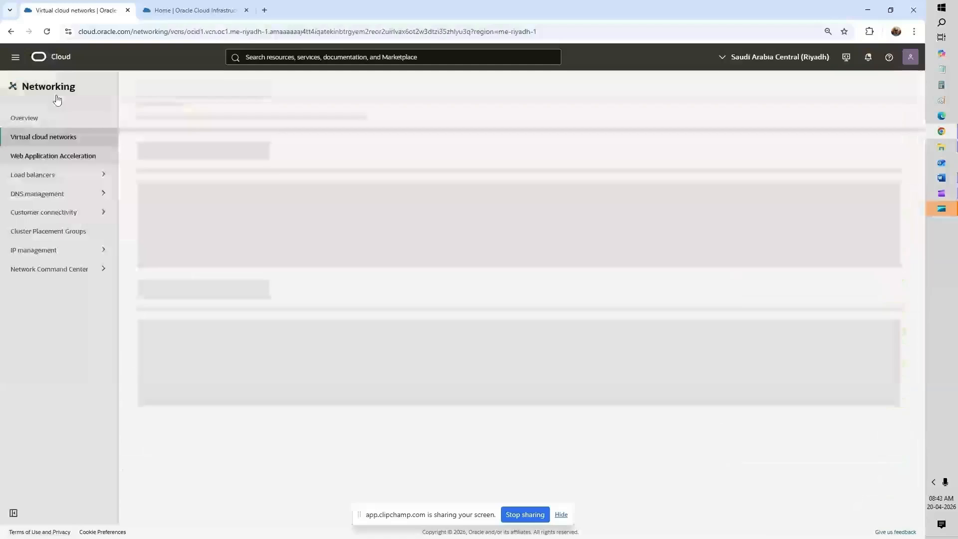
{"action": "left_click", "coordinate": [14, 59]}
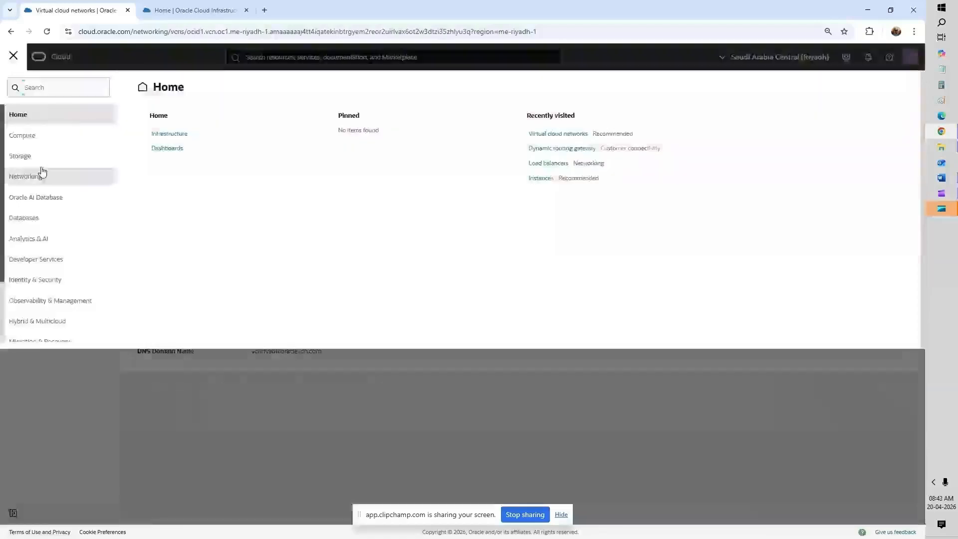
Step: Start creating a new compute instance from the Compute Instances list
{"action": "left_click", "coordinate": [45, 144]}
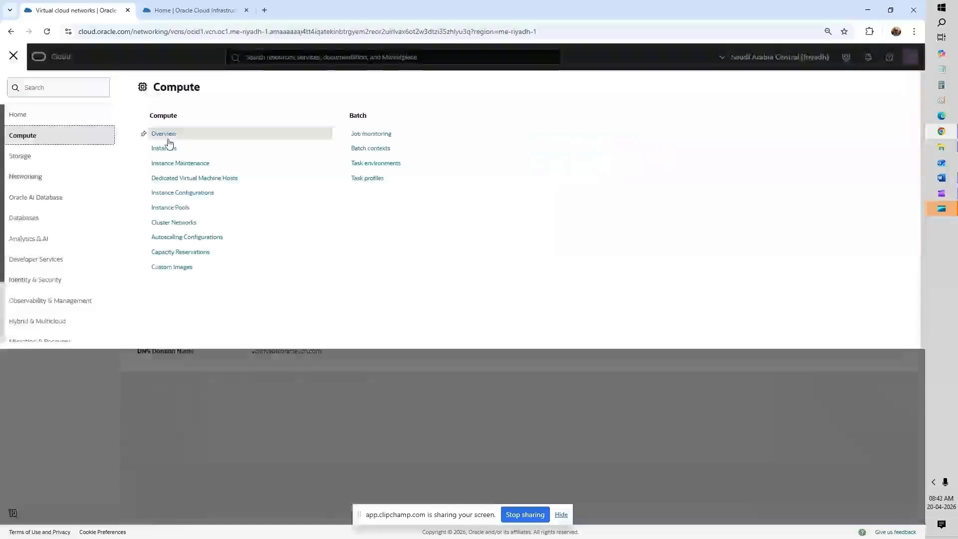
{"action": "left_click", "coordinate": [168, 147]}
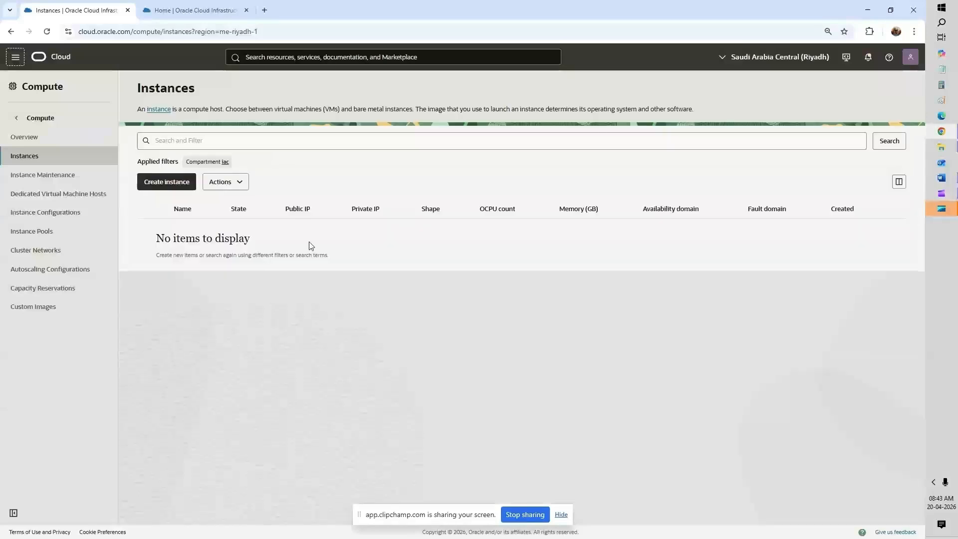
{"action": "left_click", "coordinate": [180, 185]}
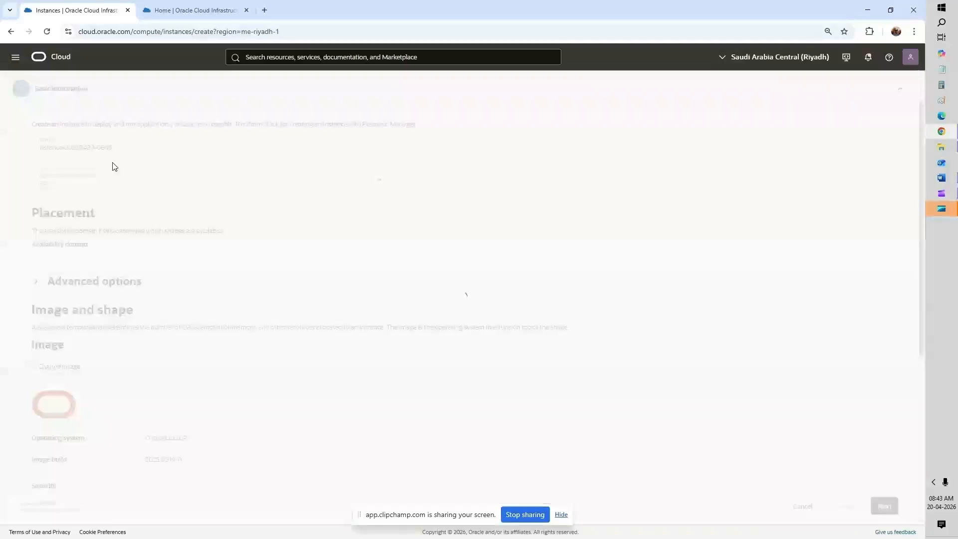
Step: Name it Instance-Riyadh_Public, keeping Oracle Linux 9 on VM.Standard.E5.Flex, and continue
{"action": "left_click", "coordinate": [68, 147]}
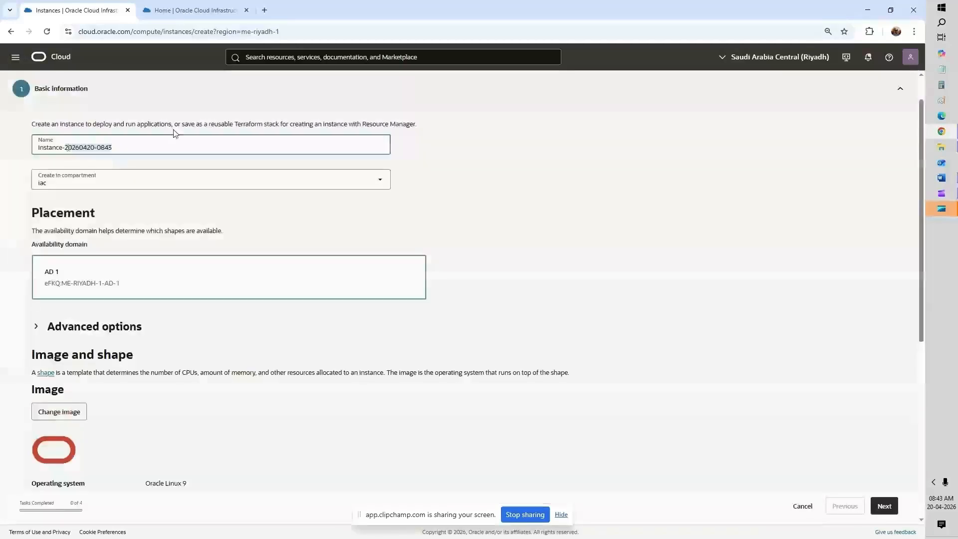
{"action": "type", "text": "Riyadh_"}
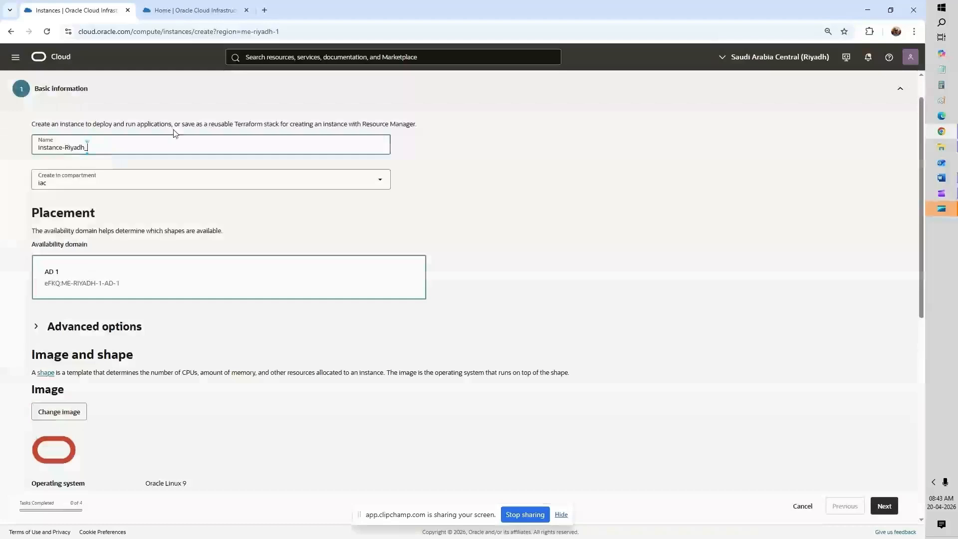
{"action": "type", "text": "Publi"}
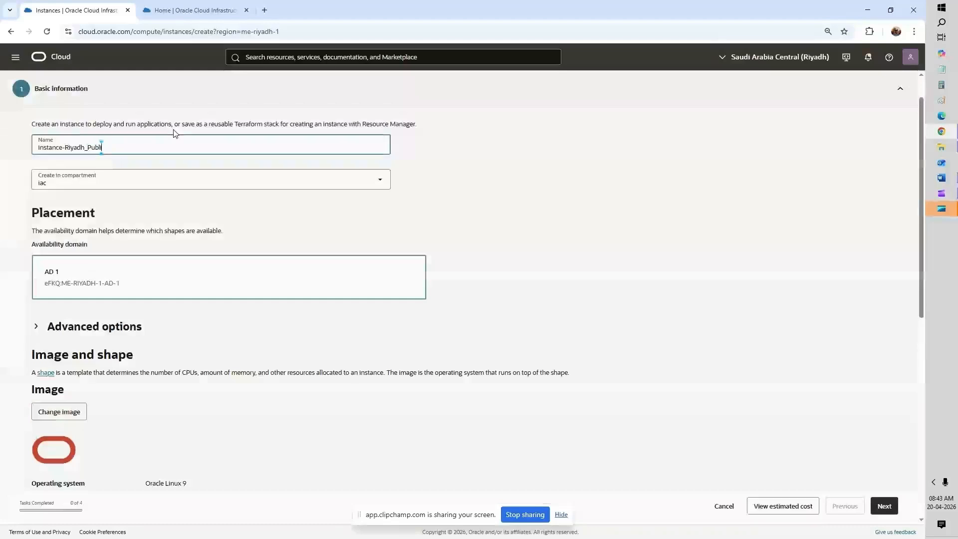
{"action": "type", "text": "c"}
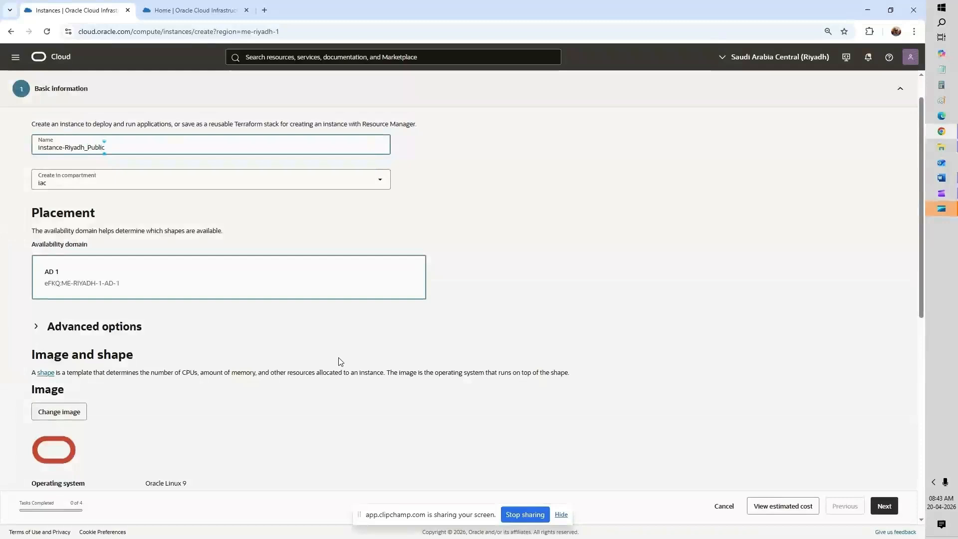
{"action": "scroll", "coordinate": [343, 359], "scroll_direction": "down", "scroll_amount": 3}
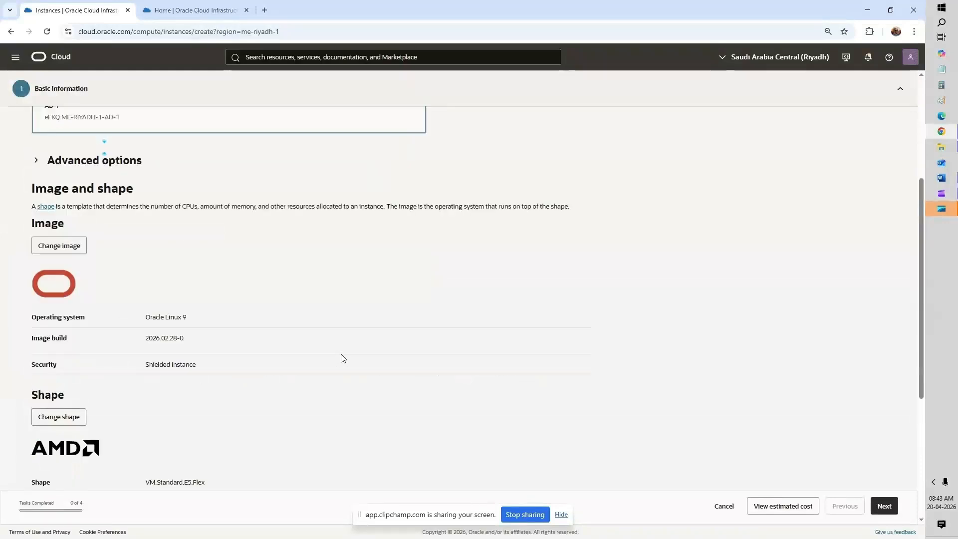
{"action": "double_click", "coordinate": [174, 317]}
{"action": "scroll", "coordinate": [394, 309], "scroll_direction": "down", "scroll_amount": 3}
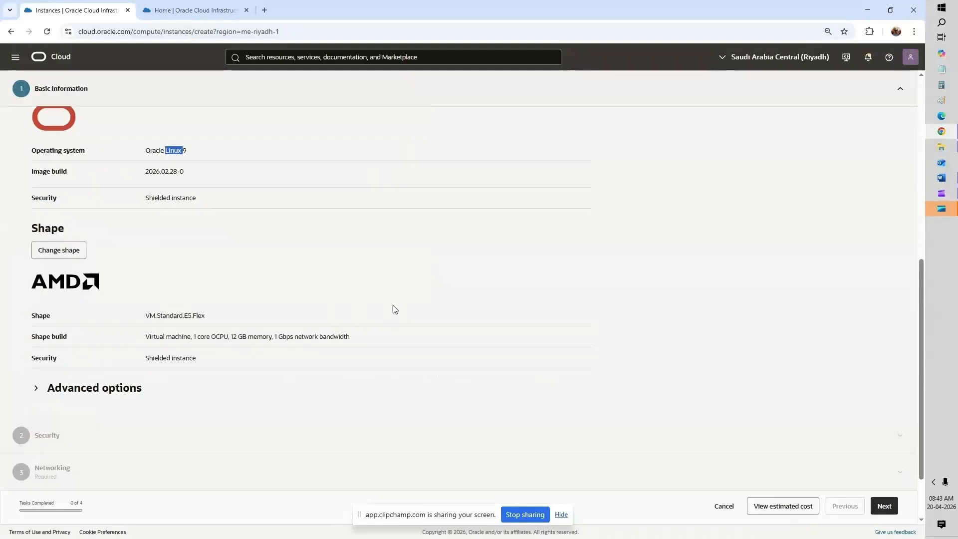
{"action": "left_click", "coordinate": [882, 509]}
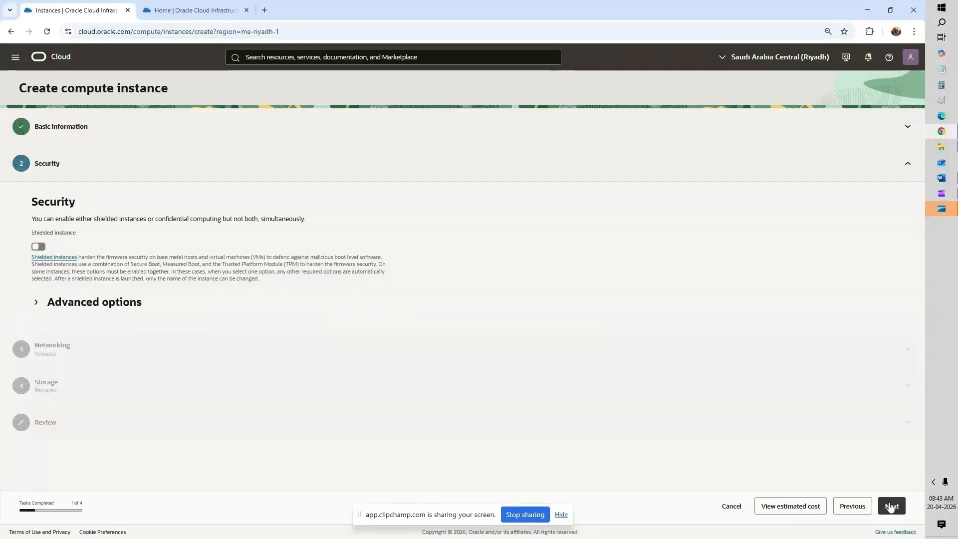
Step: Download the generated private key ssh-key-2026-04-20.key and continue to Storage
{"action": "left_click", "coordinate": [890, 507]}
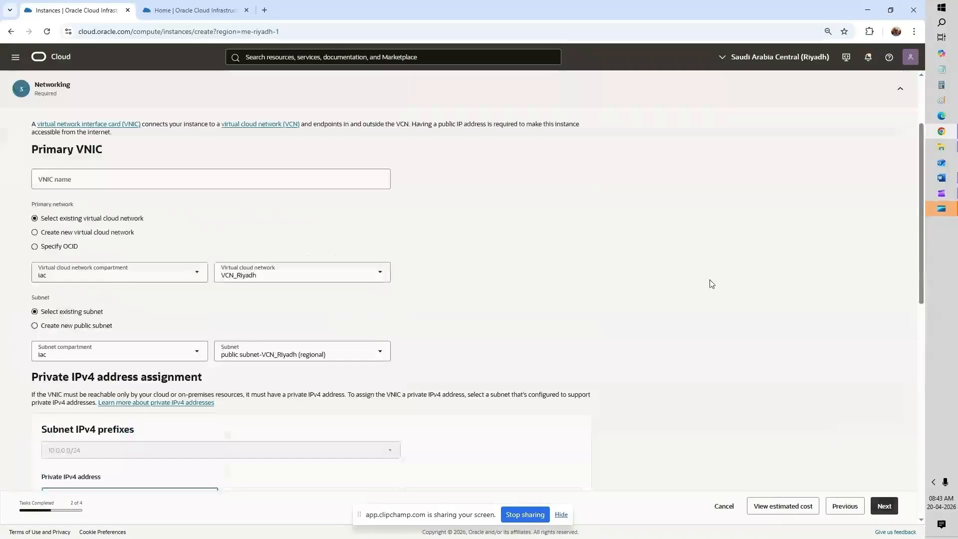
{"action": "scroll", "coordinate": [301, 201], "scroll_direction": "down", "scroll_amount": 3}
{"action": "scroll", "coordinate": [301, 202], "scroll_direction": "up", "scroll_amount": 3}
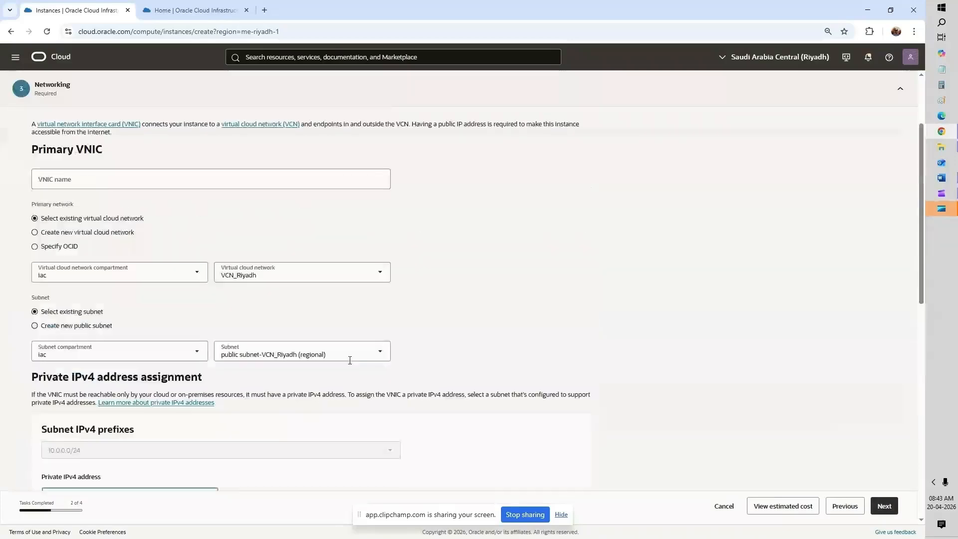
{"action": "scroll", "coordinate": [663, 365], "scroll_direction": "down", "scroll_amount": 3}
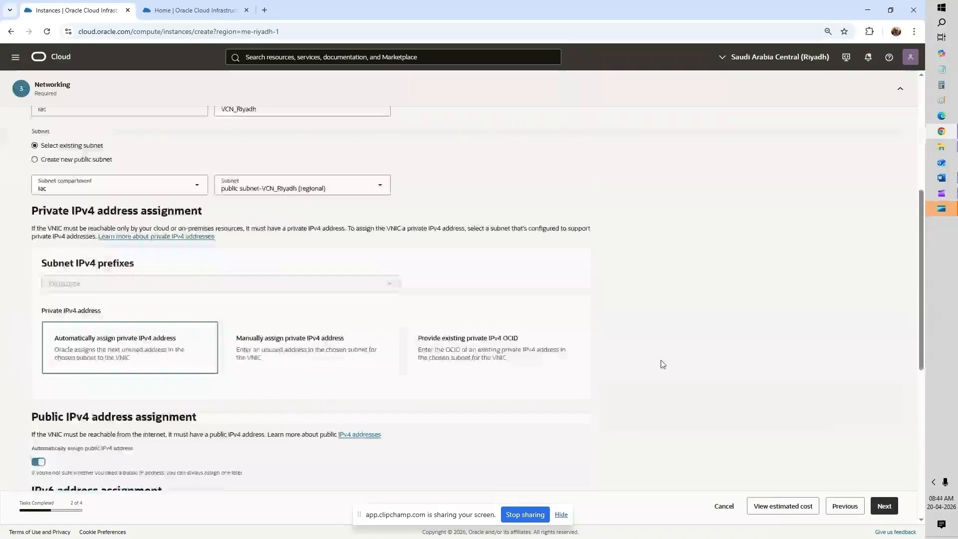
{"action": "scroll", "coordinate": [662, 364], "scroll_direction": "down", "scroll_amount": 3}
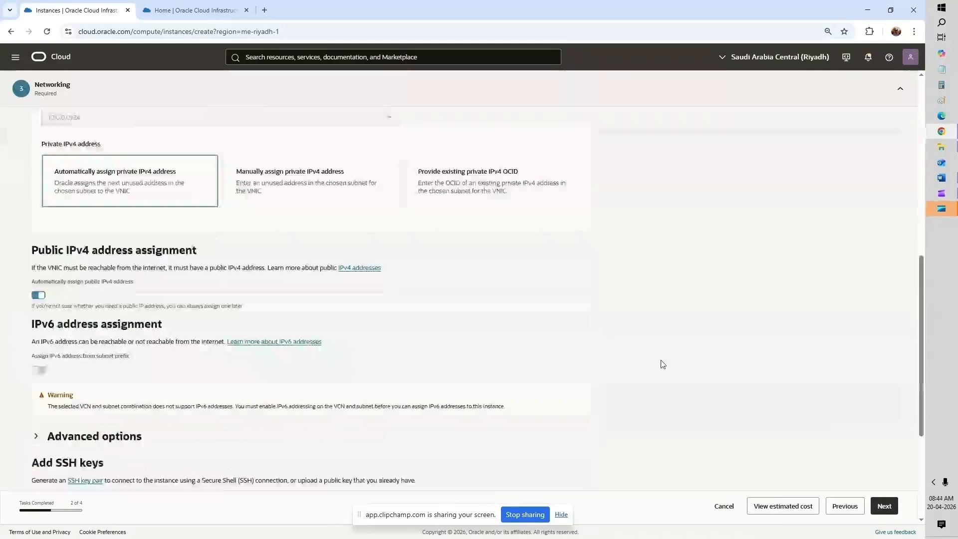
{"action": "scroll", "coordinate": [662, 364], "scroll_direction": "down", "scroll_amount": 3}
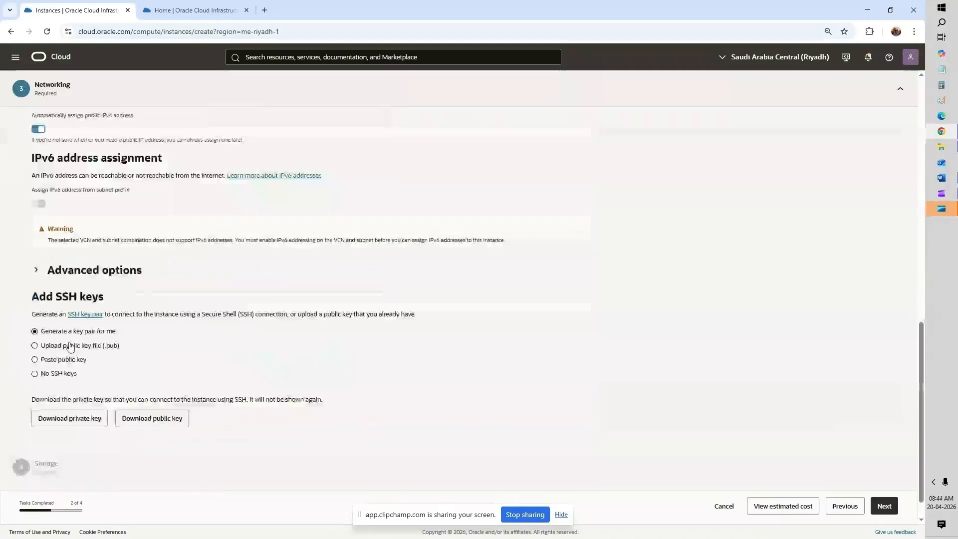
{"action": "left_click", "coordinate": [91, 421]}
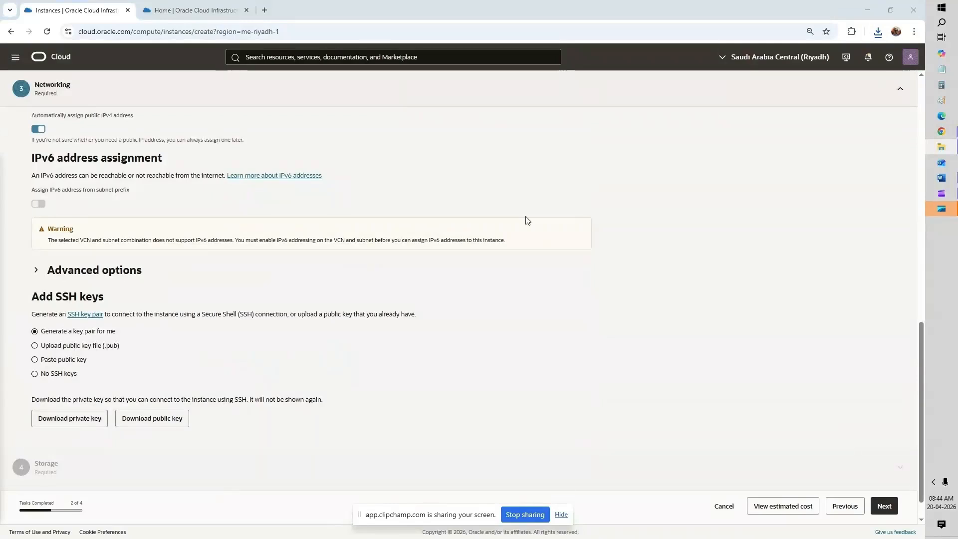
{"action": "left_click", "coordinate": [885, 507]}
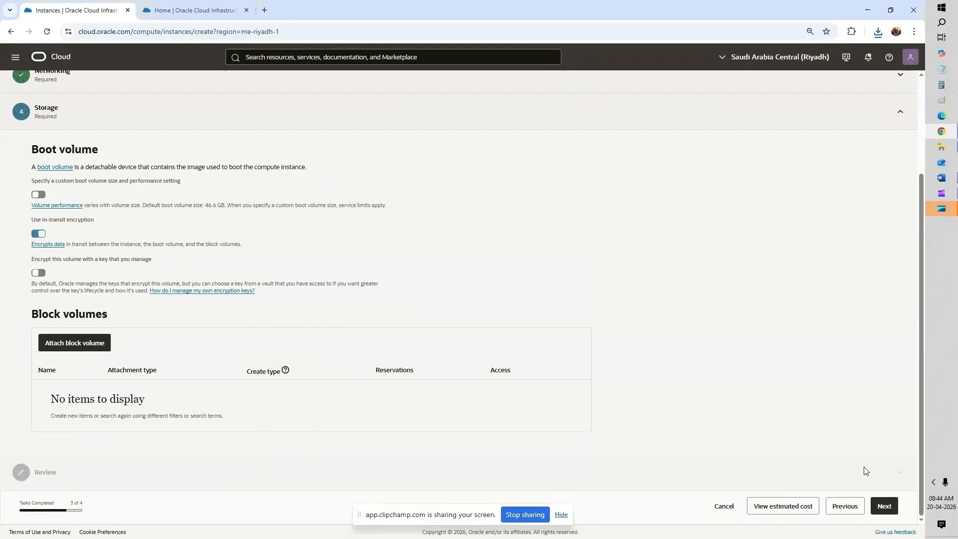
Step: Create Instance-Riyadh_Public from the Review step, then return to the Home tab
{"action": "left_click", "coordinate": [884, 507]}
{"action": "scroll", "coordinate": [892, 508], "scroll_direction": "down", "scroll_amount": 10}
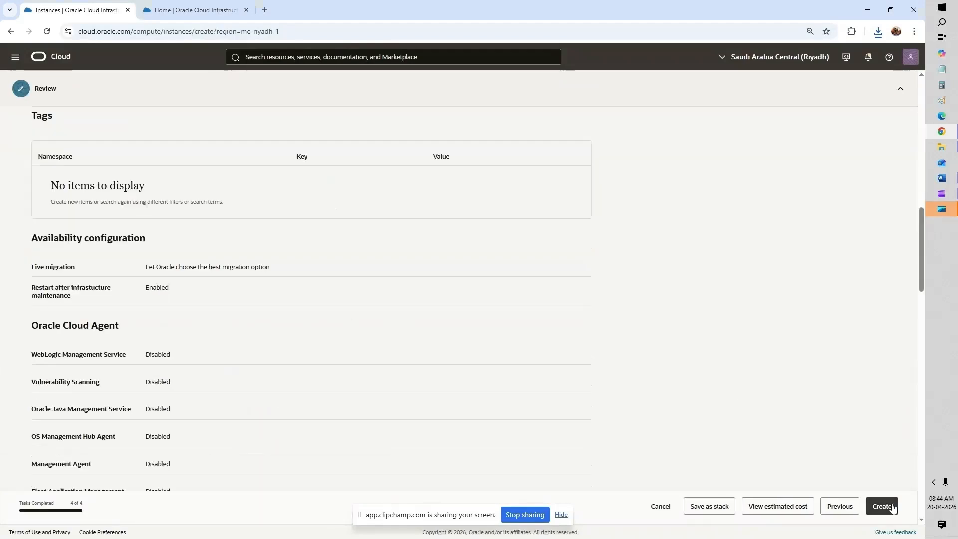
{"action": "left_click", "coordinate": [883, 507]}
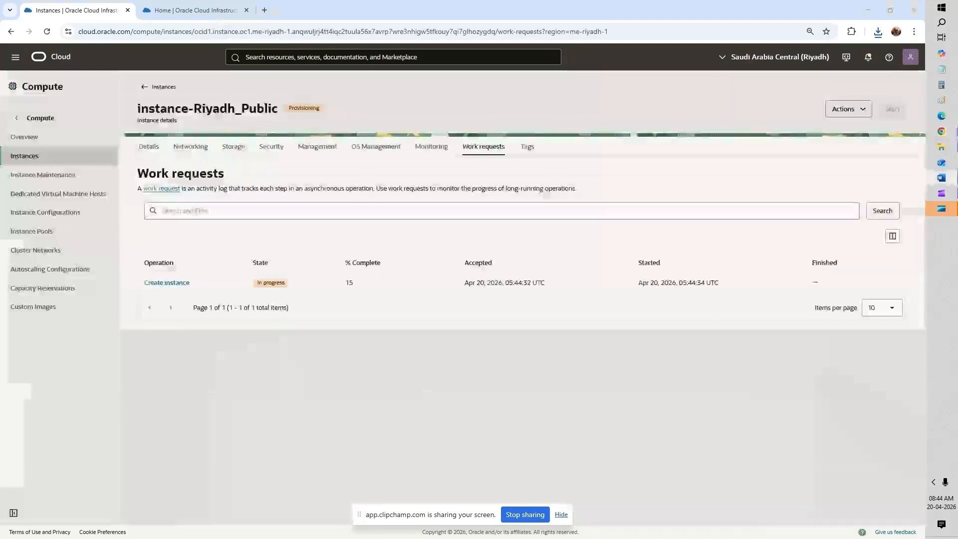
{"action": "double_click", "coordinate": [275, 282]}
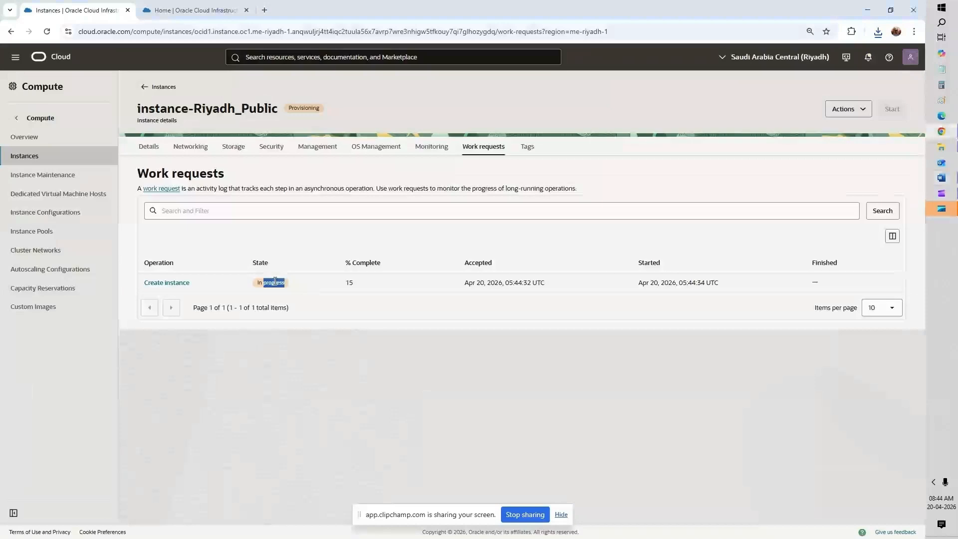
{"action": "left_click", "coordinate": [208, 11]}
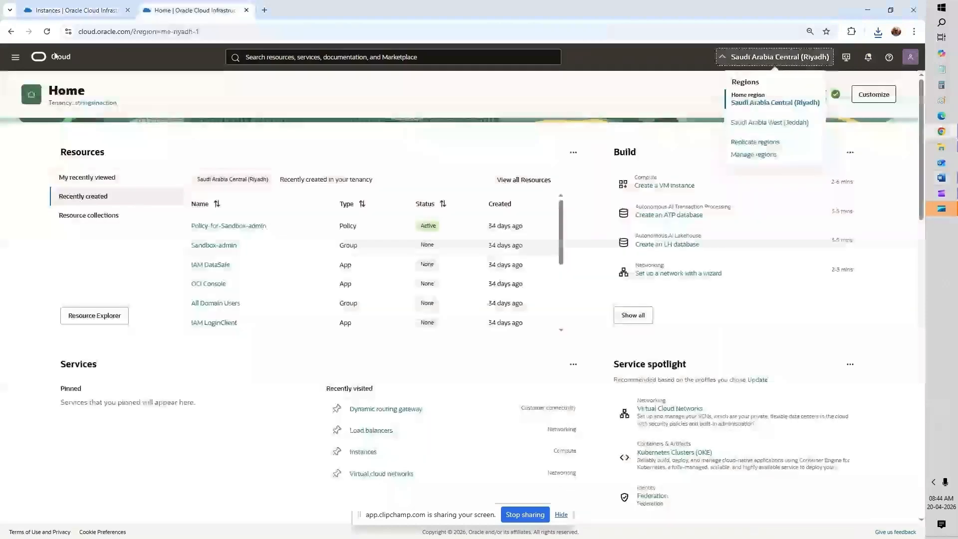
Step: Go to Networking > Virtual cloud networks from the navigation menu
{"action": "left_click", "coordinate": [14, 59]}
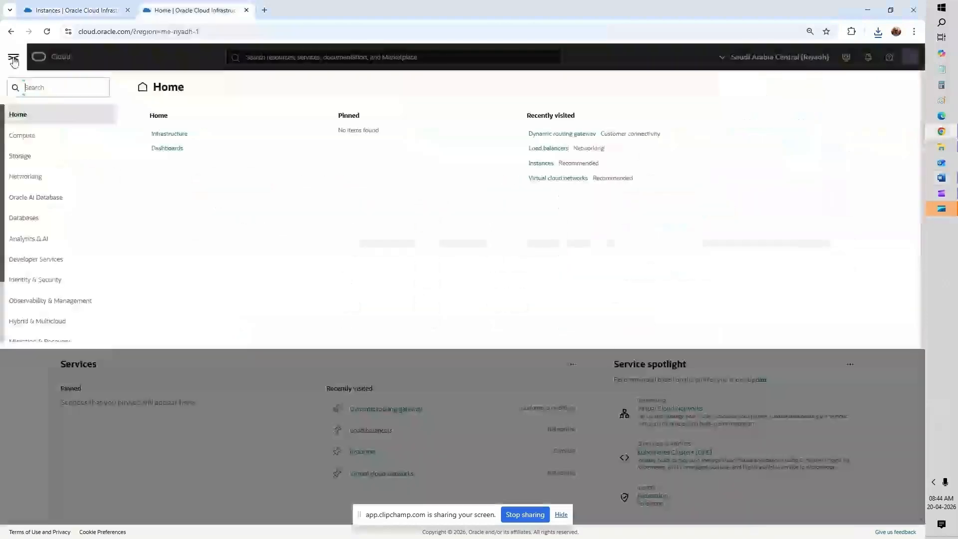
{"action": "left_click", "coordinate": [34, 177]}
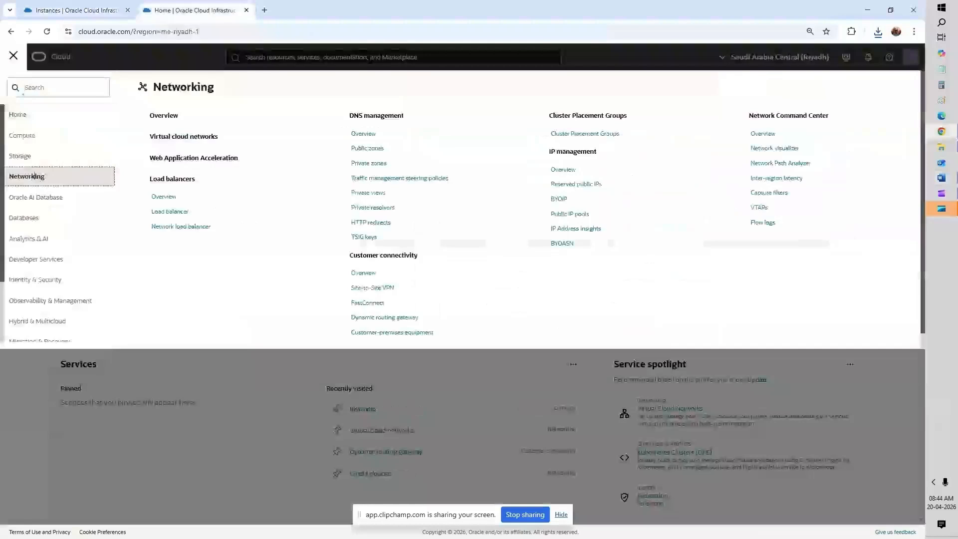
{"action": "left_click", "coordinate": [183, 137]}
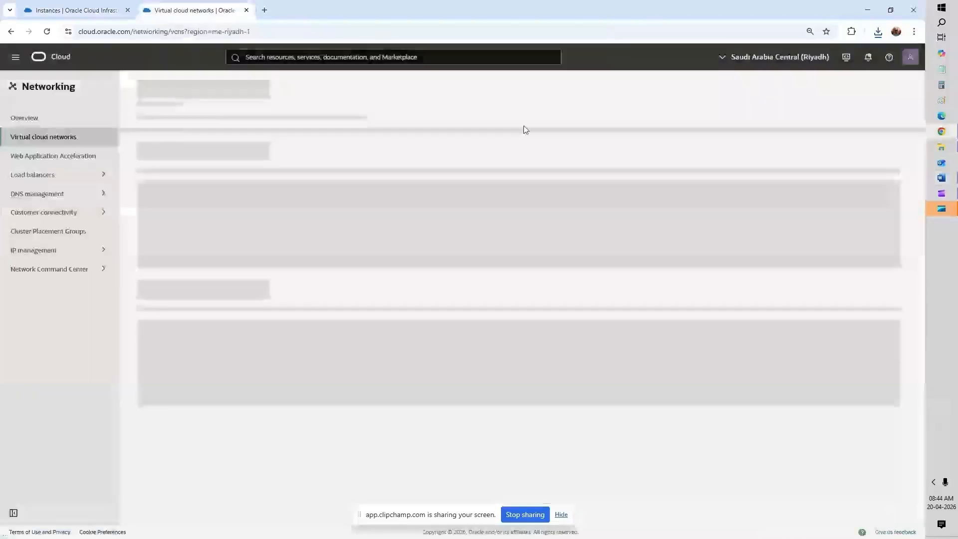
Step: Switch the Virtual cloud networks list to the Saudi Arabia West (Jeddah) region
{"action": "left_click", "coordinate": [94, 10]}
{"action": "left_click", "coordinate": [154, 9]}
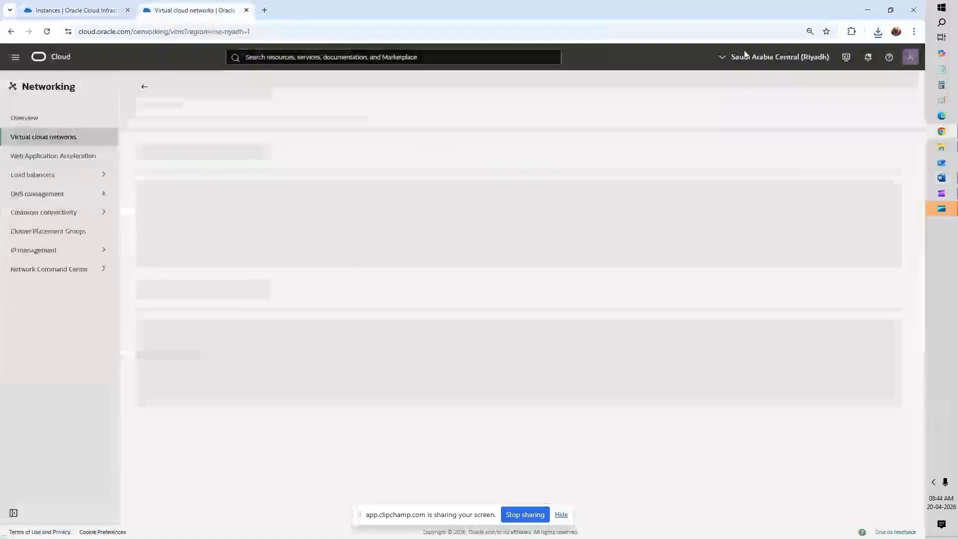
{"action": "left_click", "coordinate": [797, 58]}
{"action": "left_click", "coordinate": [787, 122]}
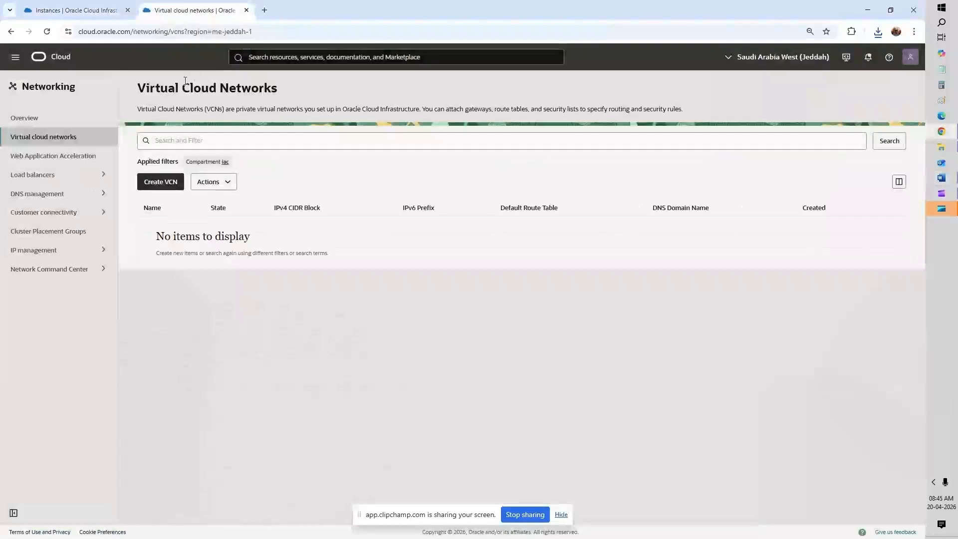
Step: Name the new VCN VCN_Jeddah and paste 10.2.0.0/16 as its CIDR block
{"action": "left_click", "coordinate": [173, 183]}
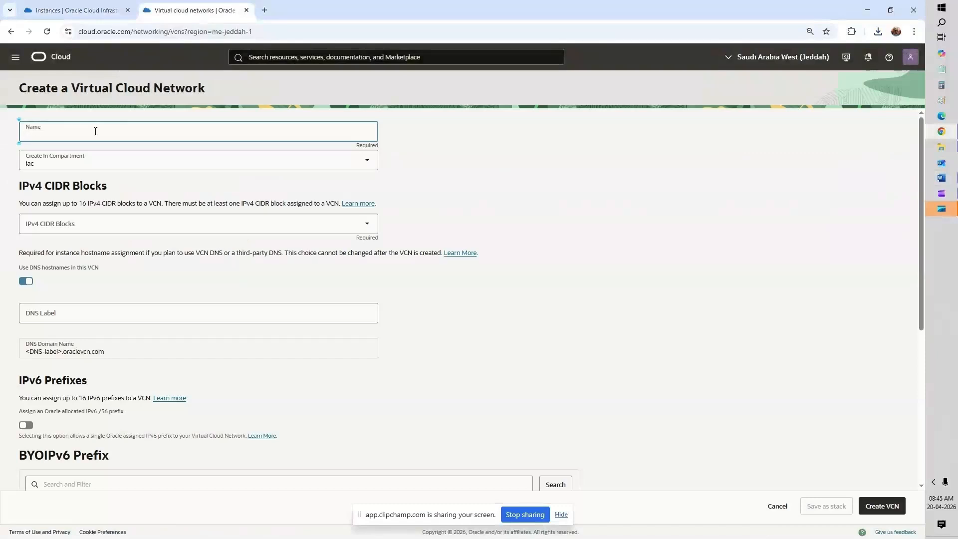
{"action": "type", "text": "VCN_Jedd"}
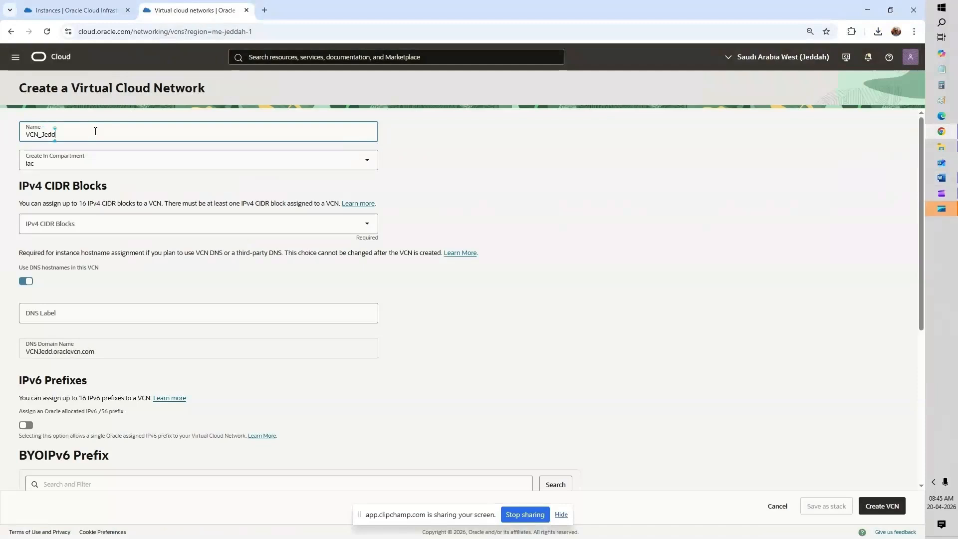
{"action": "type", "text": "ah"}
{"action": "left_click", "coordinate": [114, 224]}
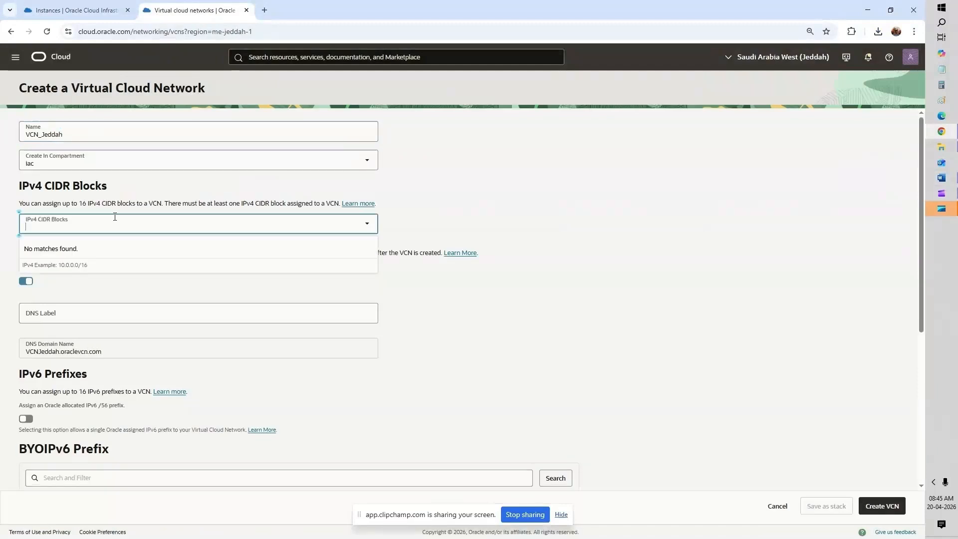
{"action": "key", "text": "alt+Tab"}
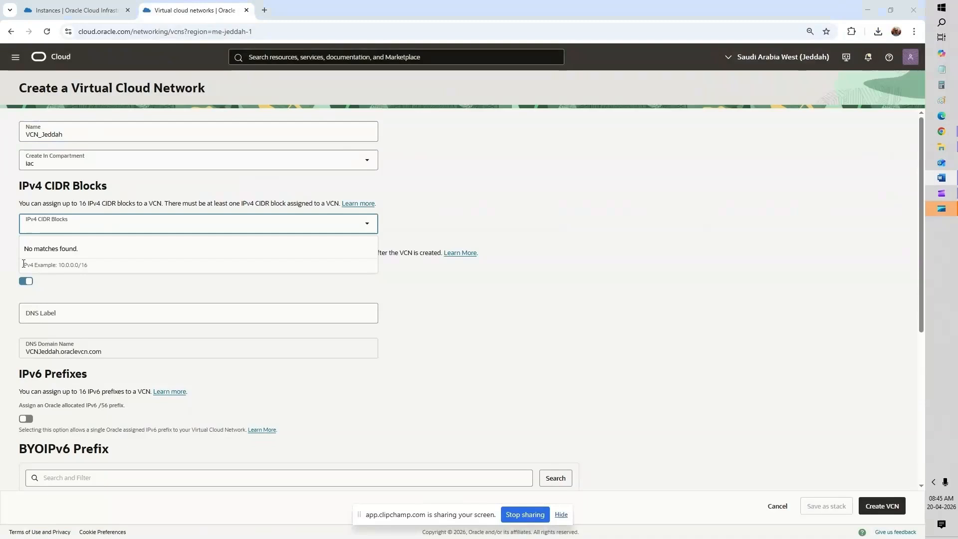
{"action": "key", "text": "alt+Tab"}
{"action": "type", "text": "10.2.0.0/16"}
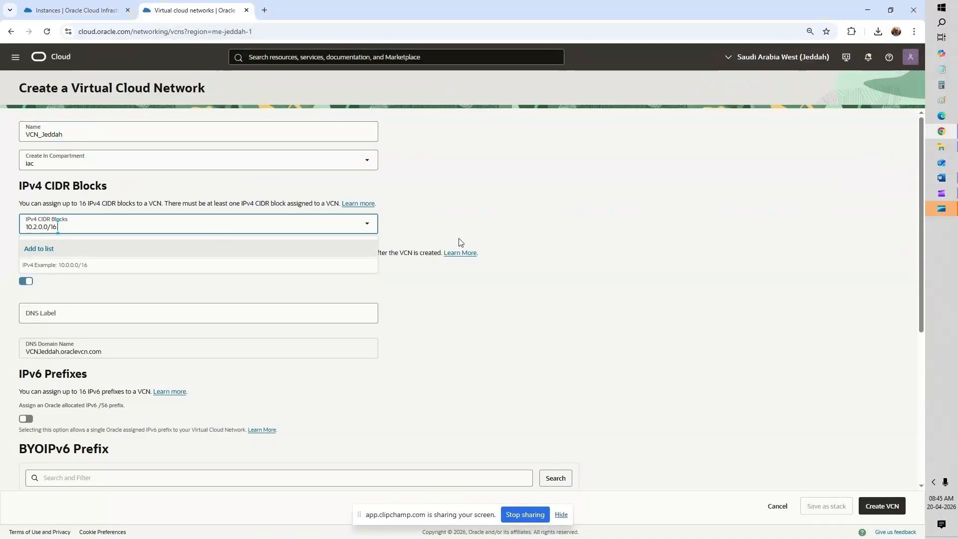
{"action": "key", "text": "Return"}
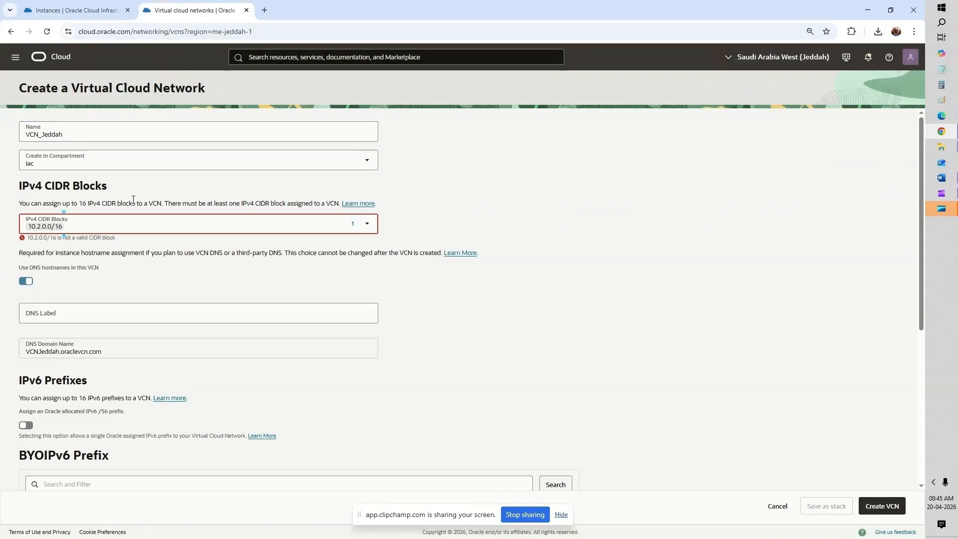
Step: Remove the invalid entry and retype 10.2.0.0/16 as the CIDR block
{"action": "left_click", "coordinate": [322, 221]}
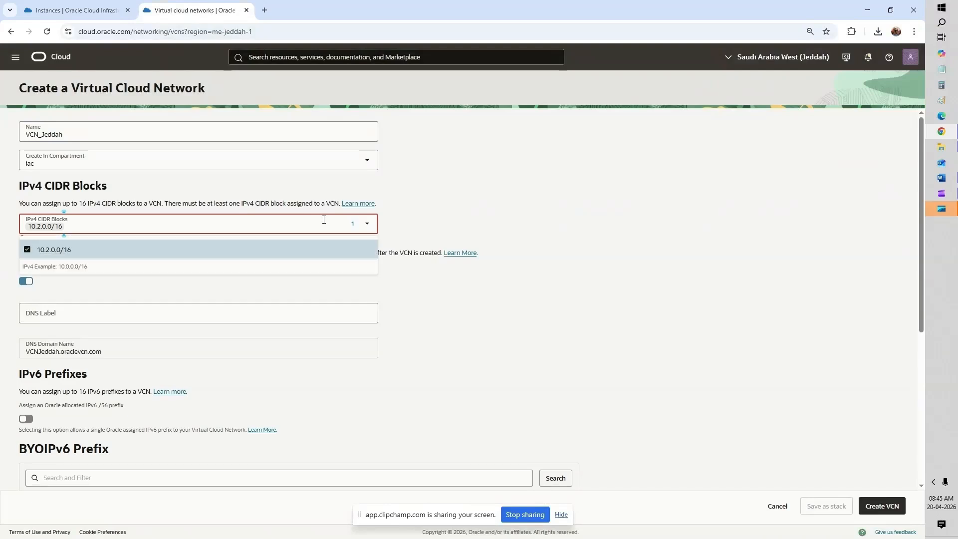
{"action": "left_click", "coordinate": [105, 253]}
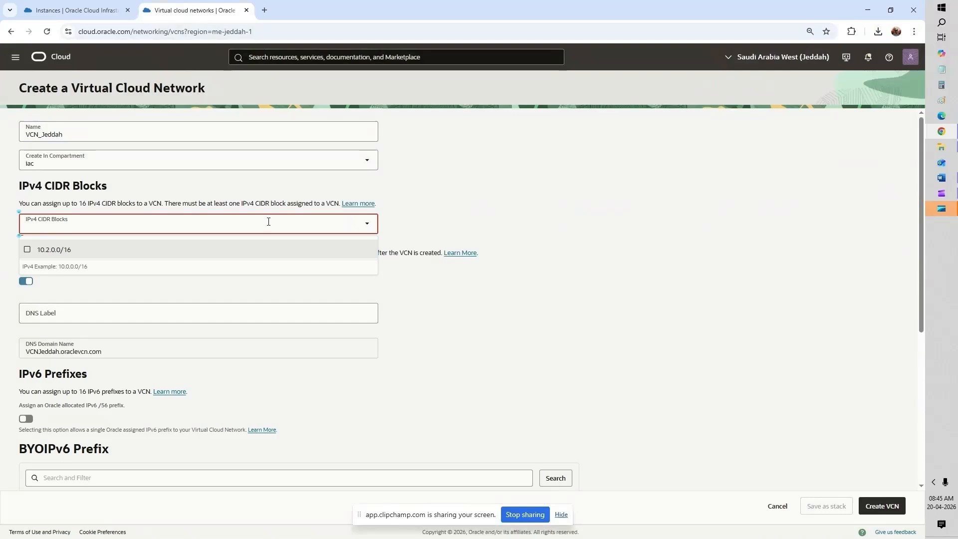
{"action": "type", "text": "10.2.0.0"}
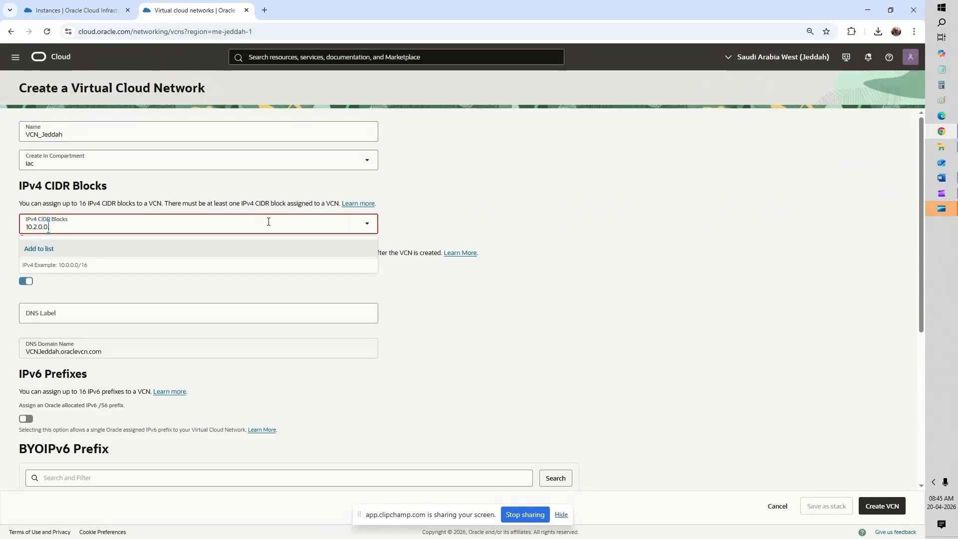
{"action": "key", "text": "BackSpace"}
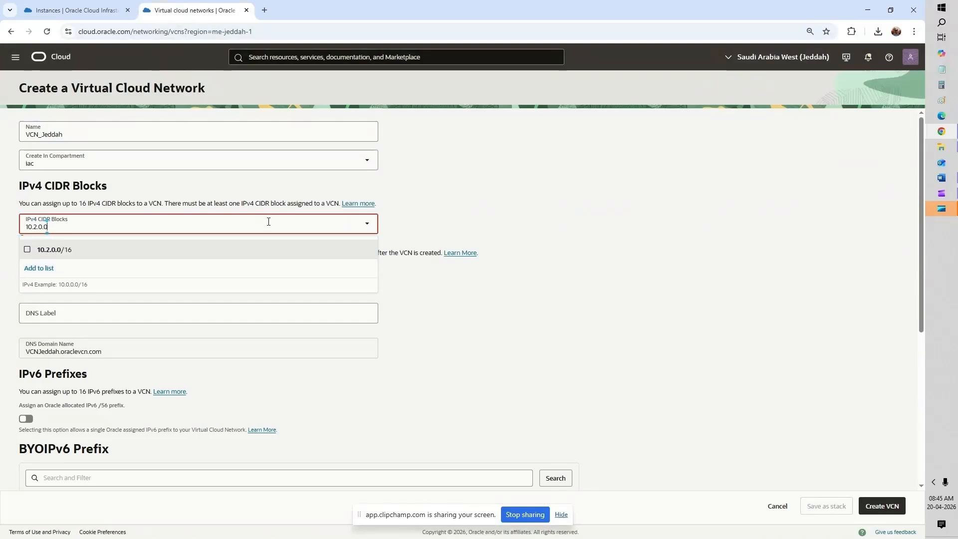
{"action": "type", "text": "/16"}
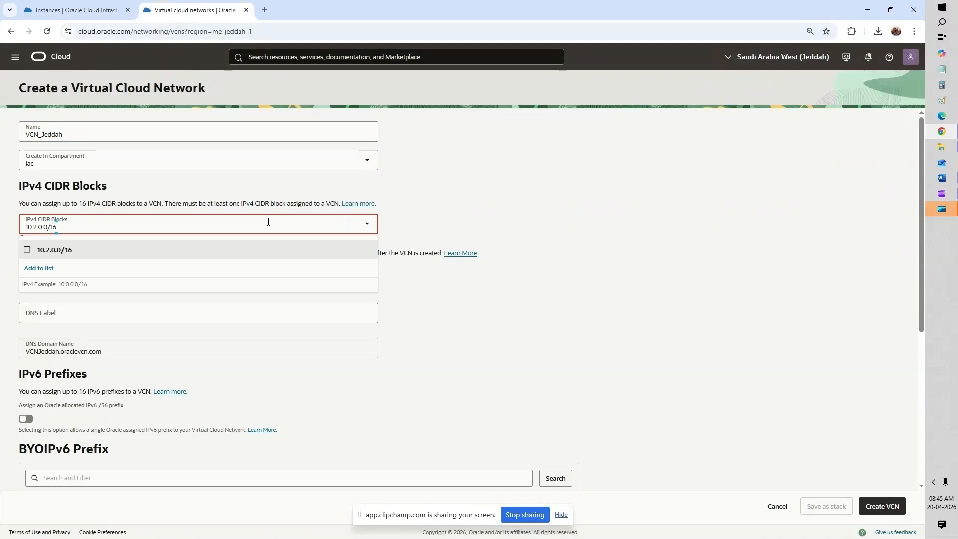
{"action": "key", "text": "Return"}
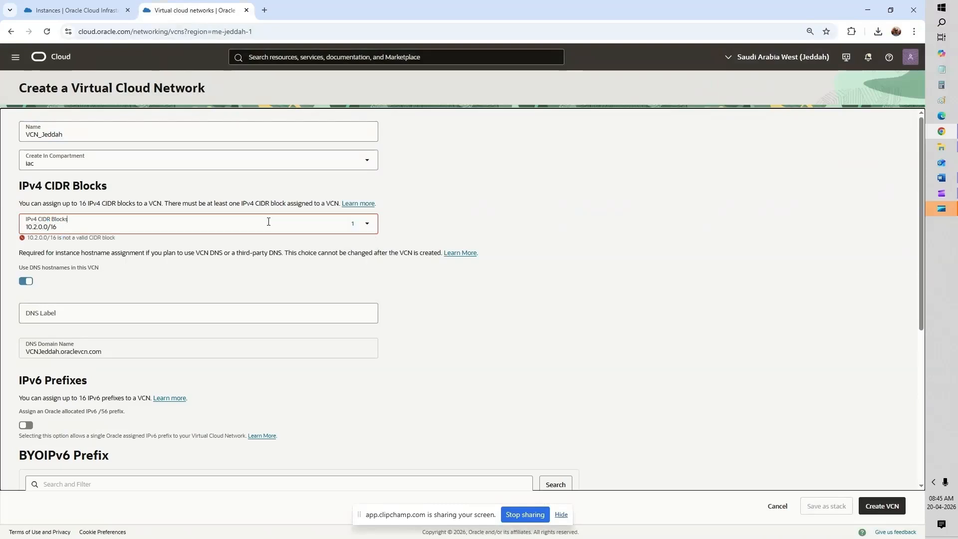
Step: Replace the rejected 10.2.0.0/16 with 10.3.0.0/16 as the VCN's CIDR block
{"action": "left_click", "coordinate": [269, 222]}
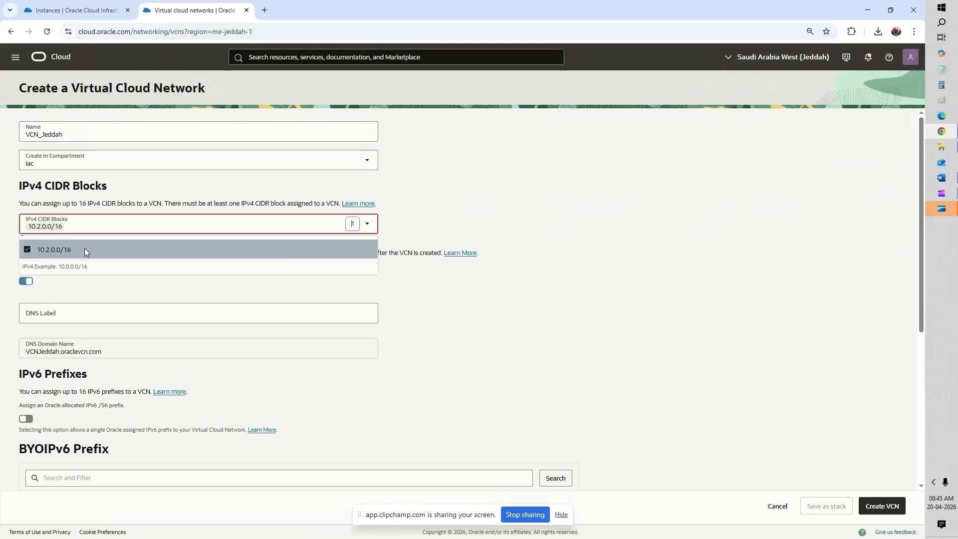
{"action": "left_click", "coordinate": [27, 250]}
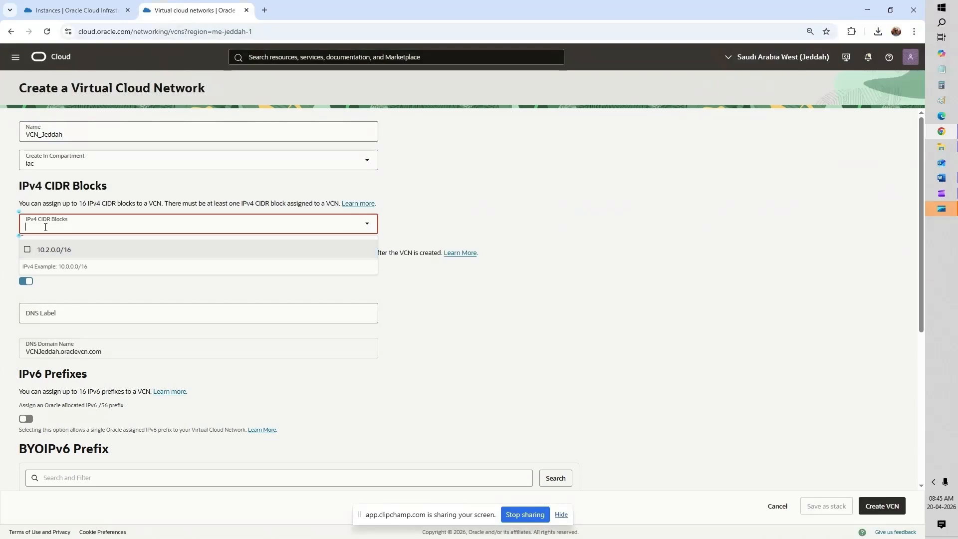
{"action": "type", "text": "10."}
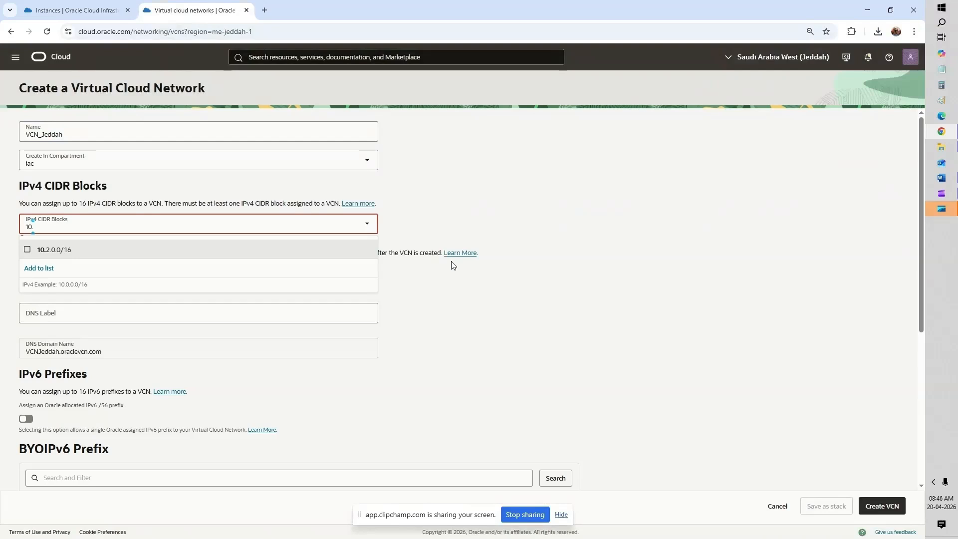
{"action": "key", "text": "BackSpace"}
{"action": "type", "text": ".3.0.0/"}
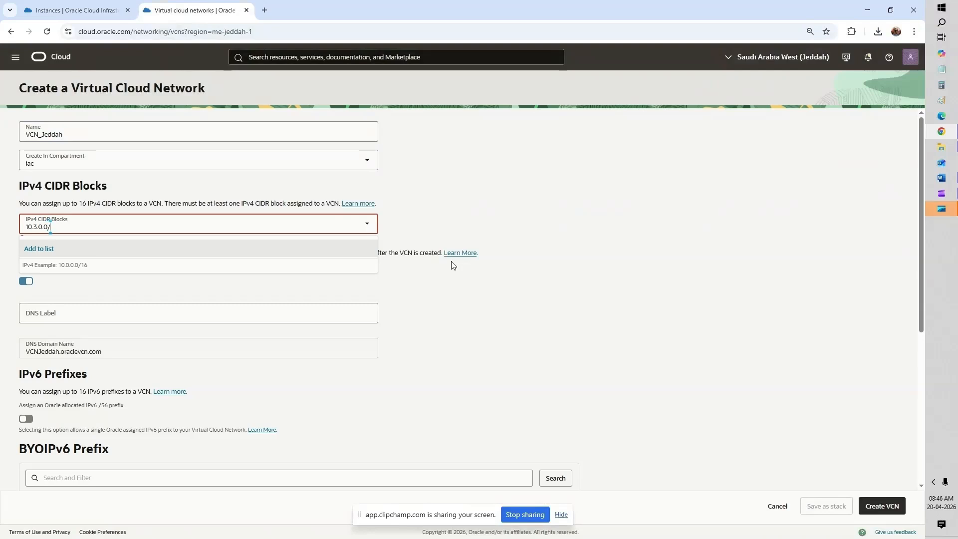
{"action": "type", "text": "16"}
{"action": "key", "text": "Return"}
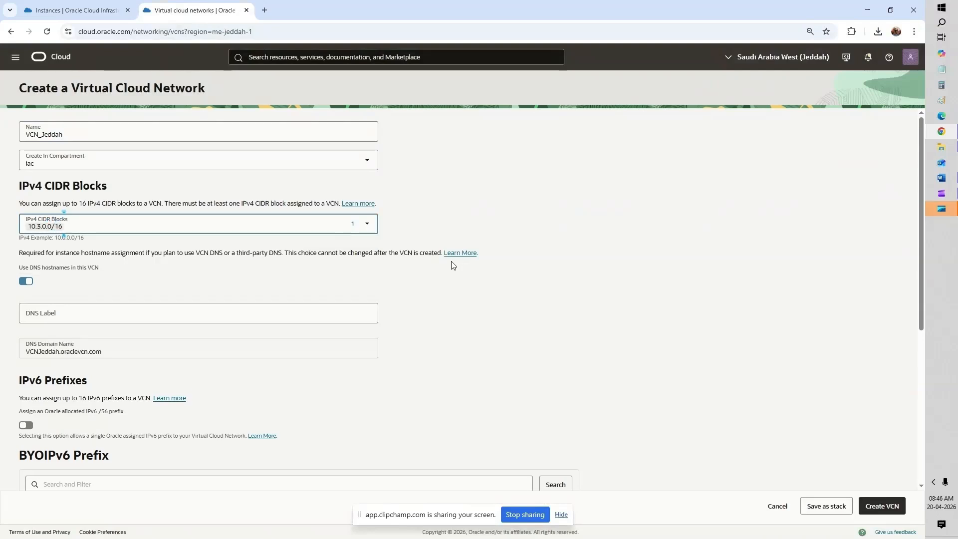
{"action": "scroll", "coordinate": [667, 280], "scroll_direction": "down", "scroll_amount": 1}
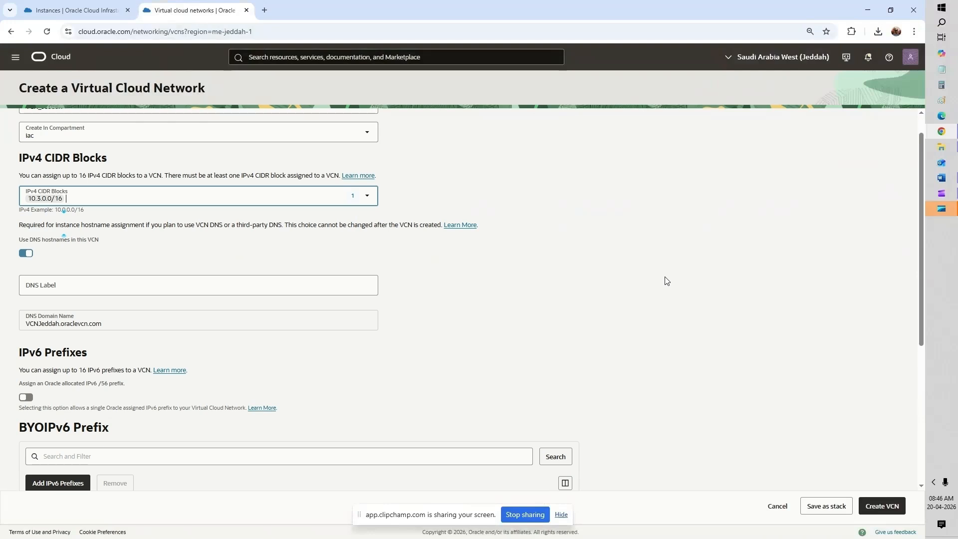
{"action": "scroll", "coordinate": [267, 256], "scroll_direction": "up", "scroll_amount": 1}
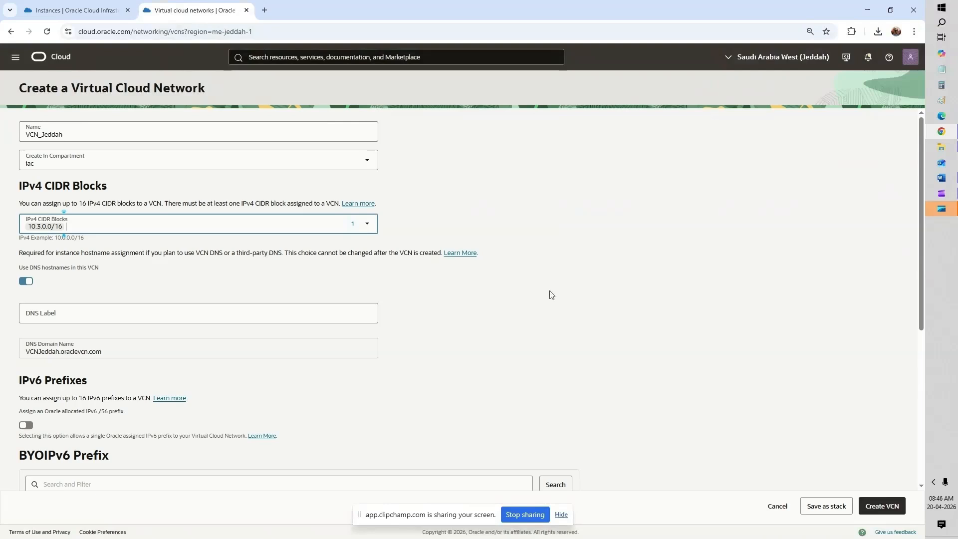
{"action": "scroll", "coordinate": [551, 294], "scroll_direction": "down", "scroll_amount": 1}
{"action": "scroll", "coordinate": [593, 307], "scroll_direction": "down", "scroll_amount": 5}
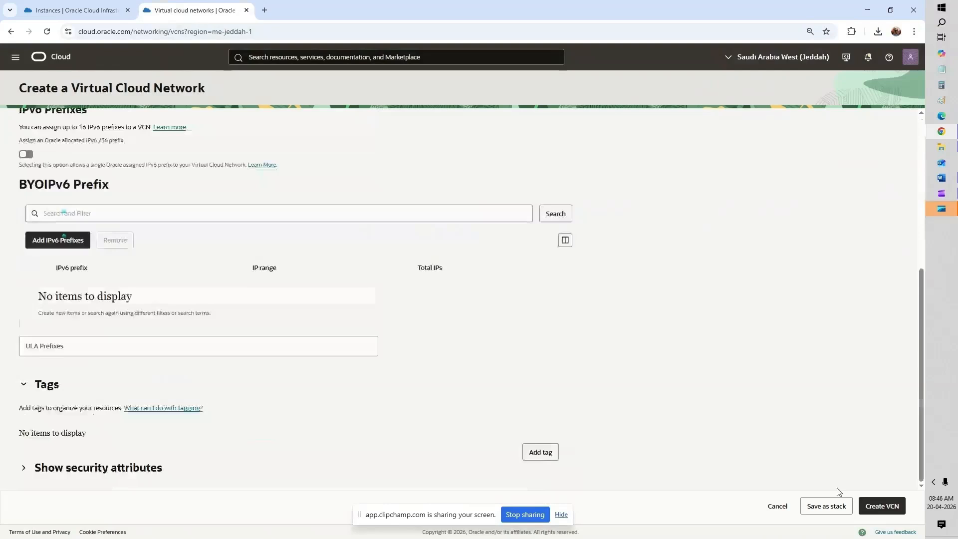
Step: Create VCN_Jeddah, then start a subnet named Subnet_Private_Jeddah and cancel that form
{"action": "left_click", "coordinate": [888, 507]}
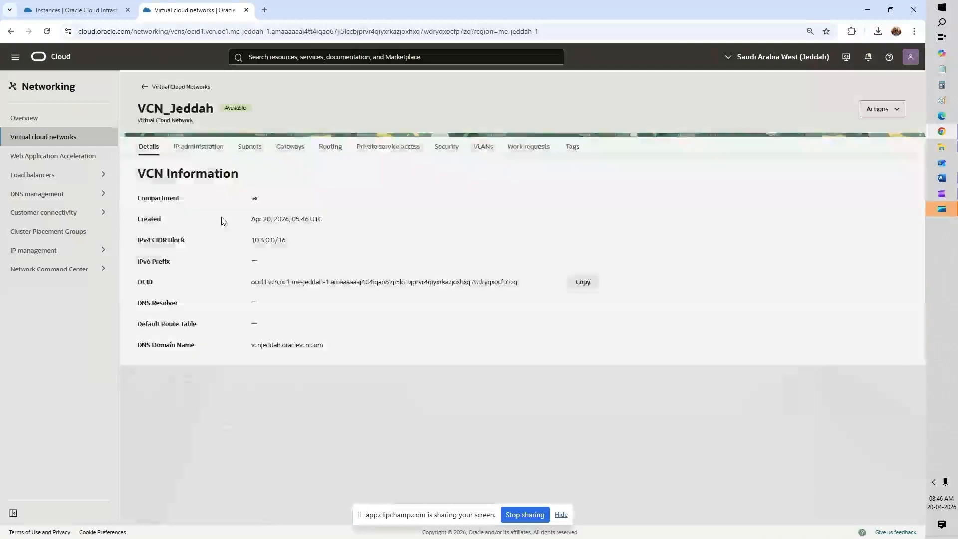
{"action": "left_click", "coordinate": [250, 147]}
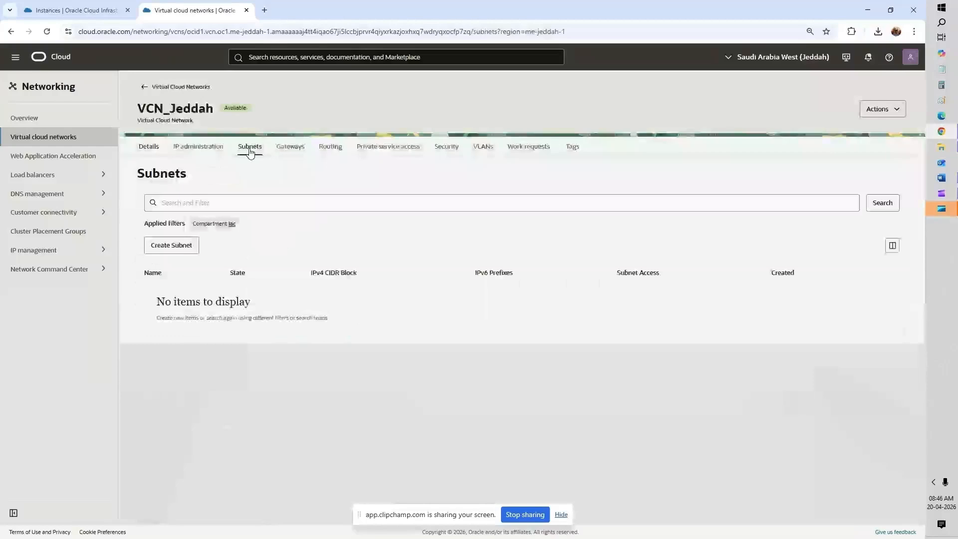
{"action": "left_click", "coordinate": [173, 246]}
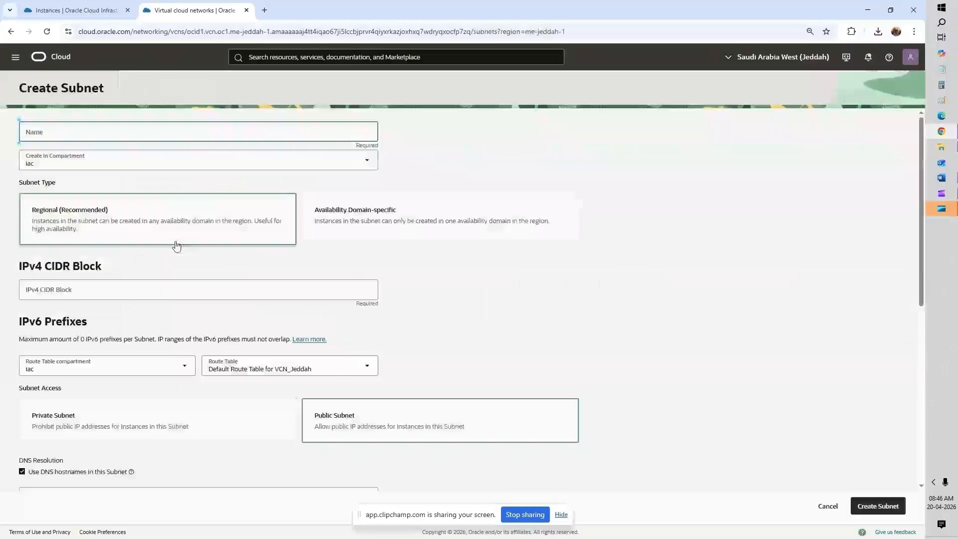
{"action": "left_click", "coordinate": [96, 137]}
{"action": "type", "text": "Subne"}
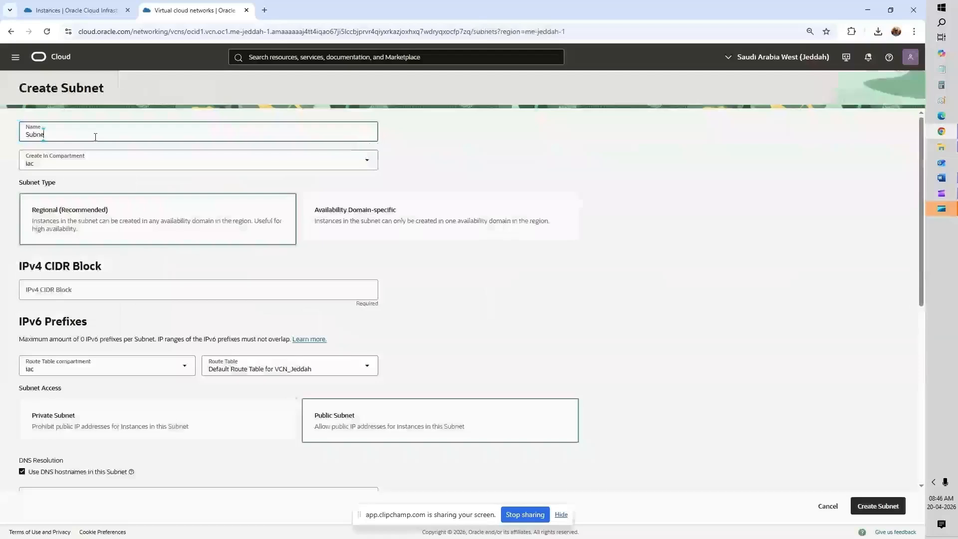
{"action": "type", "text": "t_Pri"}
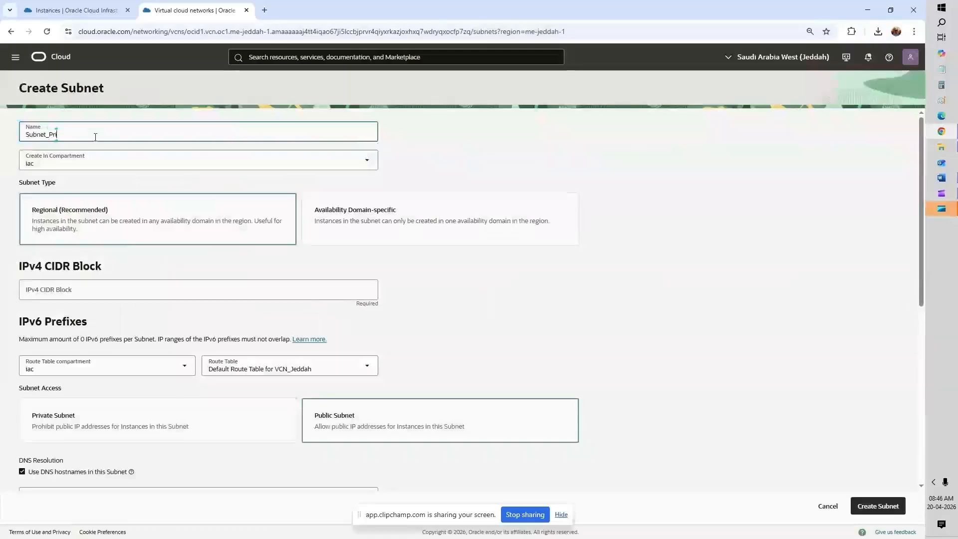
{"action": "type", "text": "vate"}
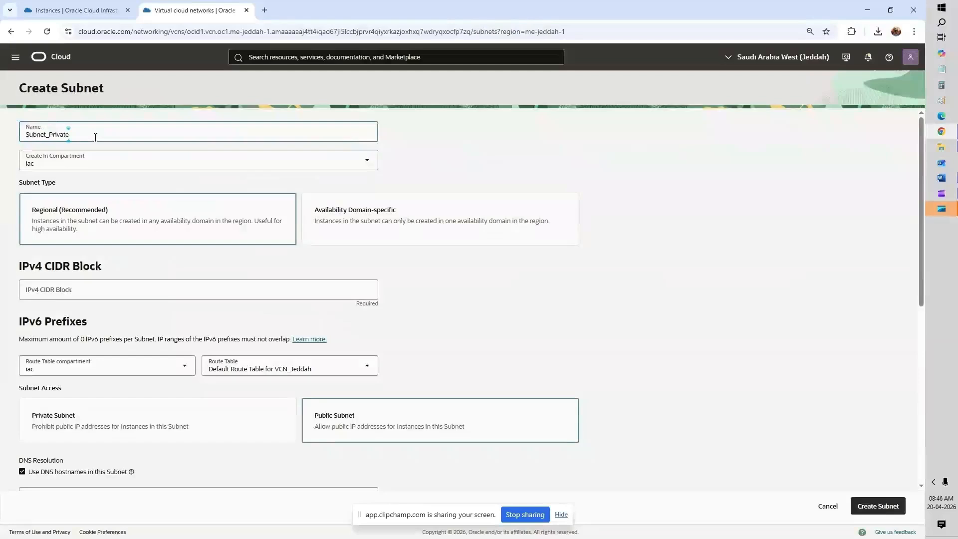
{"action": "type", "text": "_Jeddah"}
{"action": "left_click", "coordinate": [219, 292]}
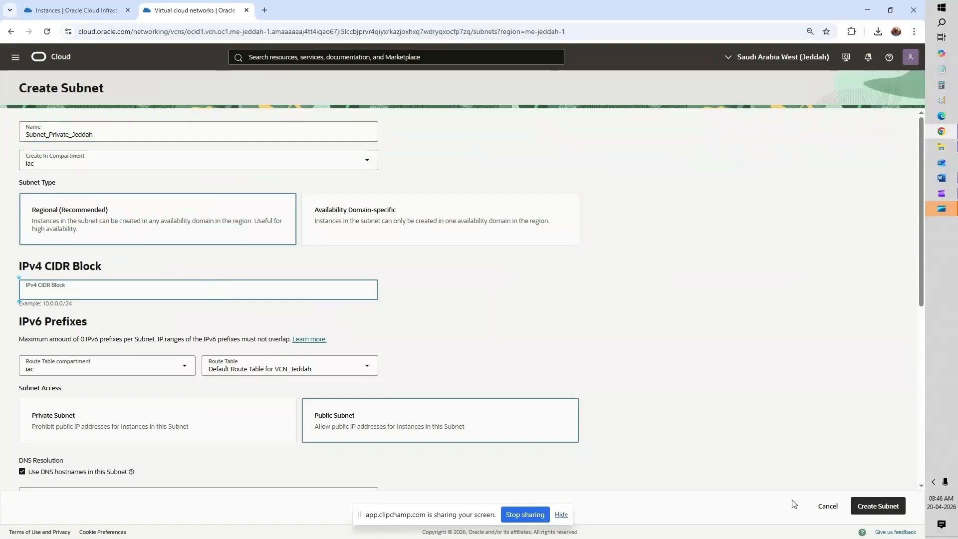
{"action": "left_click", "coordinate": [828, 506]}
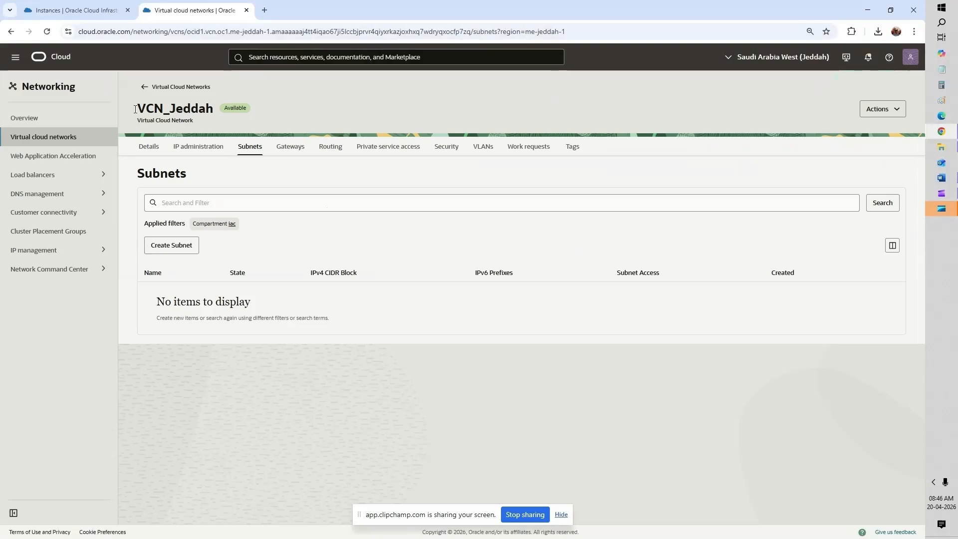
Step: Paste VCN_Jeddah's 10.3.0.0/16 IPv4 CIDR from its Details page into a Notepad note
{"action": "left_click", "coordinate": [49, 34]}
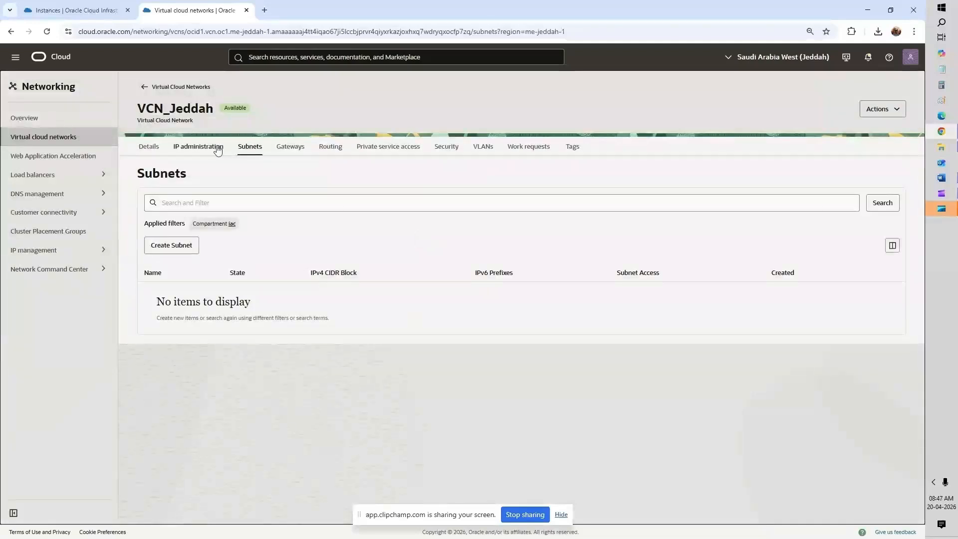
{"action": "left_click", "coordinate": [148, 148]}
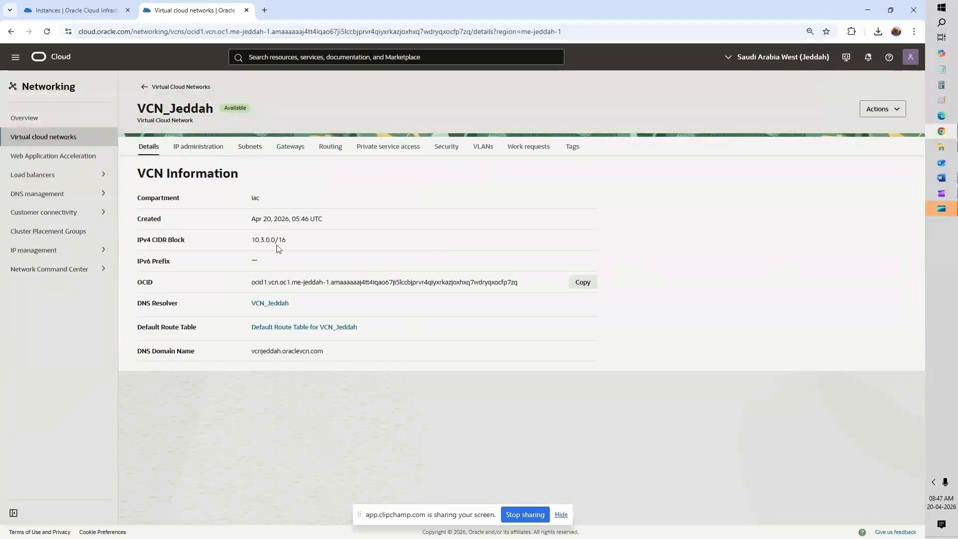
{"action": "triple_click", "coordinate": [280, 240]}
{"action": "key", "text": "ctrl+c"}
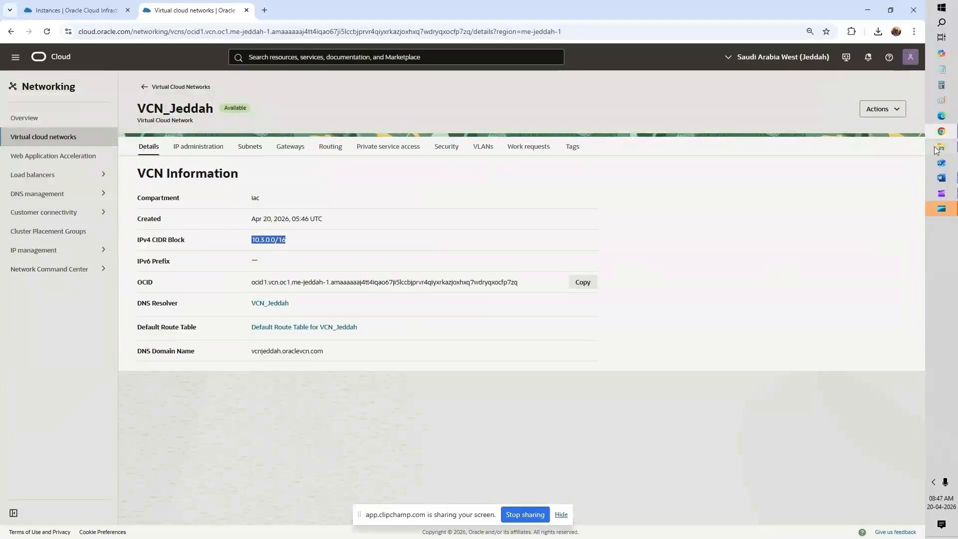
{"action": "left_click", "coordinate": [942, 70]}
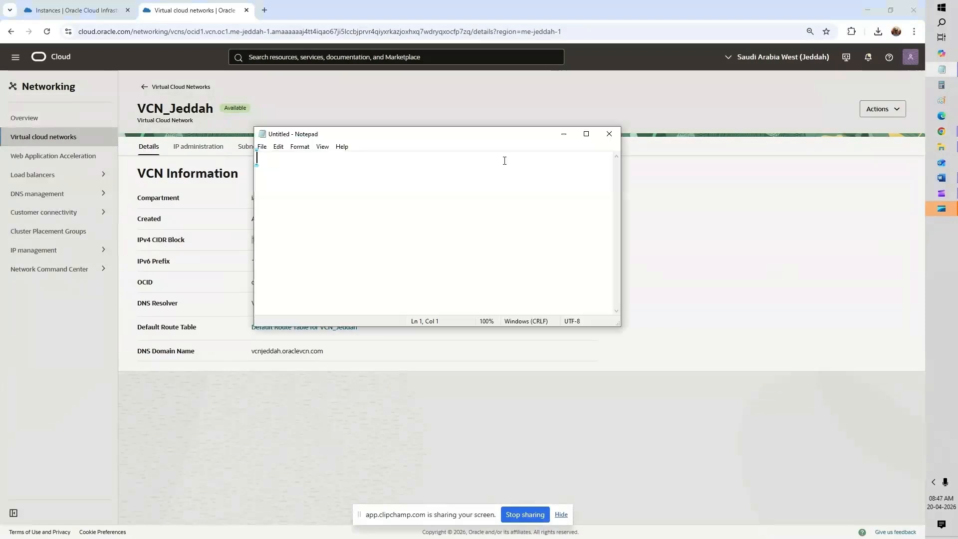
{"action": "key", "text": "ctrl+v"}
{"action": "left_click", "coordinate": [563, 134]}
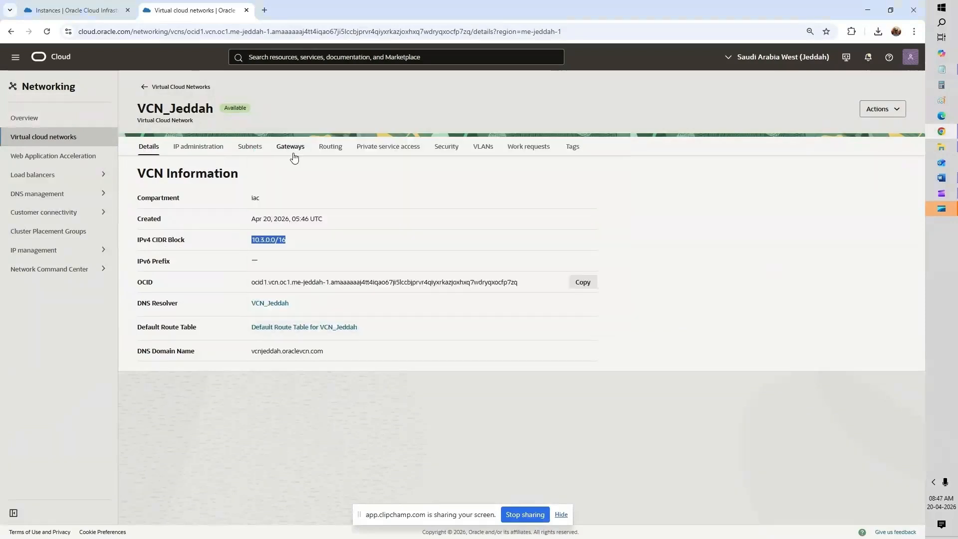
{"action": "left_click", "coordinate": [249, 146]}
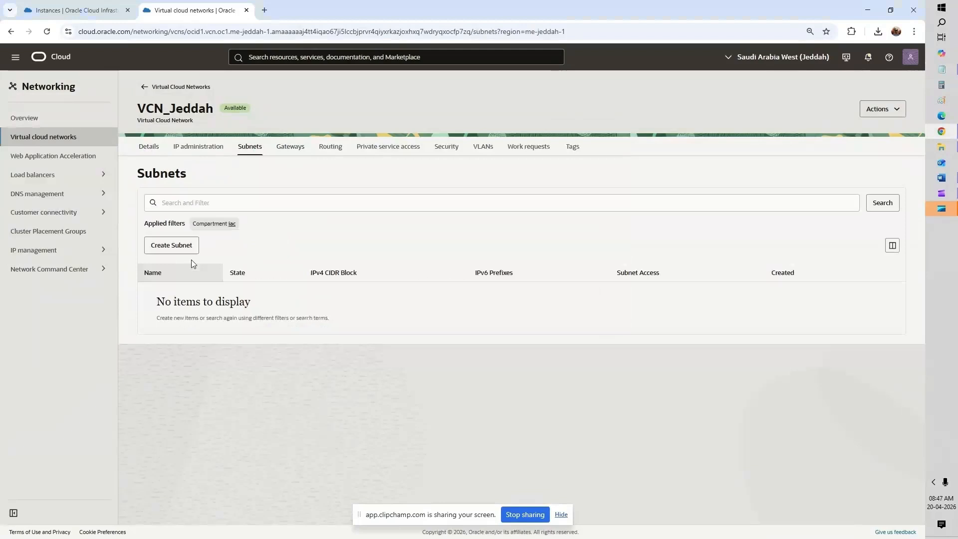
Step: Start a new subnet named Private_Subnet_Jeddah with CIDR block 10.3.1.0/24
{"action": "left_click", "coordinate": [191, 260]}
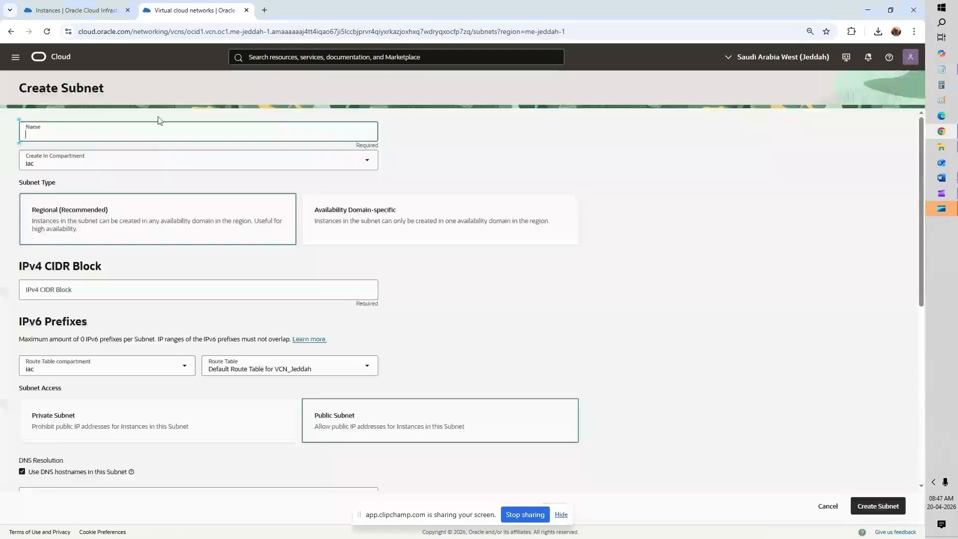
{"action": "type", "text": "Private "}
{"action": "type", "text": "Su"}
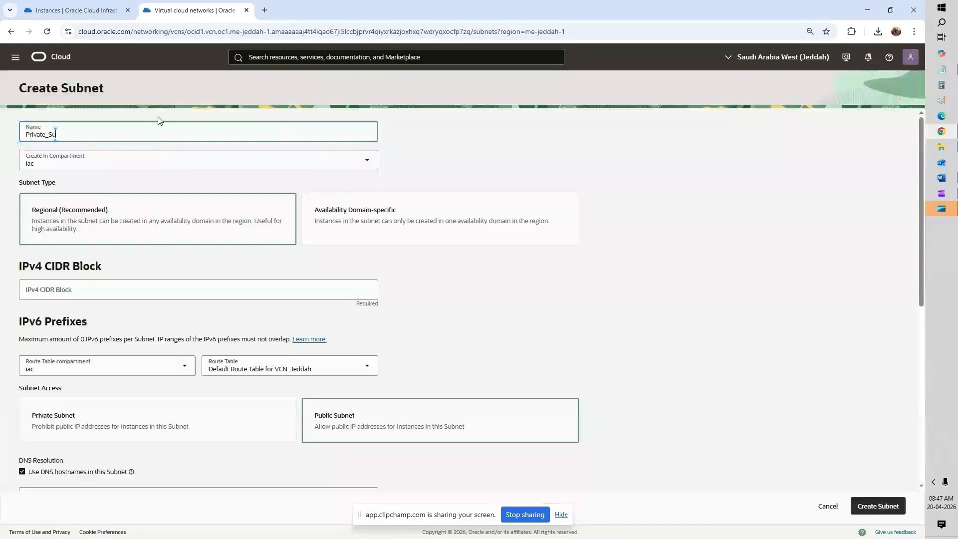
{"action": "type", "text": "bnet_Je"}
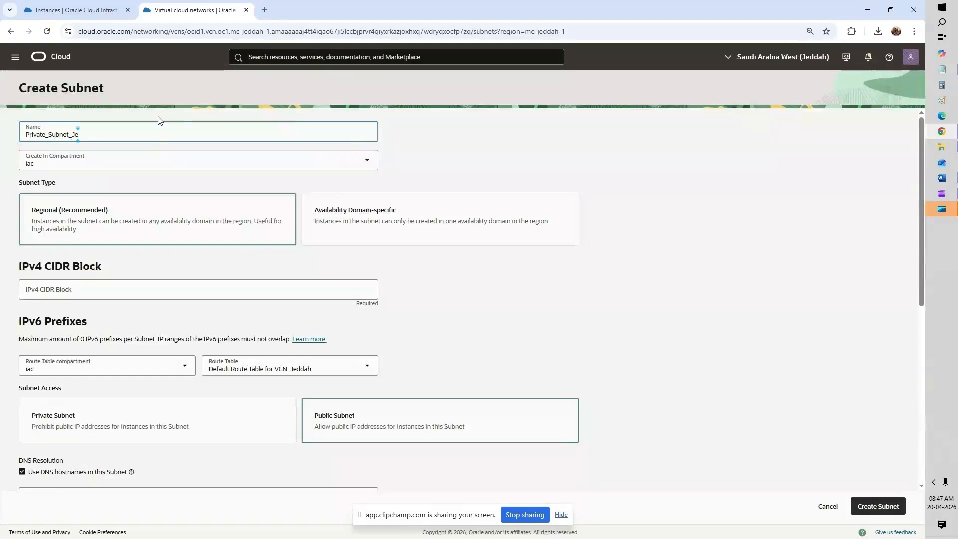
{"action": "type", "text": "ddah"}
{"action": "left_click", "coordinate": [223, 284]}
{"action": "type", "text": "10.3.0.0/16"}
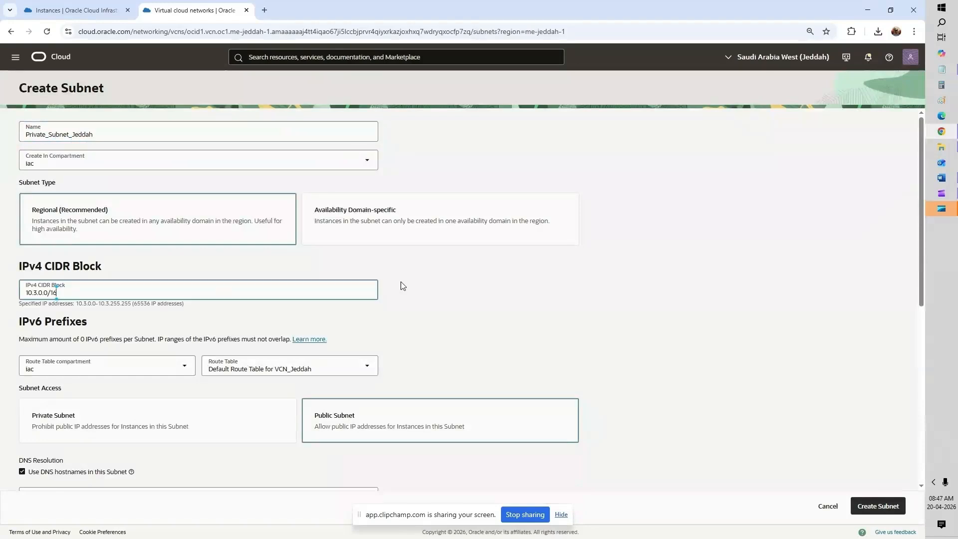
{"action": "key", "text": "BackSpace"}
{"action": "key", "text": "BackSpace"}
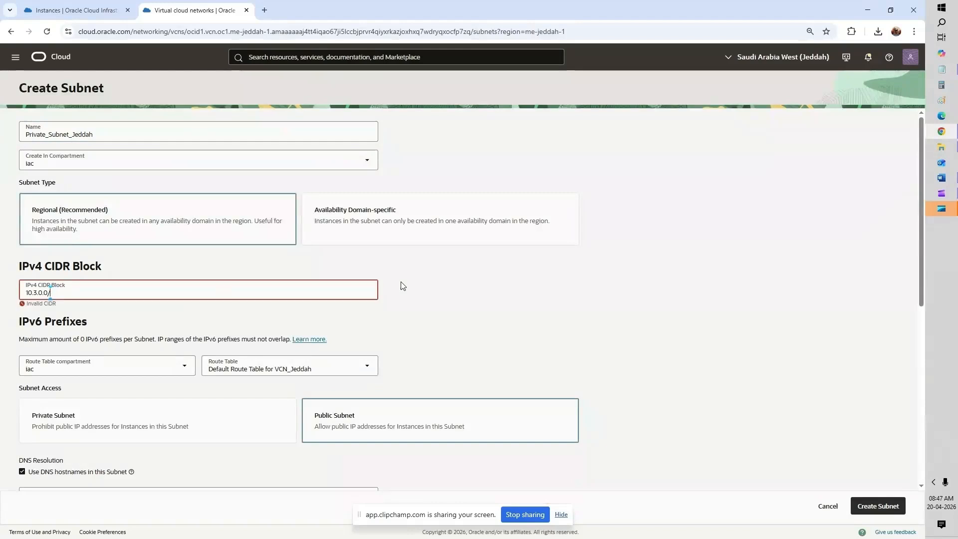
{"action": "type", "text": "24"}
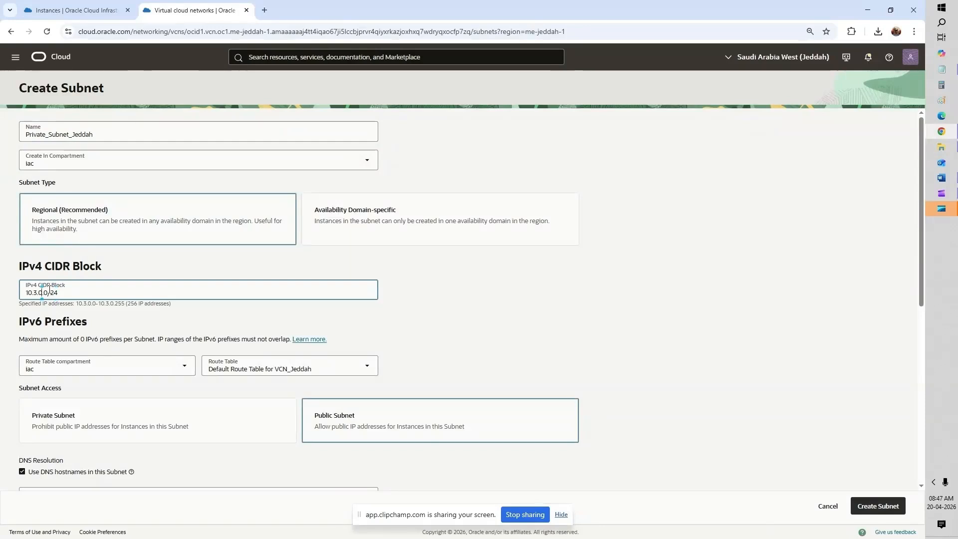
{"action": "key", "text": "BackSpace"}
{"action": "type", "text": "1"}
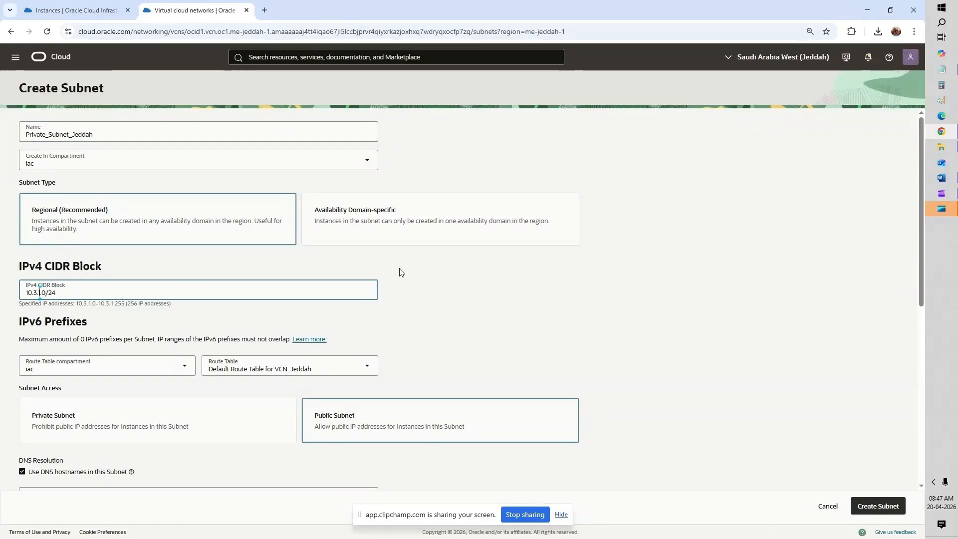
{"action": "left_click", "coordinate": [400, 270]}
Step: Make the subnet private with the Default Security List for VCN_Jeddah, and create it
{"action": "left_click", "coordinate": [190, 420]}
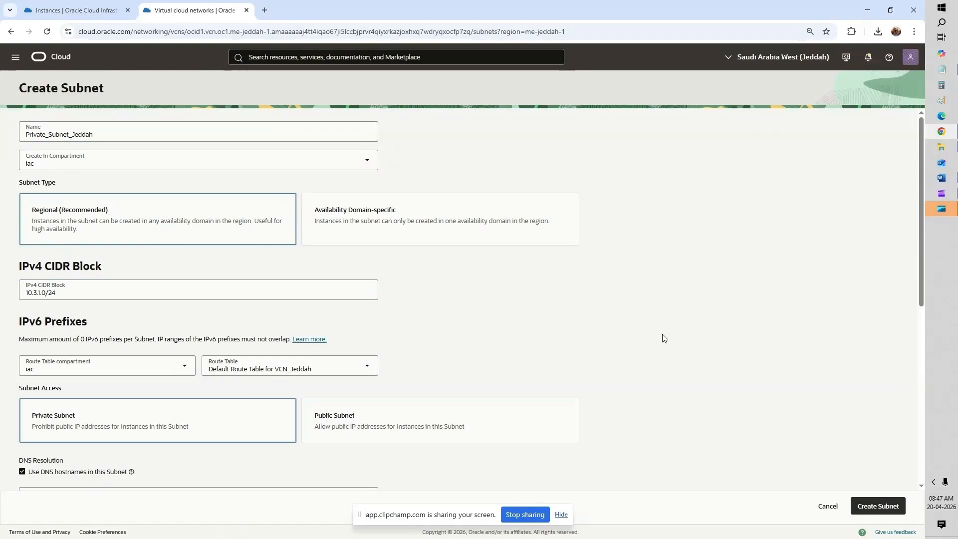
{"action": "scroll", "coordinate": [676, 337], "scroll_direction": "down", "scroll_amount": 3}
{"action": "scroll", "coordinate": [677, 339], "scroll_direction": "down", "scroll_amount": 3}
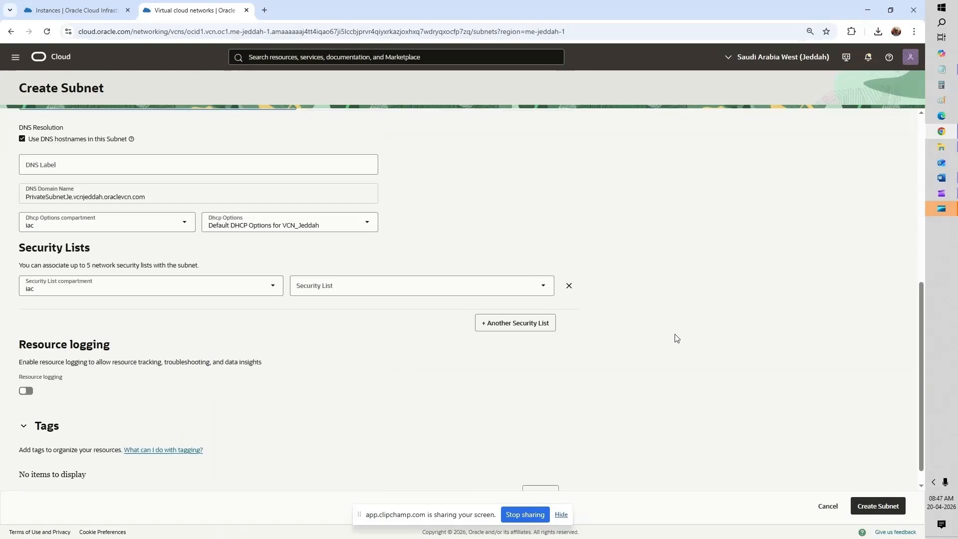
{"action": "left_click", "coordinate": [331, 284]}
{"action": "left_click", "coordinate": [349, 311]}
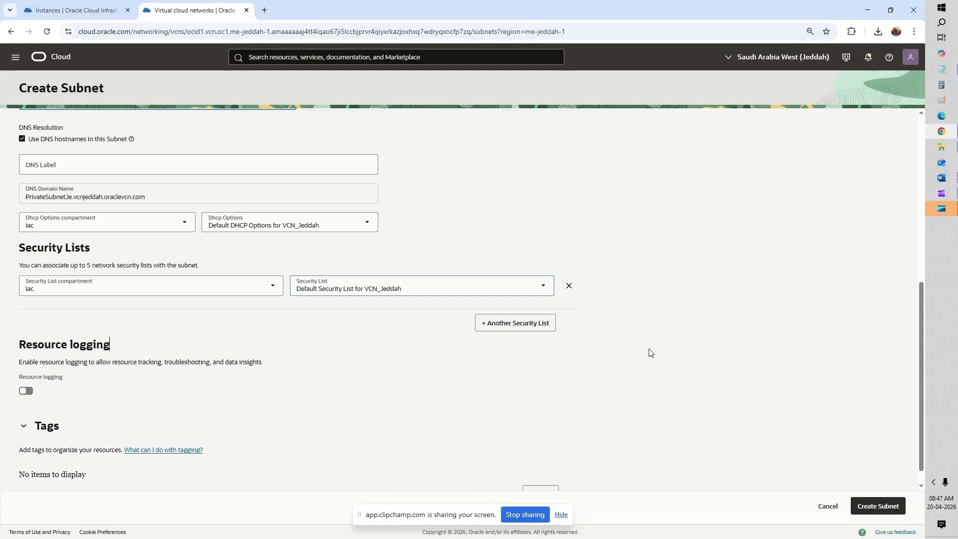
{"action": "scroll", "coordinate": [651, 353], "scroll_direction": "down", "scroll_amount": 1}
{"action": "left_click", "coordinate": [877, 506]}
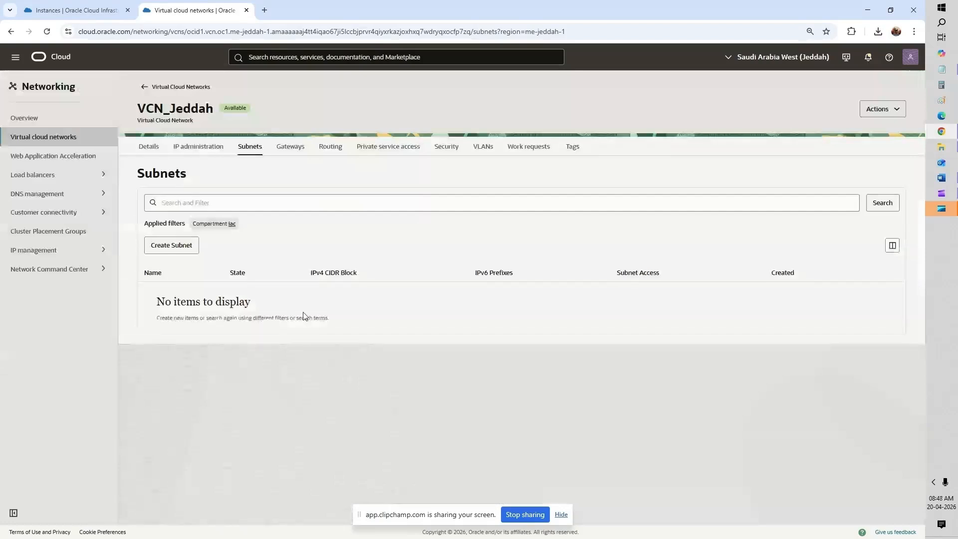
Step: Create a NAT gateway named NAT_Jeddah from VCN_Jeddah's Gateways tab
{"action": "left_click", "coordinate": [294, 153]}
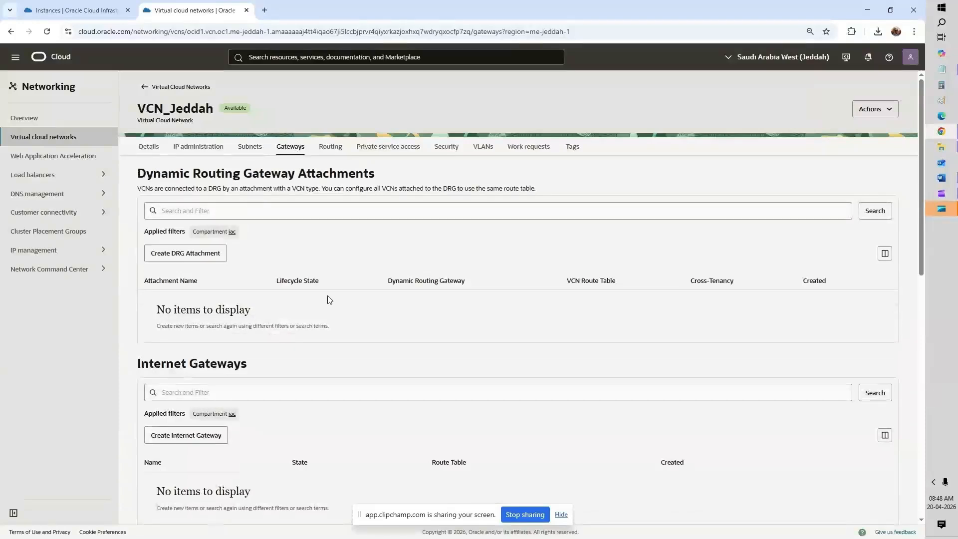
{"action": "scroll", "coordinate": [330, 300], "scroll_direction": "down", "scroll_amount": 7}
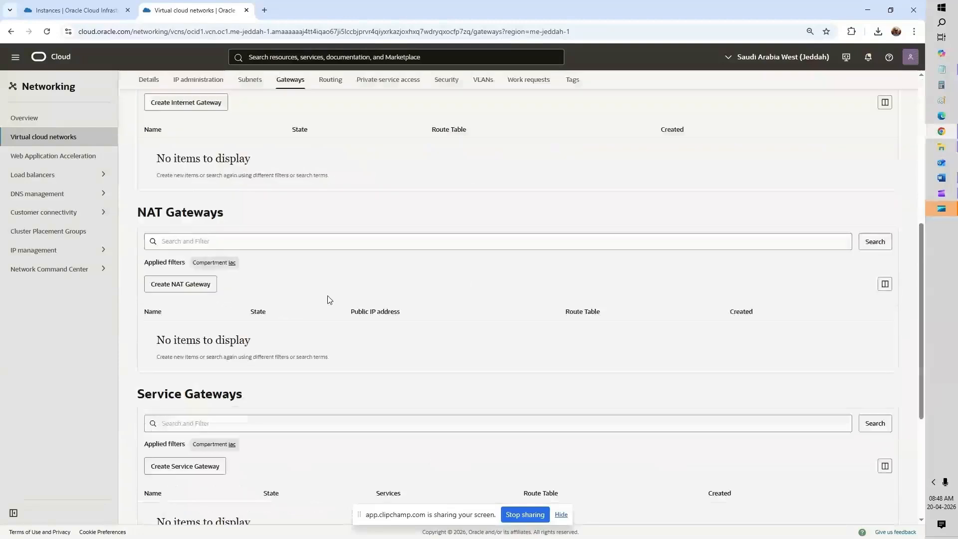
{"action": "left_click", "coordinate": [196, 286]}
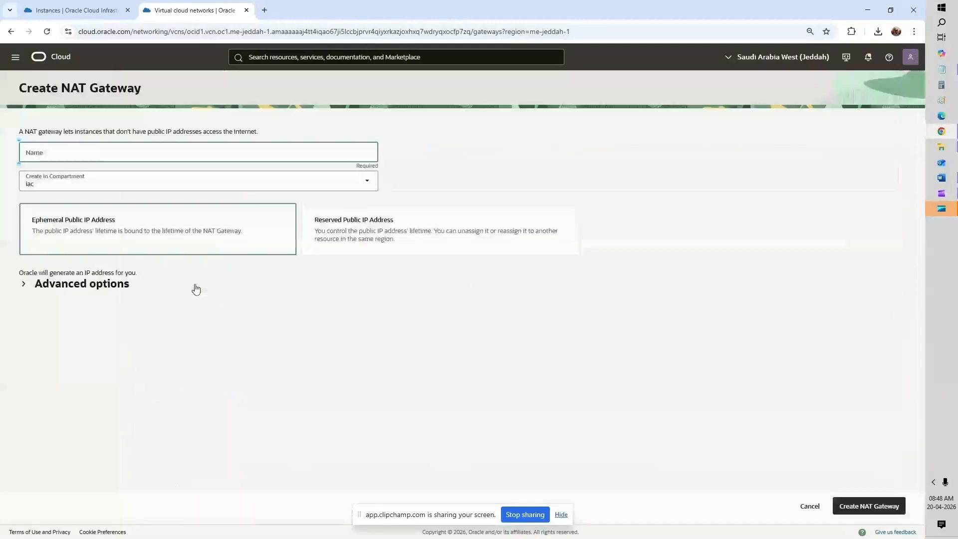
{"action": "left_click", "coordinate": [96, 157]}
{"action": "type", "text": "NAT_"}
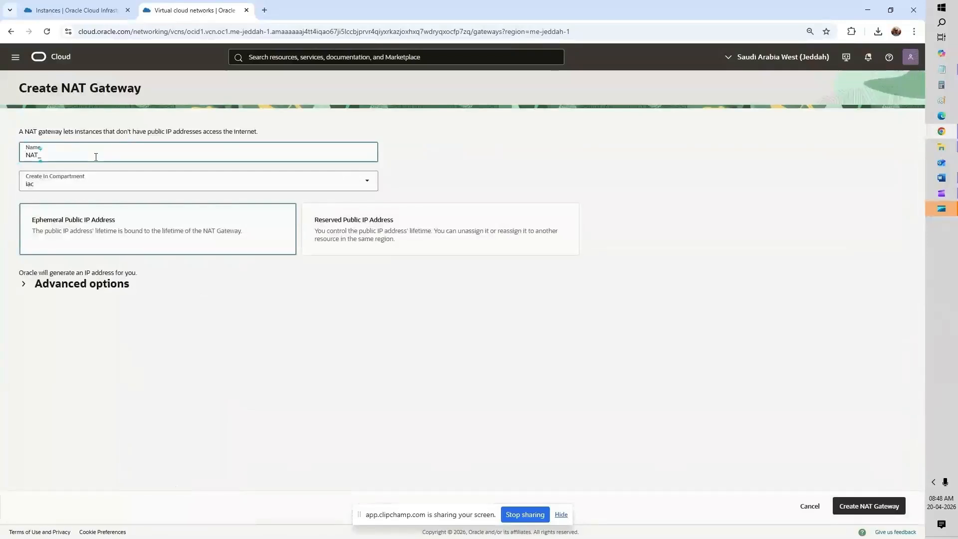
{"action": "type", "text": "JEdd"}
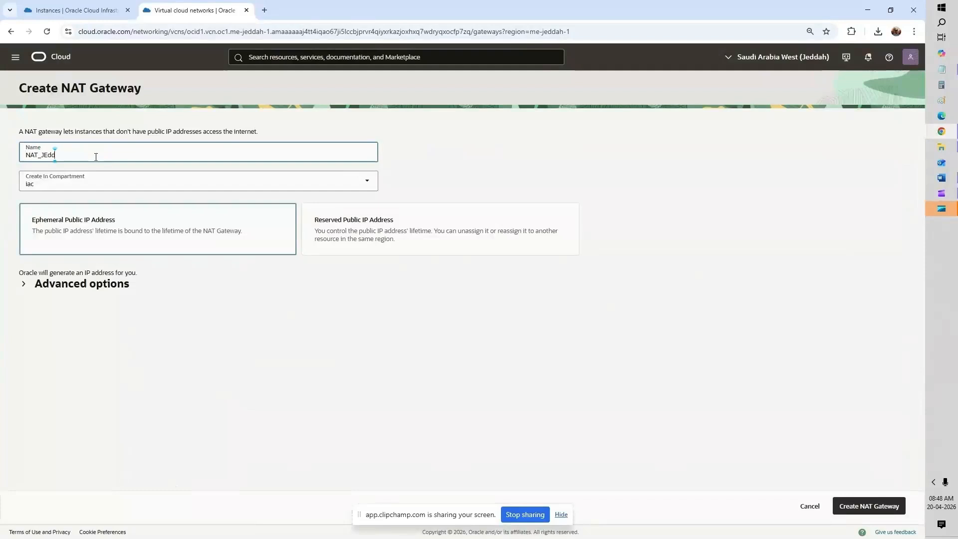
{"action": "type", "text": "ah"}
{"action": "key", "text": "Return"}
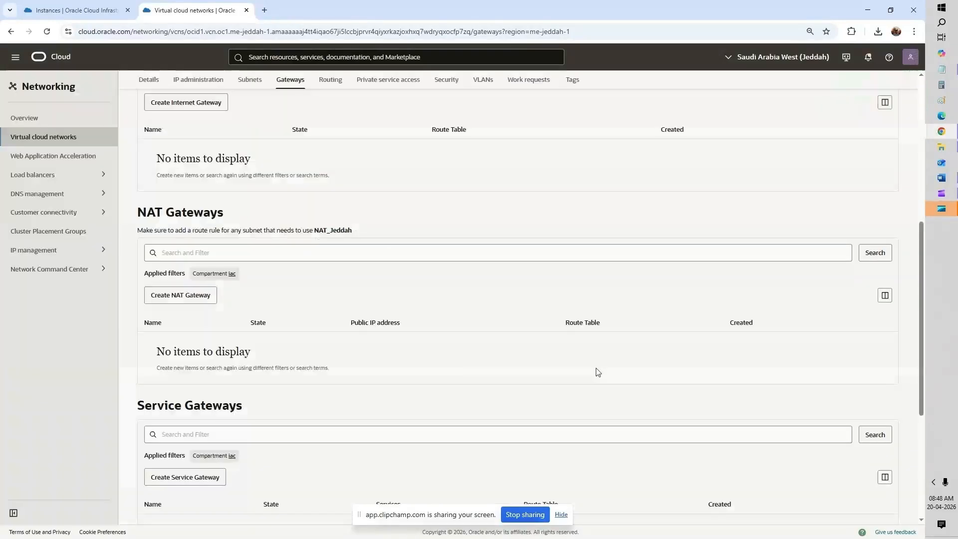
Step: Start a service gateway SGW for All JED Services, then cancel it
{"action": "scroll", "coordinate": [598, 372], "scroll_direction": "down", "scroll_amount": 3}
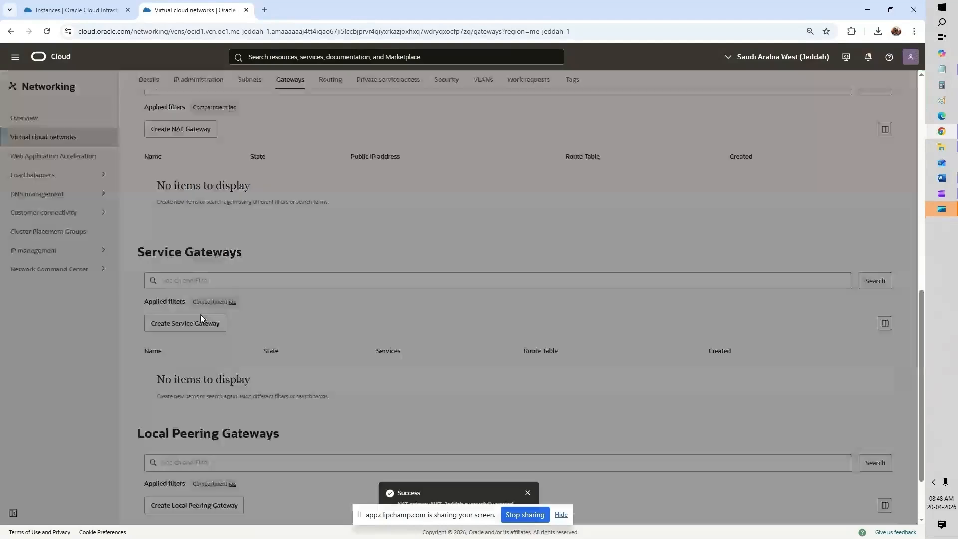
{"action": "left_click", "coordinate": [200, 314]}
{"action": "left_click", "coordinate": [123, 178]}
{"action": "type", "text": "S"}
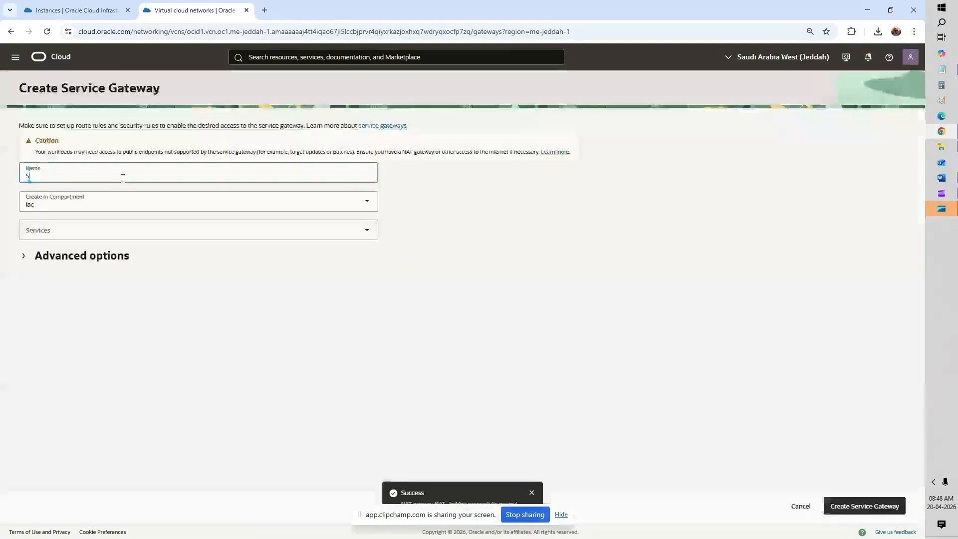
{"action": "type", "text": "GW"}
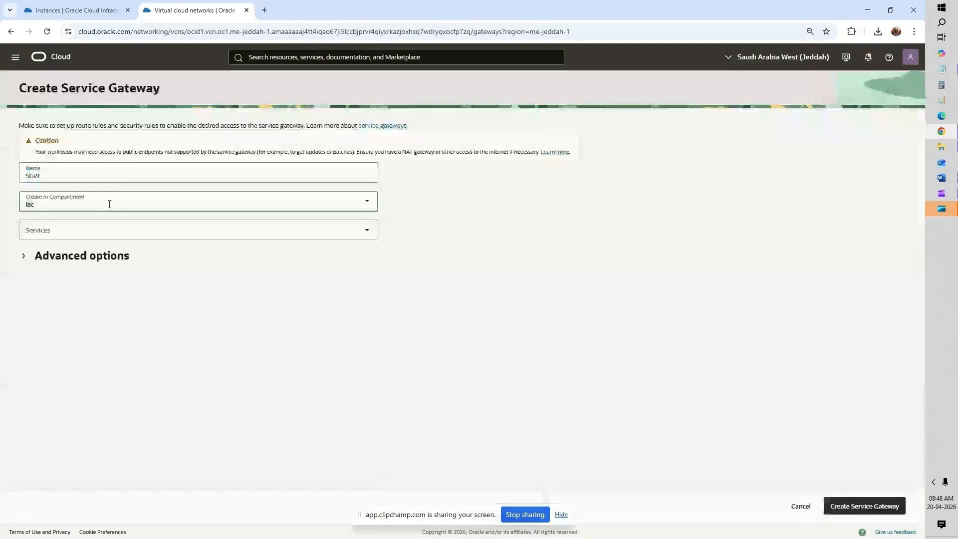
{"action": "left_click", "coordinate": [101, 230]}
{"action": "left_click", "coordinate": [93, 254]}
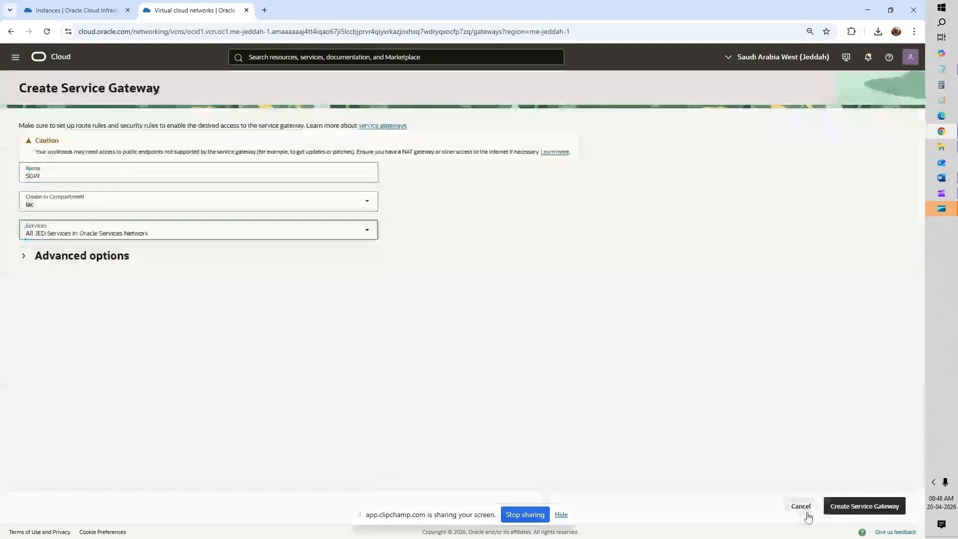
{"action": "left_click", "coordinate": [806, 513]}
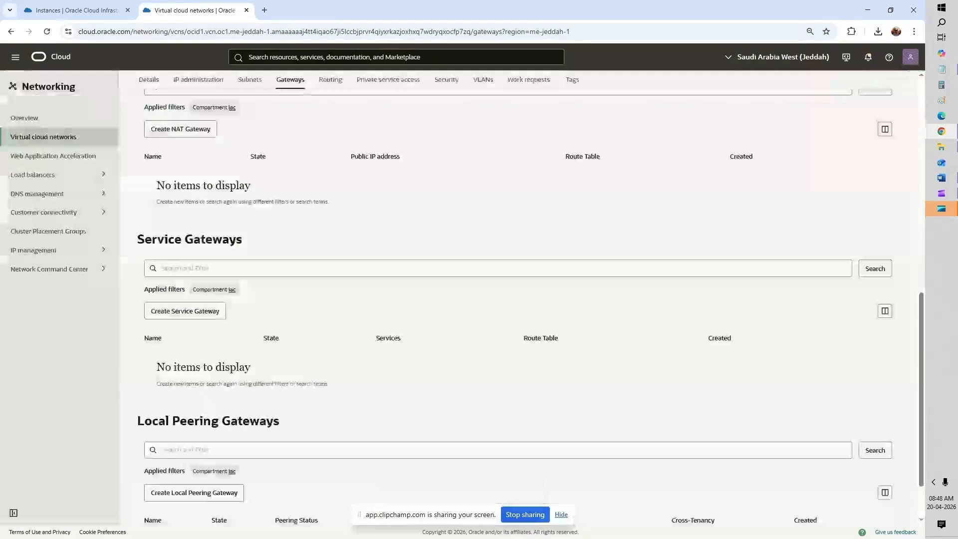
{"action": "scroll", "coordinate": [315, 178], "scroll_direction": "up", "scroll_amount": 3}
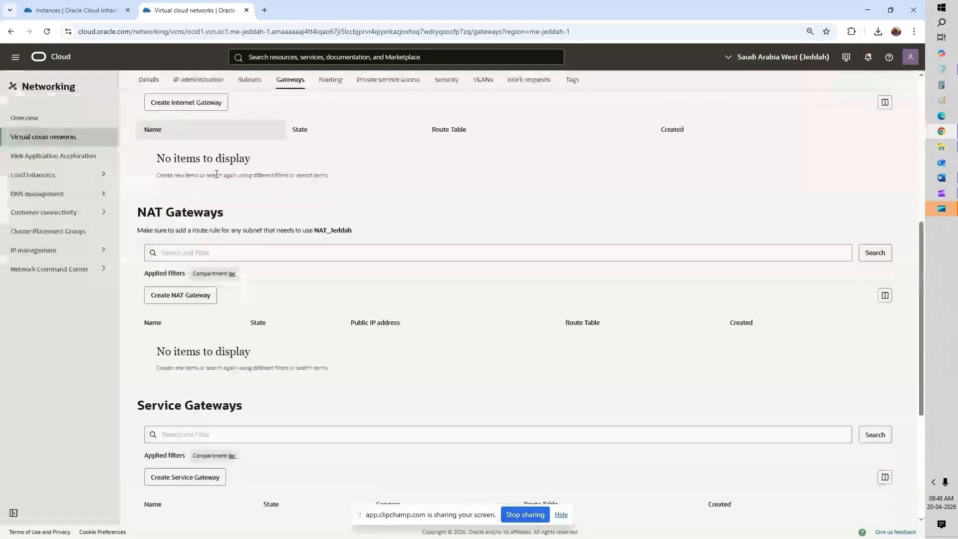
{"action": "scroll", "coordinate": [216, 175], "scroll_direction": "up", "scroll_amount": 6}
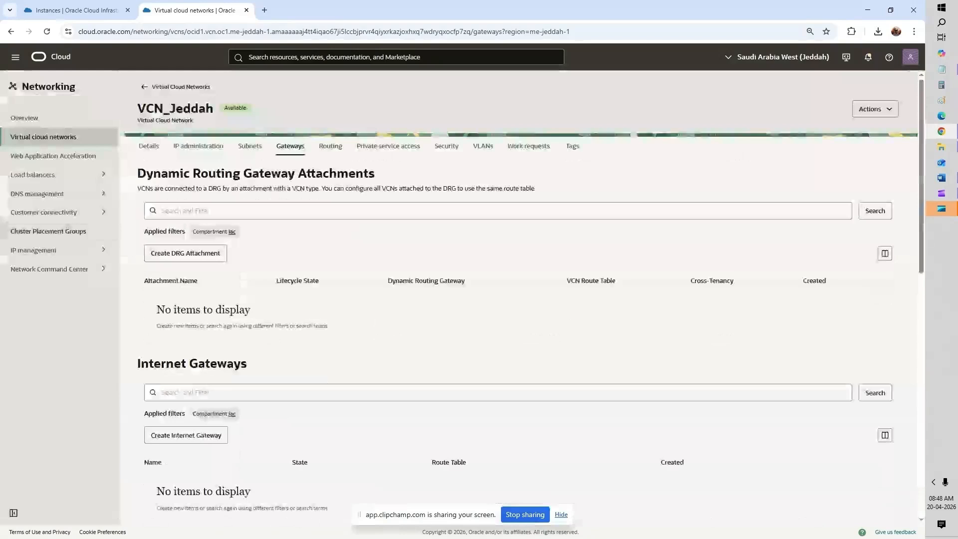
Step: Go to Compute > Instances and begin creating a new compute instance
{"action": "left_click", "coordinate": [15, 57]}
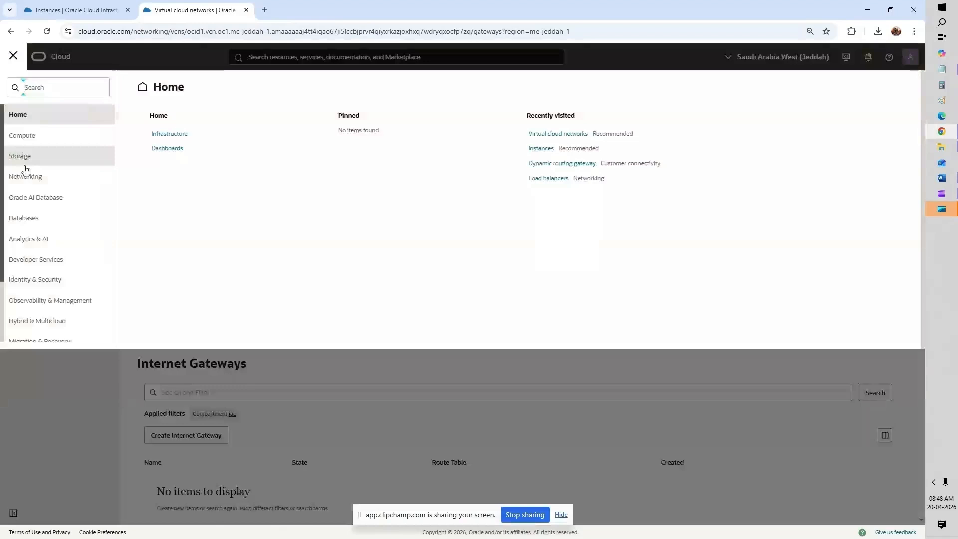
{"action": "left_click", "coordinate": [23, 136]}
{"action": "left_click", "coordinate": [168, 150]}
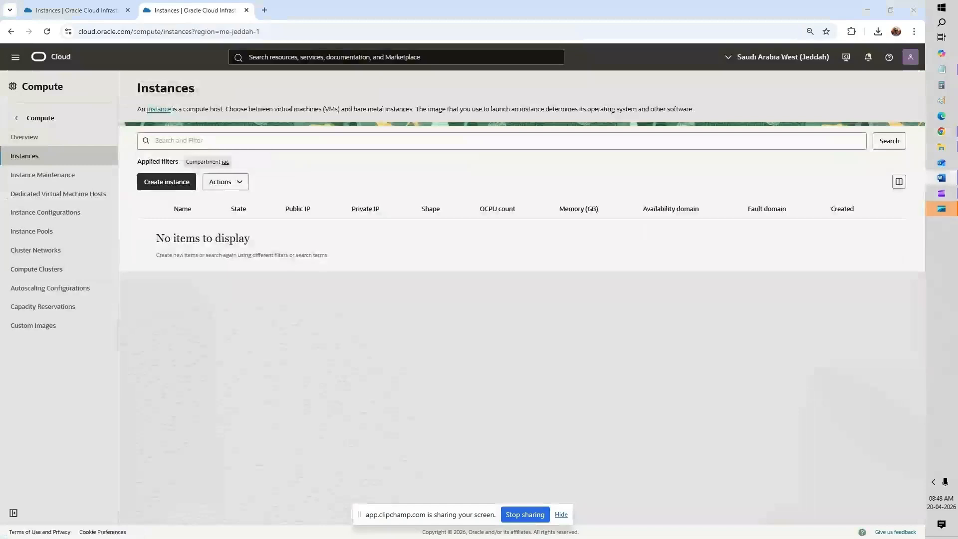
{"action": "left_click", "coordinate": [164, 188]}
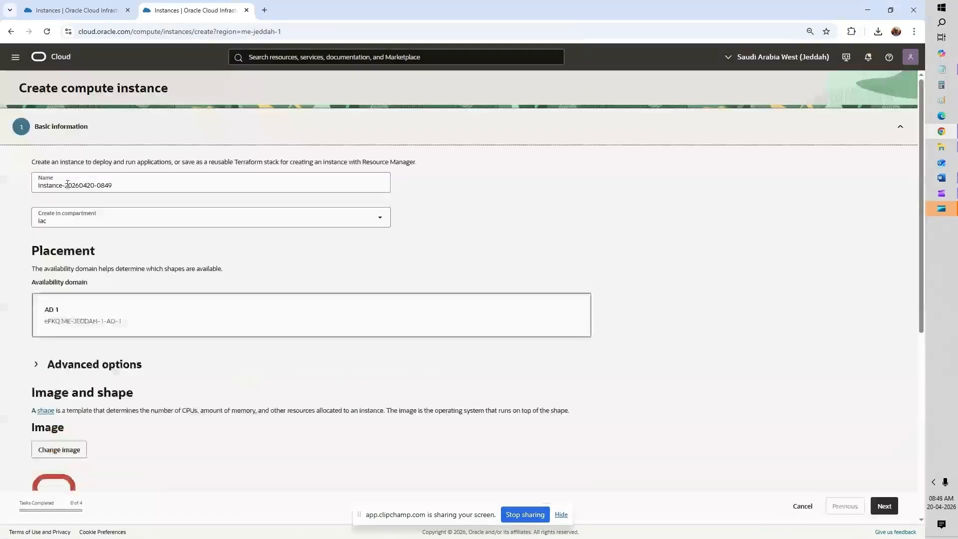
Step: Name the instance instance-Jeddah_Private and complete the basic information step
{"action": "left_click_drag", "start_coordinate": [67, 185], "coordinate": [205, 193]}
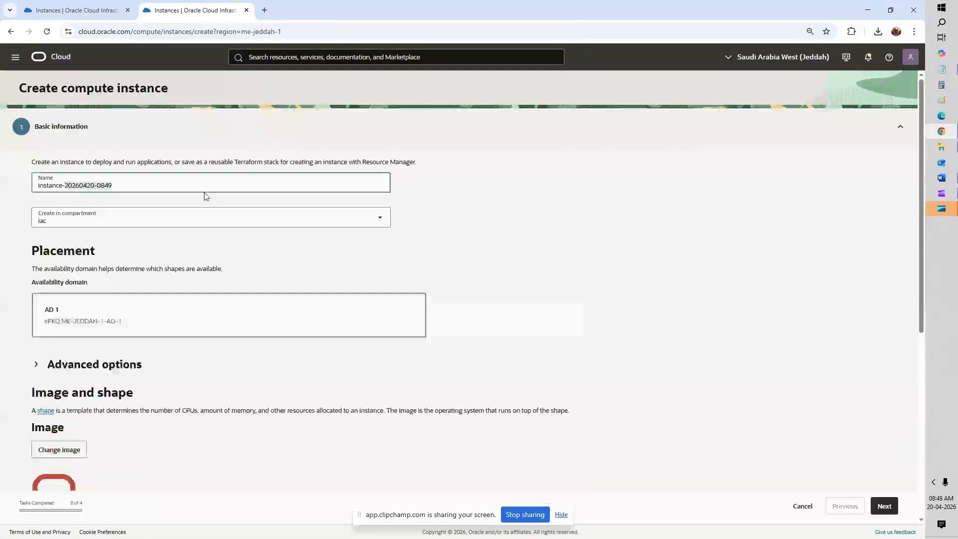
{"action": "type", "text": "Jeddah"}
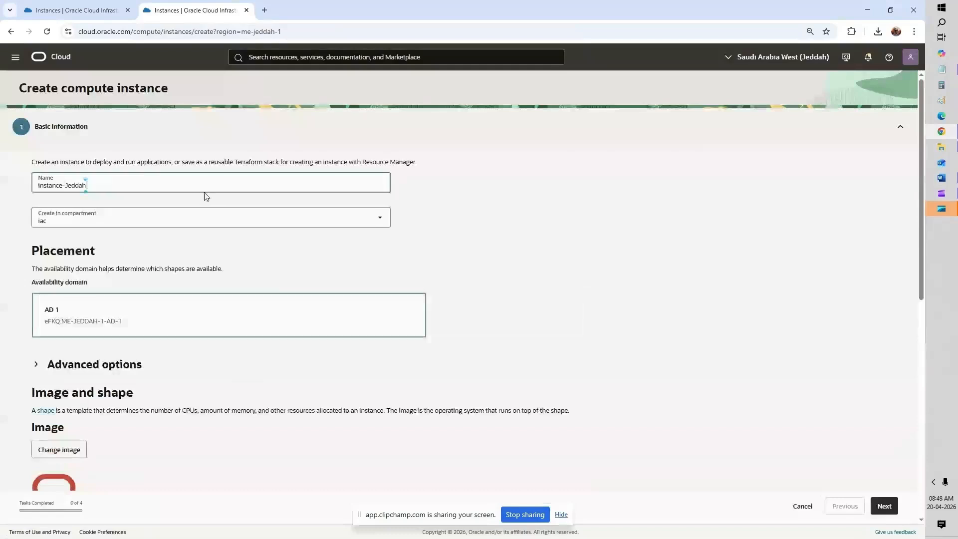
{"action": "type", "text": "_Private"}
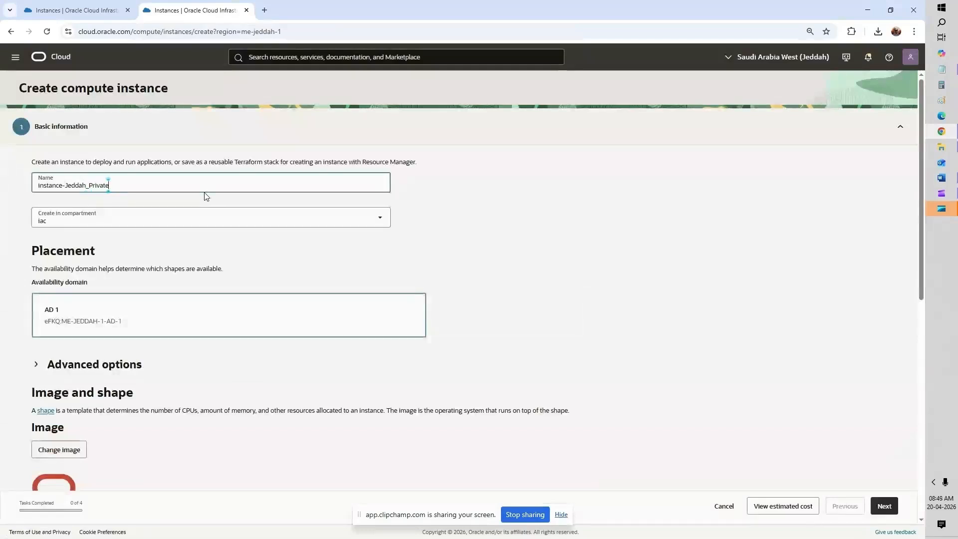
{"action": "scroll", "coordinate": [577, 280], "scroll_direction": "down", "scroll_amount": 3}
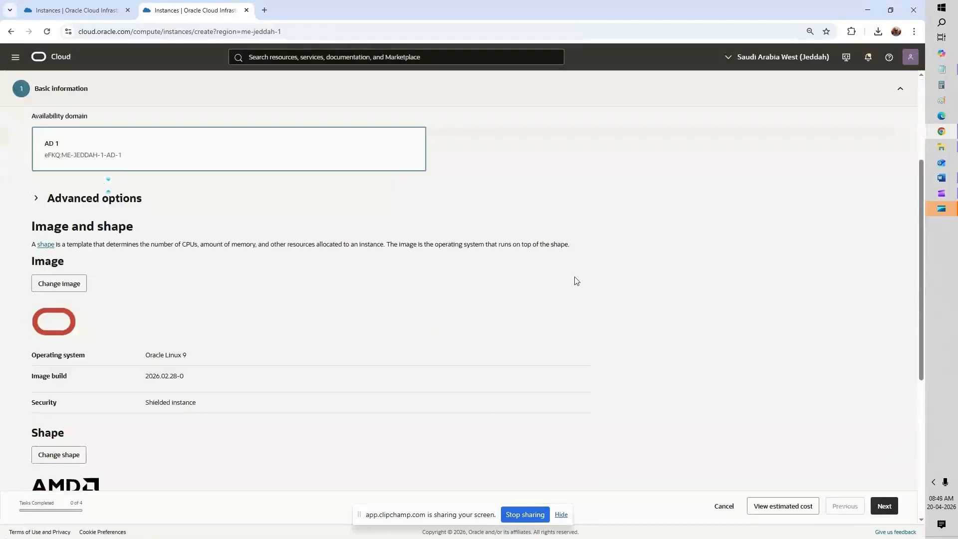
{"action": "scroll", "coordinate": [577, 281], "scroll_direction": "down", "scroll_amount": 3}
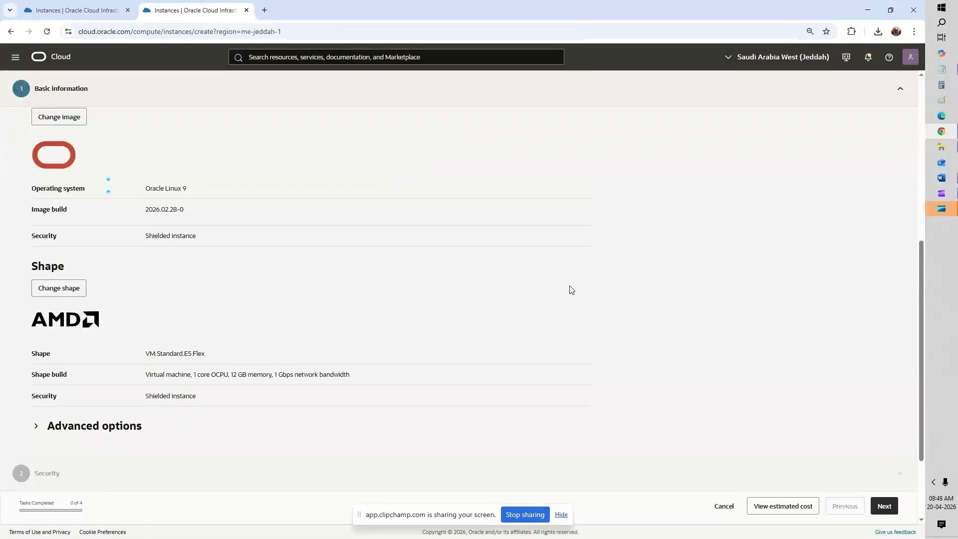
{"action": "scroll", "coordinate": [798, 429], "scroll_direction": "down", "scroll_amount": 3}
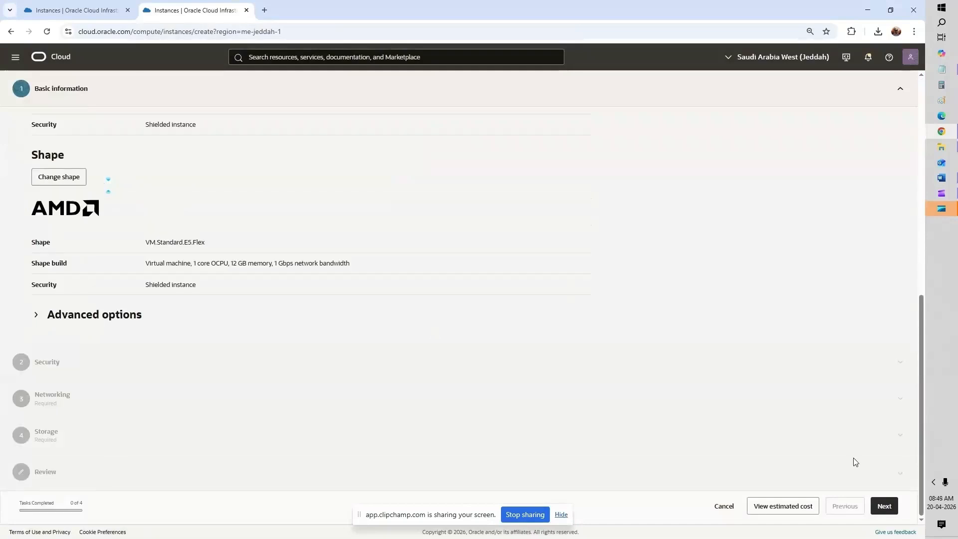
{"action": "left_click", "coordinate": [875, 500]}
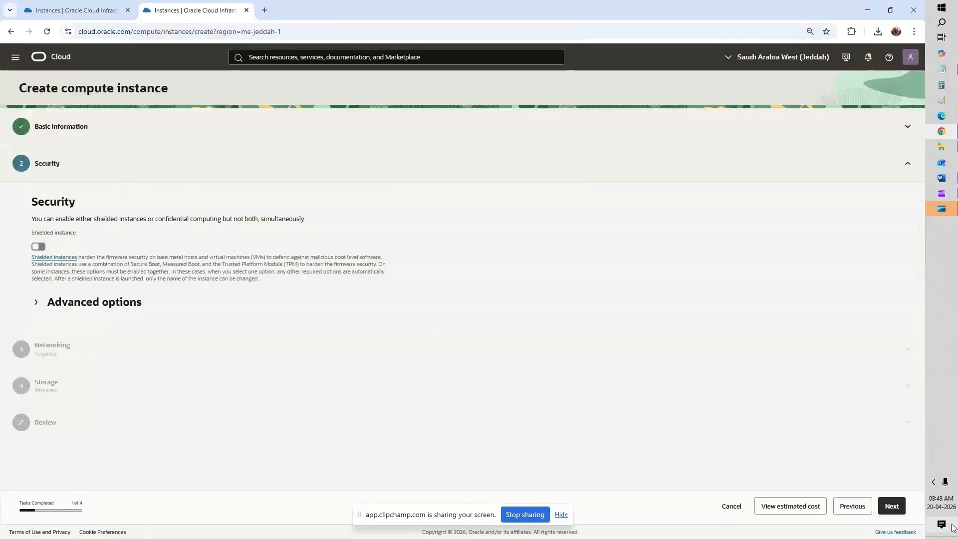
Step: Keep VCN_Jeddah and Private_Subnet_Jeddah, download the private key, and advance through Storage to Review
{"action": "left_click", "coordinate": [892, 506]}
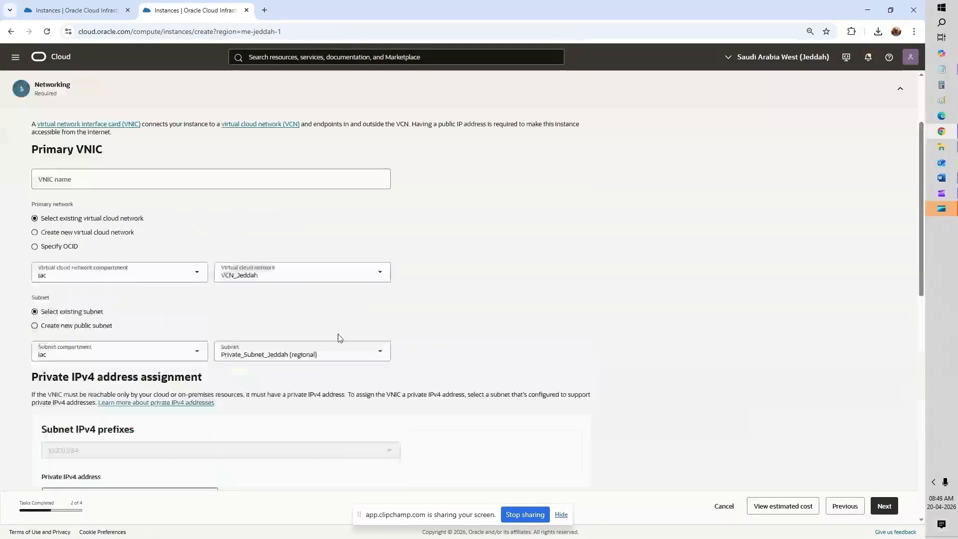
{"action": "scroll", "coordinate": [392, 337], "scroll_direction": "down", "scroll_amount": 6}
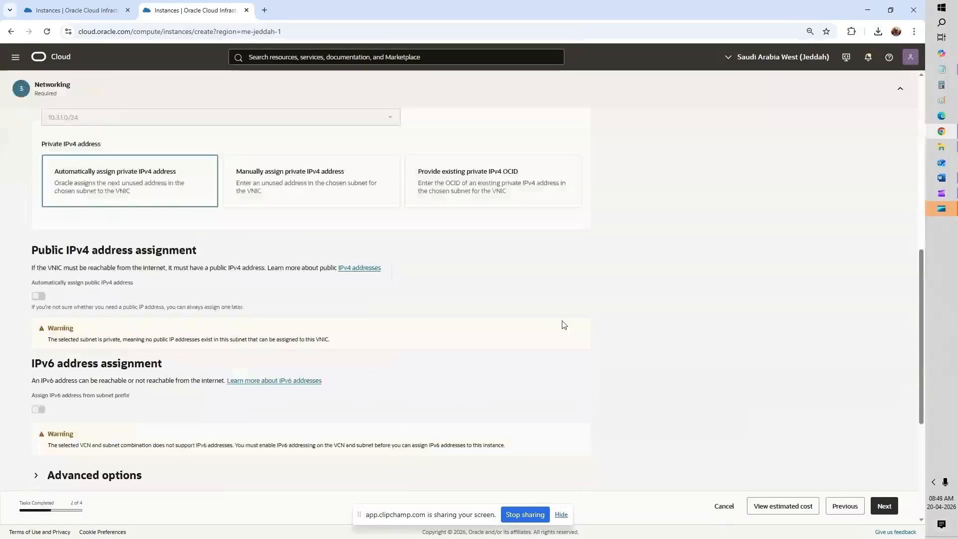
{"action": "scroll", "coordinate": [563, 325], "scroll_direction": "down", "scroll_amount": 4}
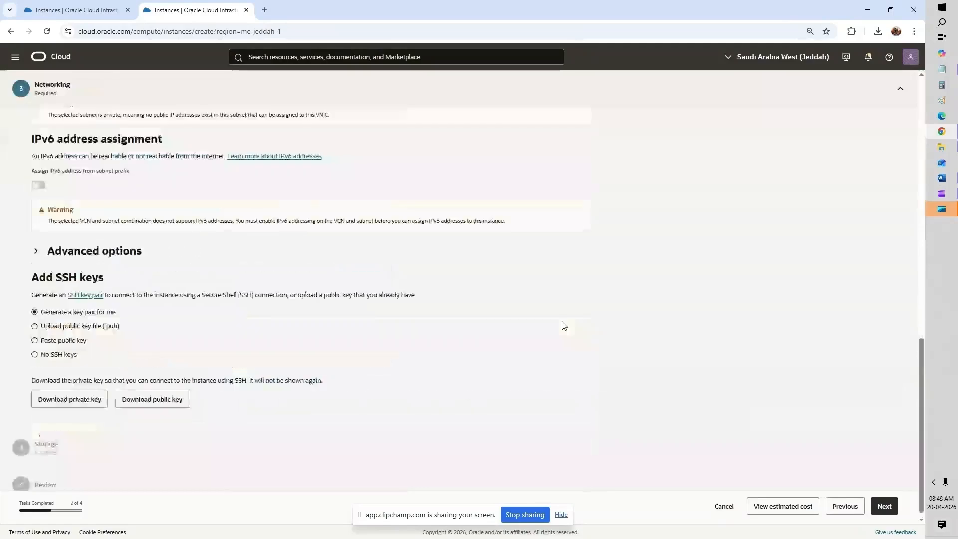
{"action": "scroll", "coordinate": [564, 326], "scroll_direction": "down", "scroll_amount": 1}
{"action": "left_click", "coordinate": [67, 391]}
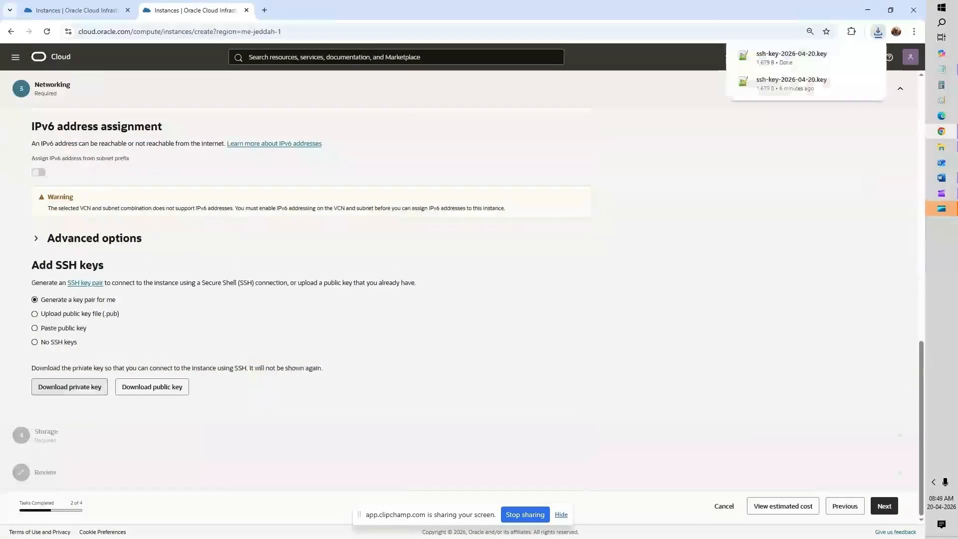
{"action": "key", "text": "super+e"}
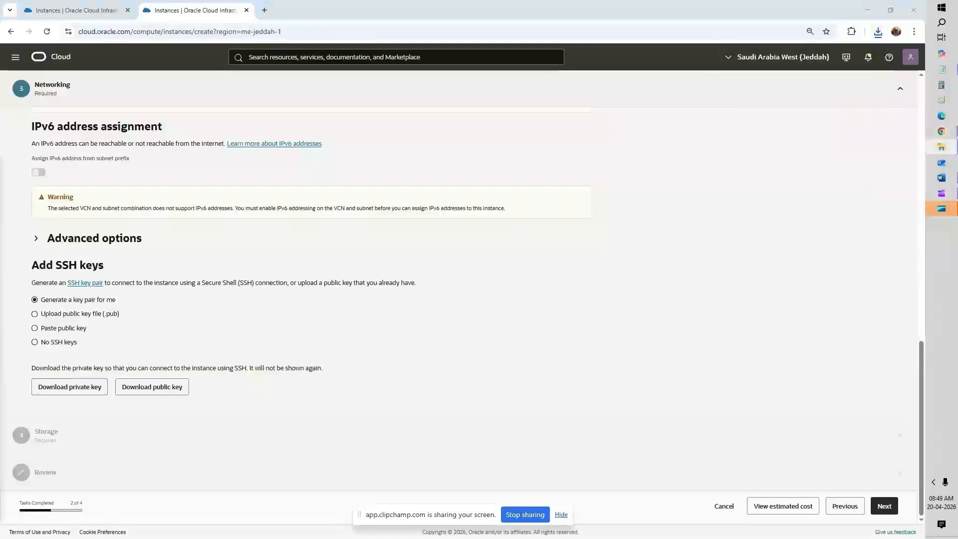
{"action": "left_click", "coordinate": [643, 383]}
{"action": "left_click", "coordinate": [883, 506]}
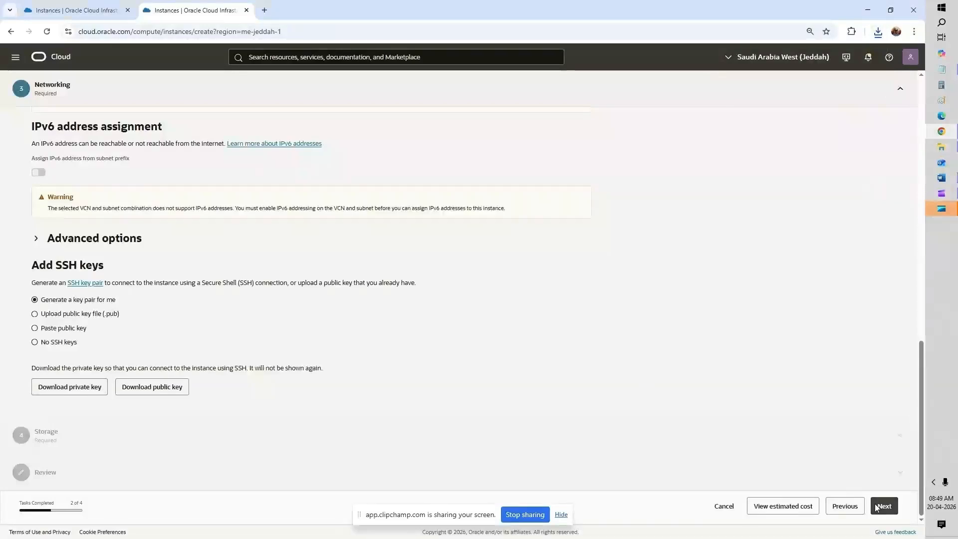
{"action": "left_click", "coordinate": [882, 507]}
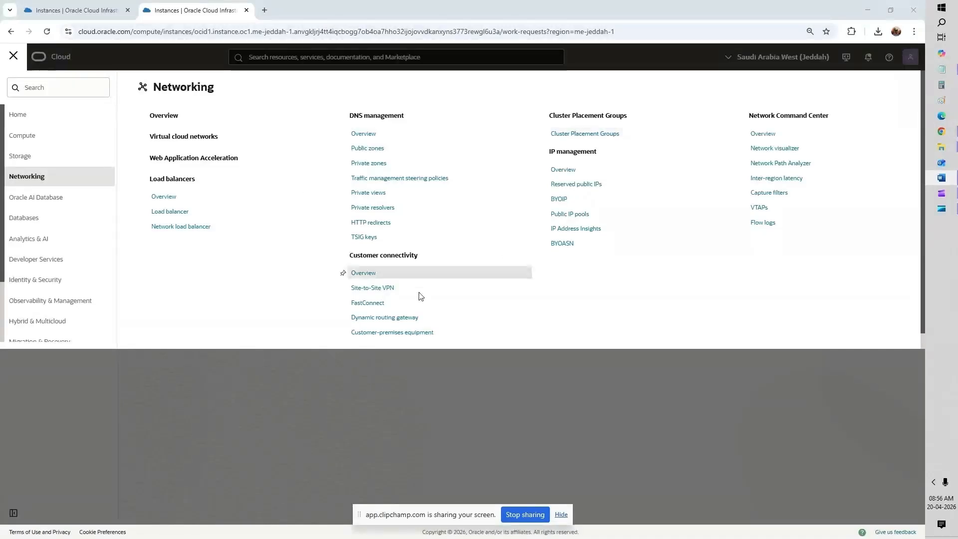
Step: Create a dynamic routing gateway named DRG_Jeddah
{"action": "left_click", "coordinate": [394, 318]}
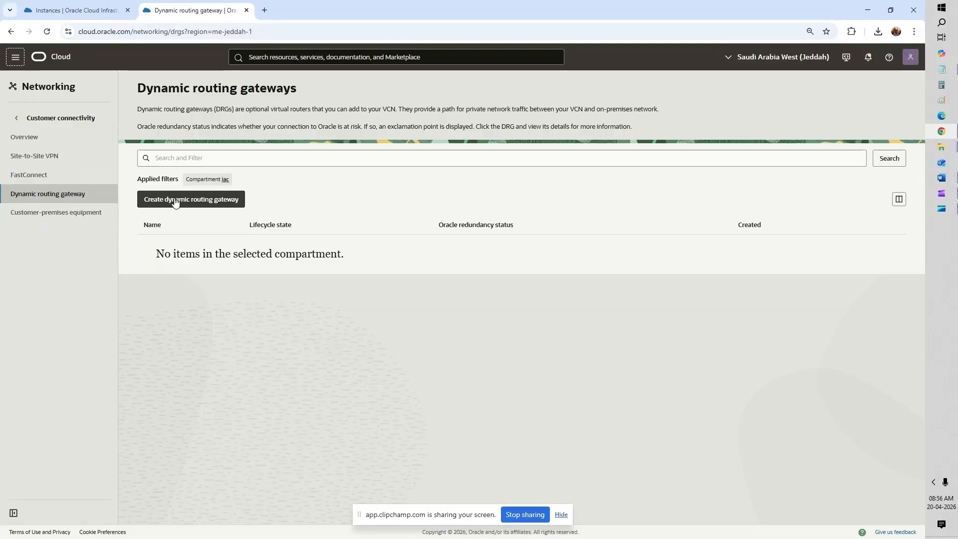
{"action": "left_click", "coordinate": [176, 200]}
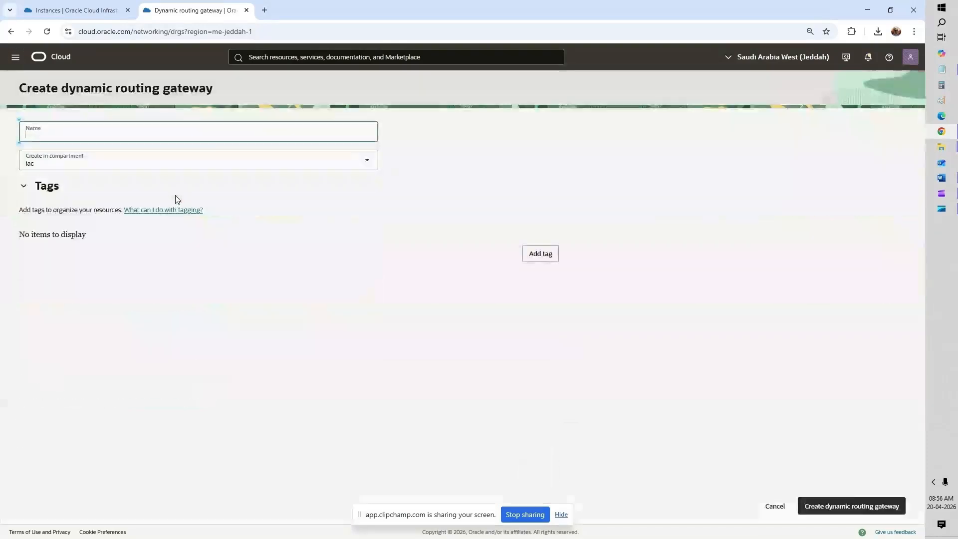
{"action": "type", "text": "DR"}
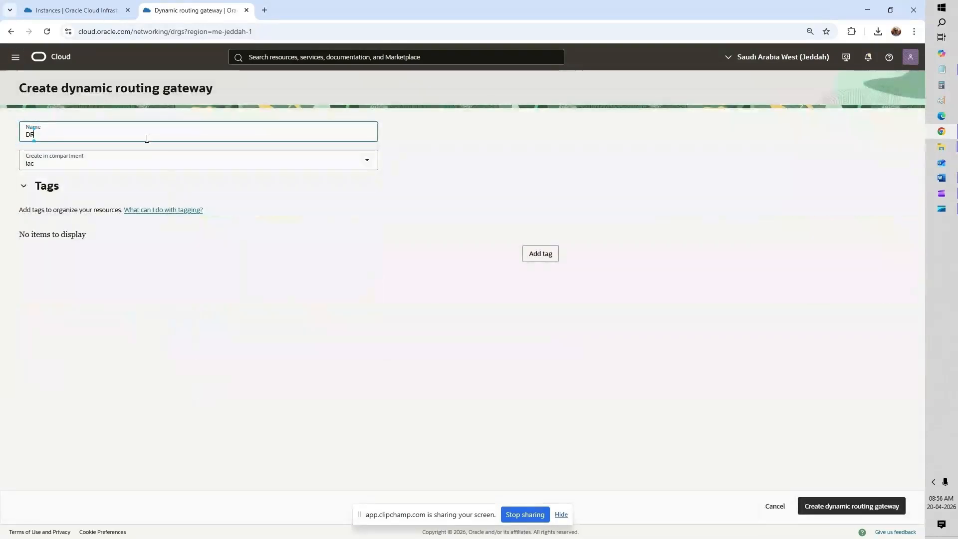
{"action": "type", "text": "G_"}
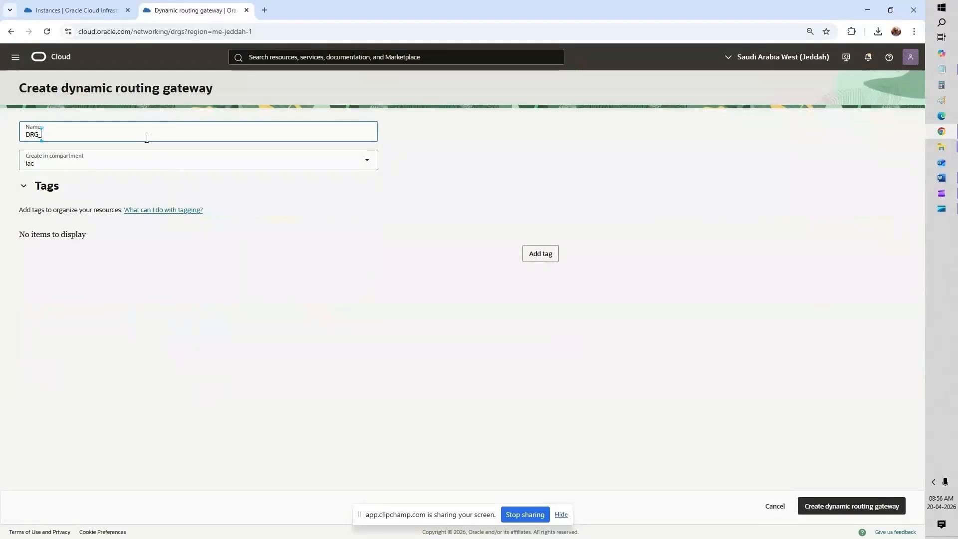
{"action": "type", "text": "1"}
{"action": "type", "text": "eddah"}
{"action": "left_click", "coordinate": [838, 506]}
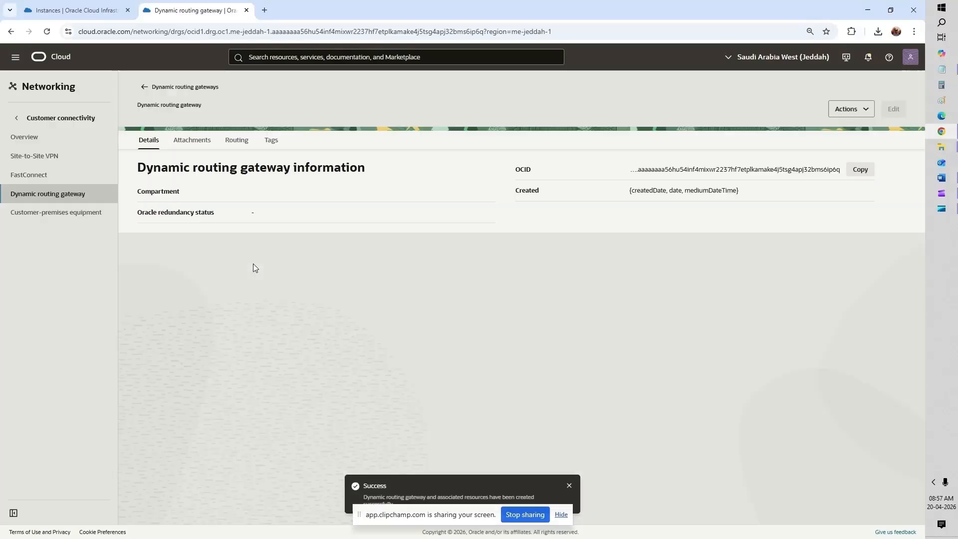
Step: Open DRG_Jeddah's Attachments and begin a virtual cloud network attachment
{"action": "left_click", "coordinate": [201, 149]}
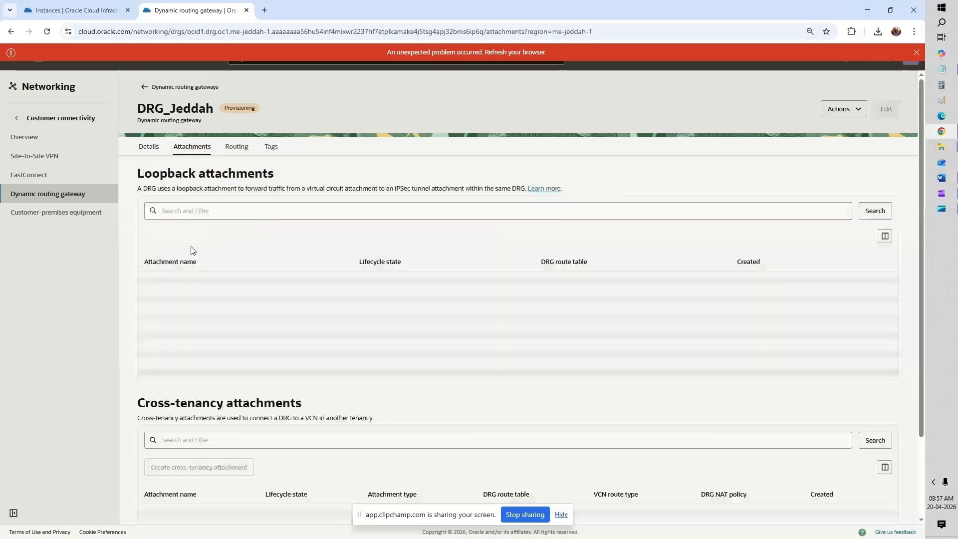
{"action": "left_click", "coordinate": [197, 233]}
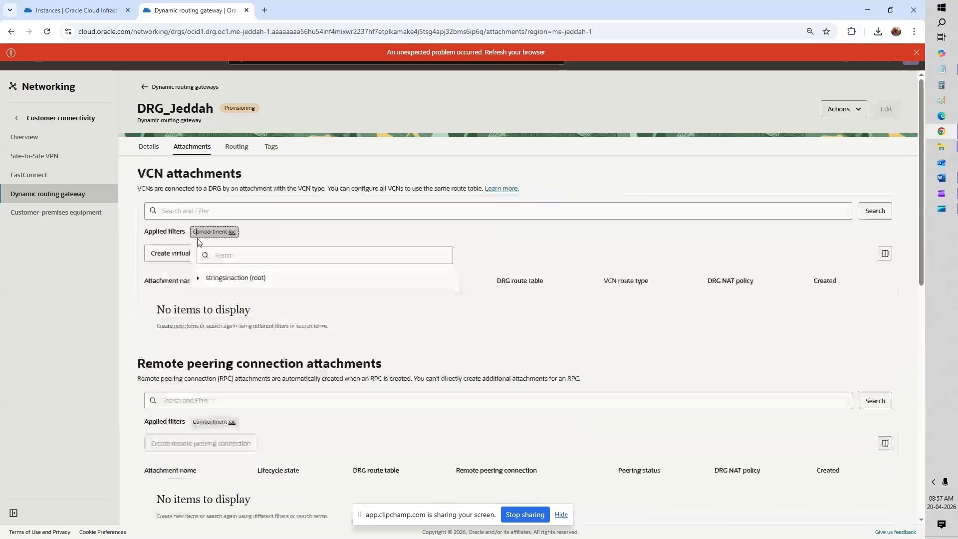
{"action": "left_click", "coordinate": [185, 254]}
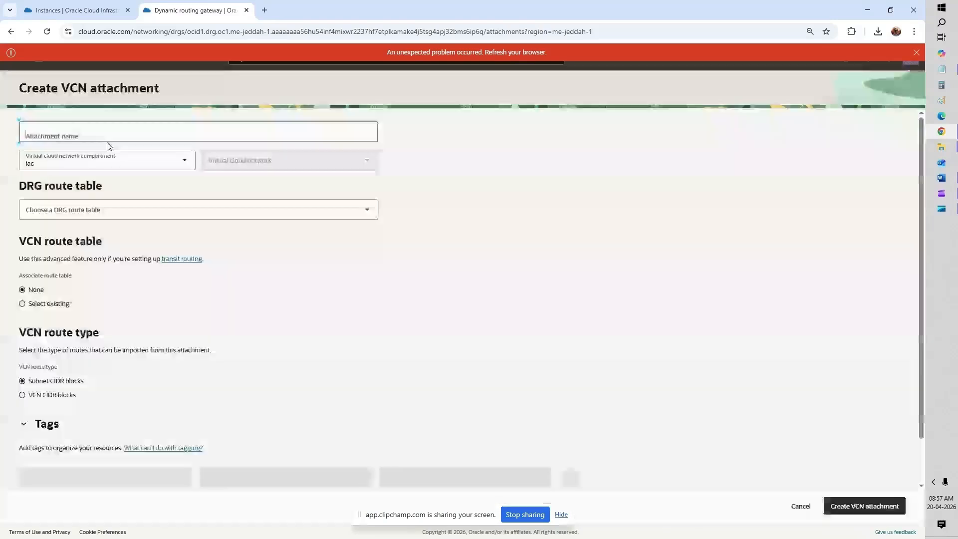
Step: Name the attachment DRG_VCN_Jeddah, choosing VCN_Jeddah and the autogenerated DRG route table for VCN attachments
{"action": "type", "text": "RP"}
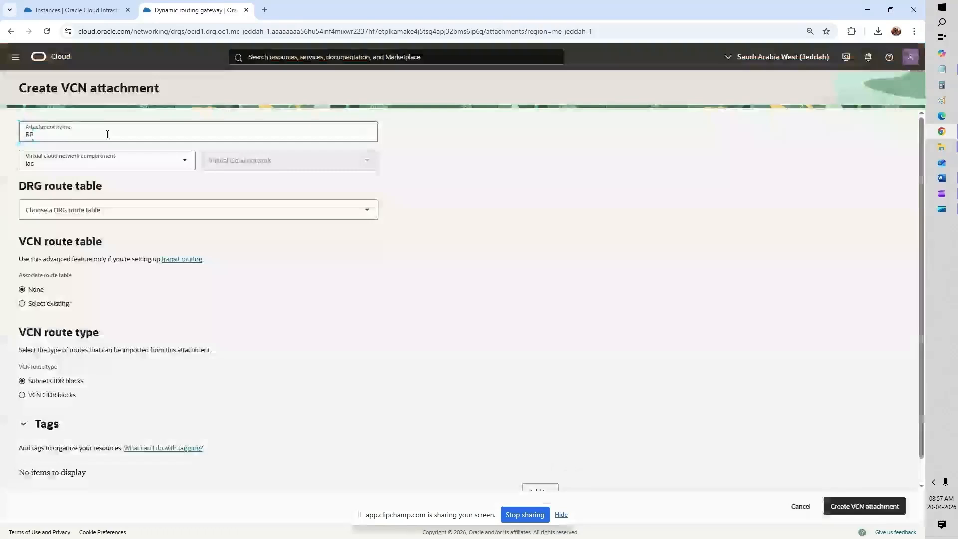
{"action": "key", "text": "BackSpace"}
{"action": "key", "text": "BackSpace"}
{"action": "type", "text": "DRG+"}
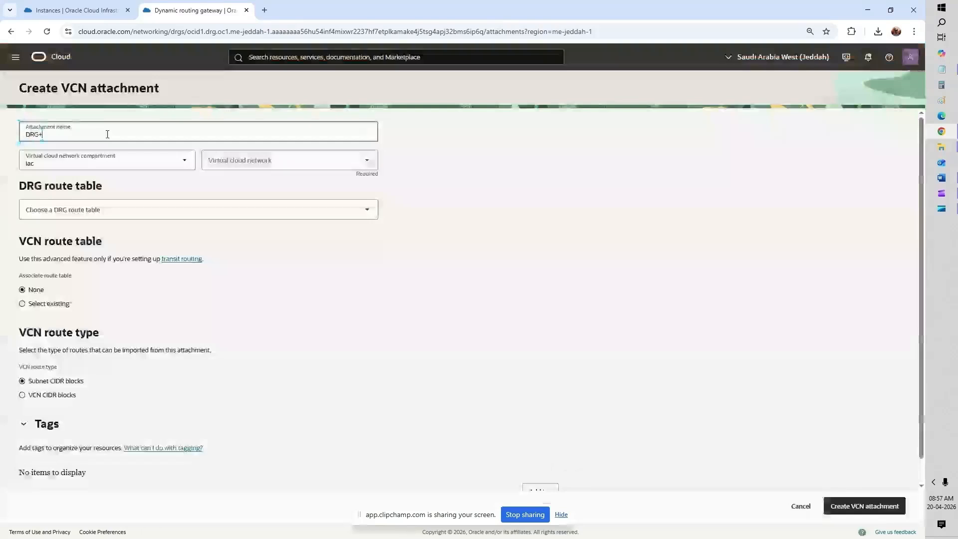
{"action": "key", "text": "BackSpace"}
{"action": "type", "text": "-"}
{"action": "type", "text": "V"}
{"action": "type", "text": "C"}
{"action": "type", "text": "N_"}
{"action": "type", "text": "Jeddah"}
{"action": "left_click", "coordinate": [310, 164]}
{"action": "left_click", "coordinate": [274, 185]}
{"action": "left_click", "coordinate": [209, 211]}
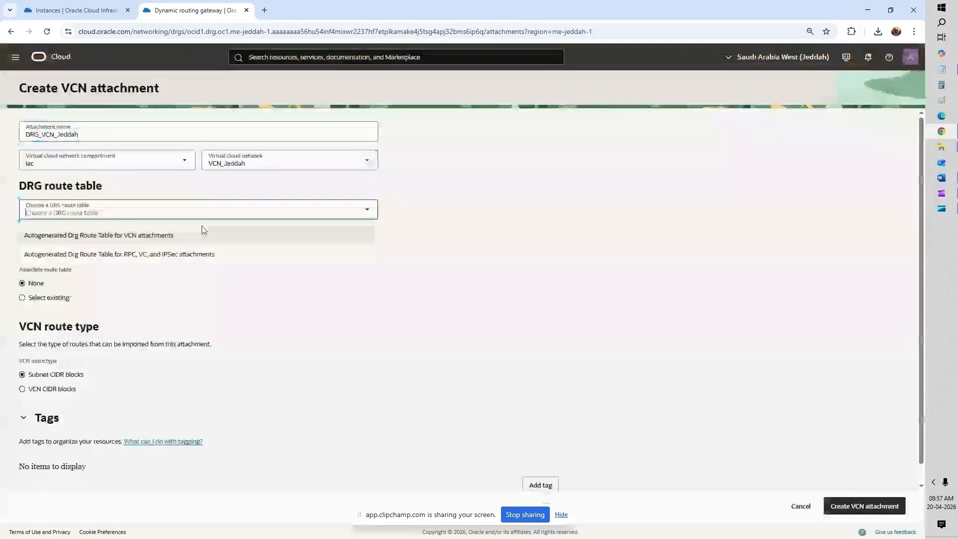
{"action": "left_click", "coordinate": [204, 235]}
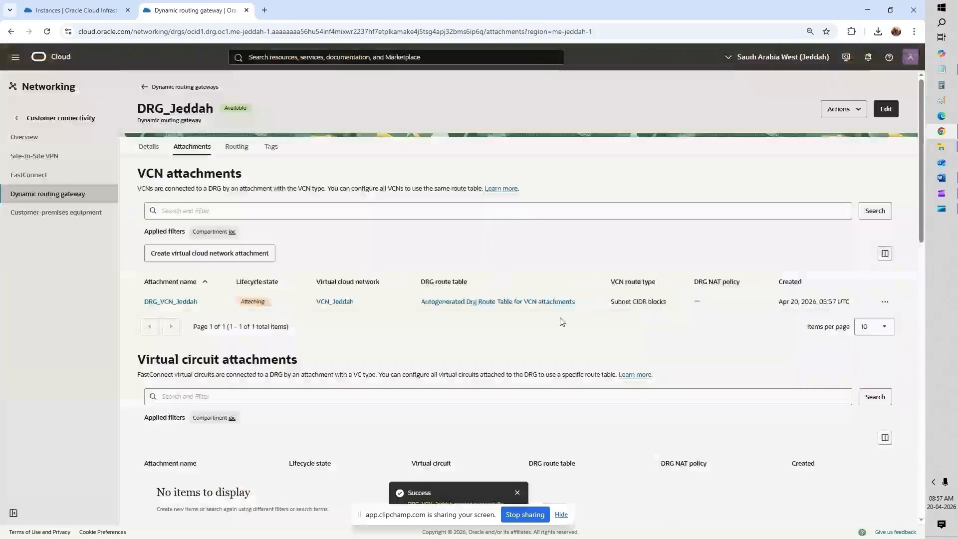
{"action": "scroll", "coordinate": [562, 321], "scroll_direction": "down", "scroll_amount": 2}
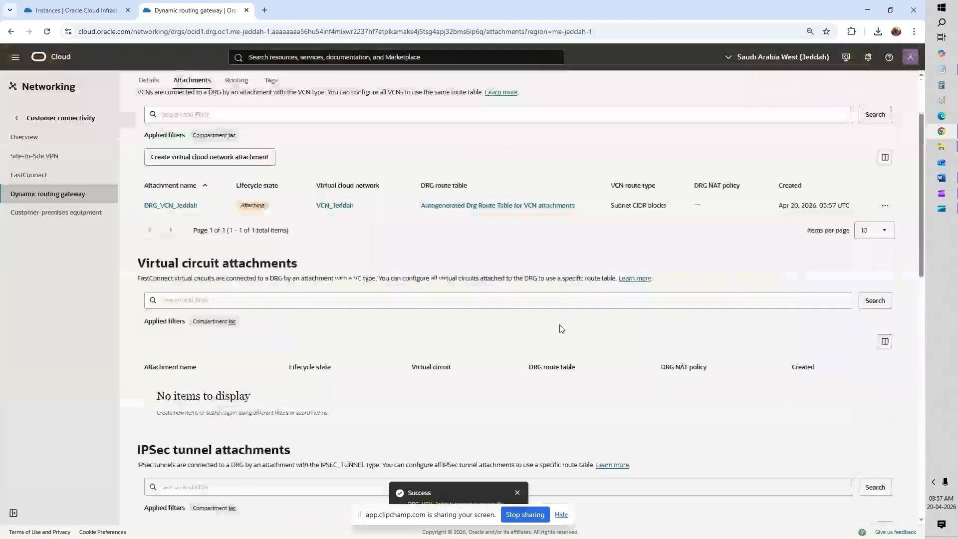
{"action": "scroll", "coordinate": [561, 329], "scroll_direction": "up", "scroll_amount": 2}
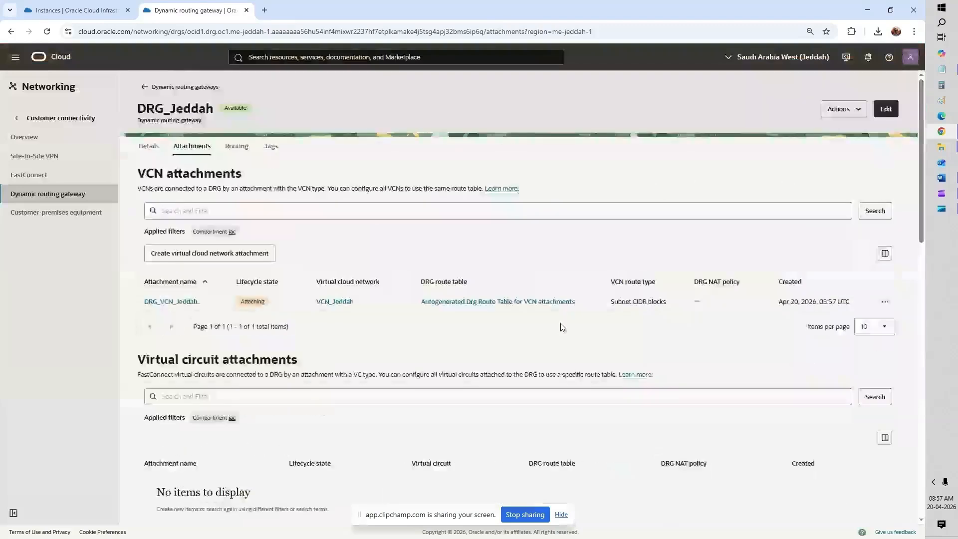
Step: Switch to the Riyadh region's dynamic routing gateways list
{"action": "left_click", "coordinate": [58, 6]}
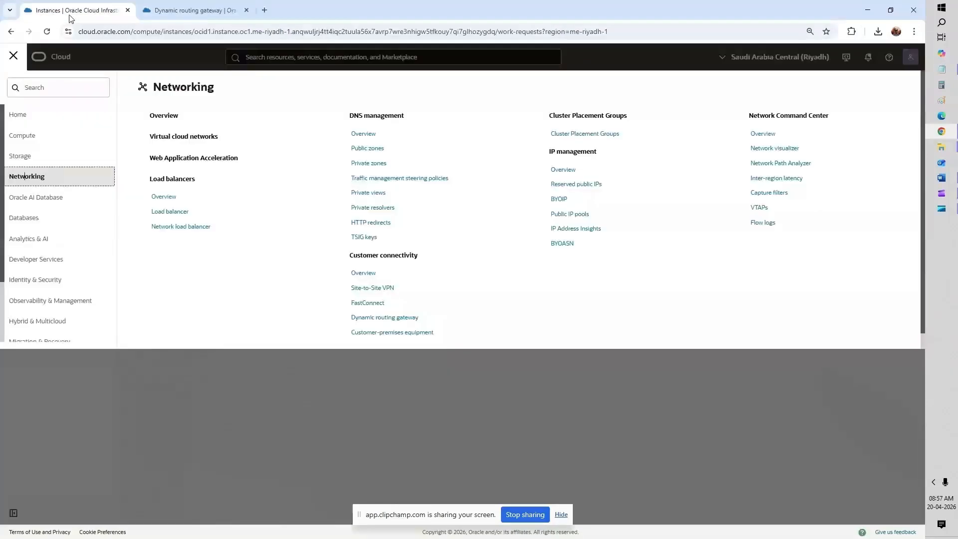
{"action": "left_click", "coordinate": [381, 319]}
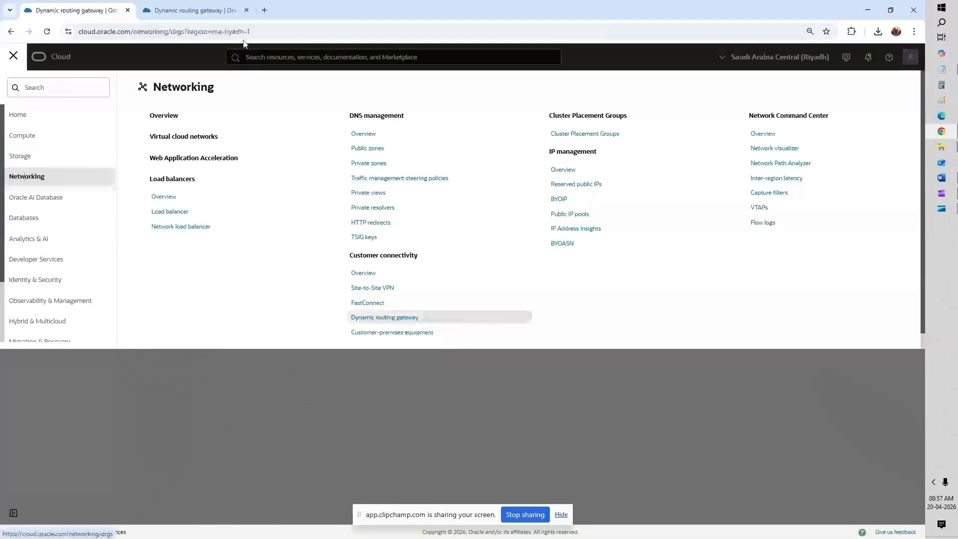
{"action": "left_click", "coordinate": [205, 12]}
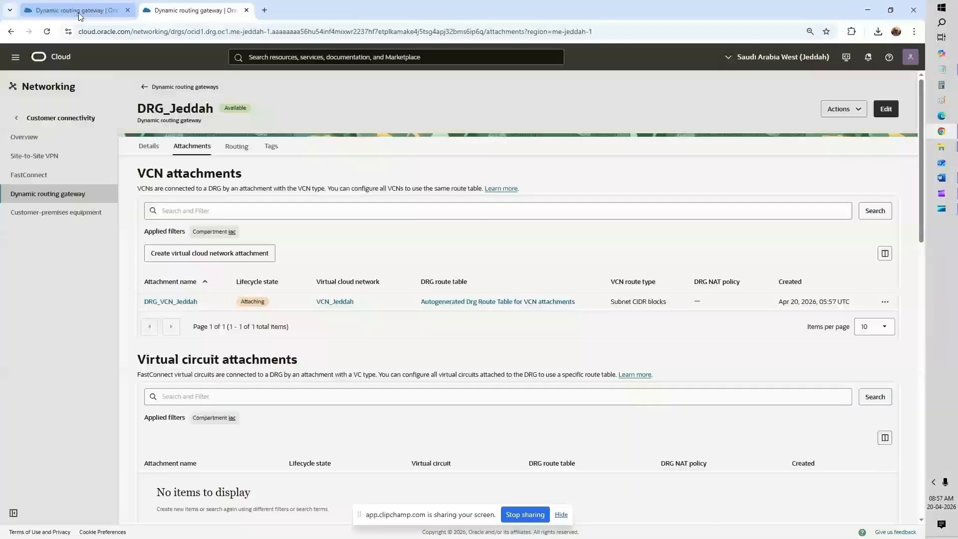
{"action": "left_click", "coordinate": [81, 14]}
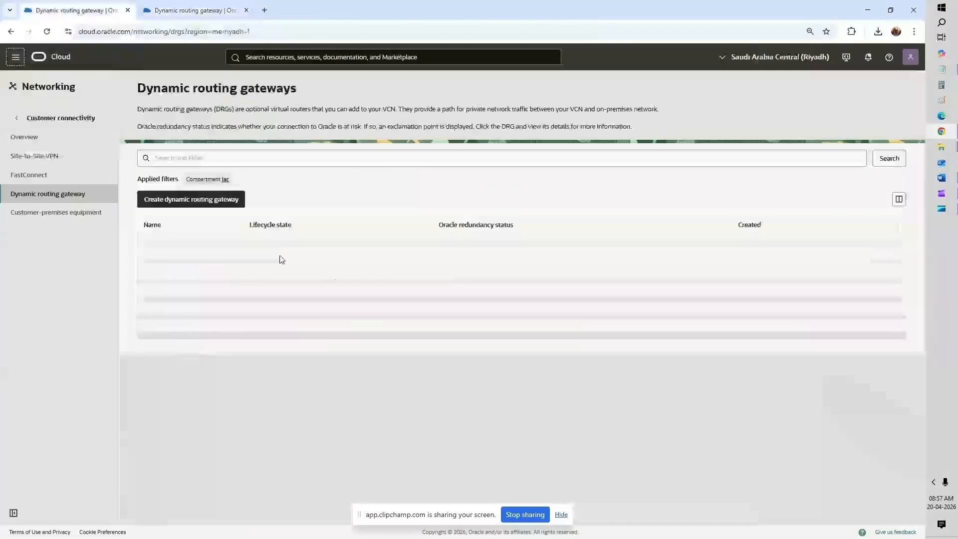
Step: Create the DRG_Riyadh gateway and open its Attachments
{"action": "left_click", "coordinate": [212, 200]}
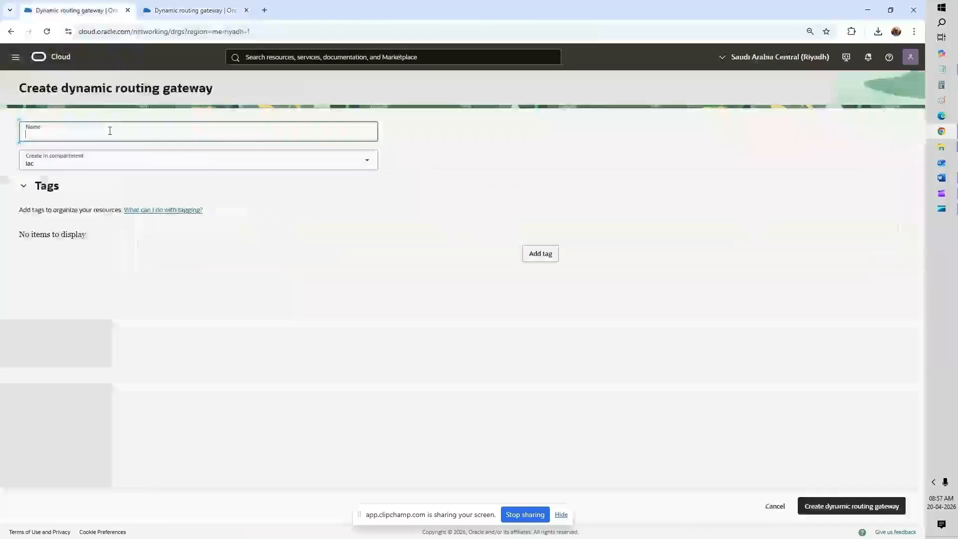
{"action": "type", "text": "DRG_Riyadh"}
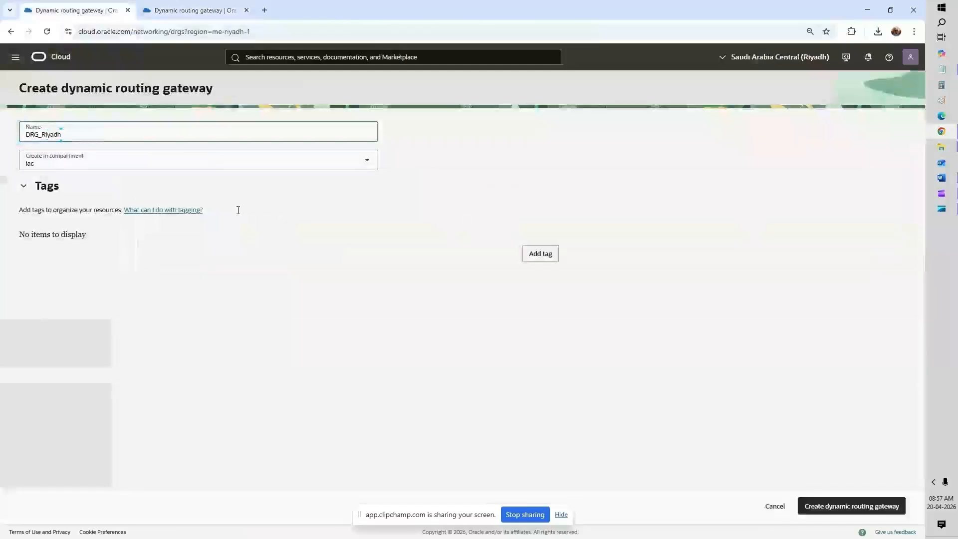
{"action": "left_click", "coordinate": [831, 513]}
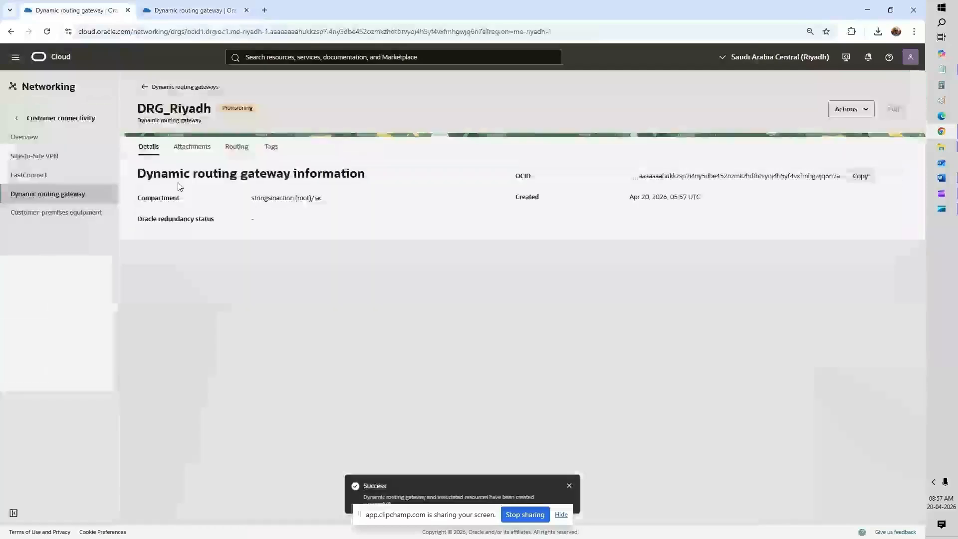
{"action": "left_click", "coordinate": [190, 148]}
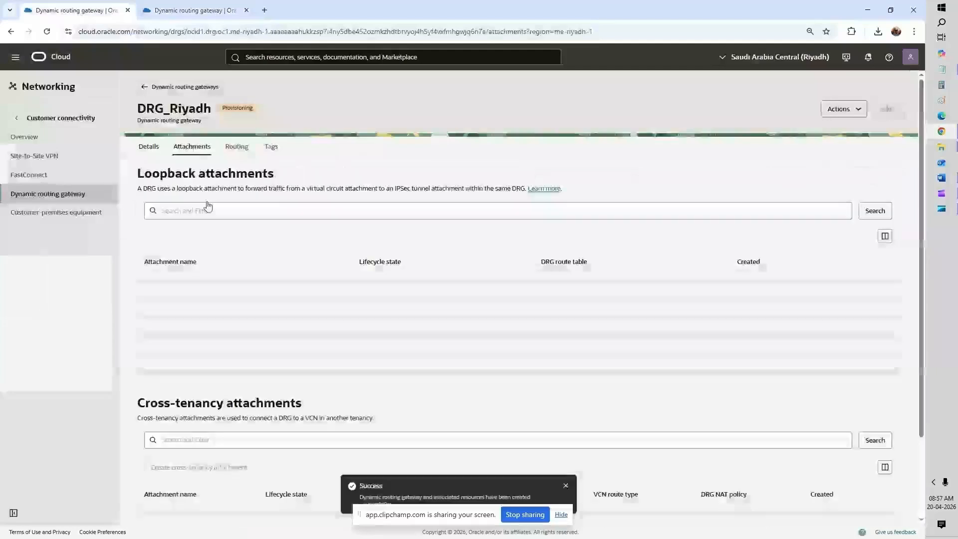
{"action": "left_click", "coordinate": [212, 232]}
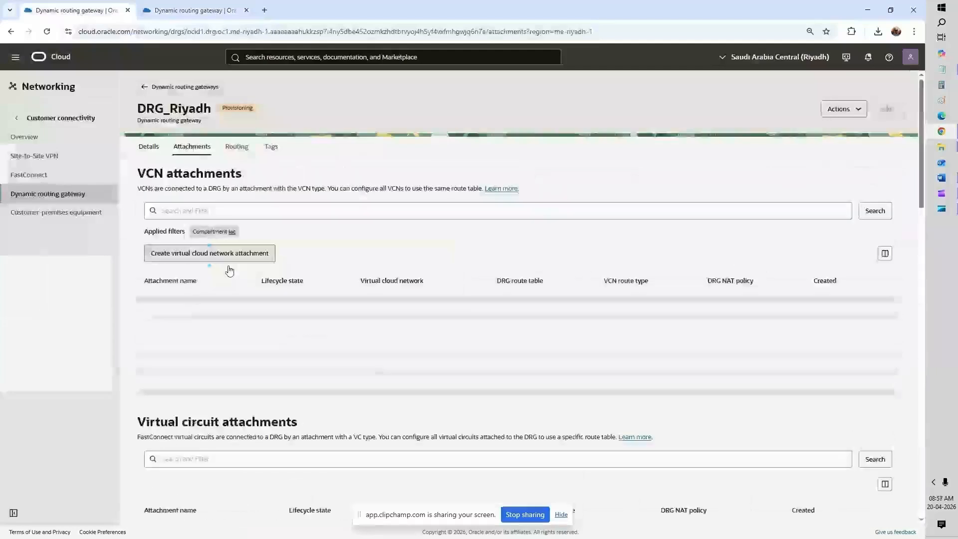
Step: Begin a VCN attachment on DRG_Riyadh named DRG_VCN_Riyadh
{"action": "left_click", "coordinate": [235, 261]}
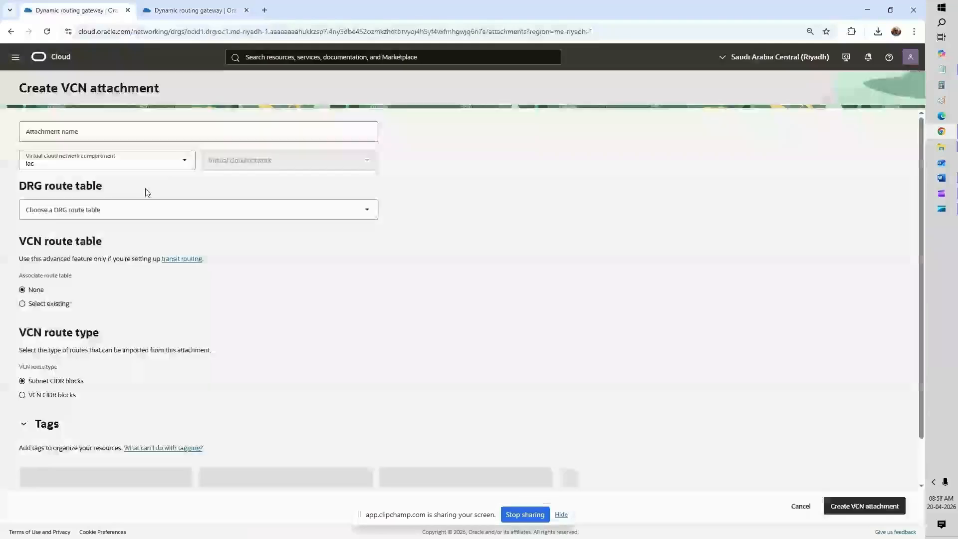
{"action": "left_click", "coordinate": [97, 131]}
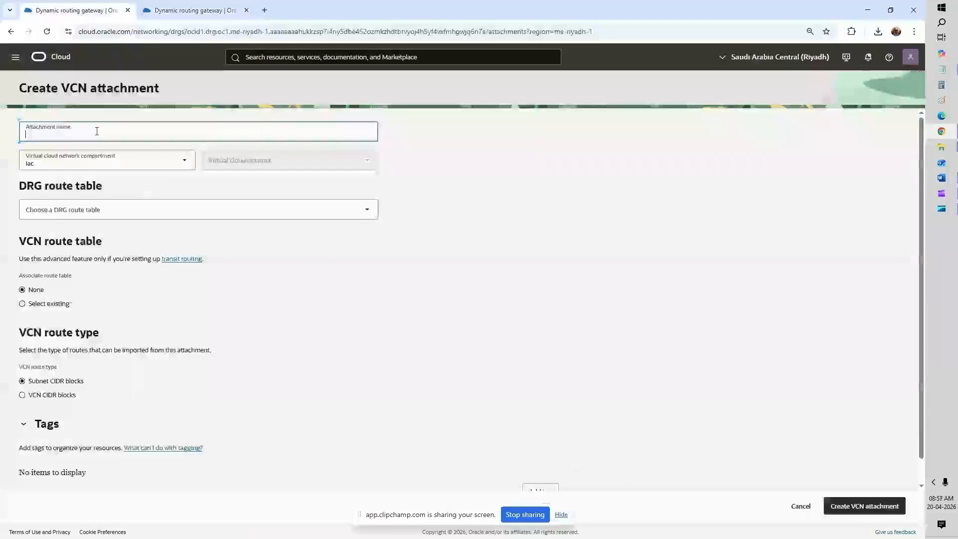
{"action": "type", "text": "DRG"}
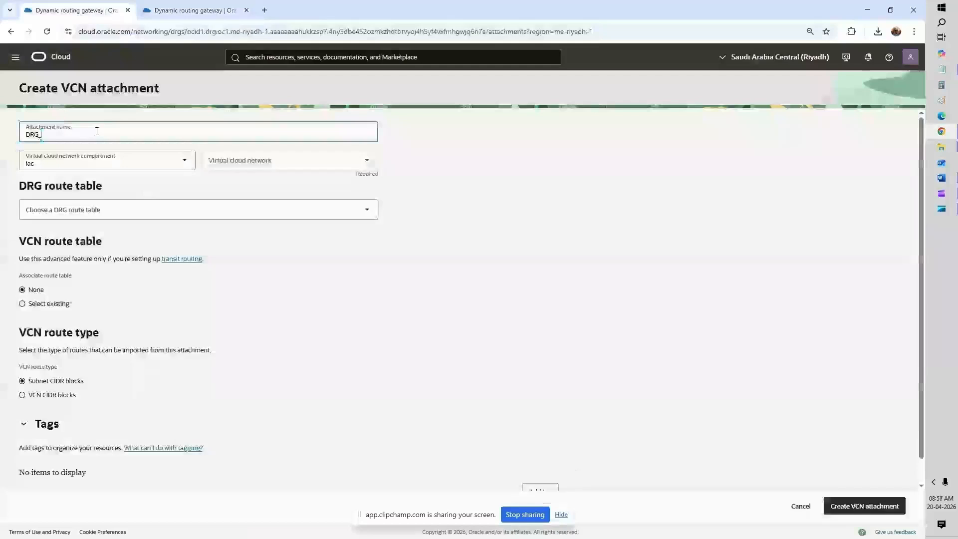
{"action": "type", "text": " Riyadh"}
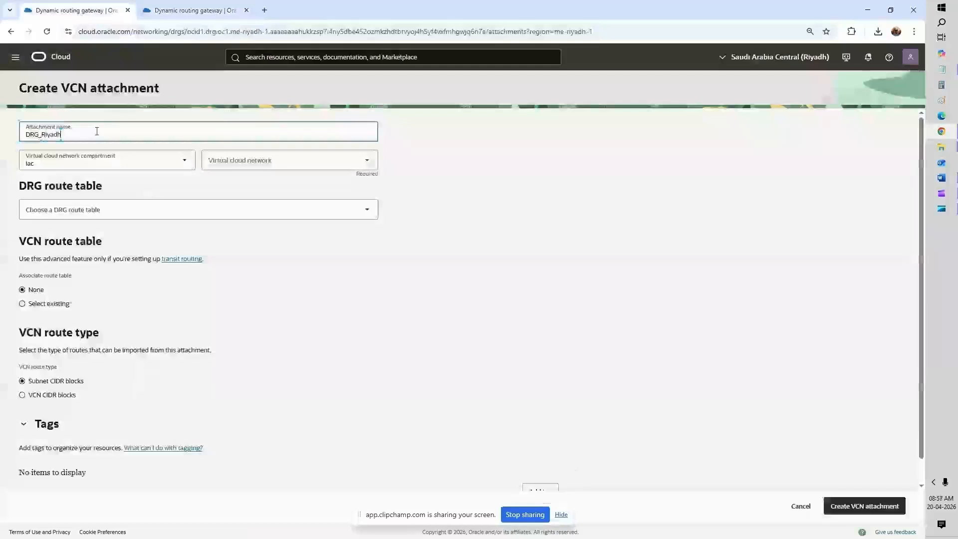
{"action": "type", "text": "_"}
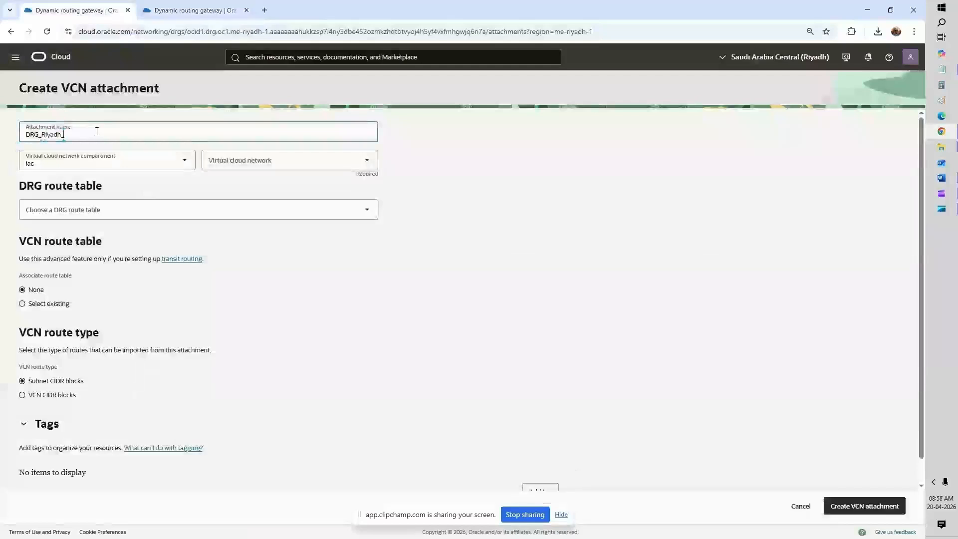
{"action": "key", "text": "BackSpace"}
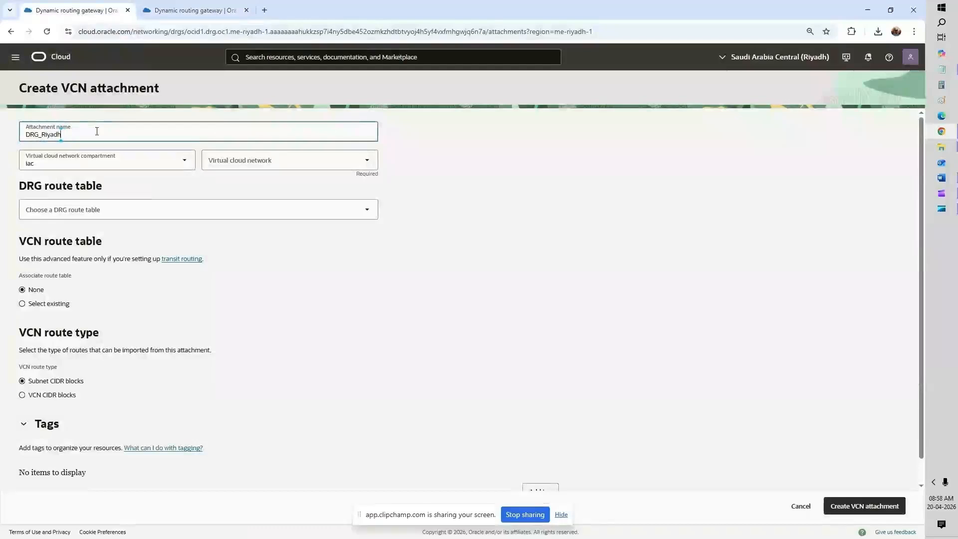
{"action": "key", "text": "Left"}
{"action": "key", "text": "Left"}
{"action": "key", "text": "Left"}
{"action": "key", "text": "Left"}
{"action": "key", "text": "Left"}
{"action": "key", "text": "Left"}
{"action": "type", "text": "VCN_"}
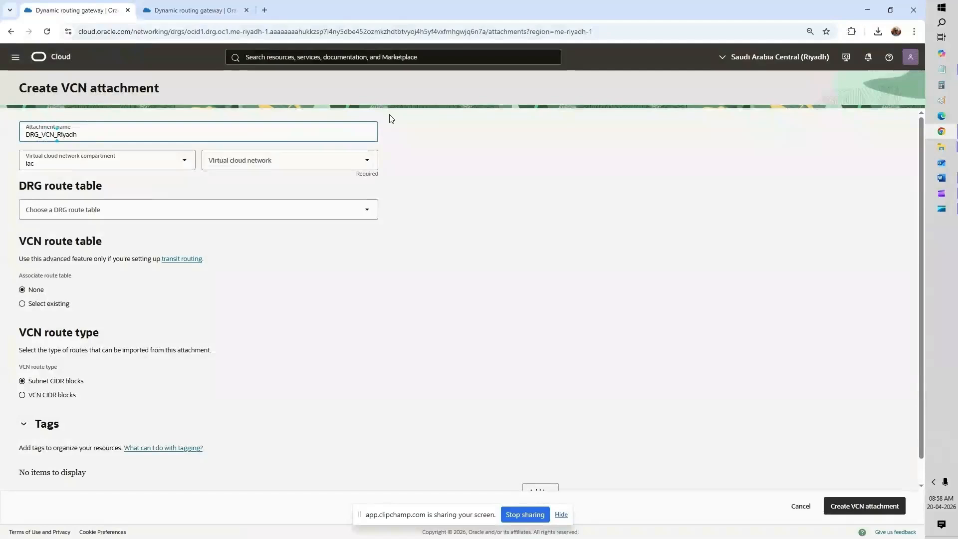
Step: Select VCN_Riyadh and the autogenerated DRG route table for VCN attachments, then create the attachment
{"action": "left_click", "coordinate": [279, 160]}
{"action": "left_click", "coordinate": [265, 185]}
{"action": "left_click", "coordinate": [138, 214]}
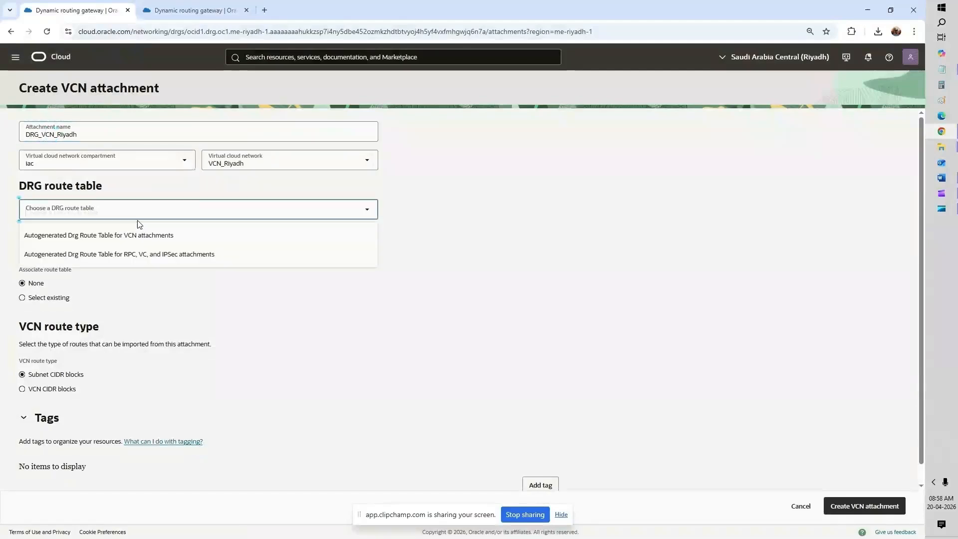
{"action": "left_click", "coordinate": [145, 235]}
{"action": "scroll", "coordinate": [693, 387], "scroll_direction": "down", "scroll_amount": 1}
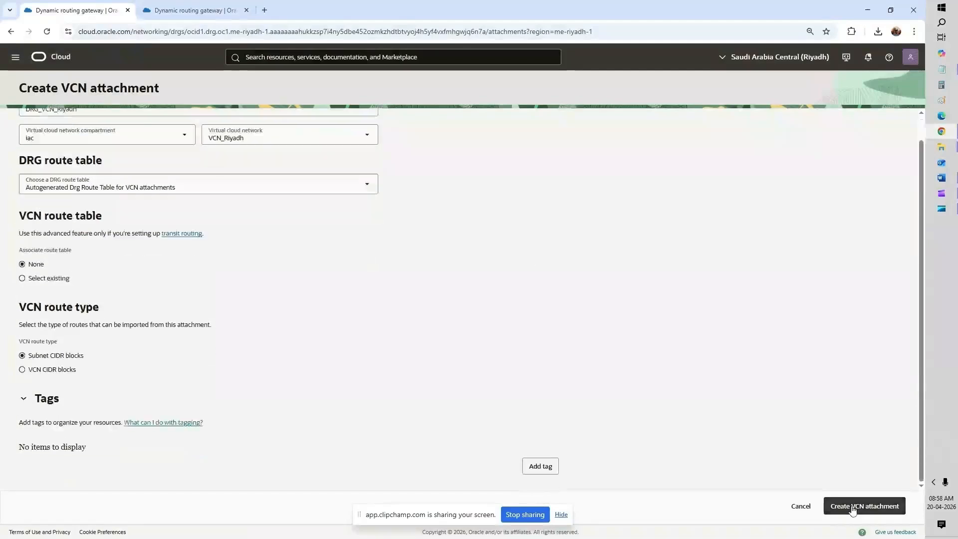
{"action": "left_click", "coordinate": [853, 509]}
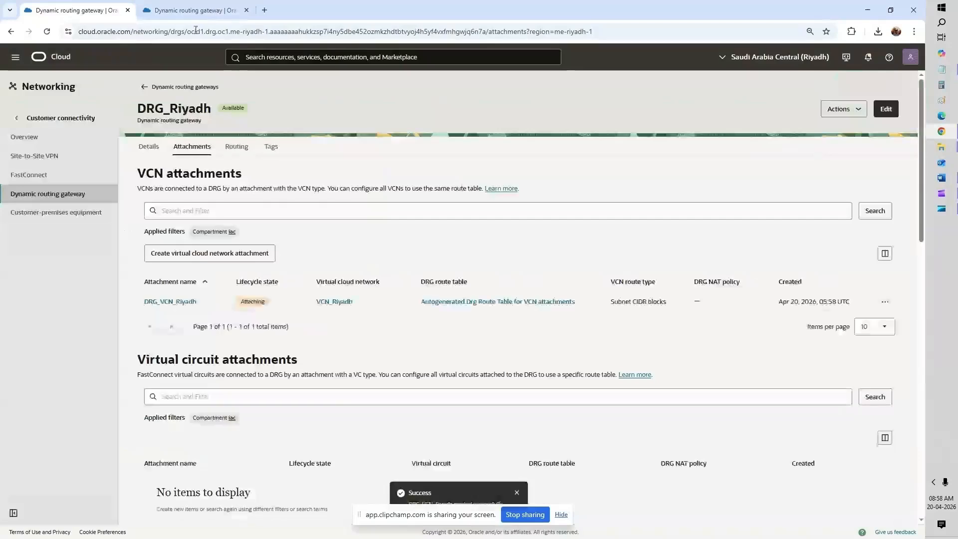
Step: Check that DRG_VCN_Jeddah has finished attaching, and refresh DRG_Riyadh's attachments page
{"action": "left_click", "coordinate": [196, 11]}
{"action": "scroll", "coordinate": [280, 311], "scroll_direction": "down", "scroll_amount": 3}
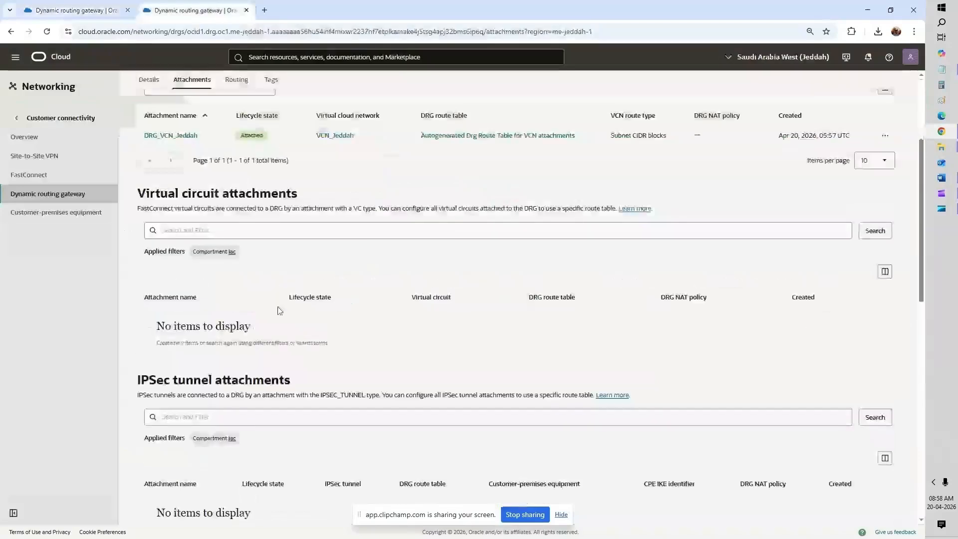
{"action": "scroll", "coordinate": [280, 311], "scroll_direction": "down", "scroll_amount": 3}
{"action": "scroll", "coordinate": [280, 314], "scroll_direction": "down", "scroll_amount": 3}
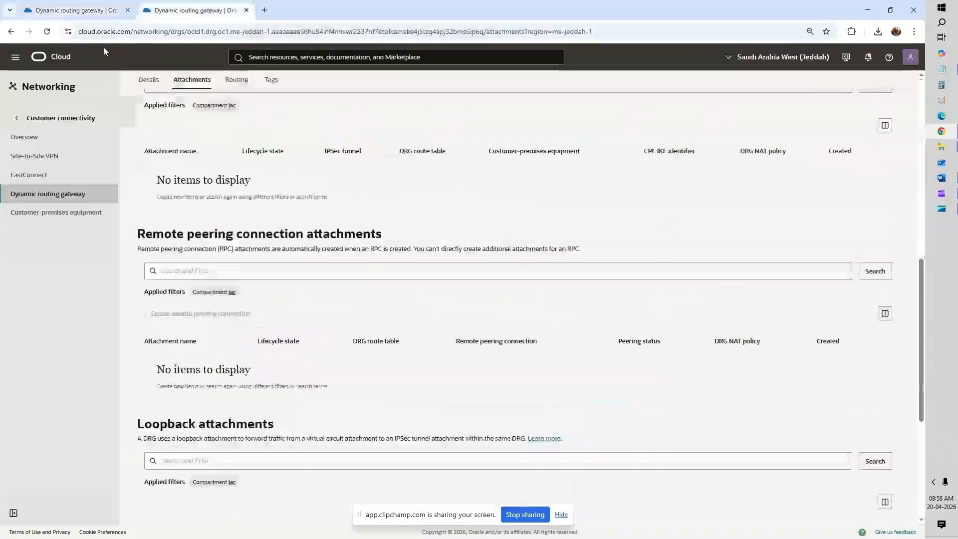
{"action": "left_click", "coordinate": [46, 32]}
{"action": "left_click", "coordinate": [72, 11]}
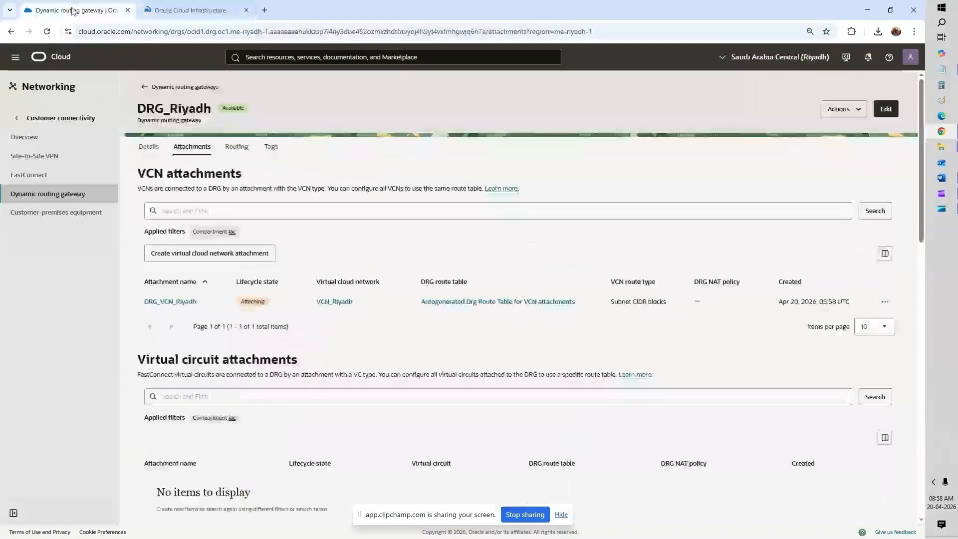
{"action": "left_click", "coordinate": [47, 32]}
{"action": "left_click", "coordinate": [145, 14]}
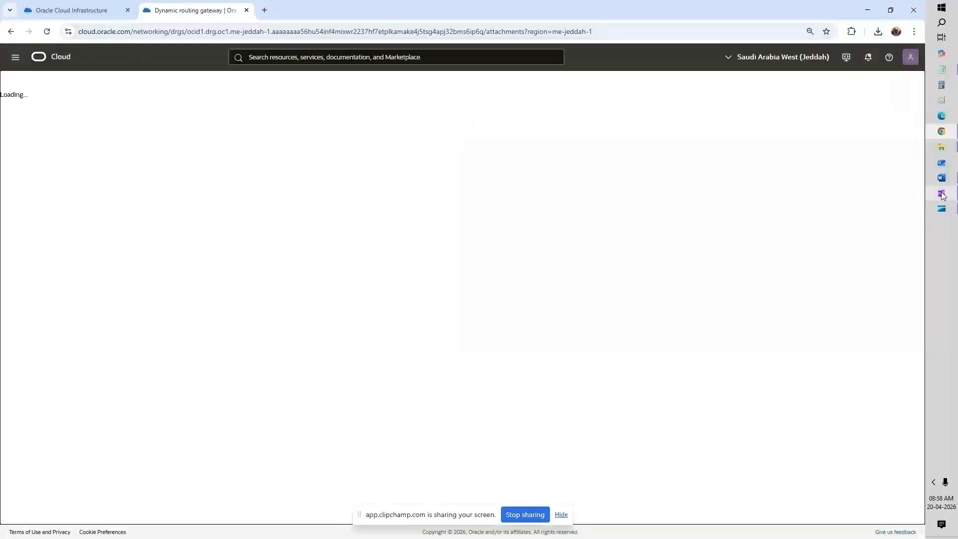
Step: Start a new remote peering connection on DRG_Jeddah's Attachments page
{"action": "mouse_move", "coordinate": [942, 195]}
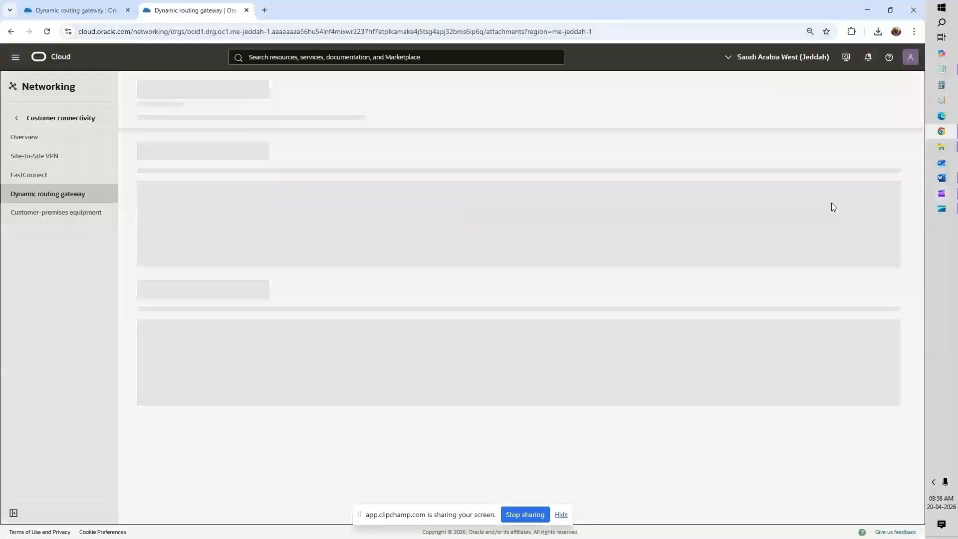
{"action": "left_click", "coordinate": [941, 193]}
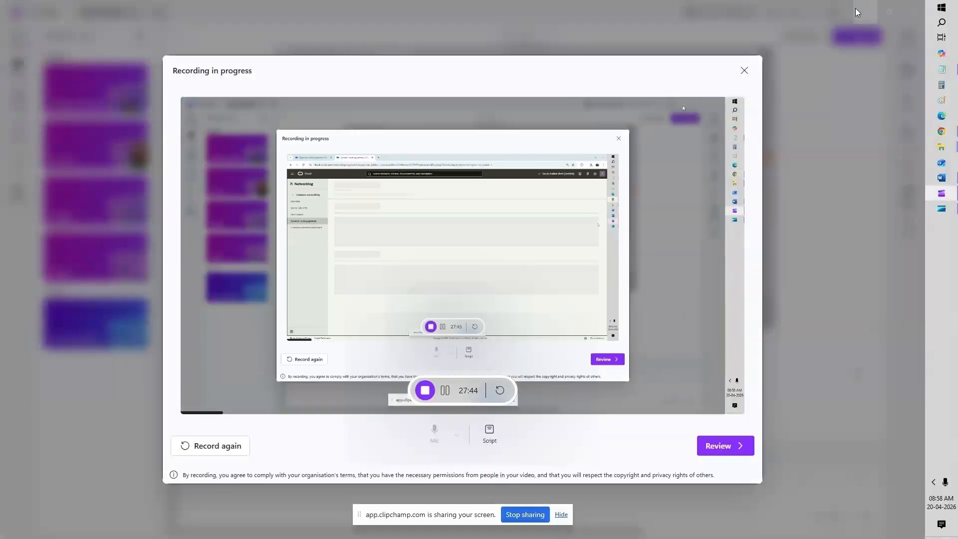
{"action": "left_click", "coordinate": [859, 14]}
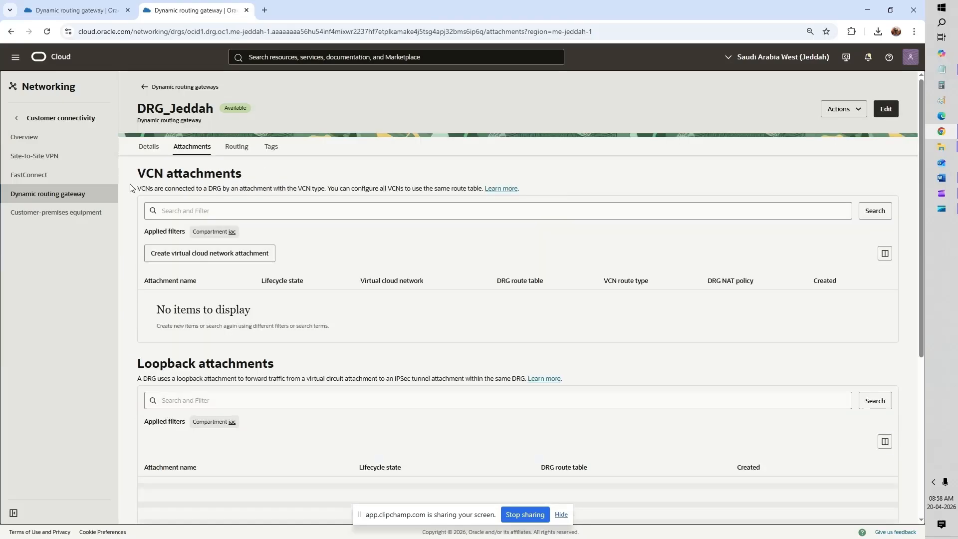
{"action": "scroll", "coordinate": [195, 296], "scroll_direction": "down", "scroll_amount": 5}
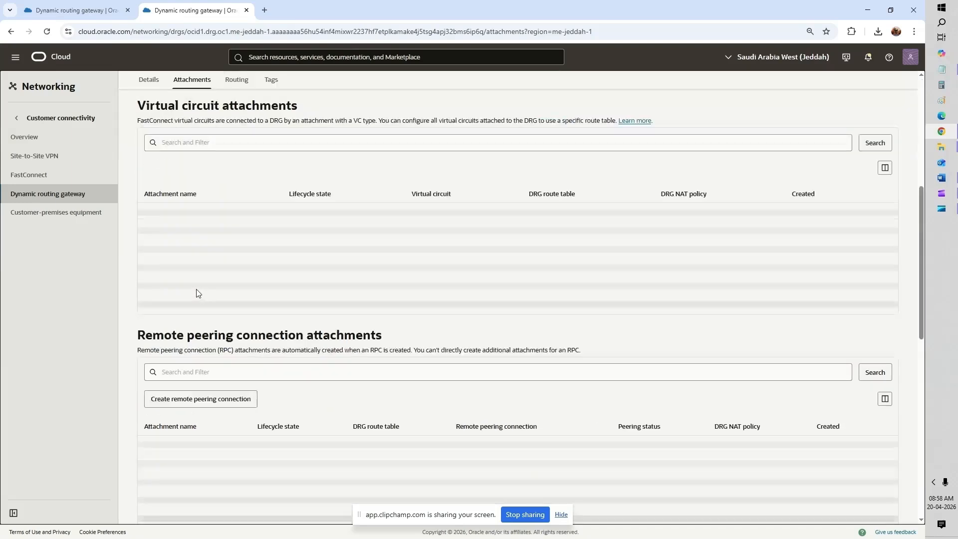
{"action": "scroll", "coordinate": [197, 293], "scroll_direction": "down", "scroll_amount": 3}
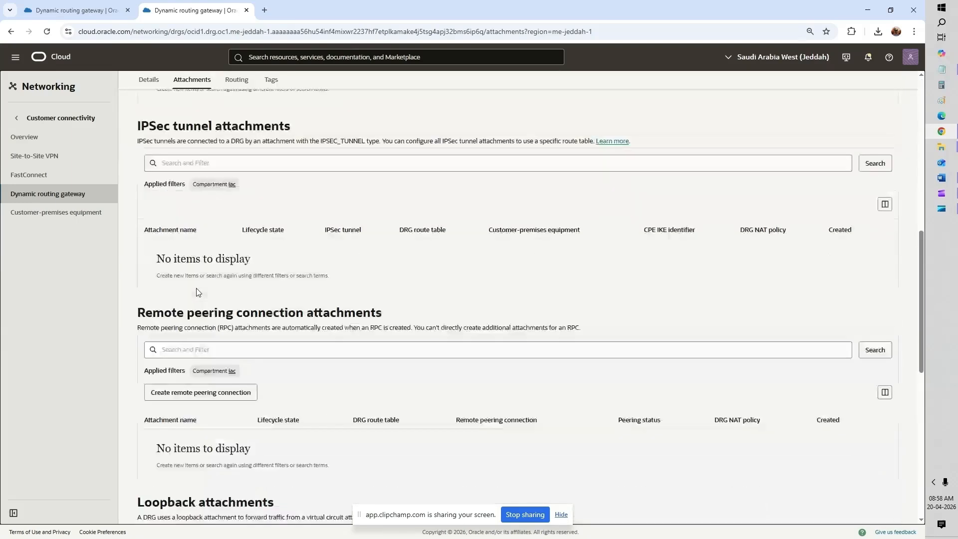
{"action": "scroll", "coordinate": [197, 292], "scroll_direction": "down", "scroll_amount": 2}
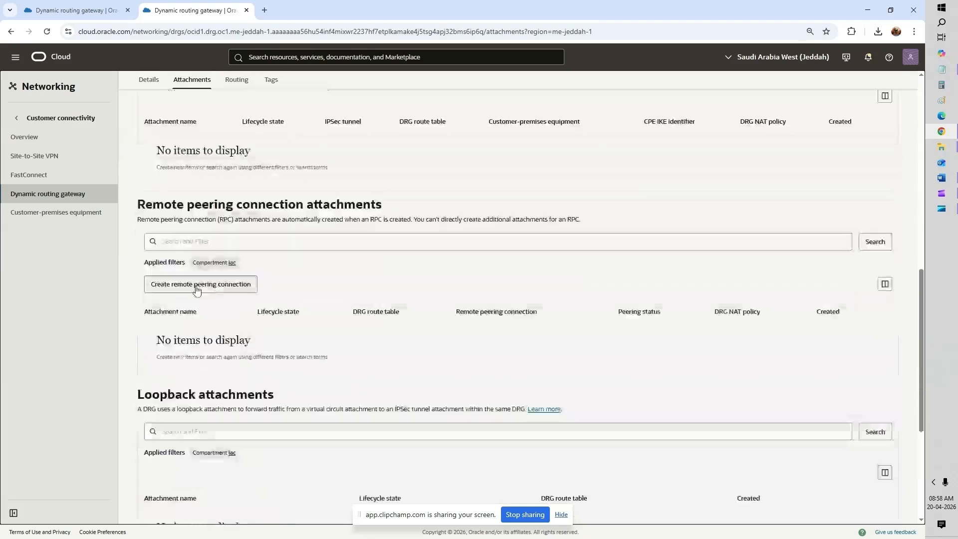
{"action": "left_click", "coordinate": [197, 285]}
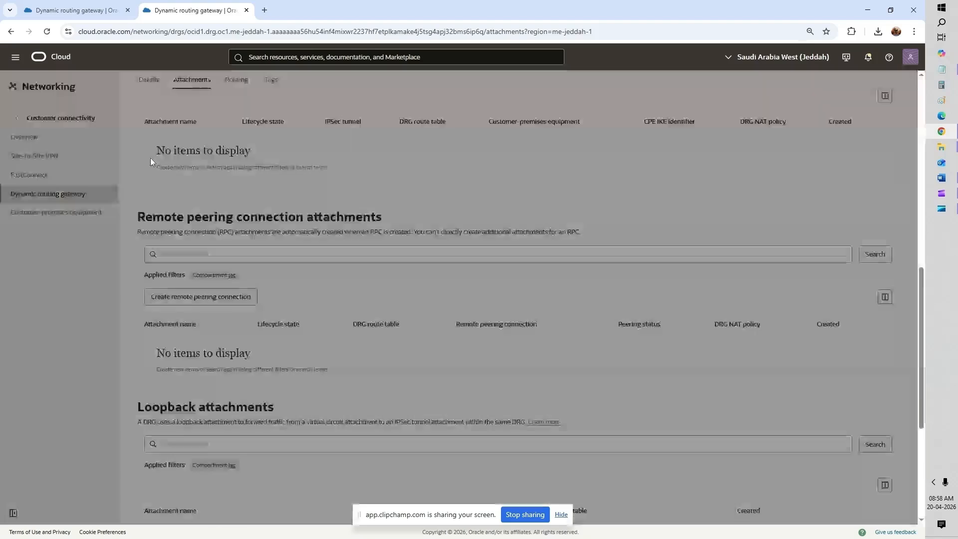
Step: Bring up DRG_Riyadh's Remote peering connection attachments list in the Riyadh tab
{"action": "key", "text": "ctrl+shift+Tab"}
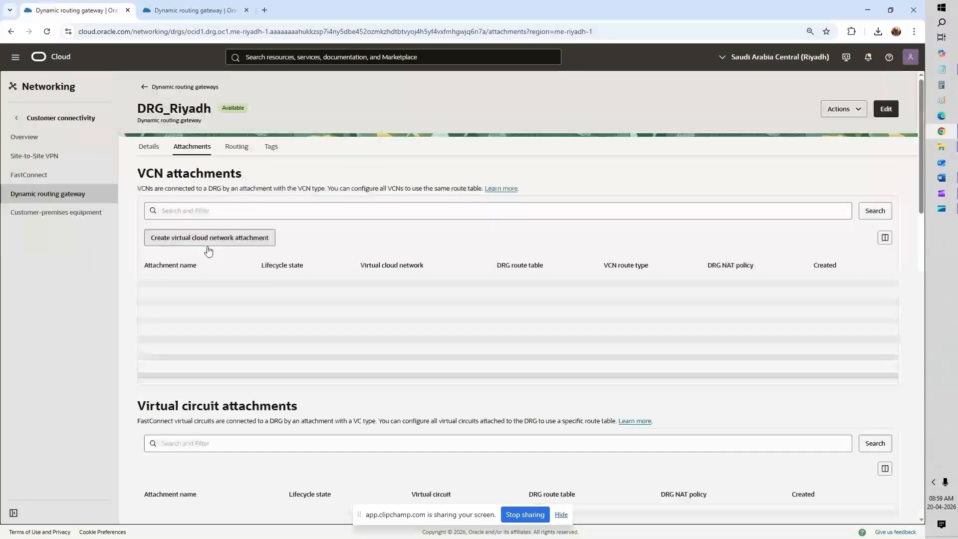
{"action": "scroll", "coordinate": [209, 251], "scroll_direction": "down", "scroll_amount": 4}
{"action": "scroll", "coordinate": [209, 251], "scroll_direction": "down", "scroll_amount": 4}
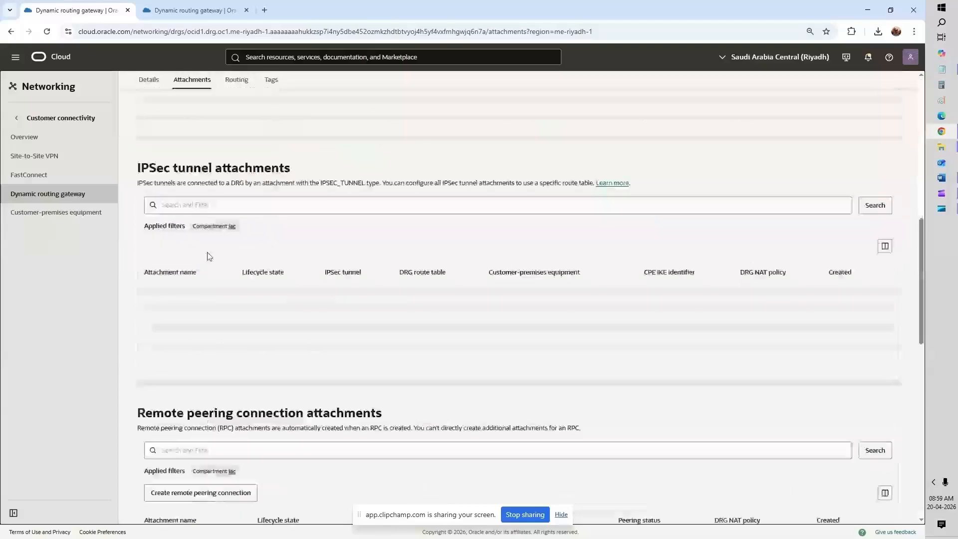
{"action": "scroll", "coordinate": [210, 256], "scroll_direction": "down", "scroll_amount": 6}
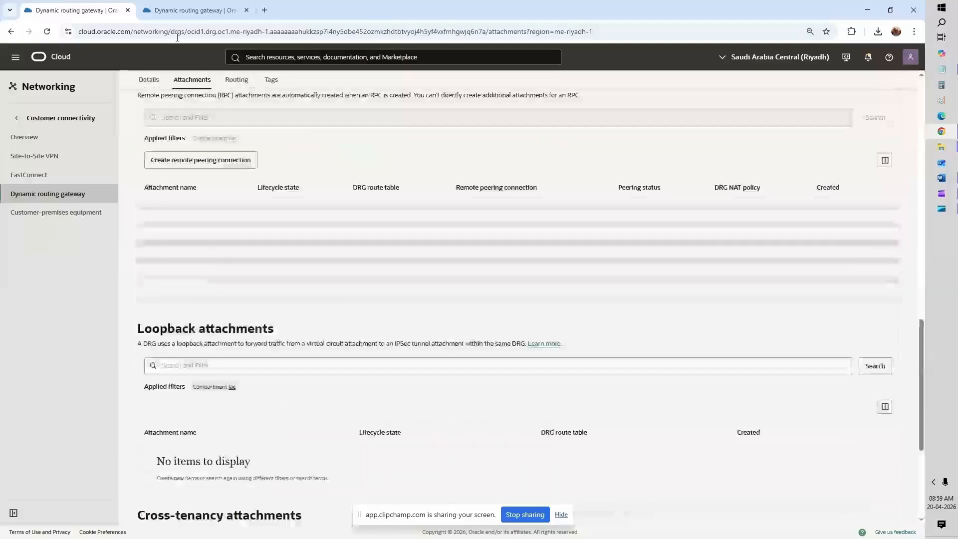
Step: Create remote peering connection RPC_Jeddah_Riyadh on the Jeddah DRG
{"action": "left_click", "coordinate": [192, 11]}
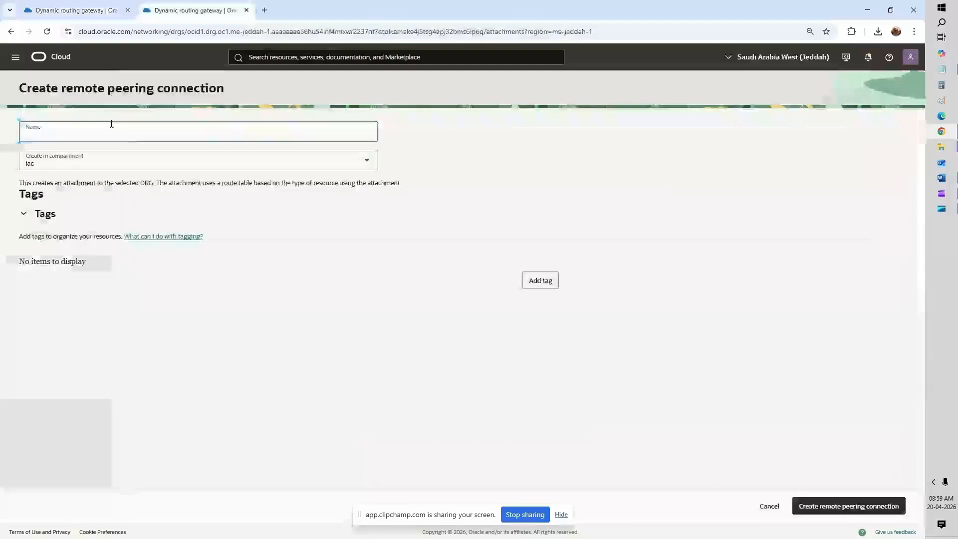
{"action": "type", "text": "RPC-"}
{"action": "key", "text": "BackSpace"}
{"action": "type", "text": "_Jeddah_Riyadh"}
{"action": "left_click", "coordinate": [815, 512]}
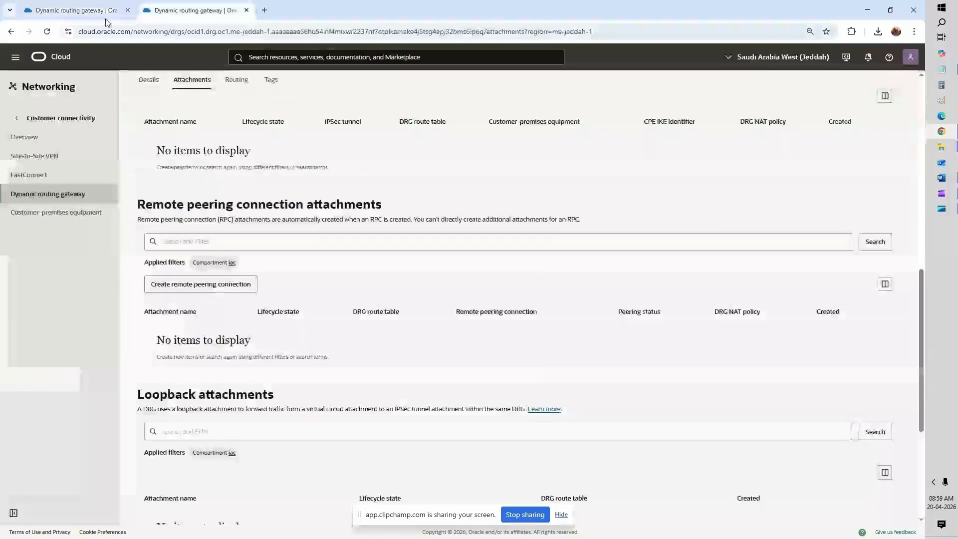
Step: Create remote peering connection RPC_Riyadh_Jeddah on the Riyadh DRG, then return to DRG_Jeddah
{"action": "left_click", "coordinate": [102, 11]}
{"action": "type", "text": "RP"}
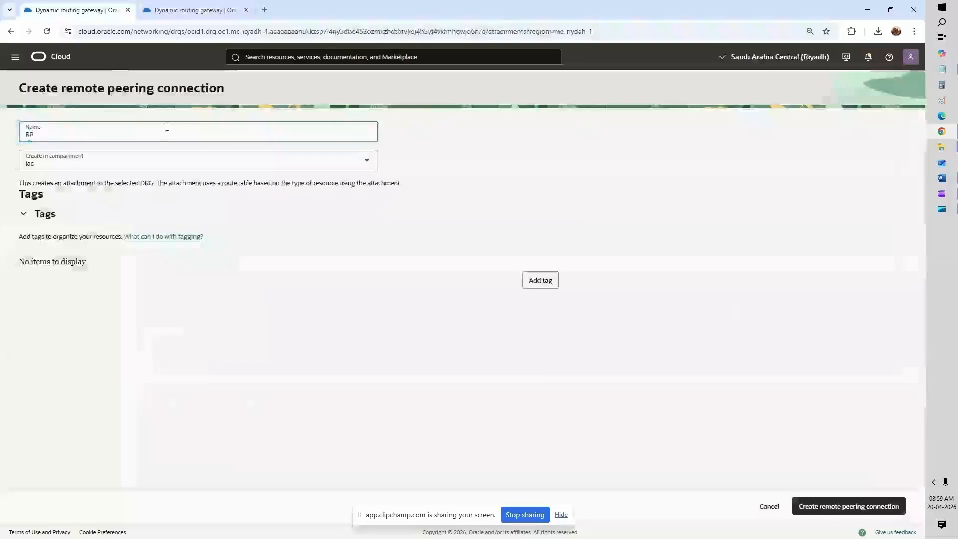
{"action": "type", "text": "C_Riyadh_Jeddah"}
{"action": "left_click", "coordinate": [829, 508]}
{"action": "left_click", "coordinate": [202, 10]}
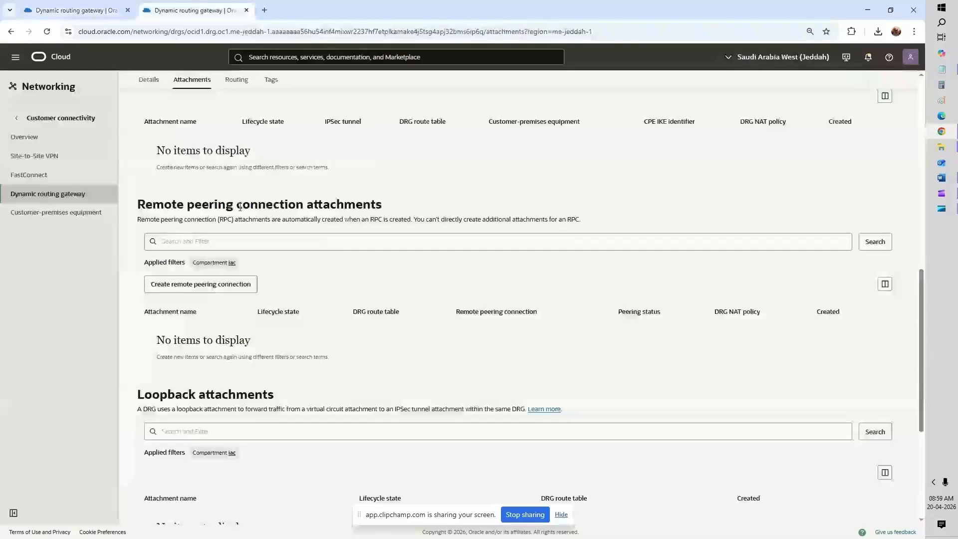
Step: Check the Remote peering connection attachments on both the Jeddah and Riyadh DRG pages
{"action": "scroll", "coordinate": [296, 268], "scroll_direction": "down", "scroll_amount": 5}
{"action": "scroll", "coordinate": [296, 268], "scroll_direction": "up", "scroll_amount": 1}
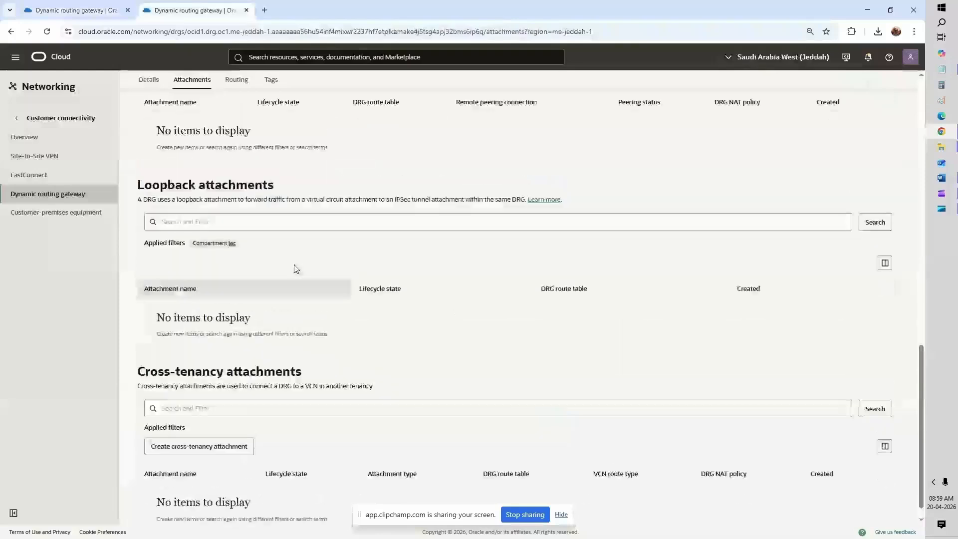
{"action": "scroll", "coordinate": [296, 268], "scroll_direction": "up", "scroll_amount": 3}
{"action": "left_click", "coordinate": [99, 10]}
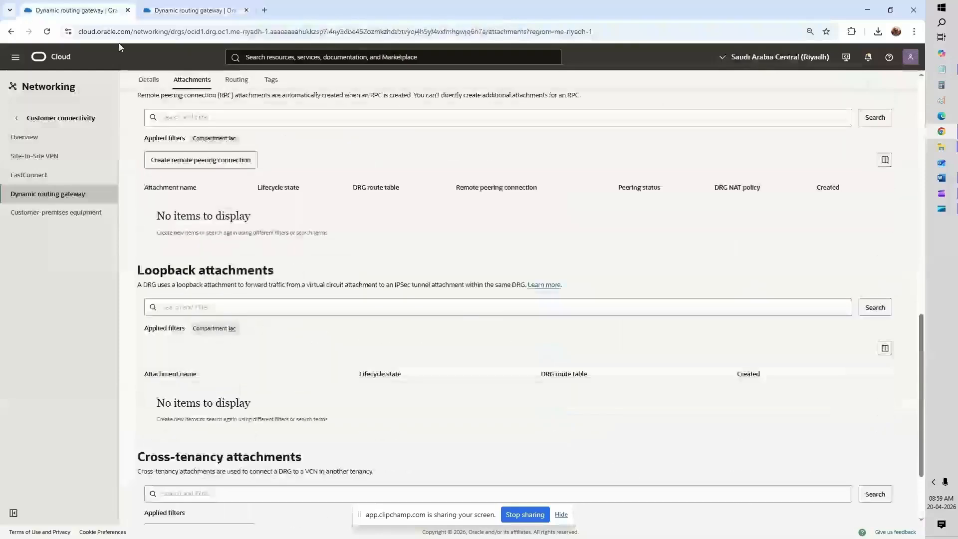
{"action": "scroll", "coordinate": [319, 275], "scroll_direction": "down", "scroll_amount": 1}
{"action": "scroll", "coordinate": [319, 276], "scroll_direction": "up", "scroll_amount": 2}
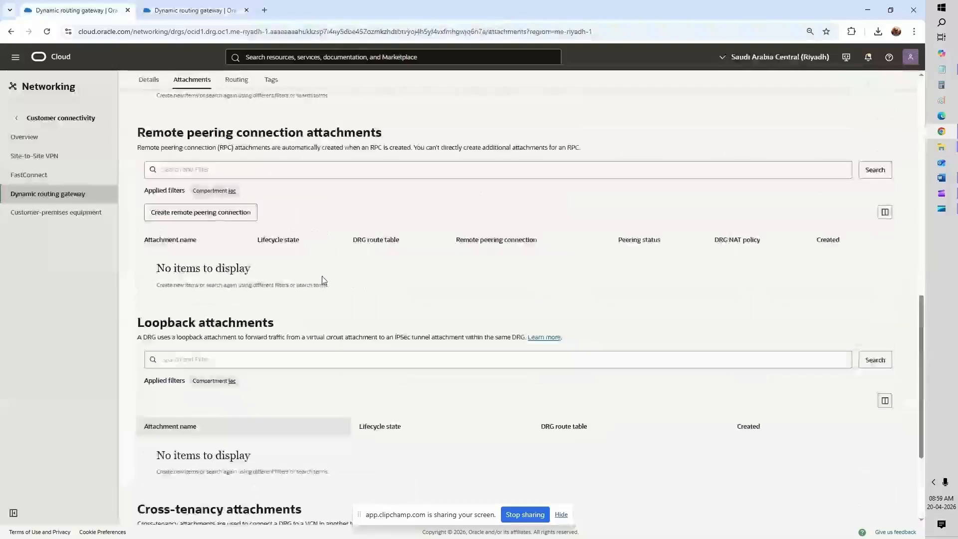
{"action": "scroll", "coordinate": [220, 284], "scroll_direction": "up", "scroll_amount": 1}
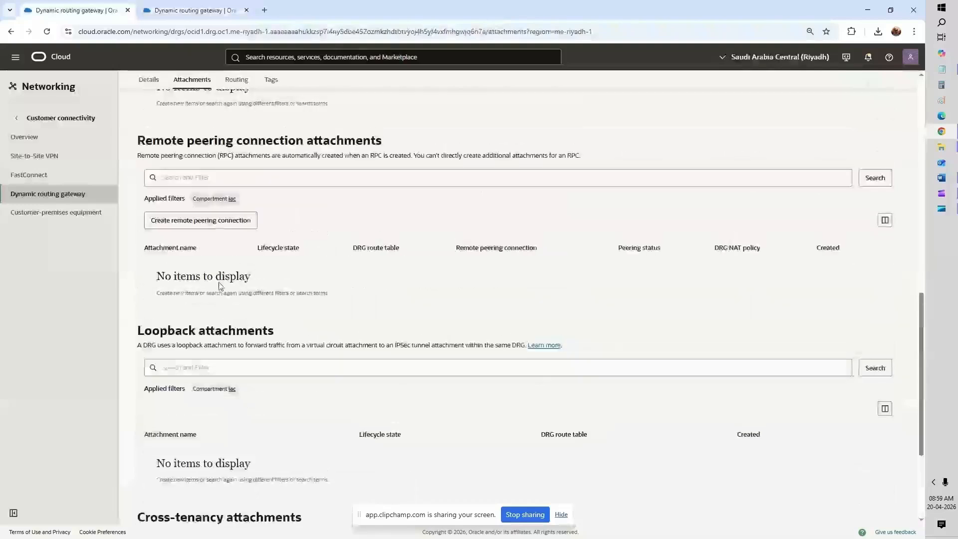
Step: Reload the DRG pages, alternating between the Jeddah and Riyadh tabs
{"action": "key", "text": "alt+Tab"}
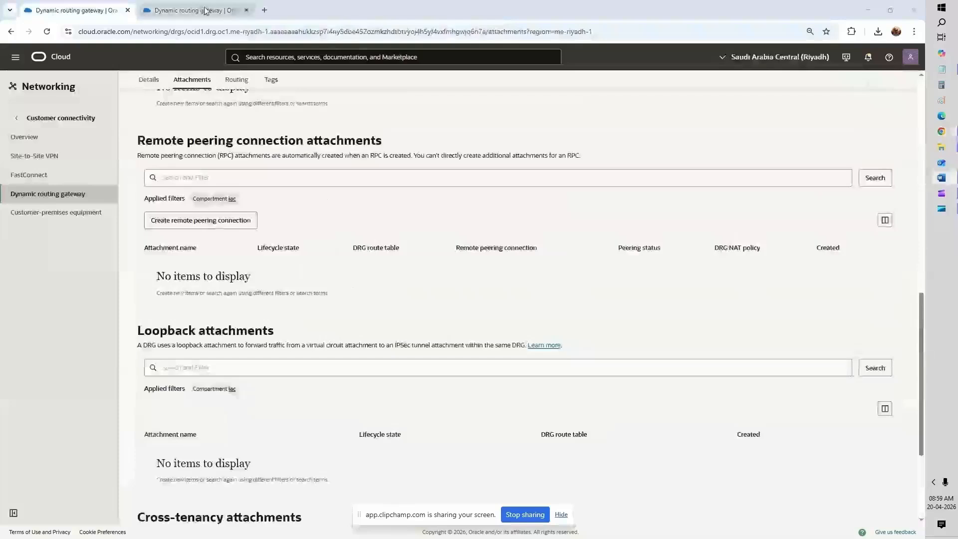
{"action": "left_click", "coordinate": [156, 11]}
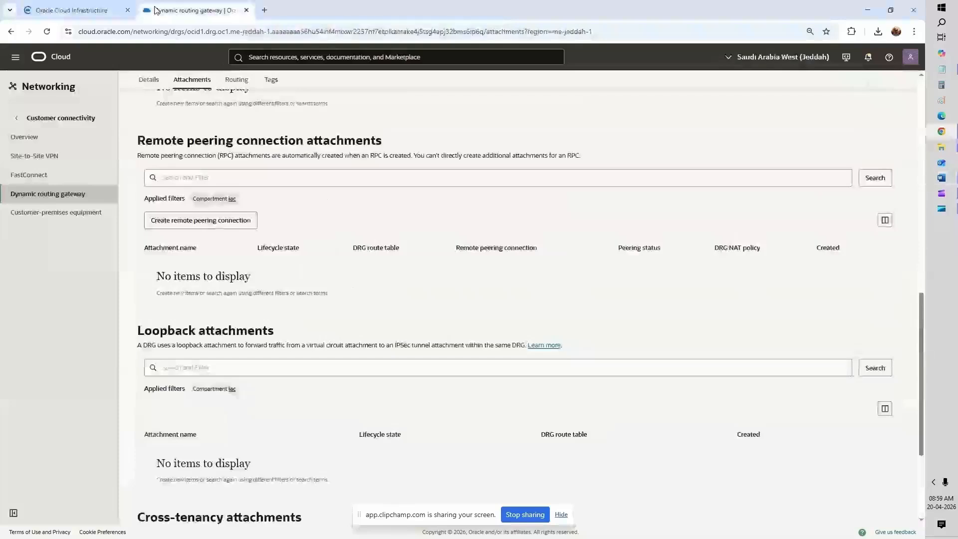
{"action": "left_click", "coordinate": [47, 31]}
{"action": "left_click", "coordinate": [92, 12]}
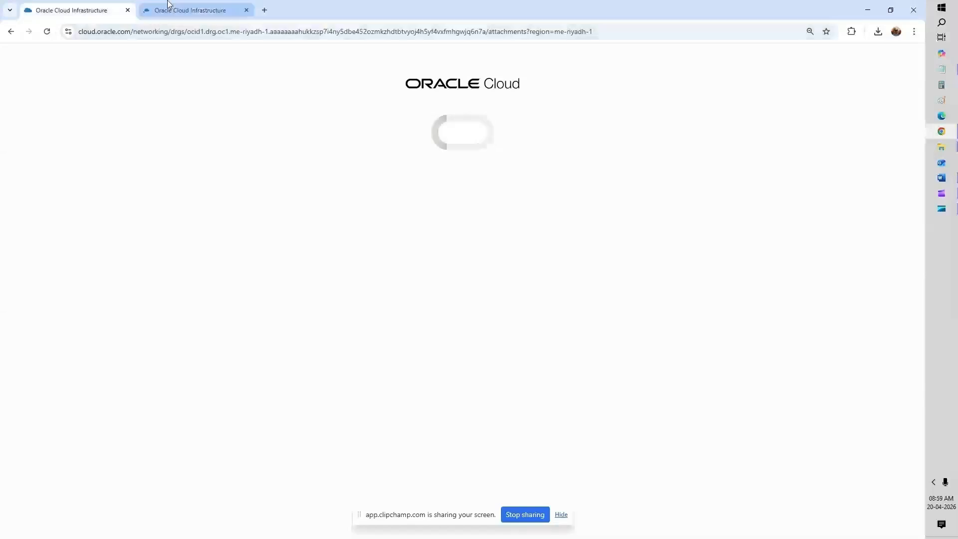
{"action": "left_click", "coordinate": [168, 6]}
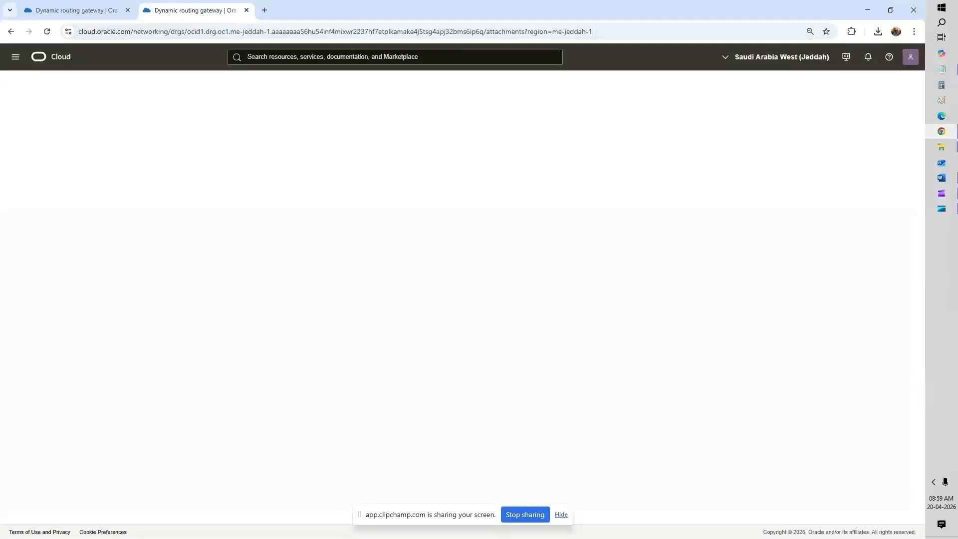
{"action": "left_click", "coordinate": [108, 19]}
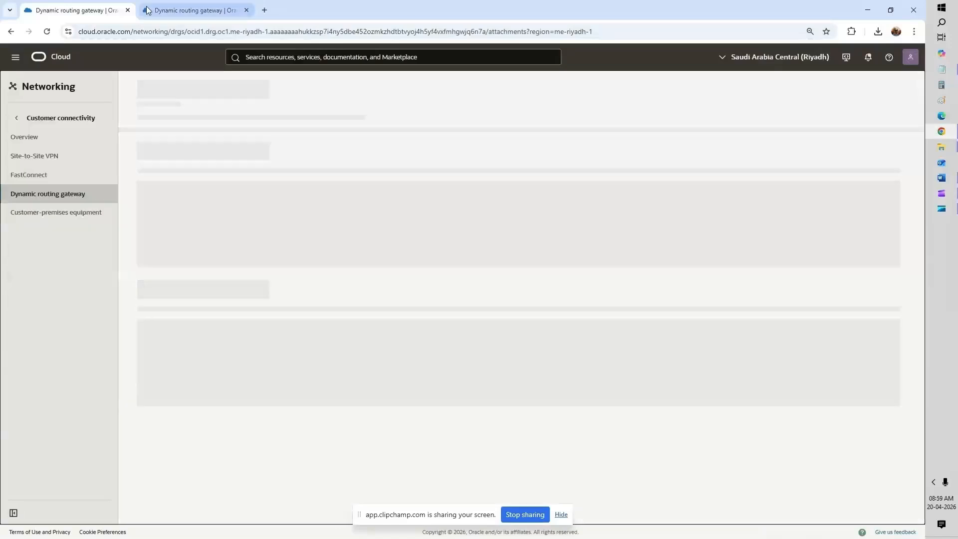
{"action": "left_click", "coordinate": [169, 14]}
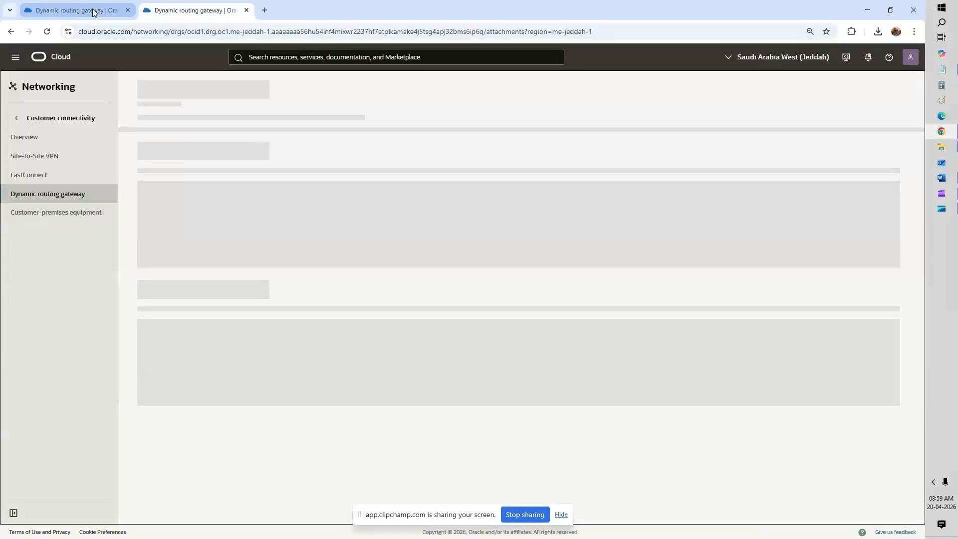
Step: Open RPC_Riyadh_Jeddah on DRG_Riyadh, see it is not yet peered, and return to attachments
{"action": "left_click", "coordinate": [106, 14]}
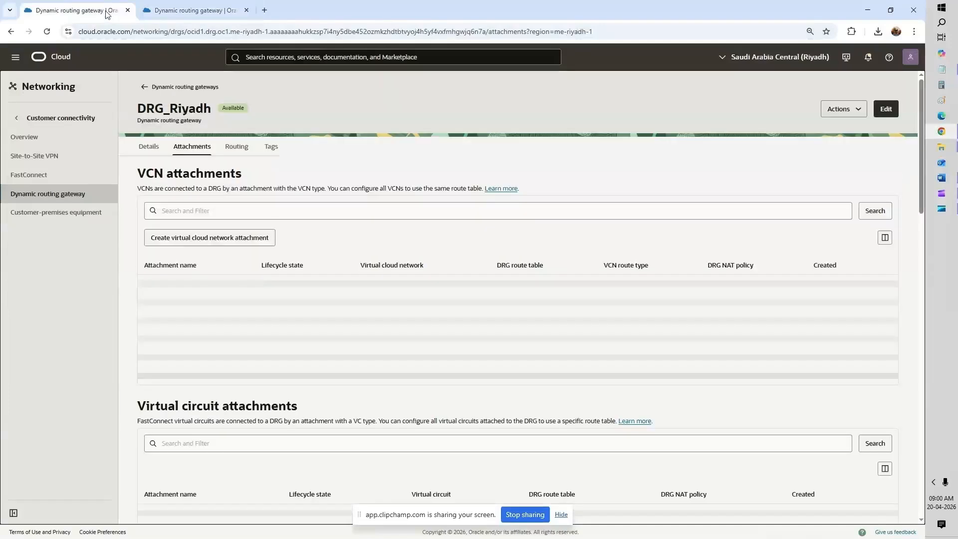
{"action": "scroll", "coordinate": [431, 259], "scroll_direction": "down", "scroll_amount": 2}
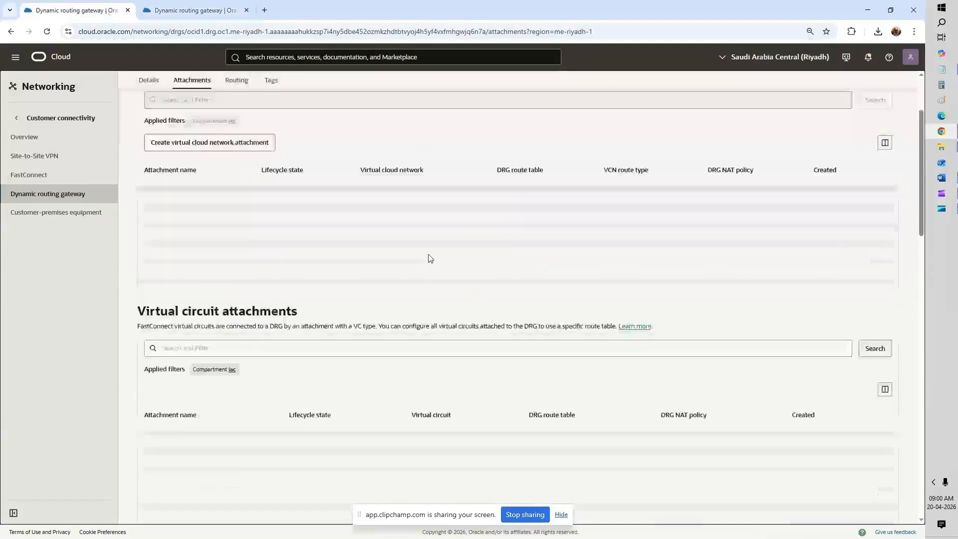
{"action": "scroll", "coordinate": [431, 258], "scroll_direction": "down", "scroll_amount": 4}
{"action": "scroll", "coordinate": [430, 259], "scroll_direction": "down", "scroll_amount": 3}
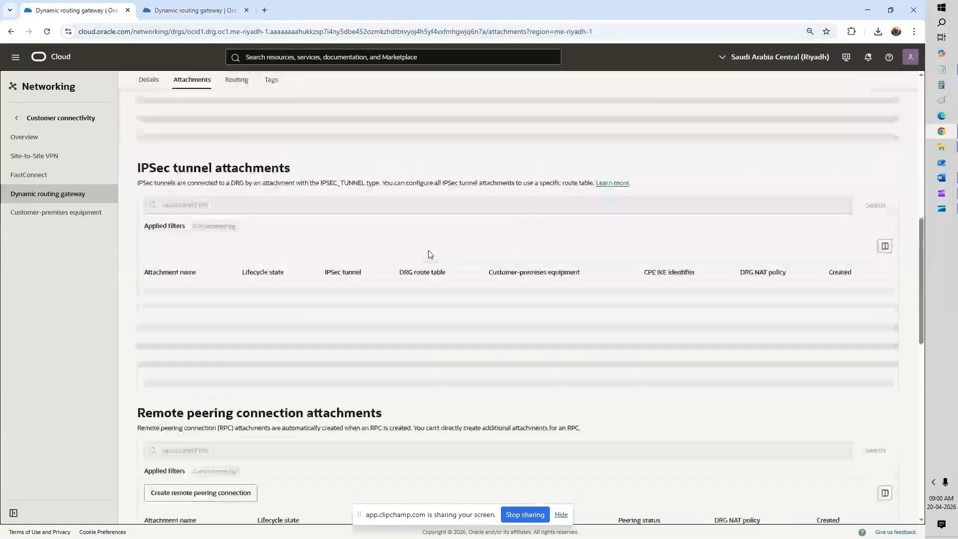
{"action": "scroll", "coordinate": [431, 255], "scroll_direction": "down", "scroll_amount": 3}
{"action": "scroll", "coordinate": [429, 254], "scroll_direction": "down", "scroll_amount": 3}
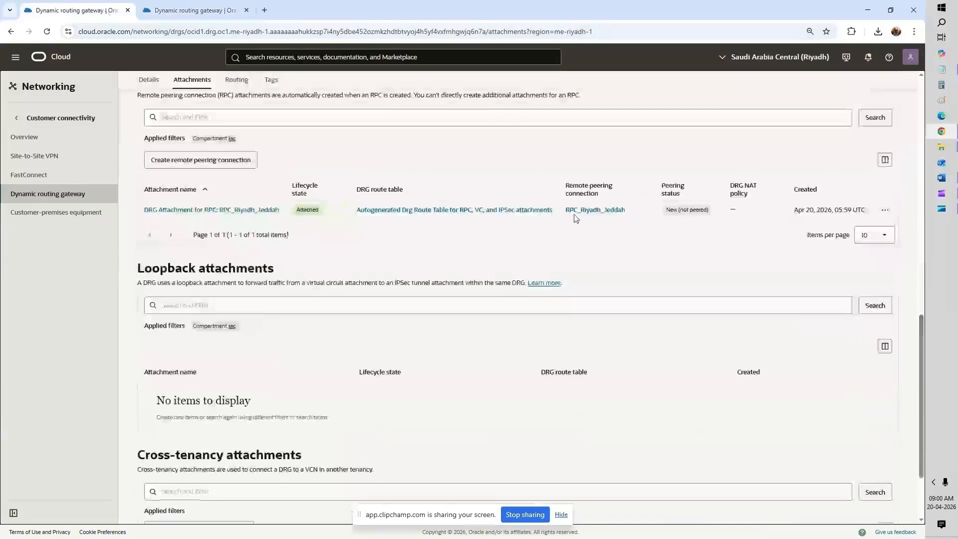
{"action": "left_click", "coordinate": [579, 212]}
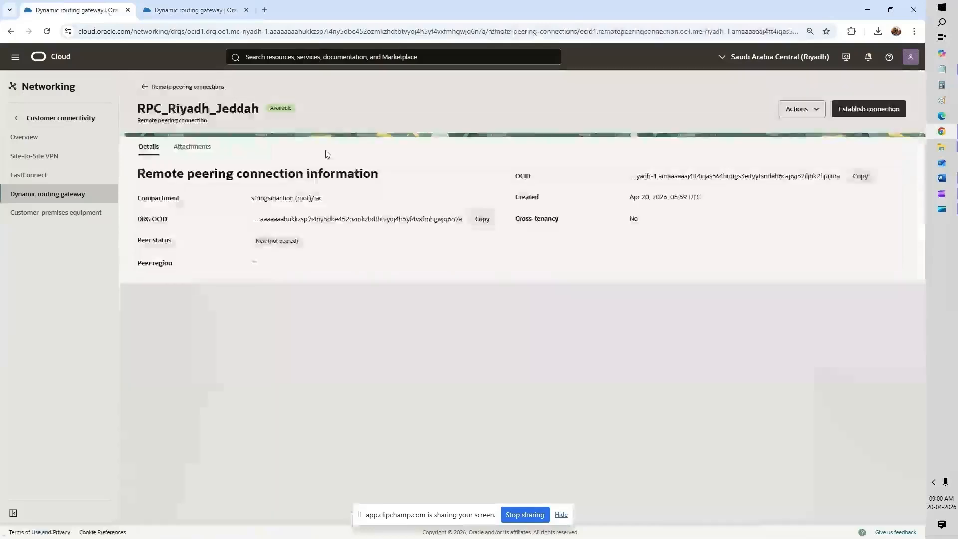
{"action": "left_click", "coordinate": [146, 89]}
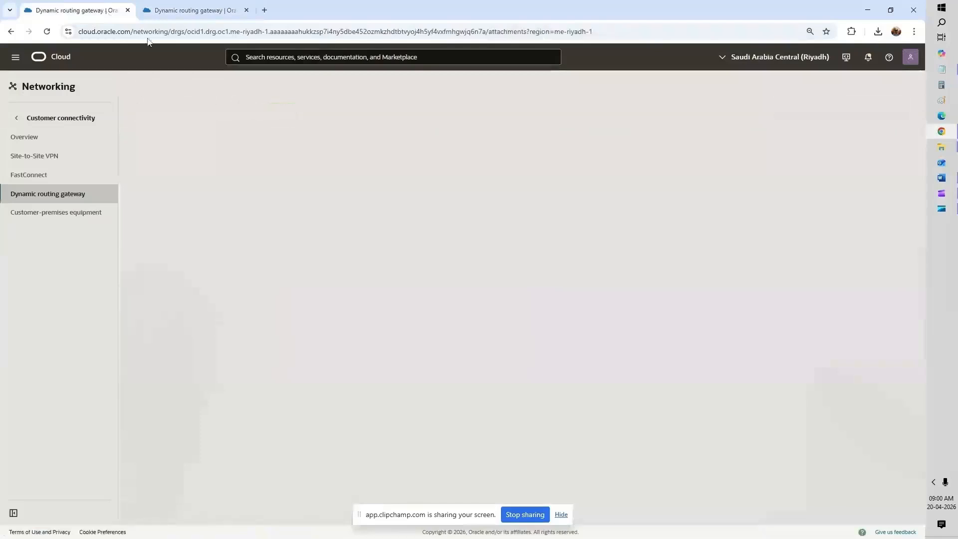
Step: Review the remote peering connection attachments on DRG_Jeddah's page
{"action": "left_click", "coordinate": [182, 15]}
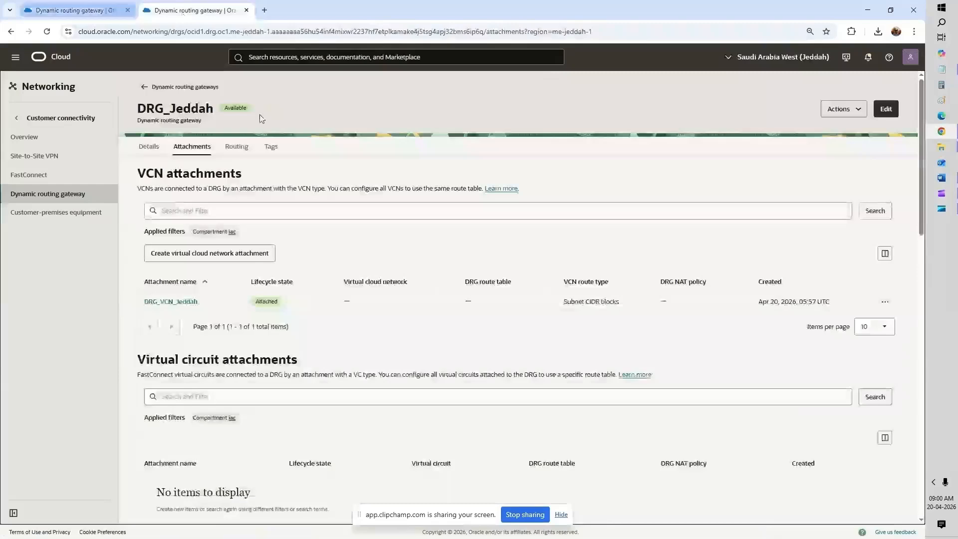
{"action": "scroll", "coordinate": [410, 253], "scroll_direction": "down", "scroll_amount": 7}
{"action": "scroll", "coordinate": [410, 252], "scroll_direction": "down", "scroll_amount": 3}
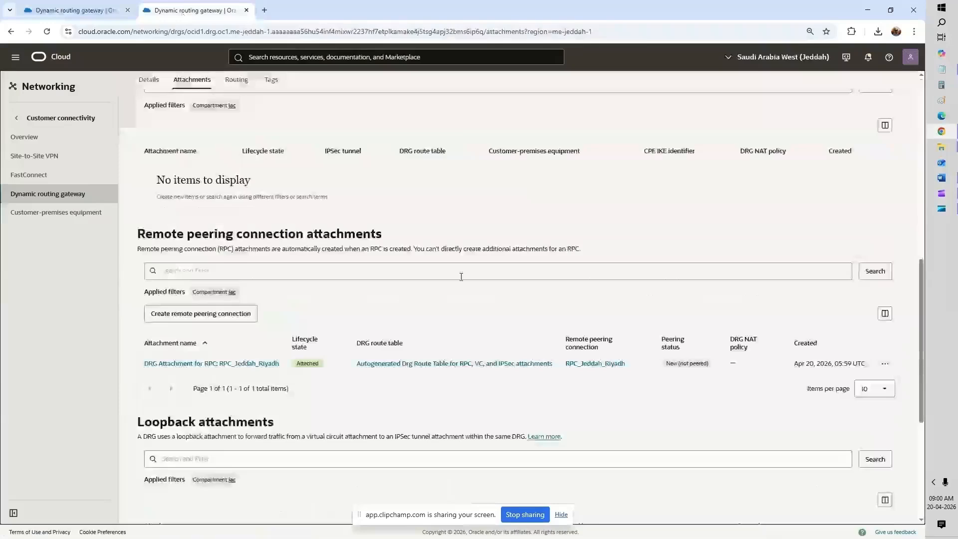
{"action": "scroll", "coordinate": [461, 277], "scroll_direction": "up", "scroll_amount": 7}
{"action": "scroll", "coordinate": [463, 278], "scroll_direction": "up", "scroll_amount": 3}
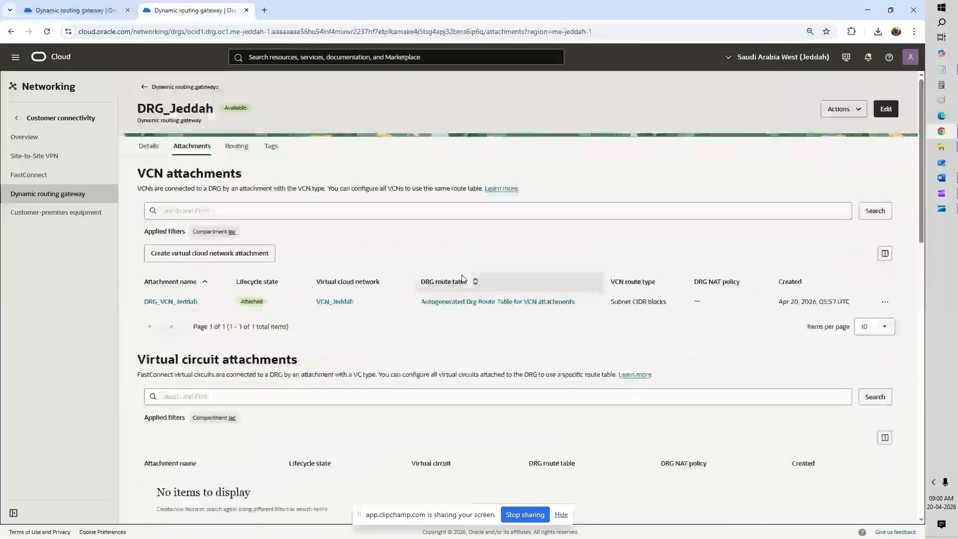
{"action": "scroll", "coordinate": [463, 279], "scroll_direction": "down", "scroll_amount": 6}
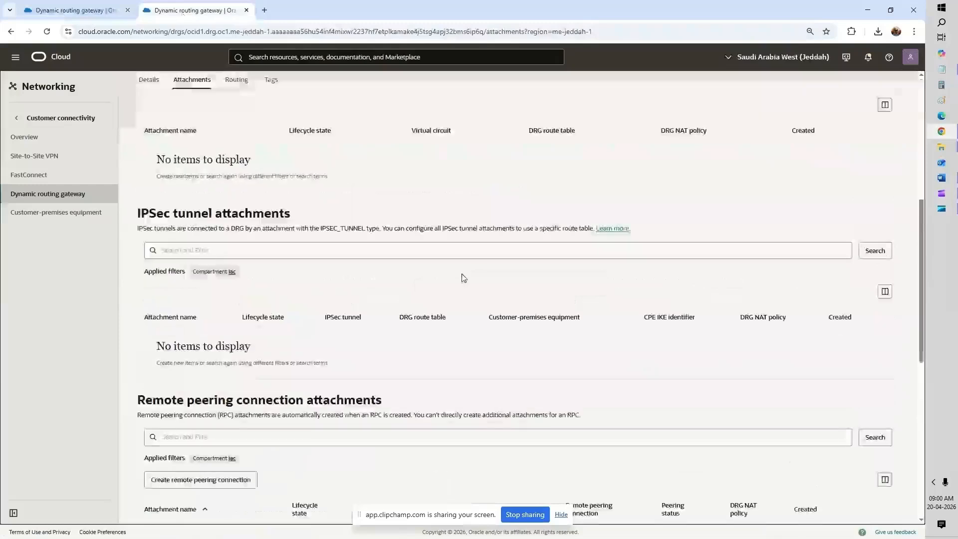
{"action": "scroll", "coordinate": [464, 278], "scroll_direction": "down", "scroll_amount": 6}
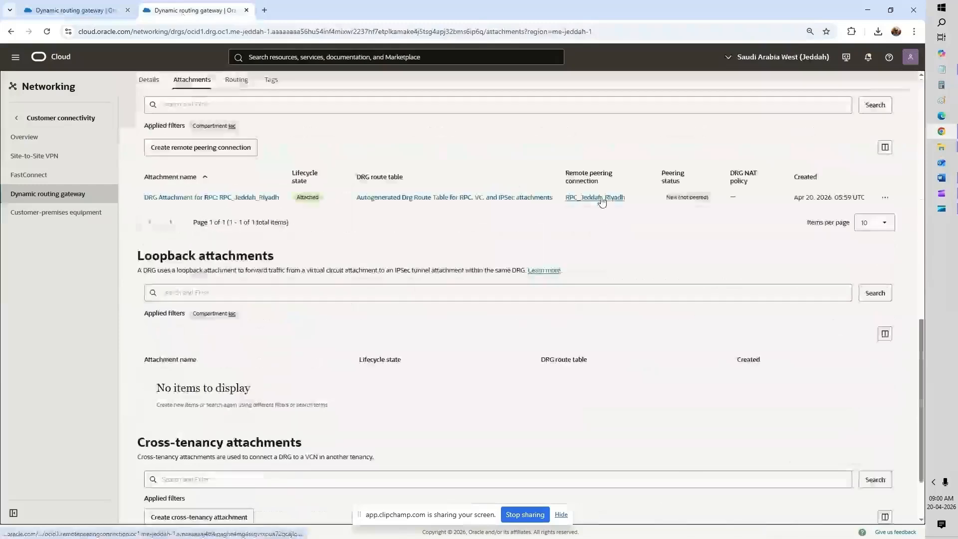
Step: Open RPC_Riyadh_Jeddah's details, then copy RPC_Jeddah_Riyadh's OCID from its details page
{"action": "left_click", "coordinate": [95, 10]}
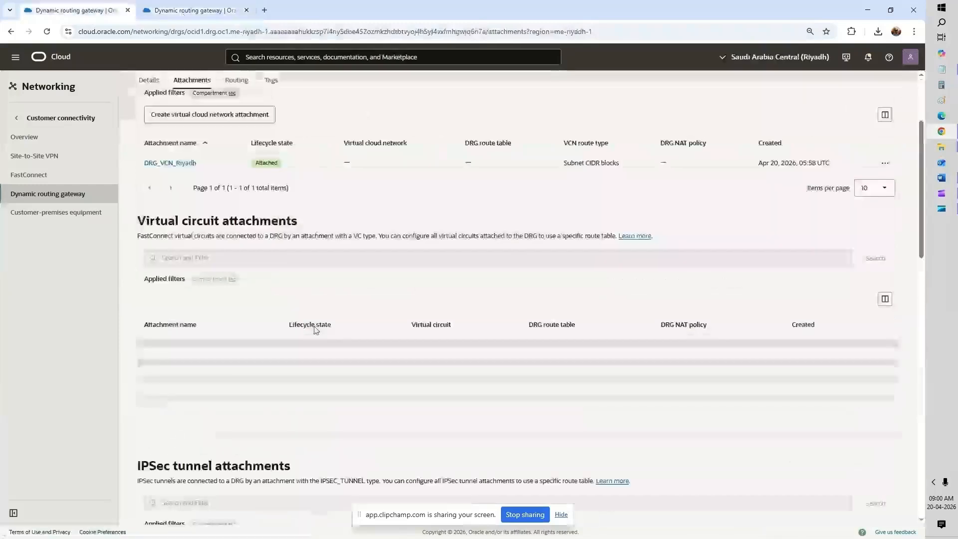
{"action": "scroll", "coordinate": [329, 328], "scroll_direction": "down", "scroll_amount": 8}
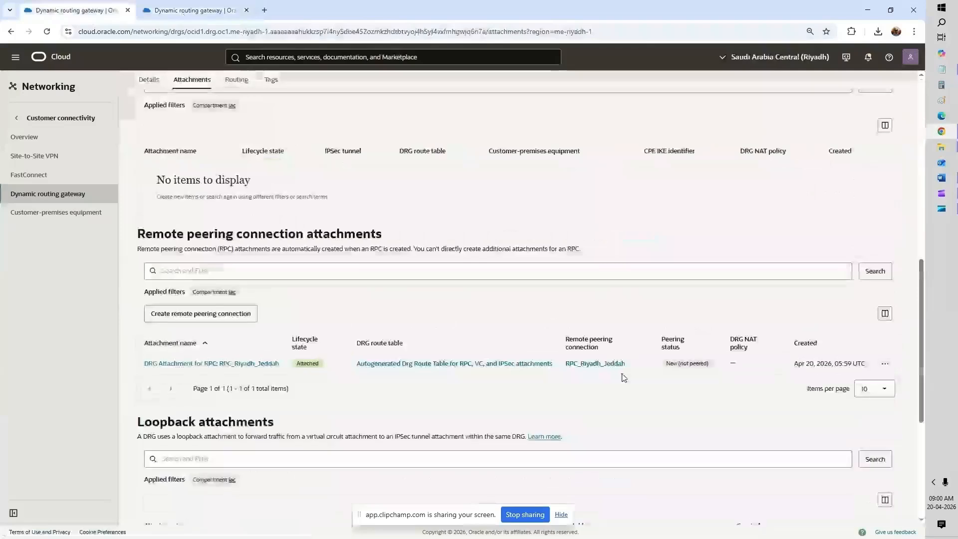
{"action": "left_click", "coordinate": [613, 367]}
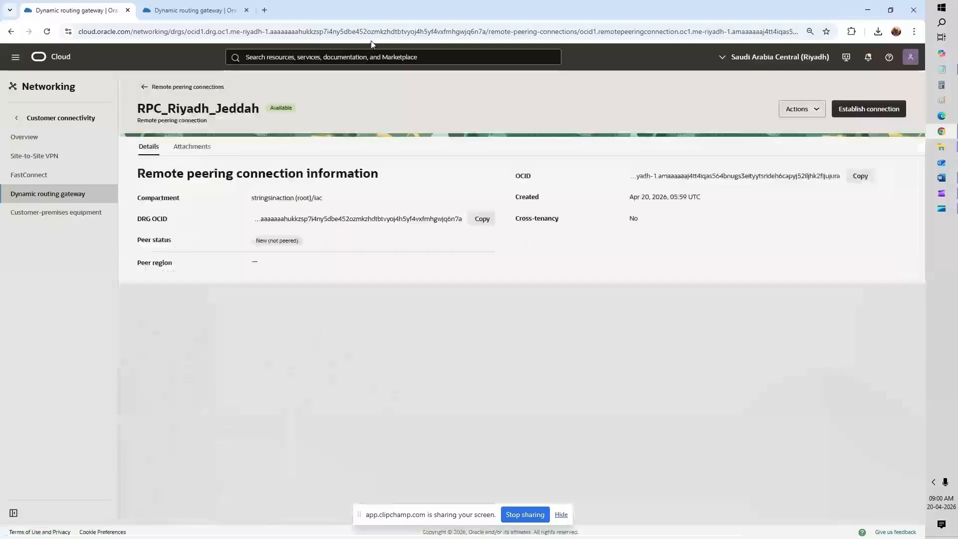
{"action": "left_click", "coordinate": [220, 15]}
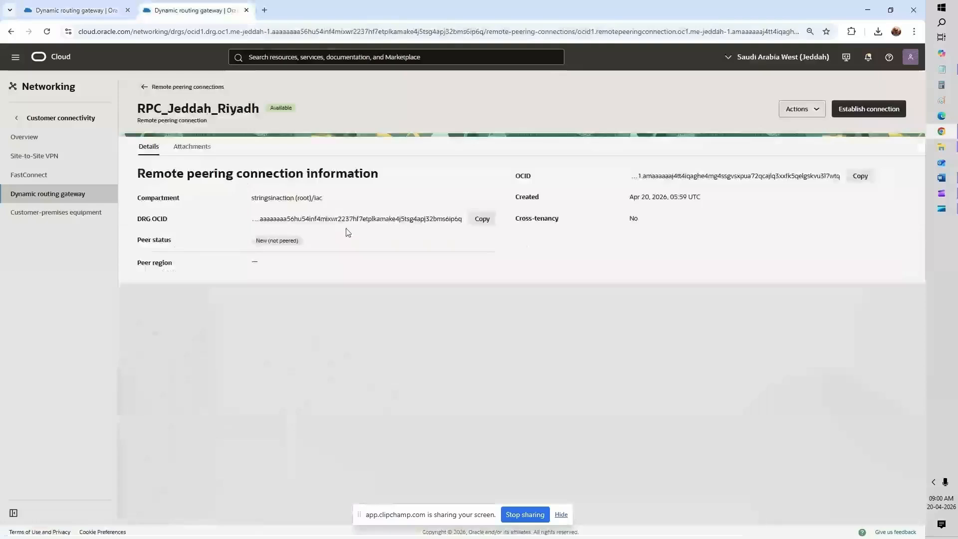
{"action": "left_click", "coordinate": [857, 178]}
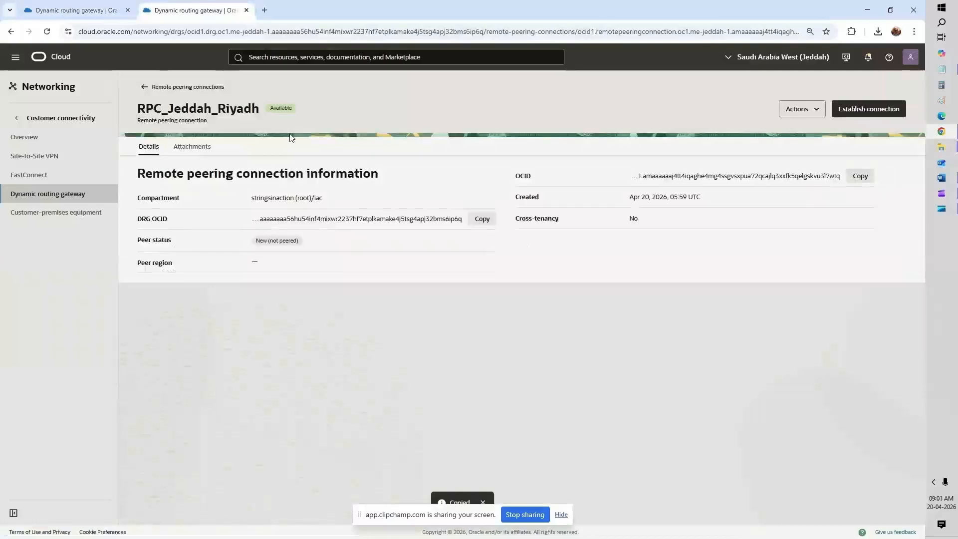
Step: Establish RPC_Riyadh_Jeddah's peering to the copied Jeddah RPC OCID in region me-jeddah-1
{"action": "left_click", "coordinate": [101, 11]}
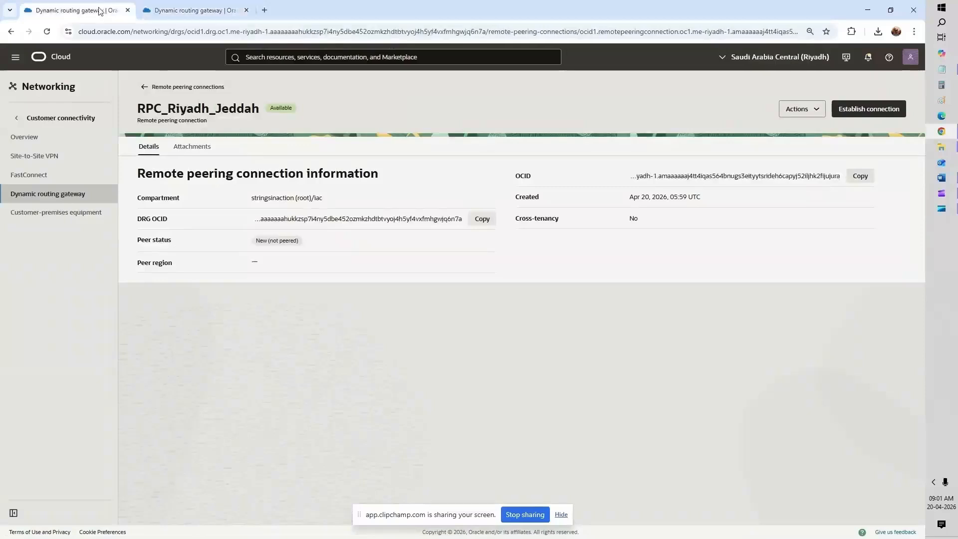
{"action": "left_click", "coordinate": [871, 110]}
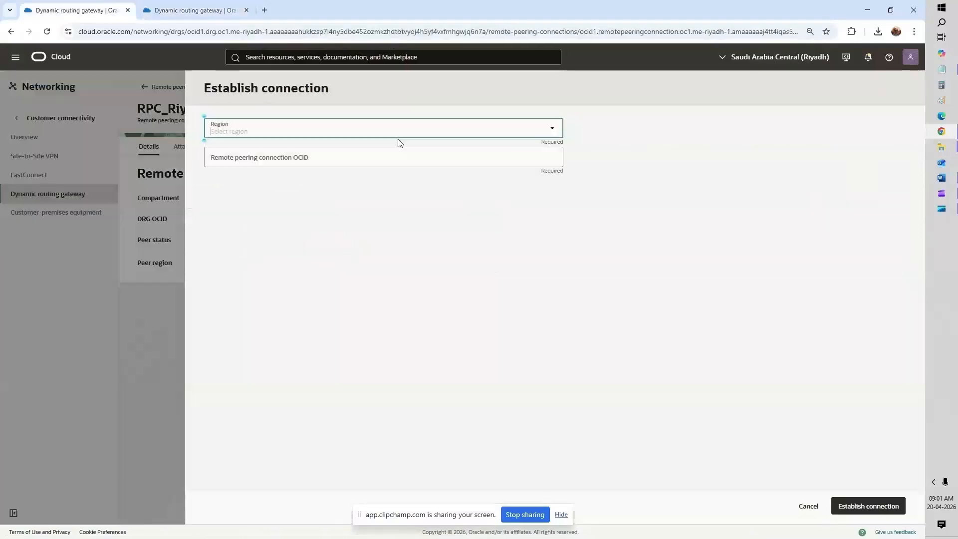
{"action": "type", "text": "jedda"}
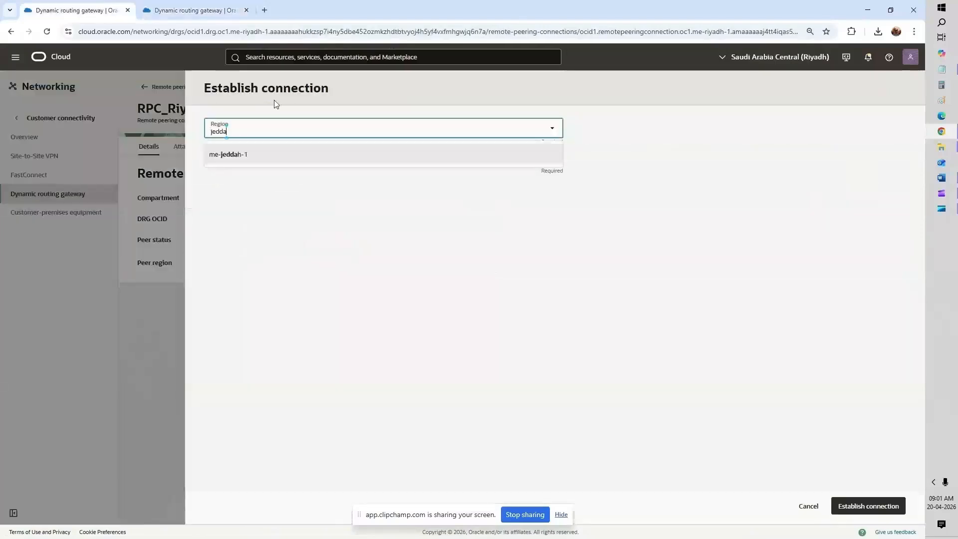
{"action": "type", "text": "h"}
{"action": "left_click", "coordinate": [320, 156]}
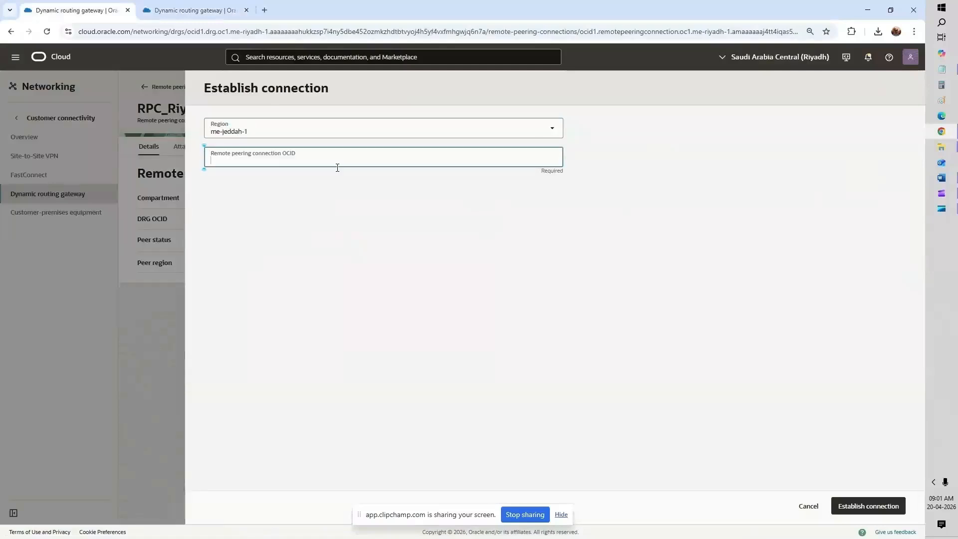
{"action": "key", "text": "ctrl+v"}
{"action": "left_click", "coordinate": [877, 505]}
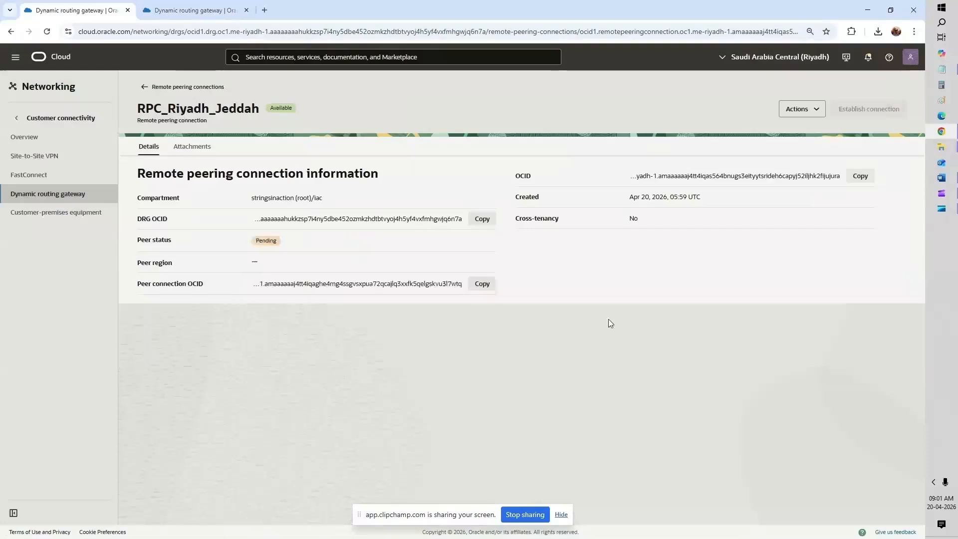
Step: Return to DRG_Jeddah's Attachments and check its remote peering connection attachments
{"action": "left_click", "coordinate": [146, 89]}
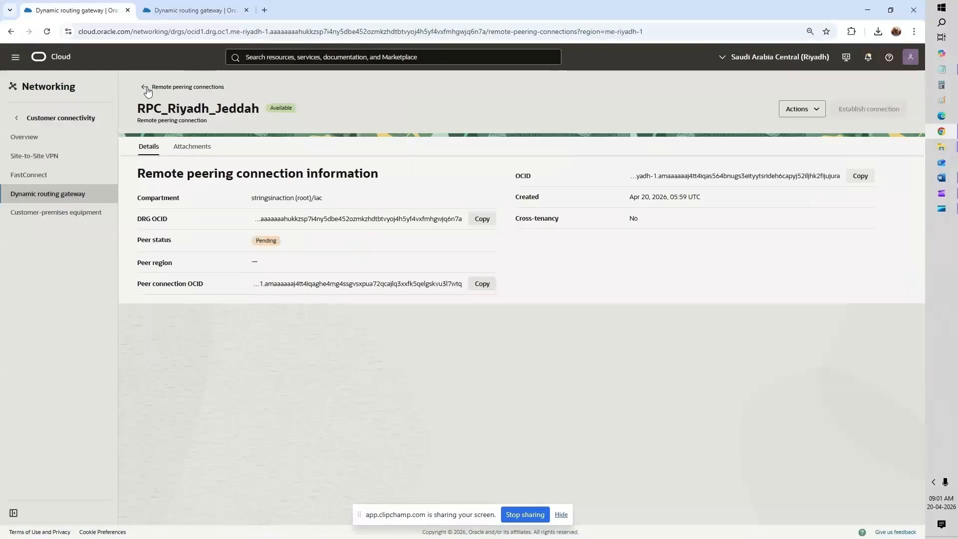
{"action": "key", "text": "ctrl+Tab"}
{"action": "left_click", "coordinate": [145, 87]}
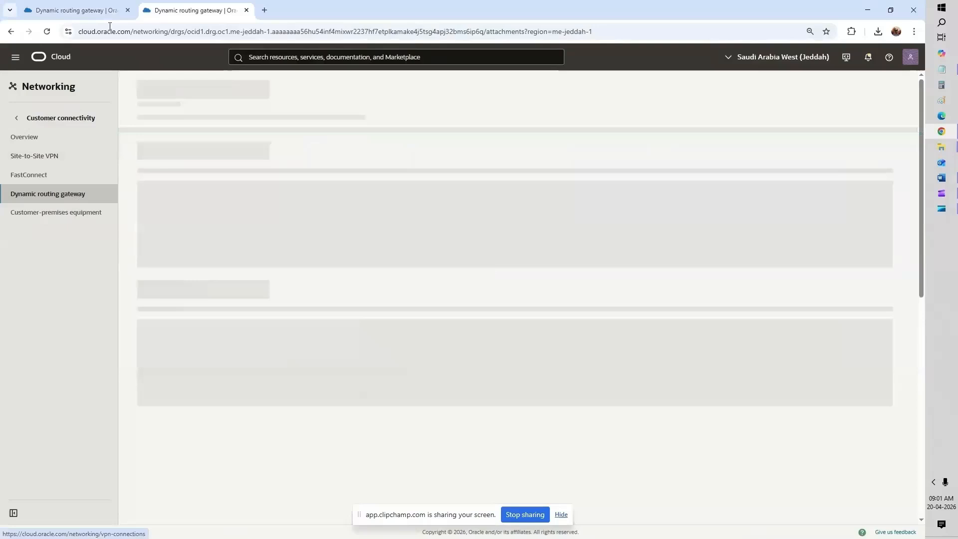
{"action": "left_click", "coordinate": [103, 15]}
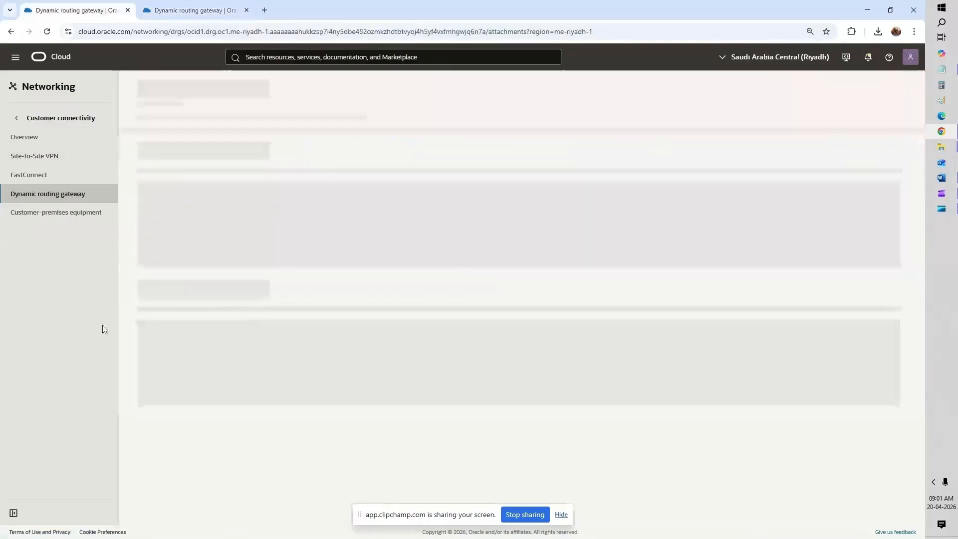
{"action": "left_click", "coordinate": [200, 11]}
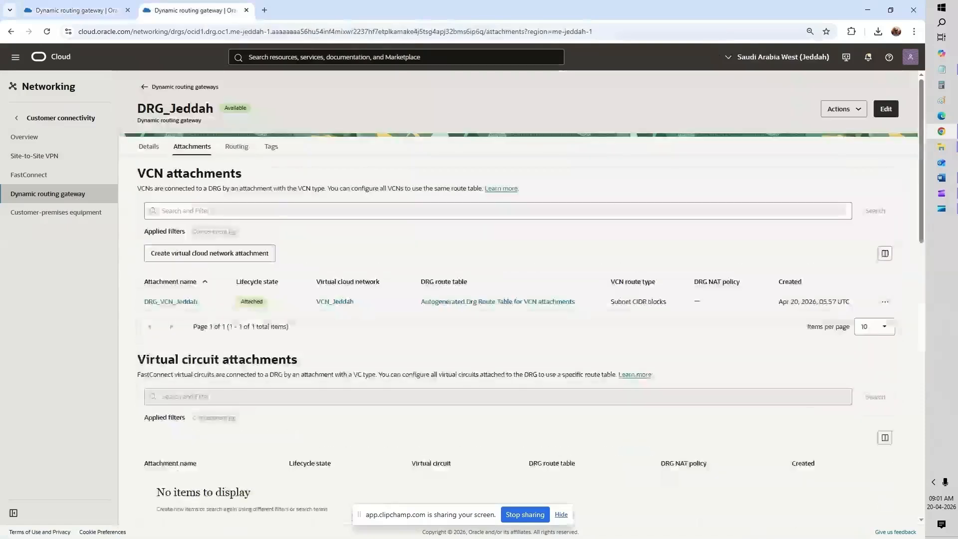
{"action": "scroll", "coordinate": [486, 313], "scroll_direction": "down", "scroll_amount": 3}
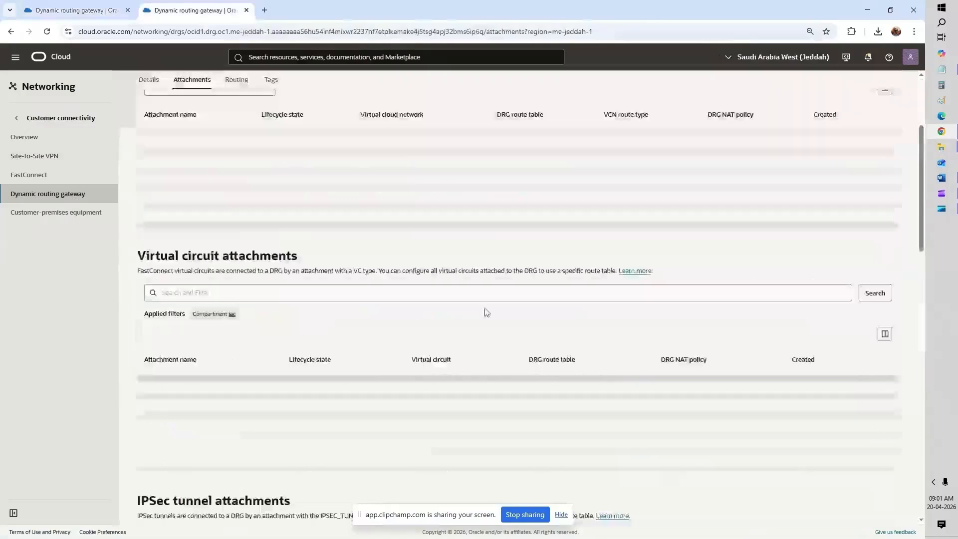
{"action": "scroll", "coordinate": [487, 312], "scroll_direction": "down", "scroll_amount": 3}
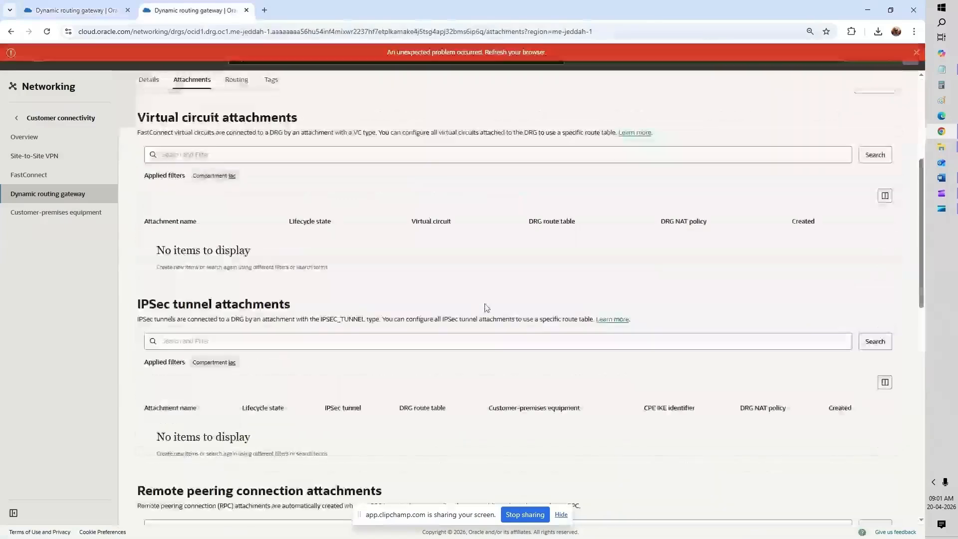
{"action": "scroll", "coordinate": [487, 307], "scroll_direction": "down", "scroll_amount": 3}
{"action": "scroll", "coordinate": [486, 308], "scroll_direction": "down", "scroll_amount": 2}
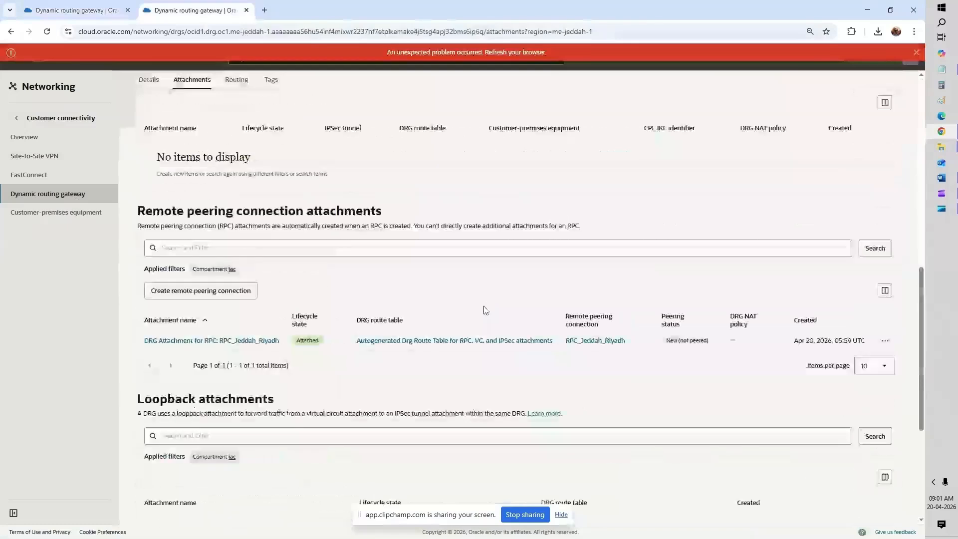
{"action": "scroll", "coordinate": [486, 309], "scroll_direction": "down", "scroll_amount": 1}
Step: Check DRG_Riyadh's remote peering attachment, still showing Pending peering status
{"action": "left_click", "coordinate": [96, 11]}
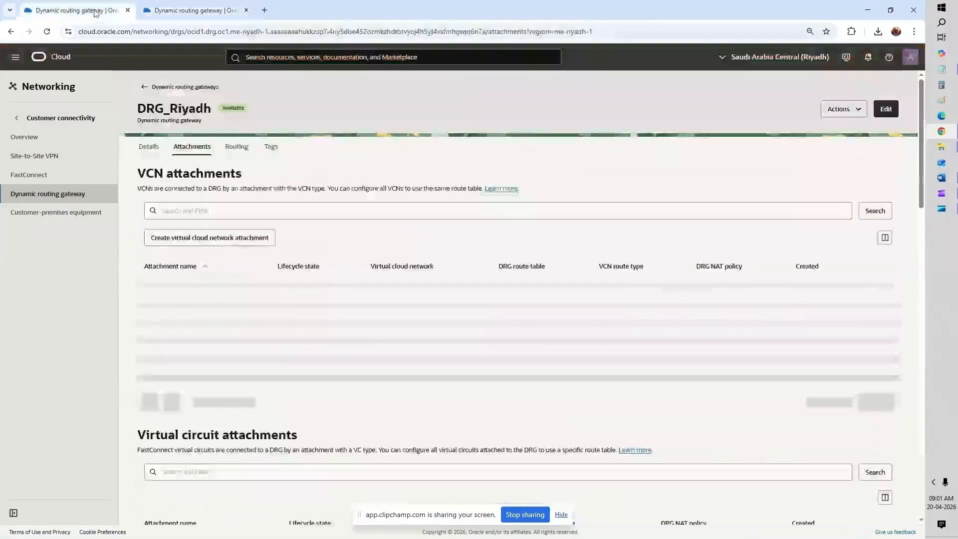
{"action": "scroll", "coordinate": [421, 231], "scroll_direction": "down", "scroll_amount": 4}
{"action": "scroll", "coordinate": [422, 229], "scroll_direction": "down", "scroll_amount": 8}
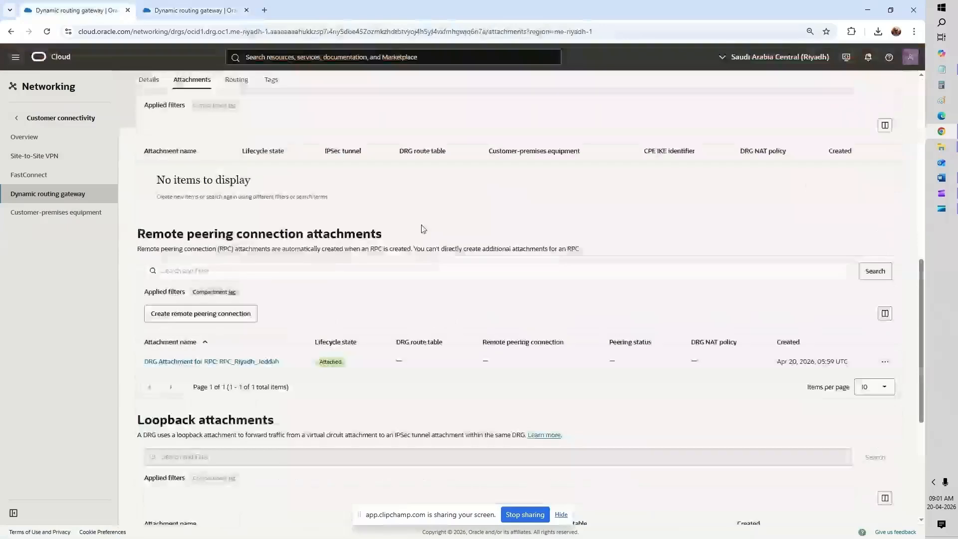
{"action": "scroll", "coordinate": [423, 229], "scroll_direction": "down", "scroll_amount": 3}
{"action": "scroll", "coordinate": [423, 229], "scroll_direction": "down", "scroll_amount": 2}
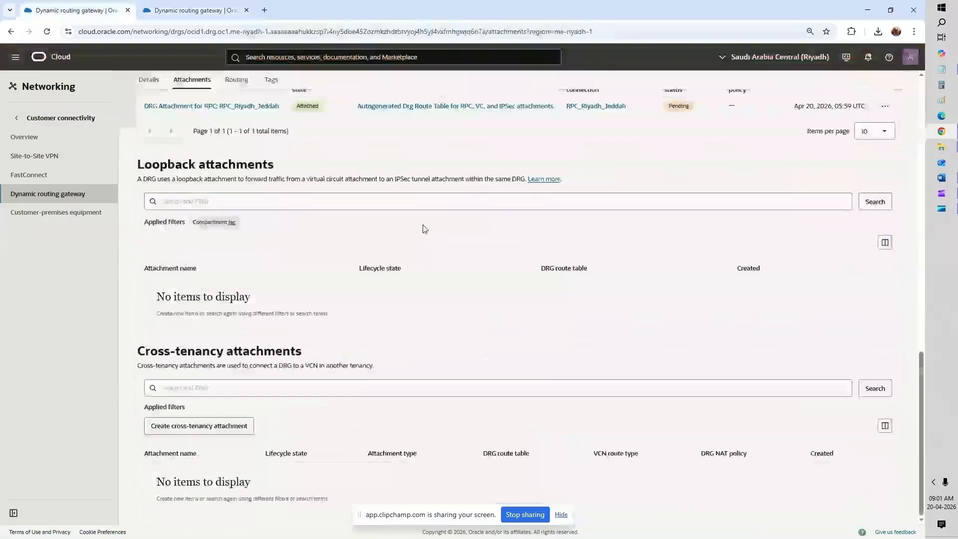
{"action": "scroll", "coordinate": [425, 227], "scroll_direction": "up", "scroll_amount": 3}
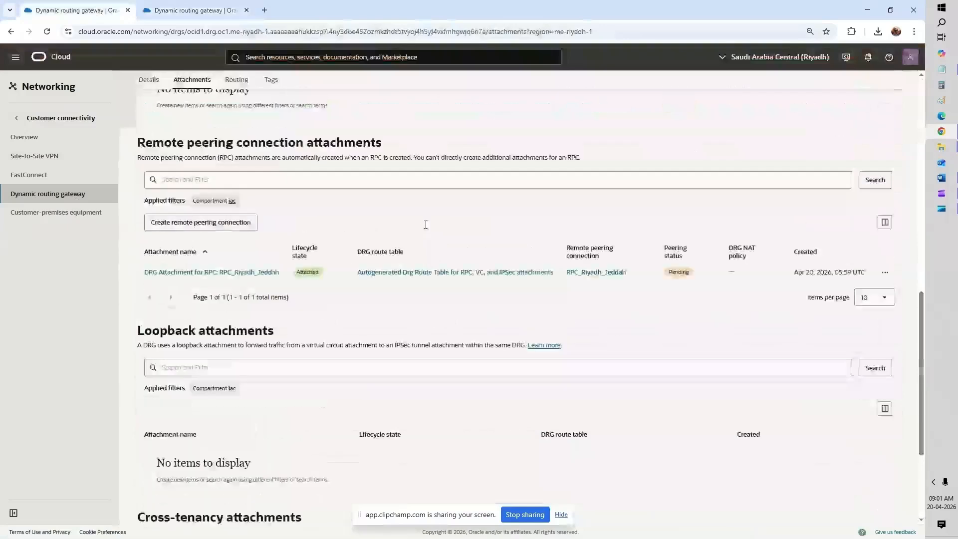
{"action": "double_click", "coordinate": [678, 270]}
Step: Compare with Jeddah and refresh DRG_Riyadh's attachments until the status reads Peered
{"action": "left_click", "coordinate": [65, 11]}
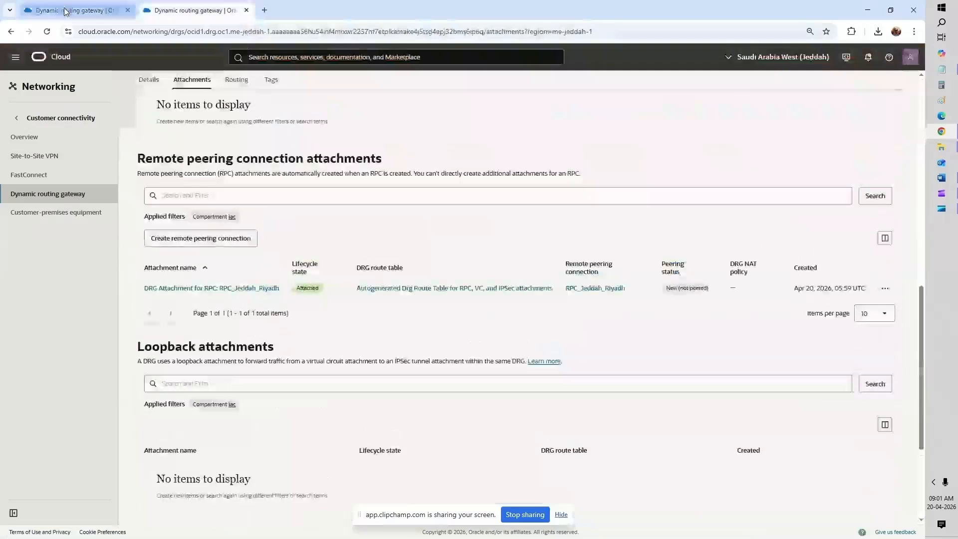
{"action": "left_click", "coordinate": [65, 11]}
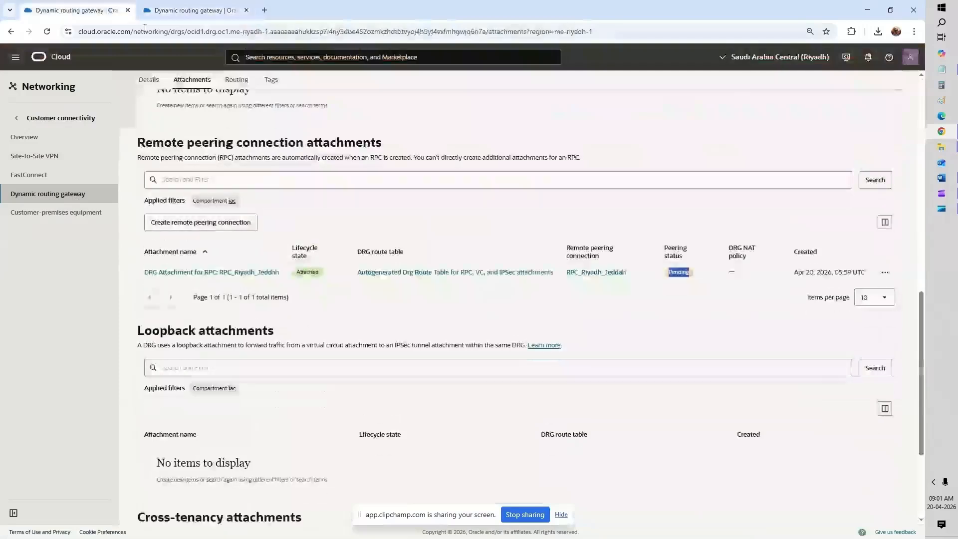
{"action": "left_click", "coordinate": [941, 193]}
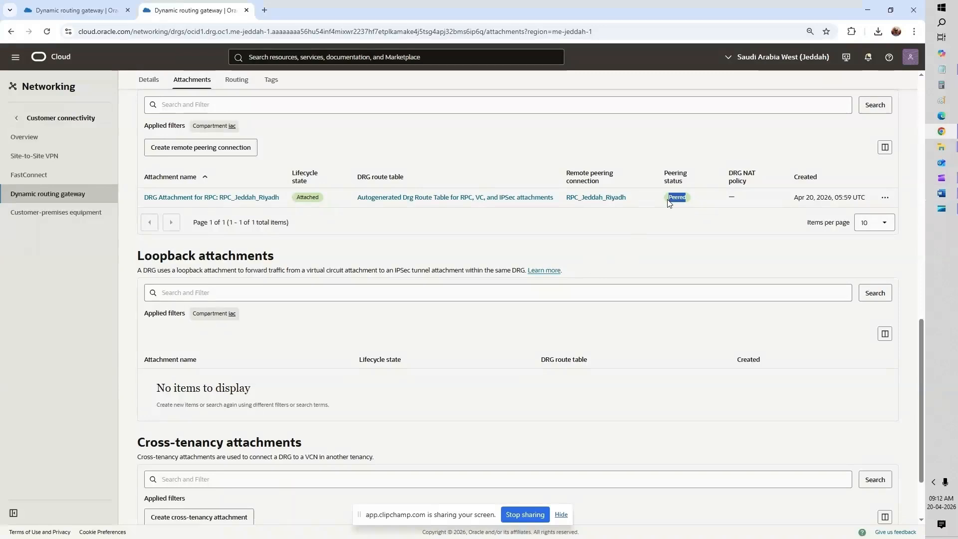
{"action": "left_click", "coordinate": [74, 10]}
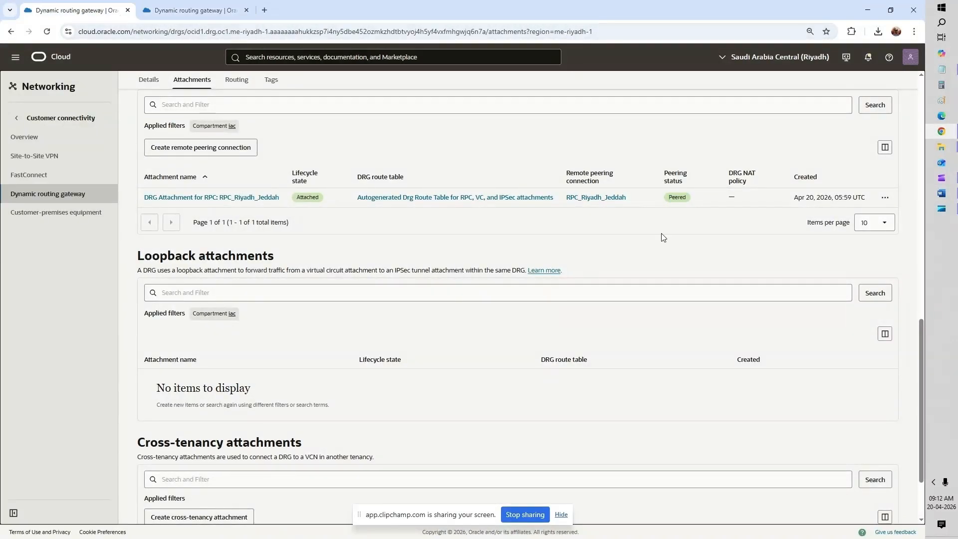
{"action": "double_click", "coordinate": [671, 198]}
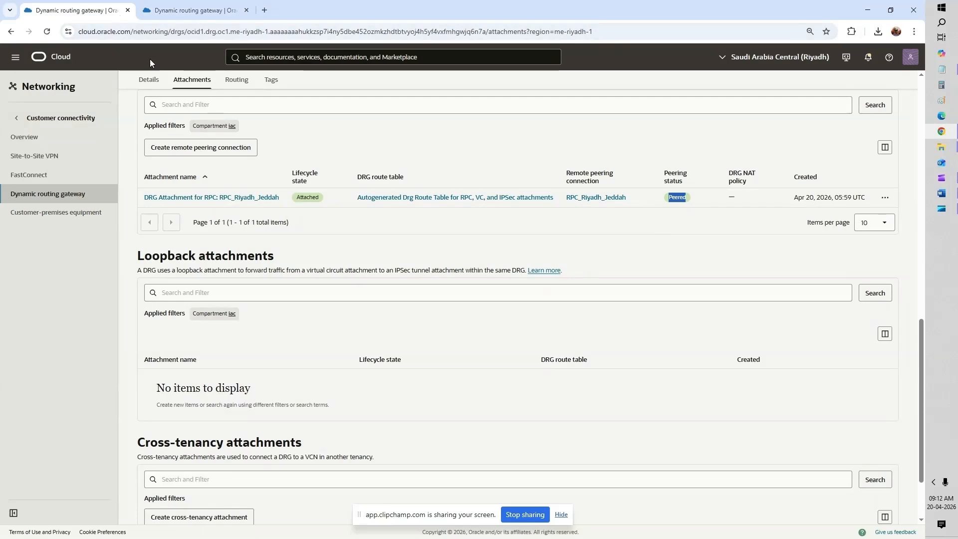
Step: Open the Networking > Virtual cloud networks list in both the Riyadh and Jeddah tabs
{"action": "scroll", "coordinate": [109, 87], "scroll_direction": "up", "scroll_amount": 6}
{"action": "left_click", "coordinate": [15, 56]}
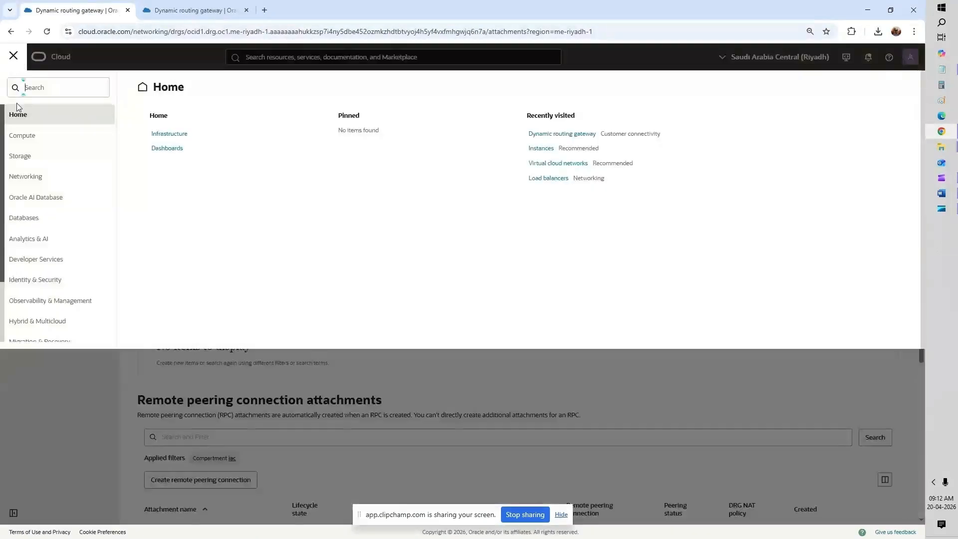
{"action": "left_click", "coordinate": [28, 178]}
{"action": "left_click", "coordinate": [155, 134]}
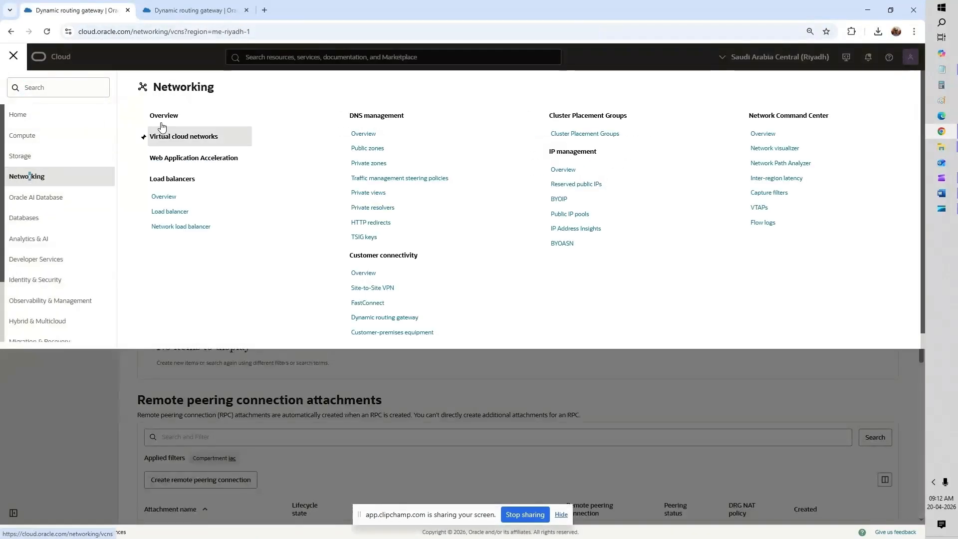
{"action": "left_click", "coordinate": [160, 7]}
{"action": "left_click", "coordinate": [20, 57]}
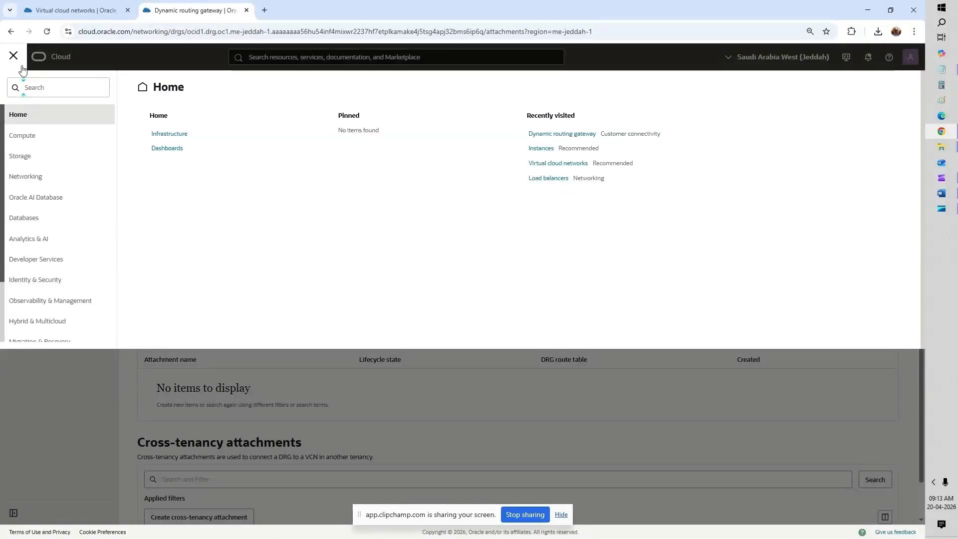
{"action": "left_click", "coordinate": [33, 175]}
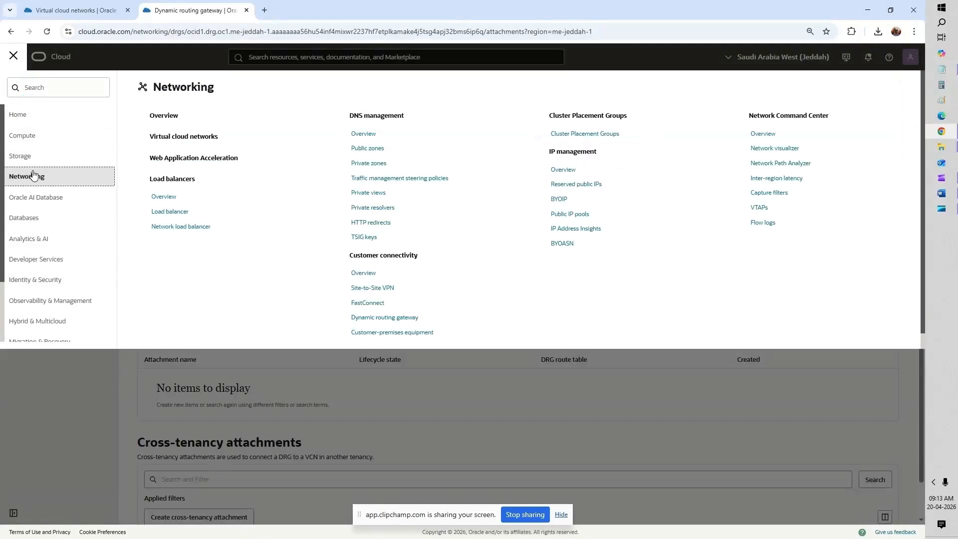
{"action": "left_click", "coordinate": [181, 143]}
{"action": "left_click", "coordinate": [75, 10]}
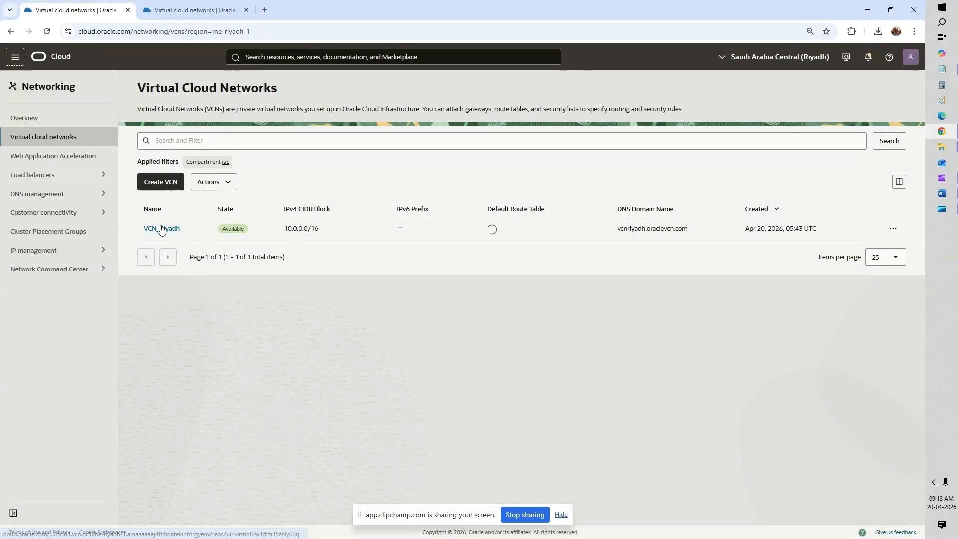
Step: Open VCN_Riyadh and show its route tables on the Routing tab
{"action": "left_click", "coordinate": [160, 229]}
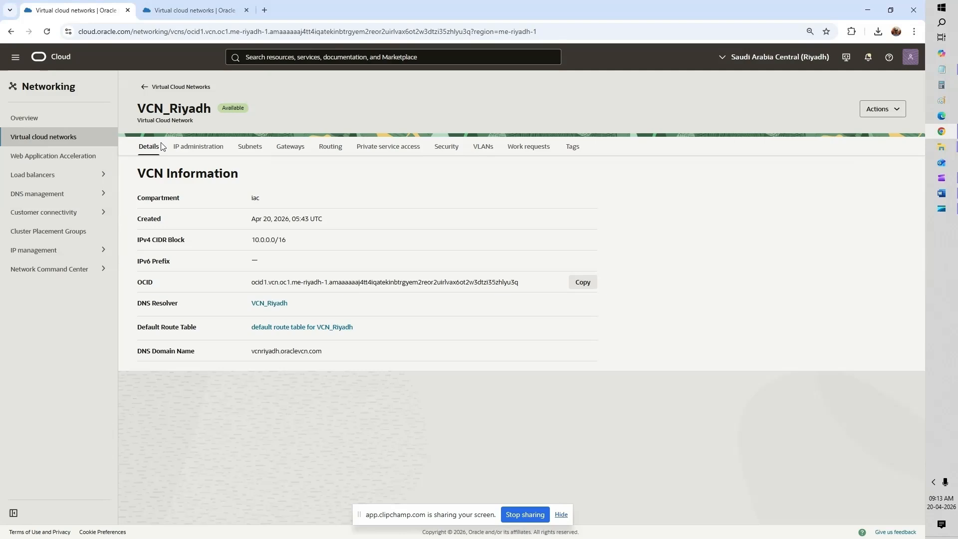
{"action": "left_click", "coordinate": [329, 152]}
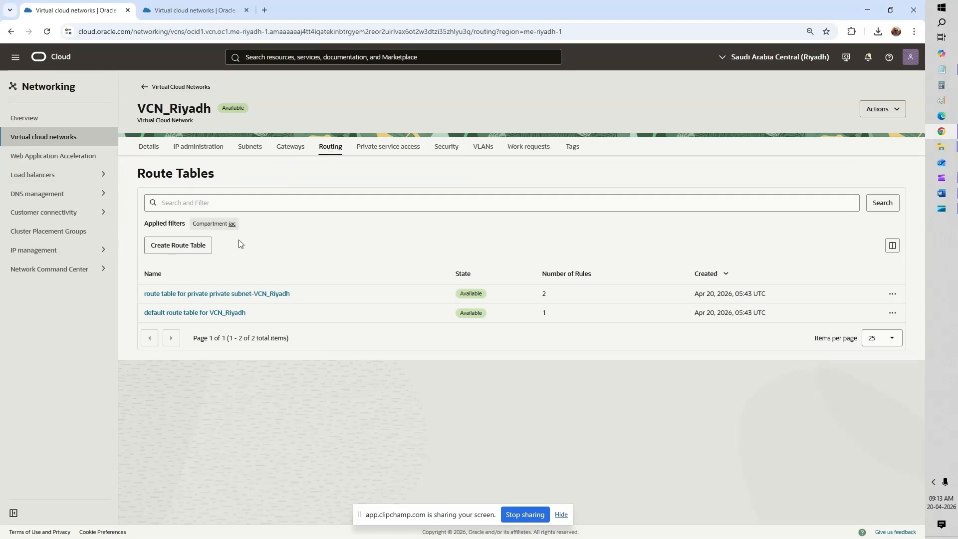
{"action": "left_click", "coordinate": [199, 10]}
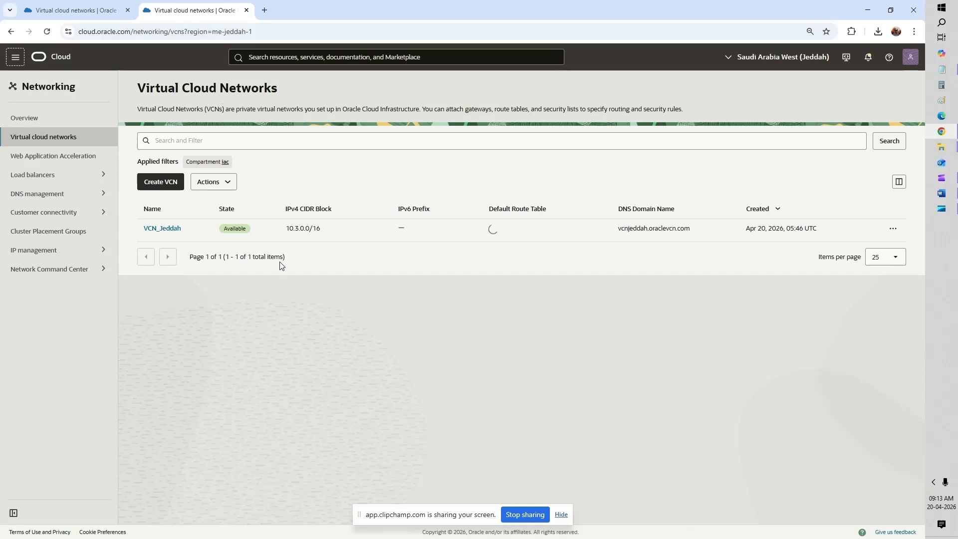
{"action": "left_click", "coordinate": [119, 8]}
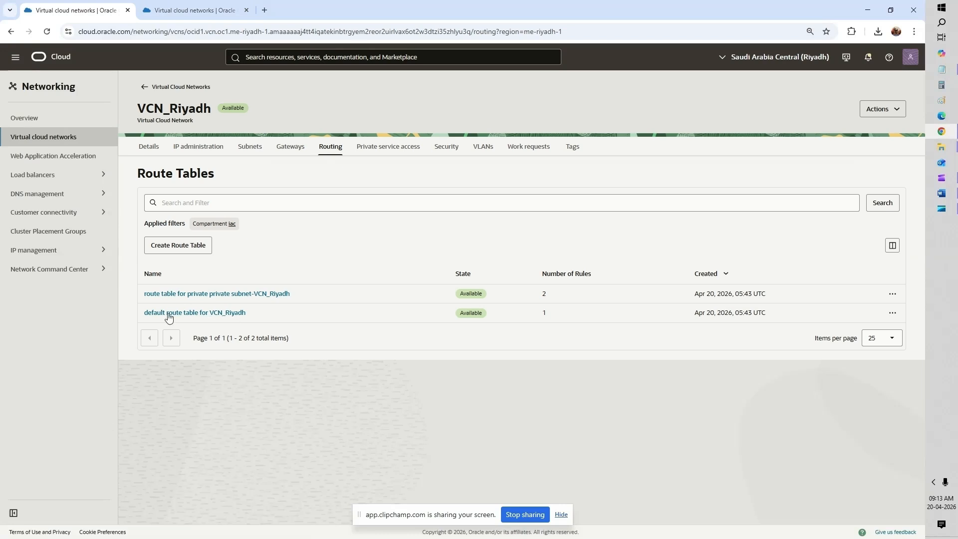
Step: Add a 10.3.0.0/16 rule targeting Dynamic Routing Gateway DRG_Riyadh to VCN_Riyadh's default route table
{"action": "left_click", "coordinate": [170, 313]}
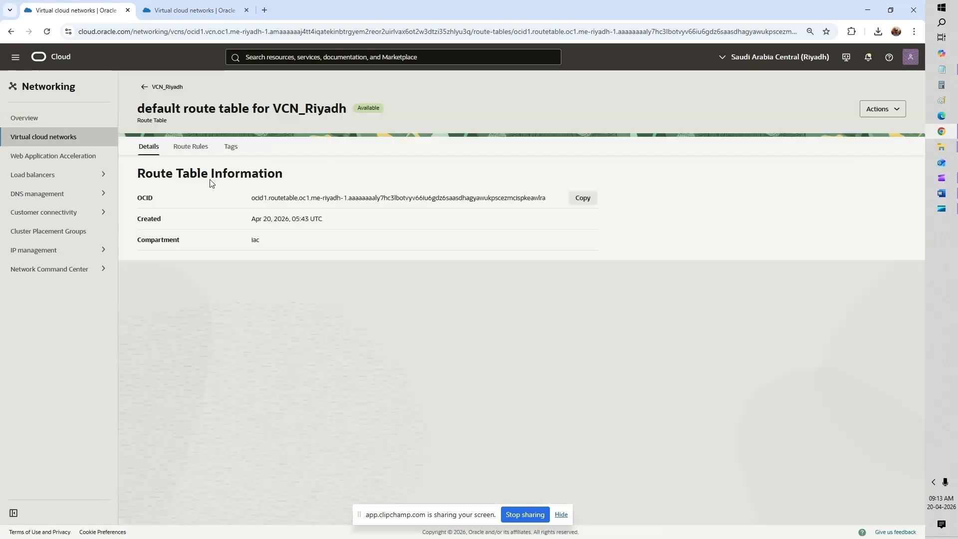
{"action": "left_click", "coordinate": [205, 157]}
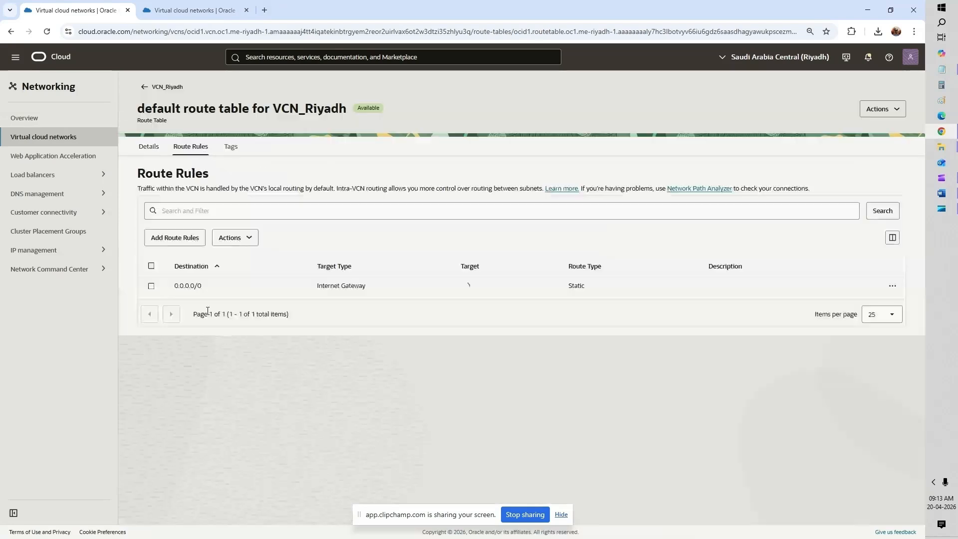
{"action": "left_click", "coordinate": [185, 239]}
{"action": "left_click", "coordinate": [80, 186]}
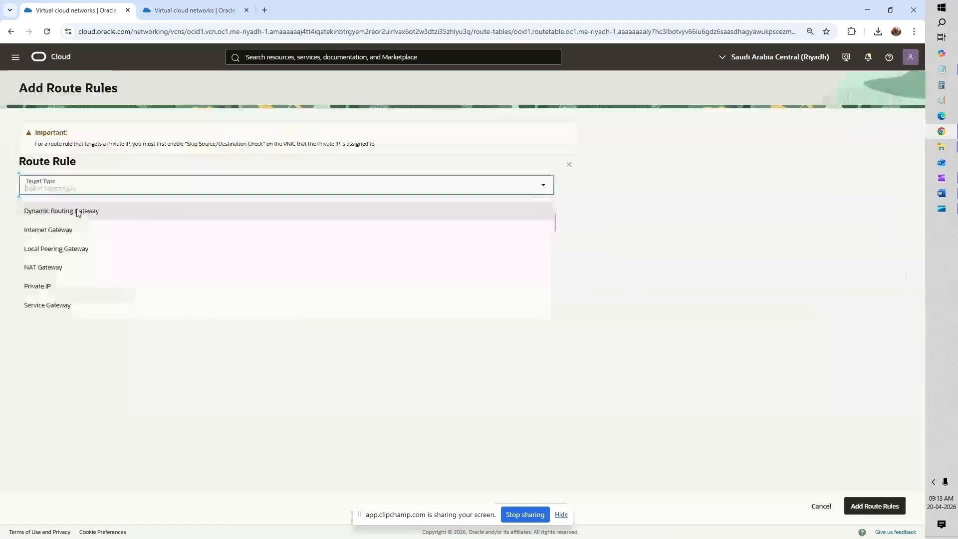
{"action": "left_click", "coordinate": [79, 212]}
{"action": "left_click", "coordinate": [78, 255]}
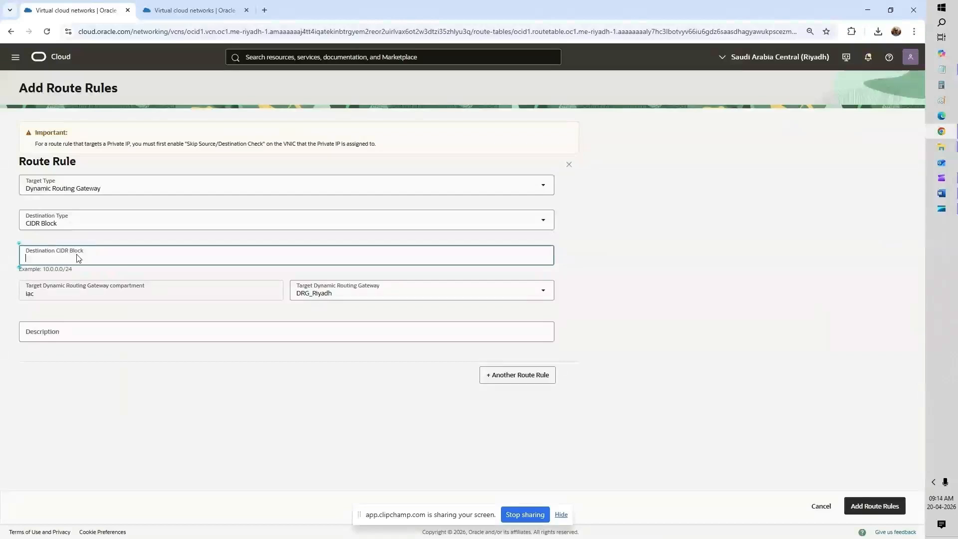
{"action": "type", "text": "10."}
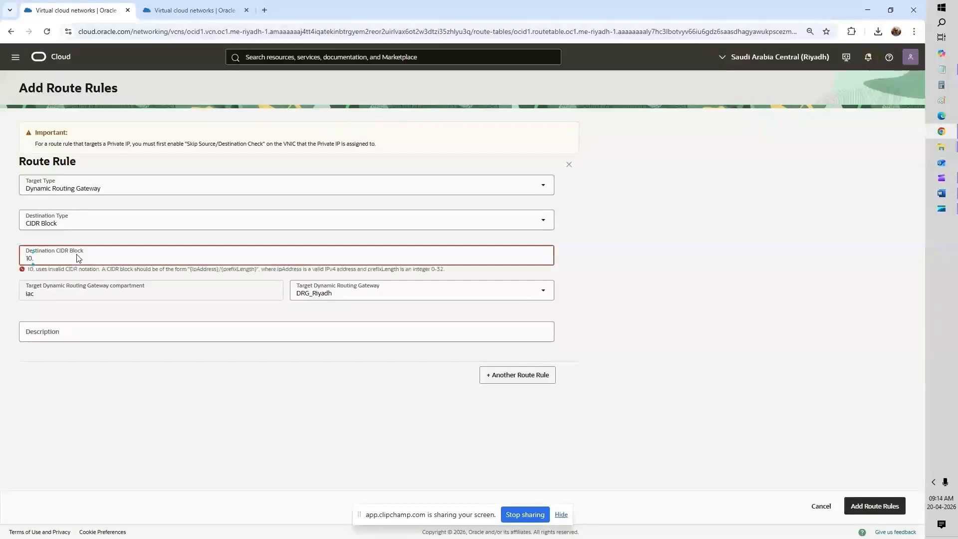
{"action": "type", "text": "3.0."}
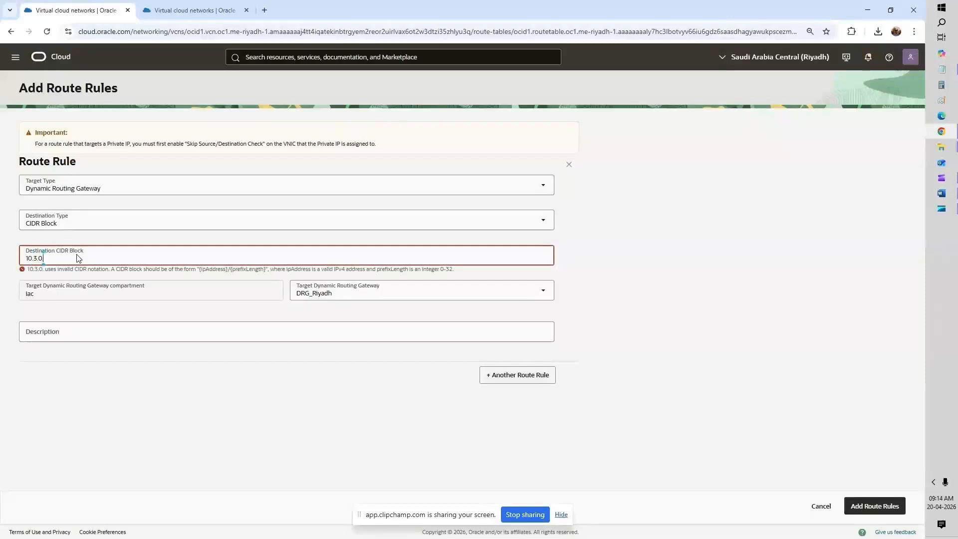
{"action": "type", "text": "0/"}
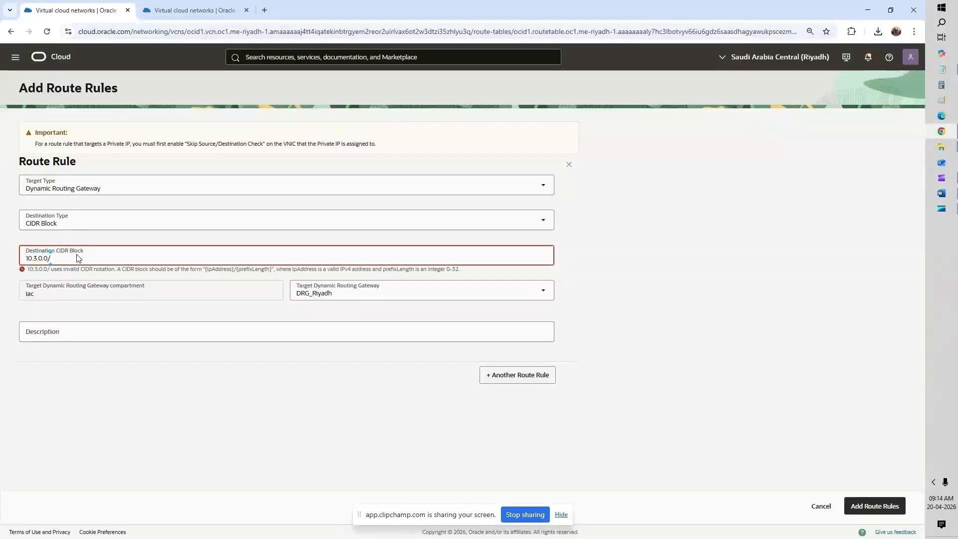
{"action": "type", "text": "16"}
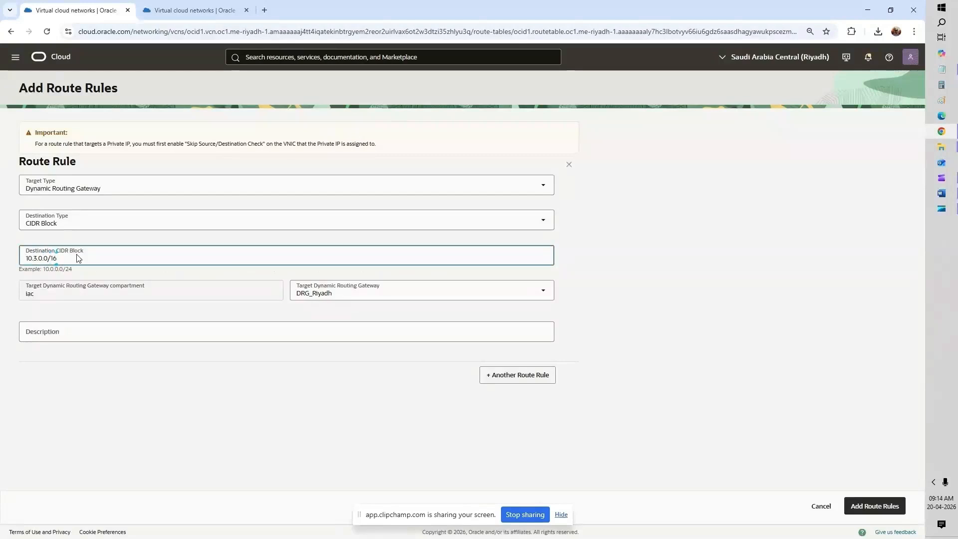
{"action": "type", "text": "\\"}
{"action": "left_click", "coordinate": [346, 394]}
{"action": "left_click", "coordinate": [874, 506]}
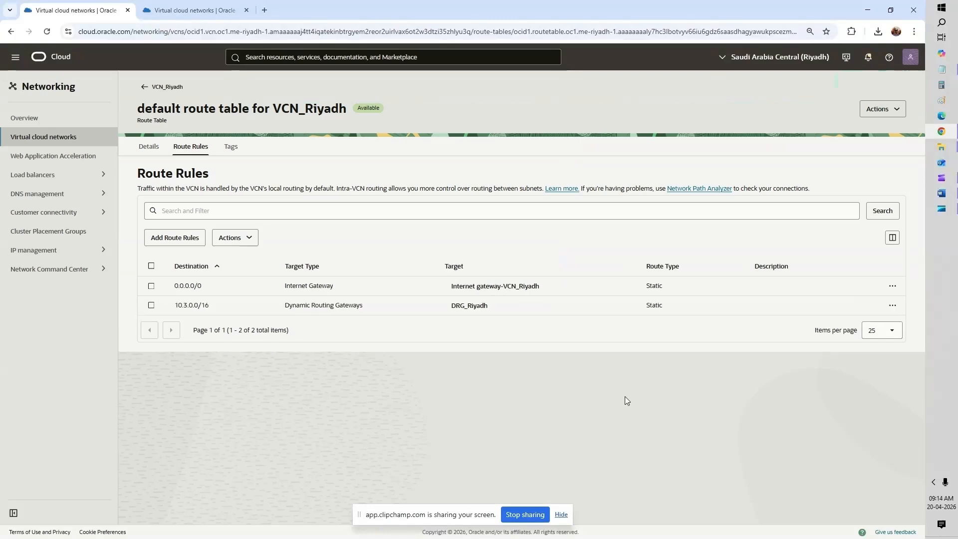
Step: Show the security rules of VCN_Riyadh's Default Security List
{"action": "left_click", "coordinate": [150, 92]}
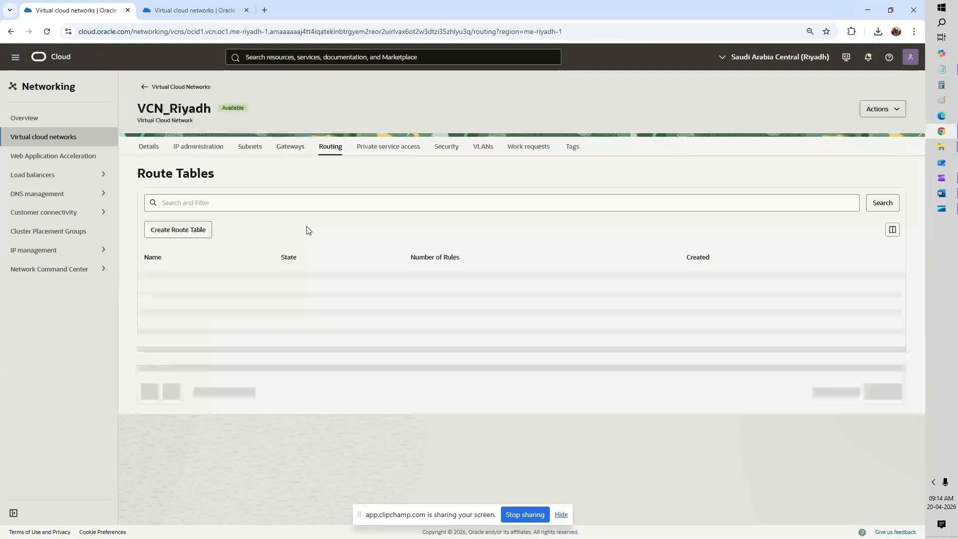
{"action": "left_click", "coordinate": [439, 148]}
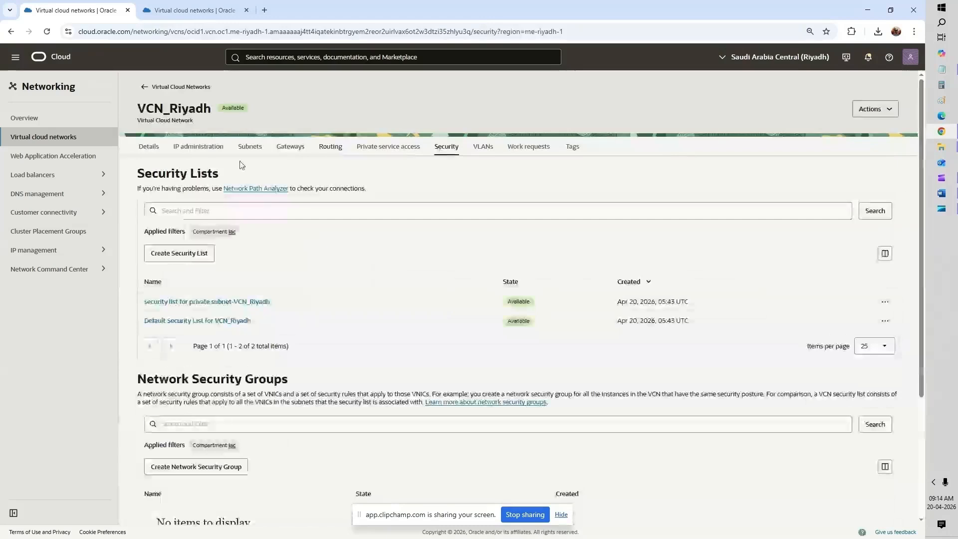
{"action": "left_click", "coordinate": [202, 323]}
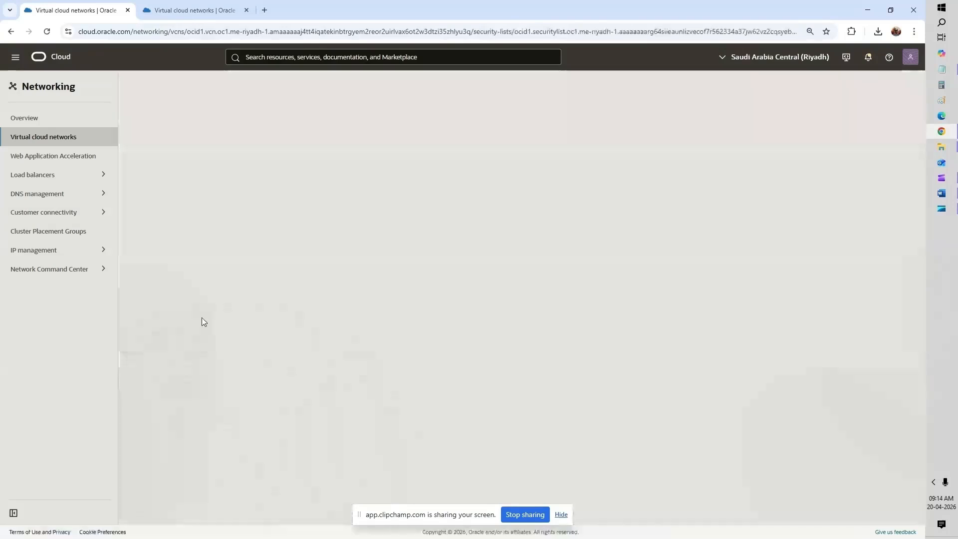
{"action": "left_click", "coordinate": [193, 164]}
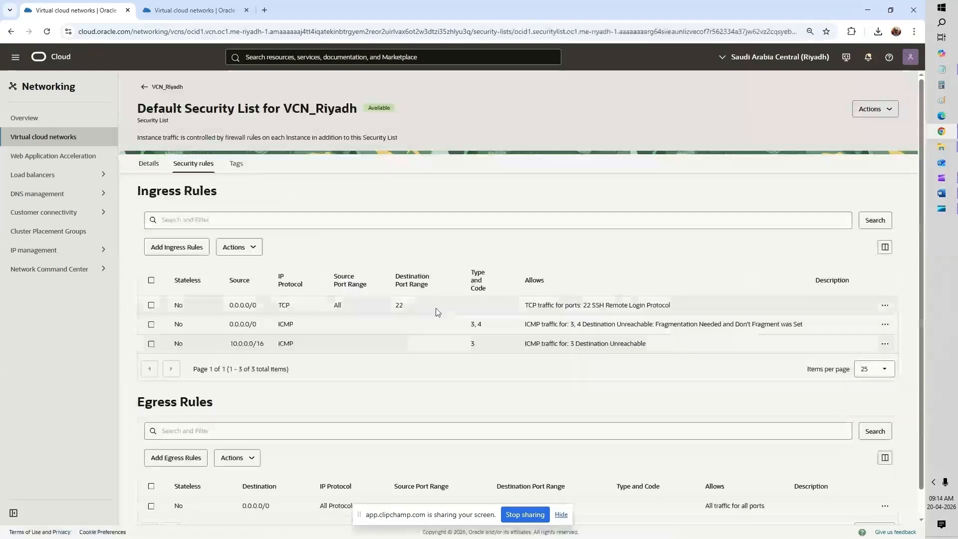
Step: Edit the port 22 ingress rule so its destination ports read 22,80, and save
{"action": "left_click", "coordinate": [886, 305]}
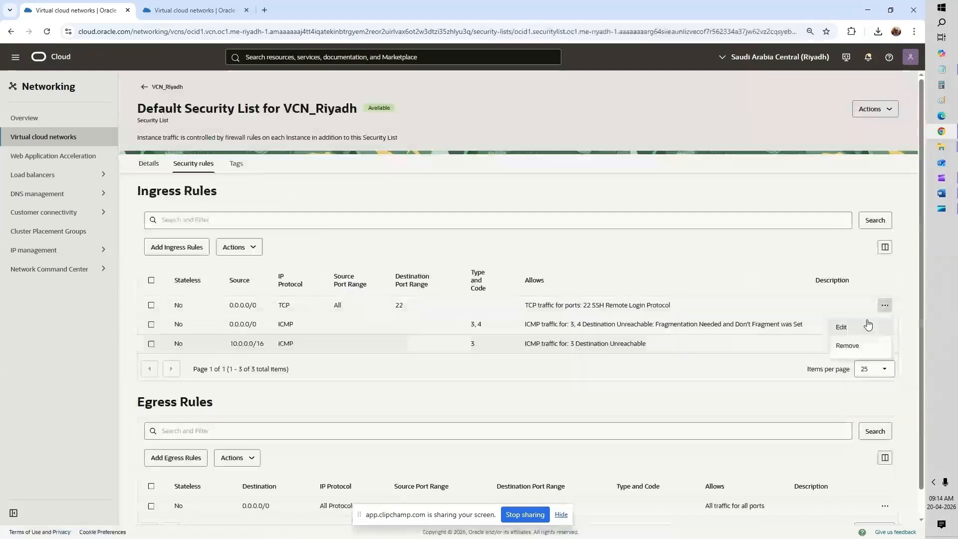
{"action": "left_click", "coordinate": [842, 327]}
{"action": "left_click", "coordinate": [552, 242]}
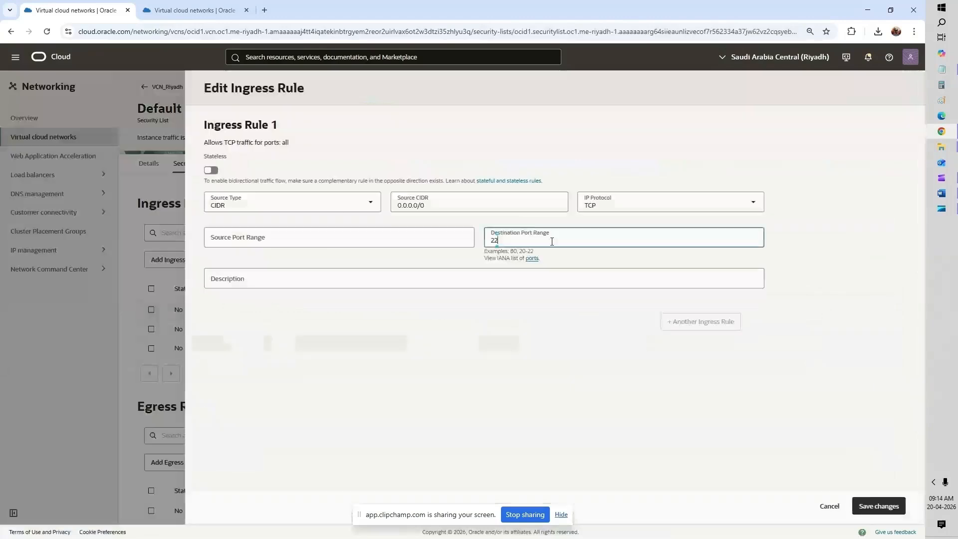
{"action": "type", "text": ",80"}
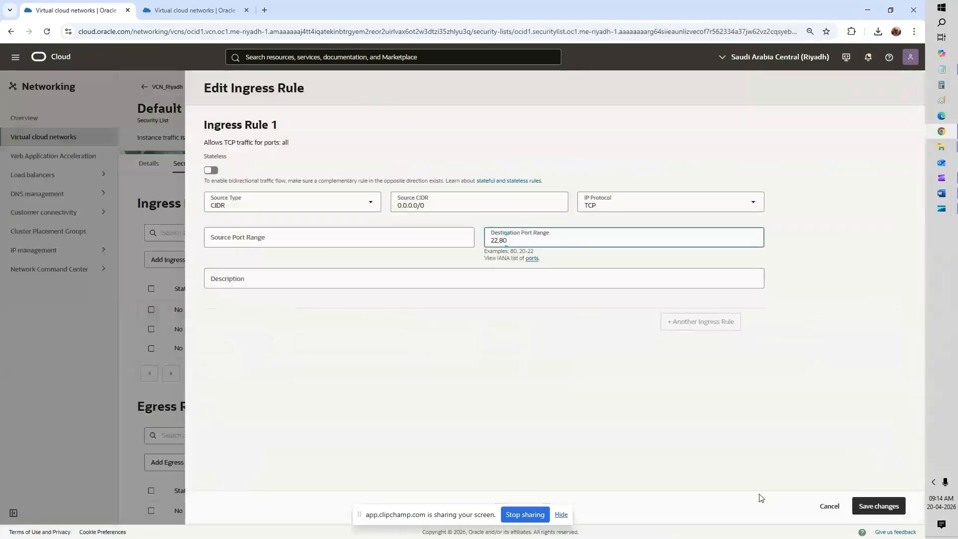
{"action": "left_click", "coordinate": [885, 509]}
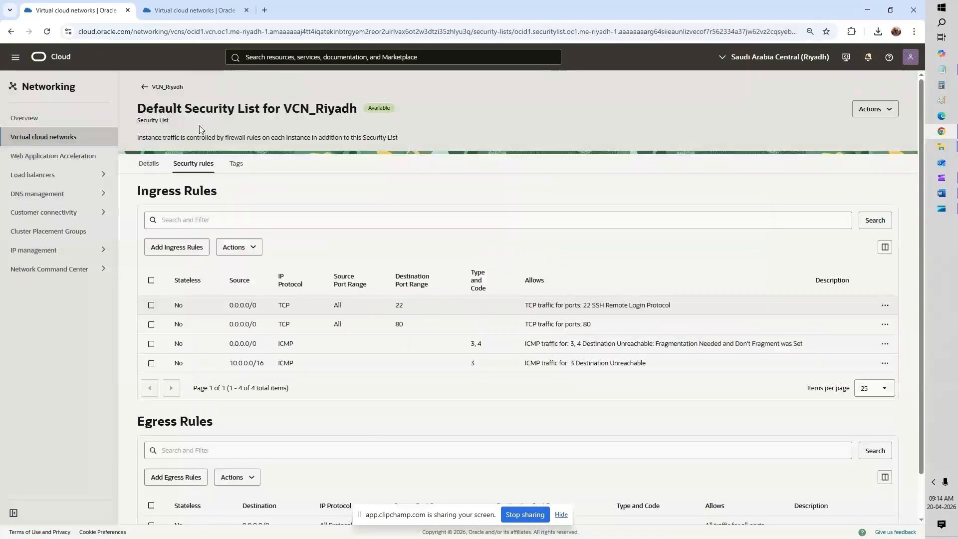
{"action": "scroll", "coordinate": [348, 316], "scroll_direction": "down", "scroll_amount": 1}
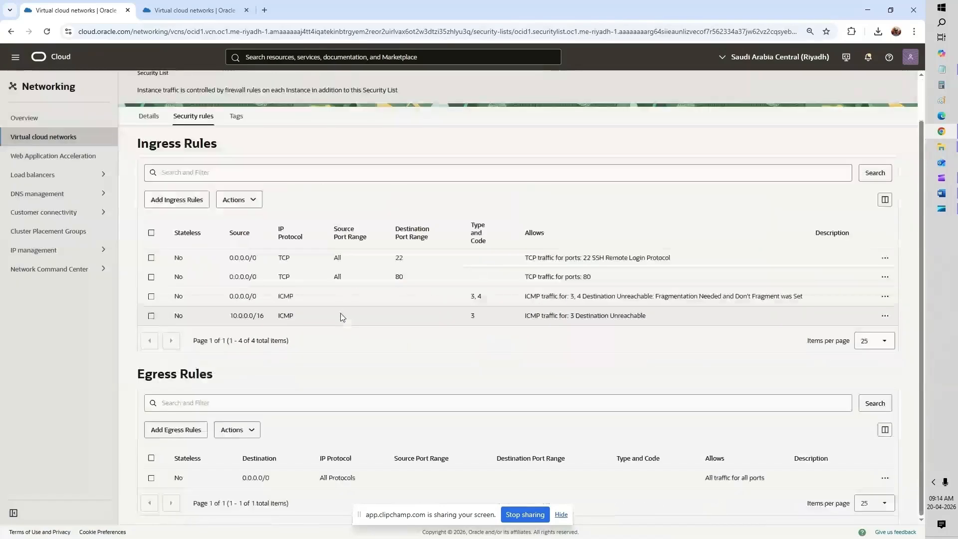
{"action": "scroll", "coordinate": [342, 317], "scroll_direction": "up", "scroll_amount": 1}
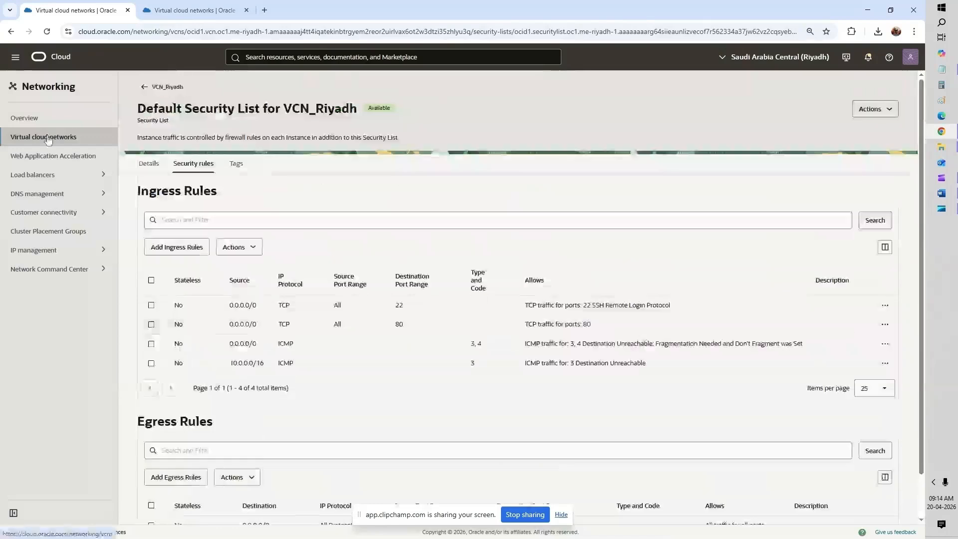
Step: In the Jeddah region tab, open the details page of VCN_Jeddah (10.3.0.0/16)
{"action": "left_click", "coordinate": [190, 10]}
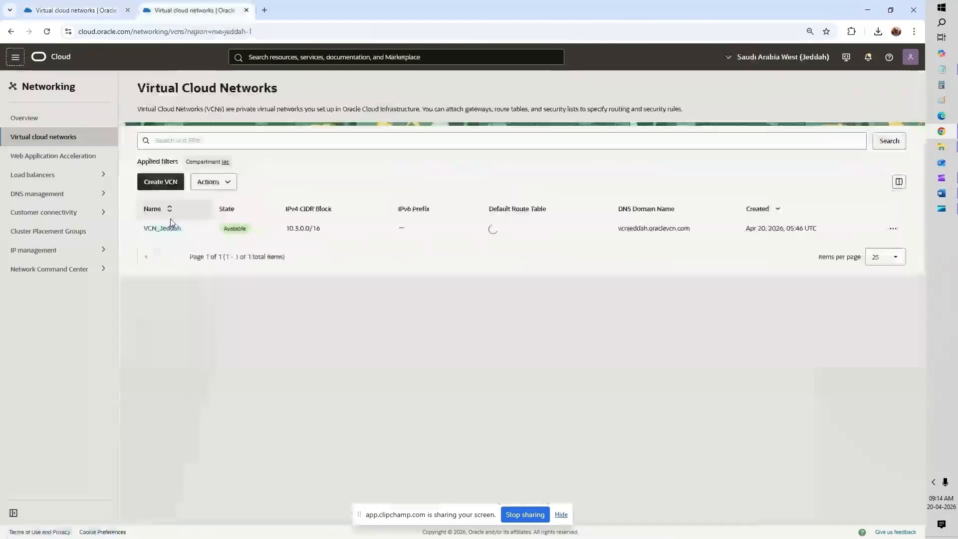
{"action": "left_click", "coordinate": [165, 228]}
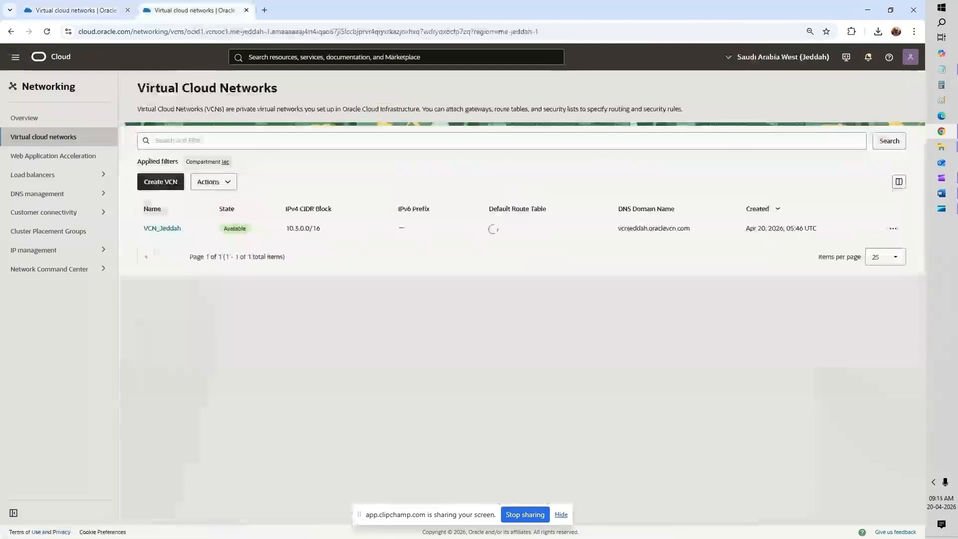
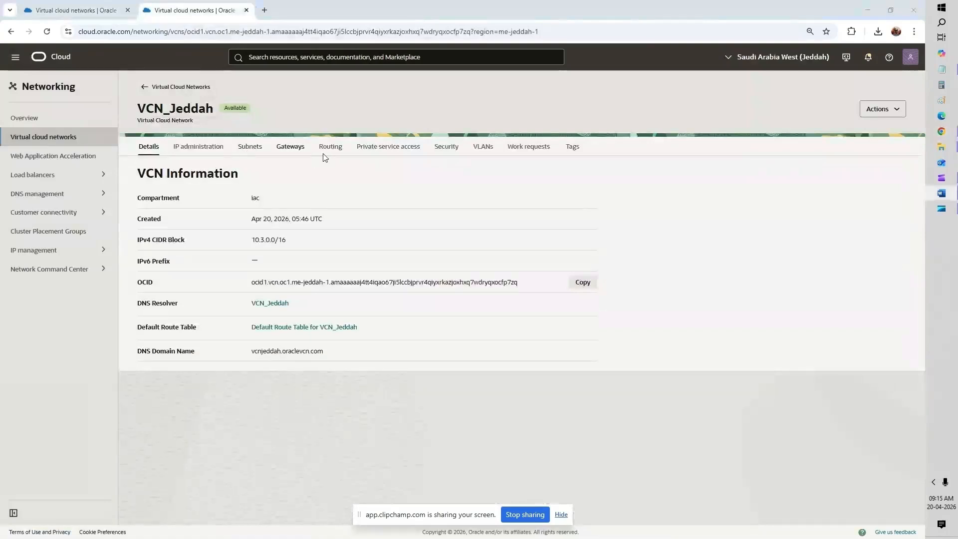
Step: Inspect Private_Subnet_Jeddah's security lists and details, then show VCN_Jeddah's route tables
{"action": "left_click", "coordinate": [247, 149]}
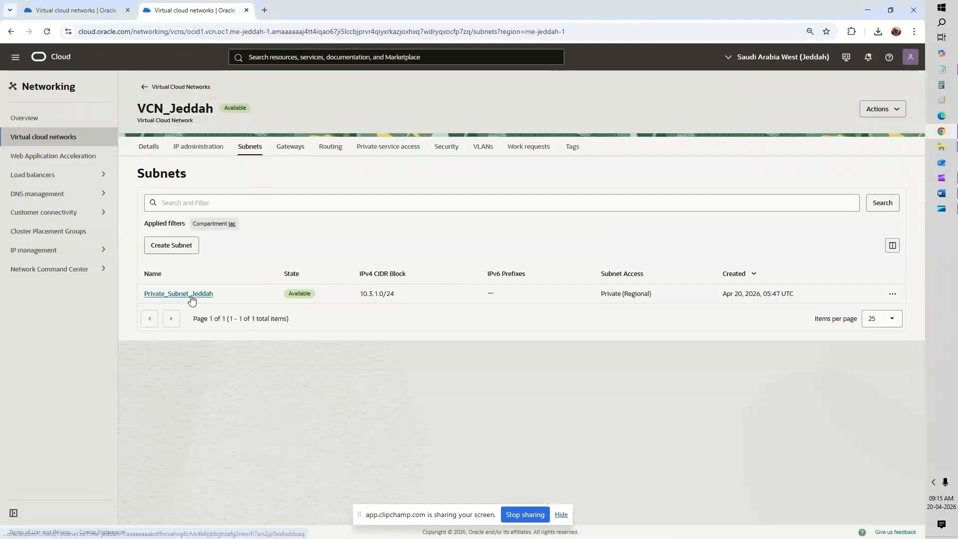
{"action": "left_click", "coordinate": [191, 298]}
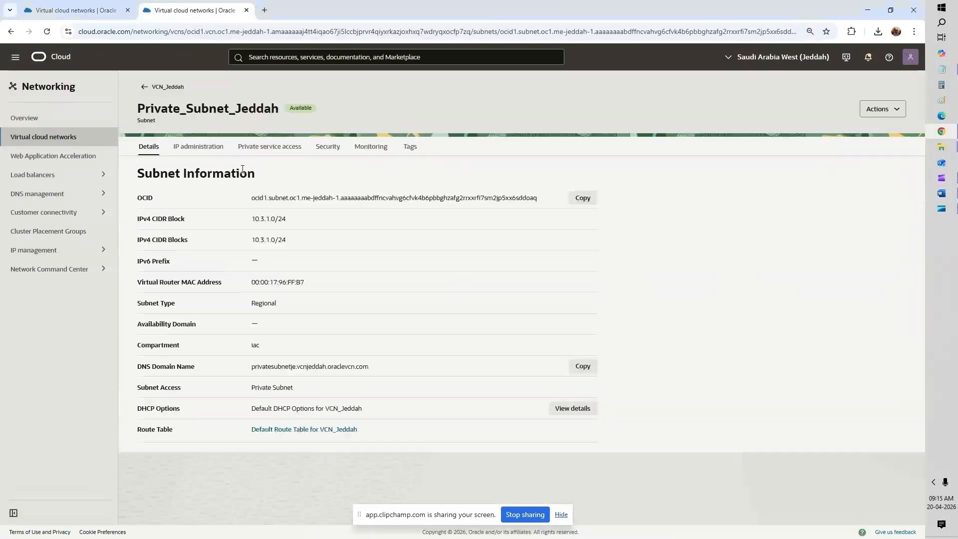
{"action": "left_click", "coordinate": [334, 152]}
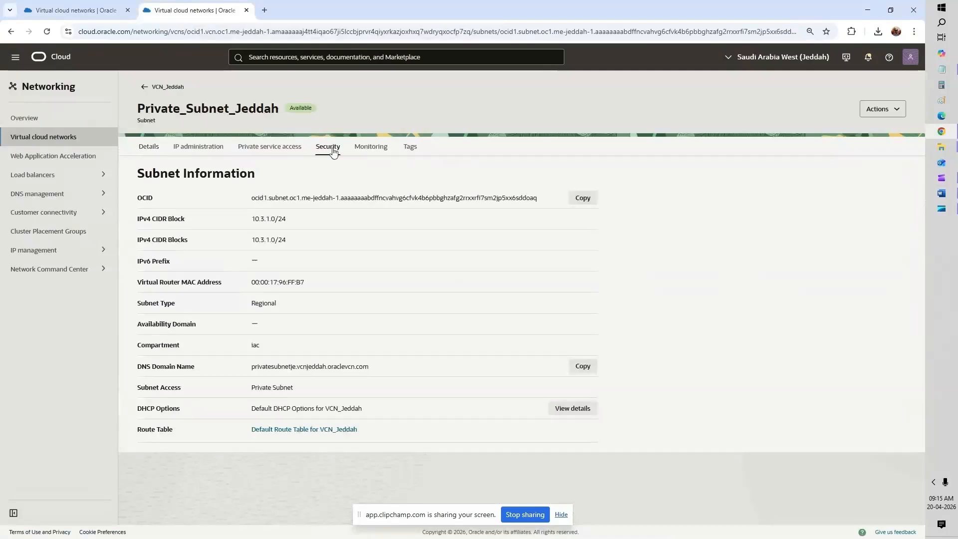
{"action": "left_click", "coordinate": [150, 147]}
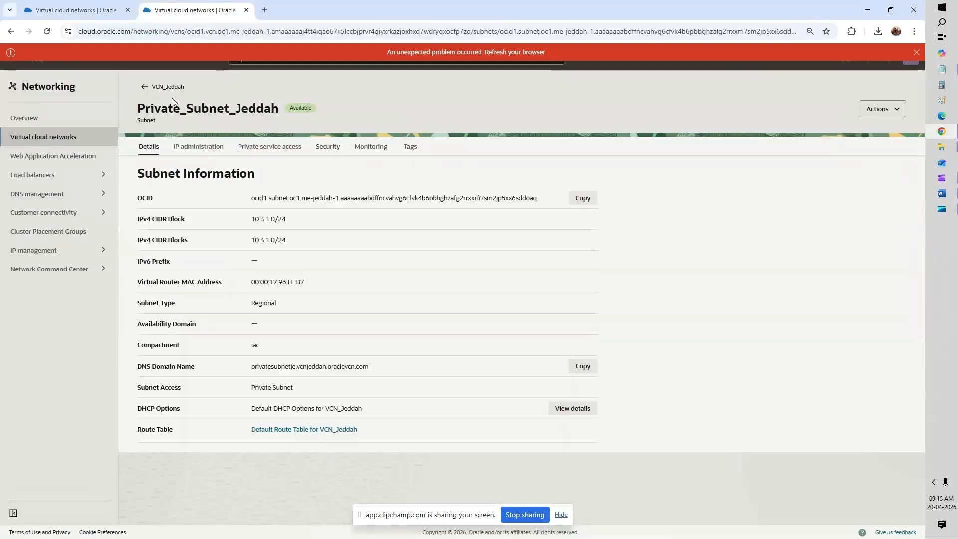
{"action": "left_click", "coordinate": [145, 90]}
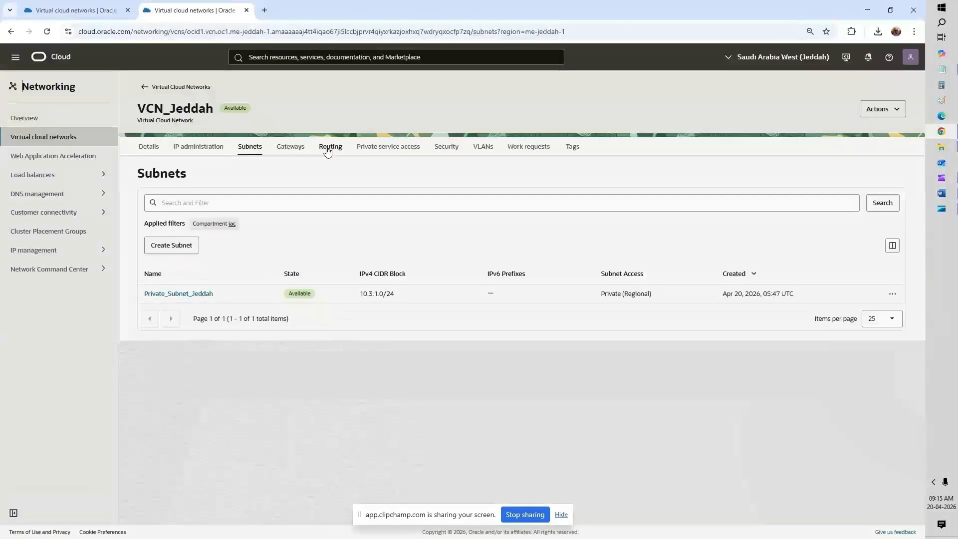
{"action": "left_click", "coordinate": [327, 150]}
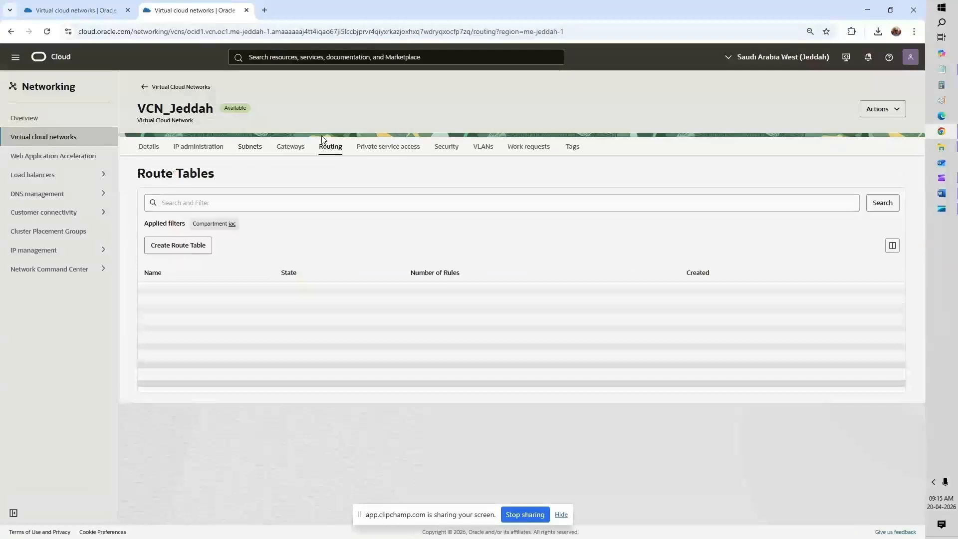
Step: In VCN_Jeddah's default route table, add a Dynamic Routing Gateway rule sending 10.0.0.0/16 to DRG_Jeddah
{"action": "left_click", "coordinate": [182, 297]}
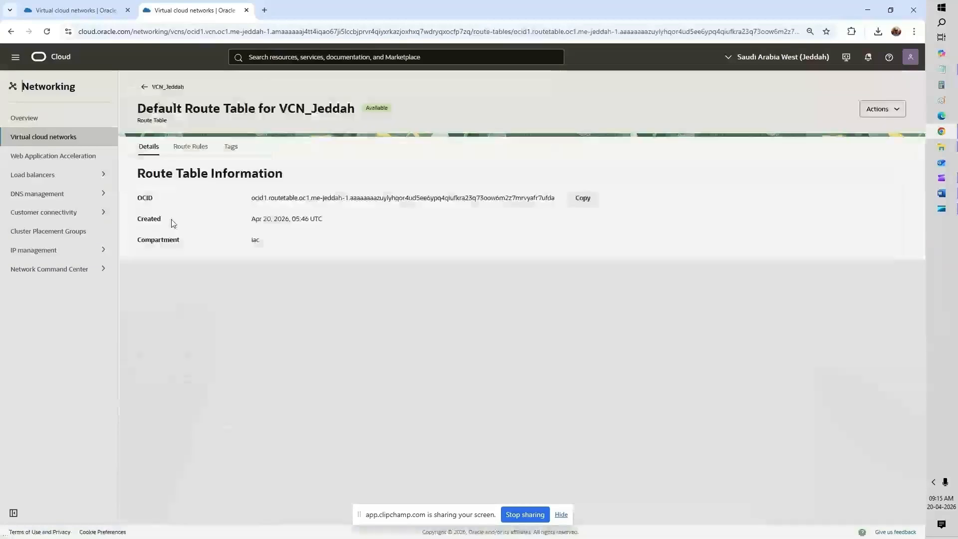
{"action": "left_click", "coordinate": [184, 145]}
{"action": "left_click", "coordinate": [196, 238]}
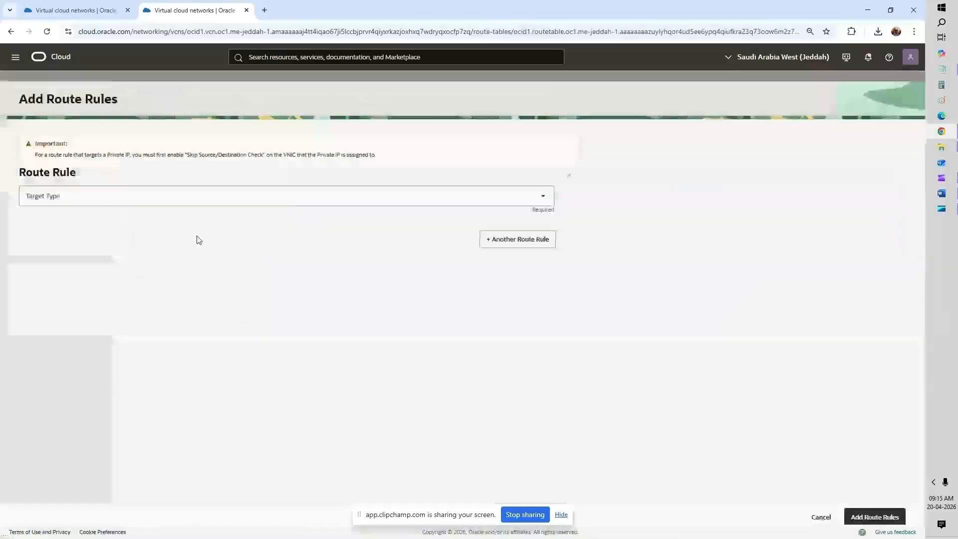
{"action": "left_click", "coordinate": [81, 189]}
{"action": "left_click", "coordinate": [62, 211]}
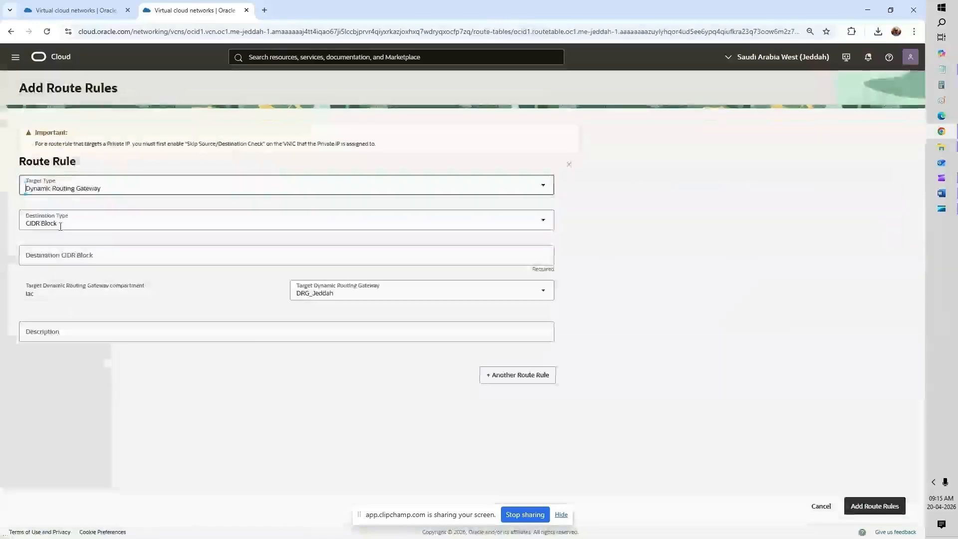
{"action": "left_click", "coordinate": [66, 255]}
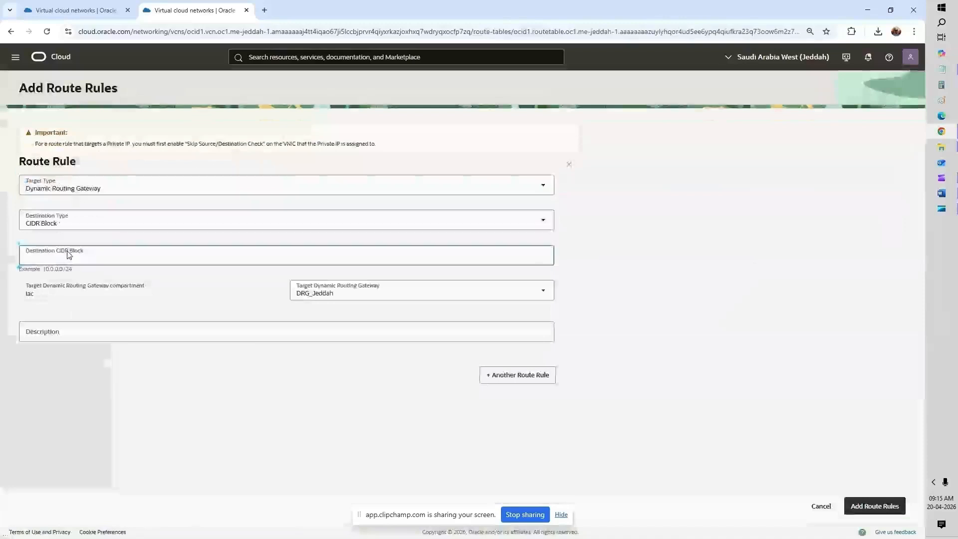
{"action": "type", "text": "10.0.0."}
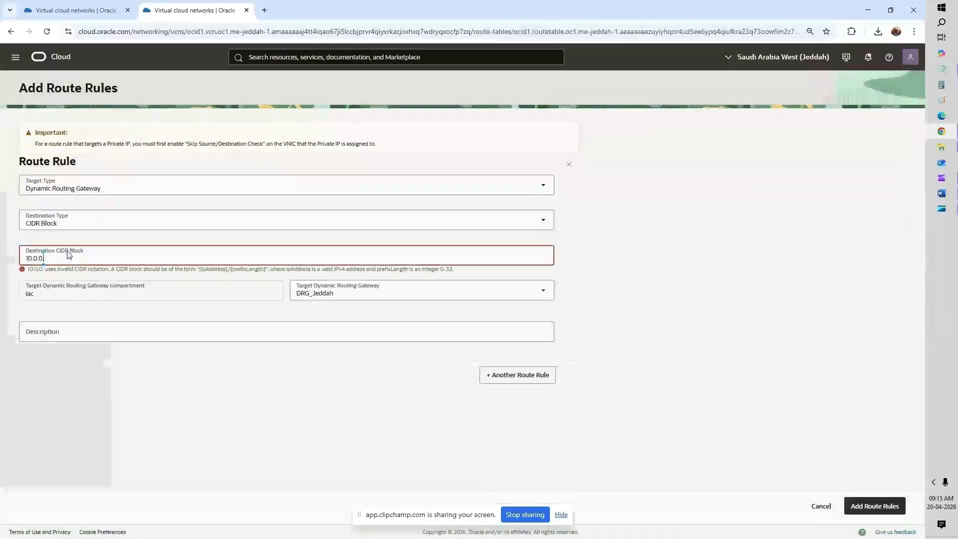
{"action": "type", "text": "0/16"}
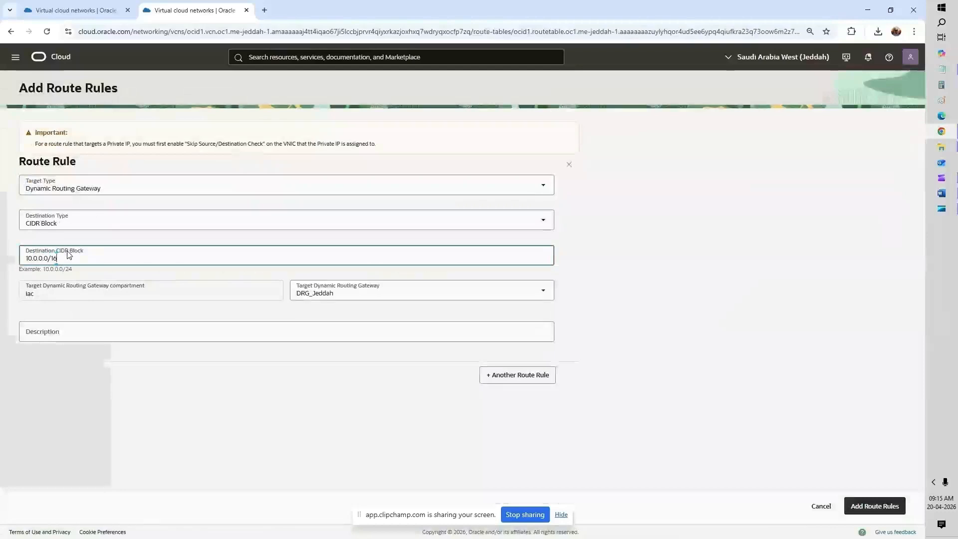
{"action": "left_click", "coordinate": [887, 507]}
{"action": "right_click", "coordinate": [56, 55]}
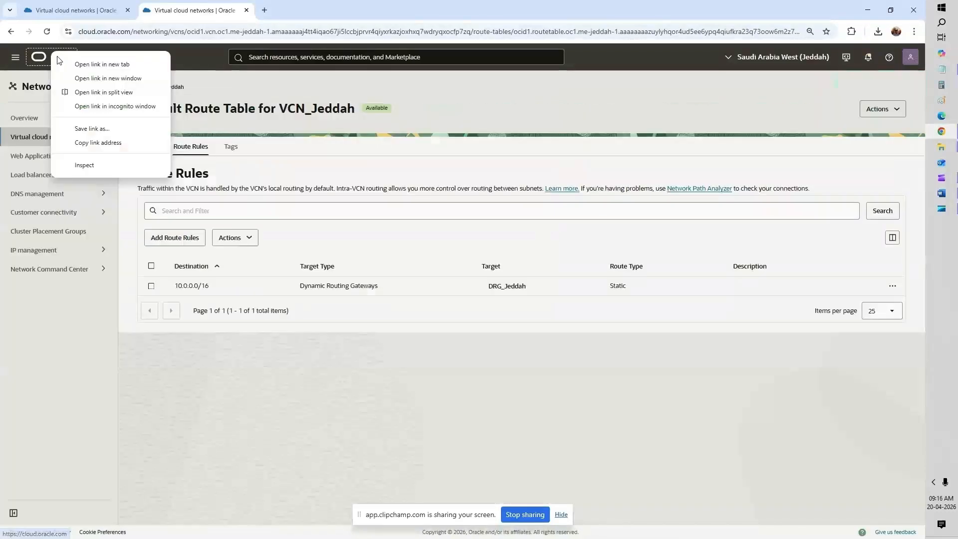
Step: Open the networking console in a new browser tab, then return to the Jeddah route table
{"action": "left_click", "coordinate": [80, 11]}
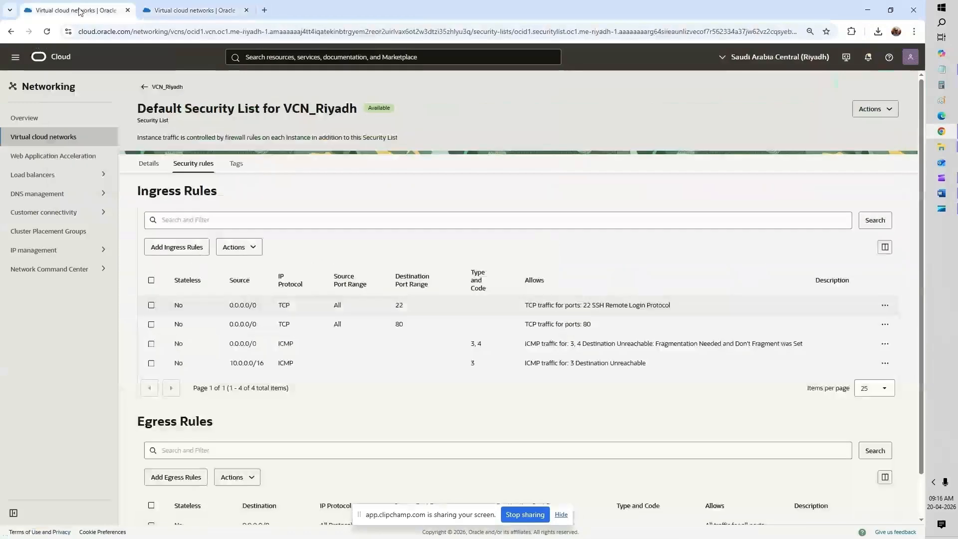
{"action": "middle_click", "coordinate": [43, 136]}
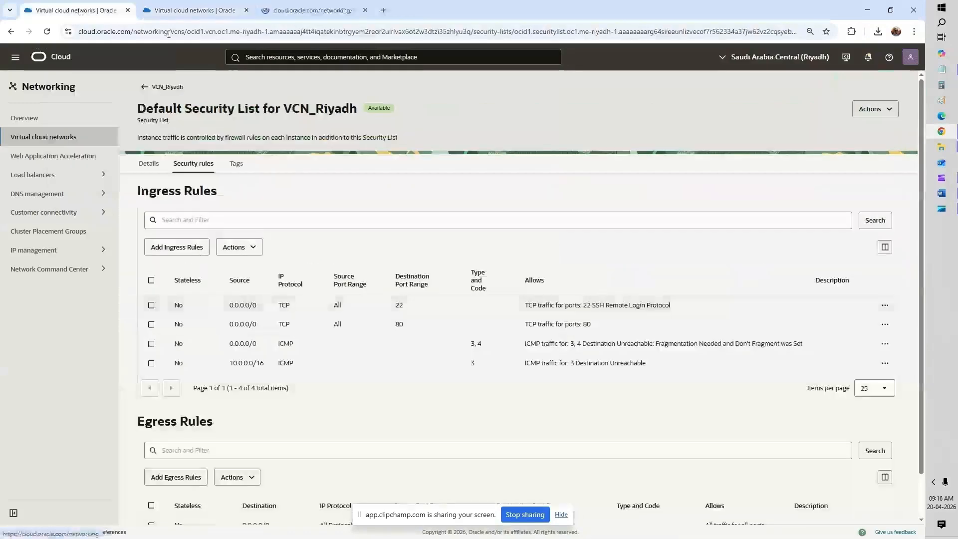
{"action": "left_click", "coordinate": [192, 10]}
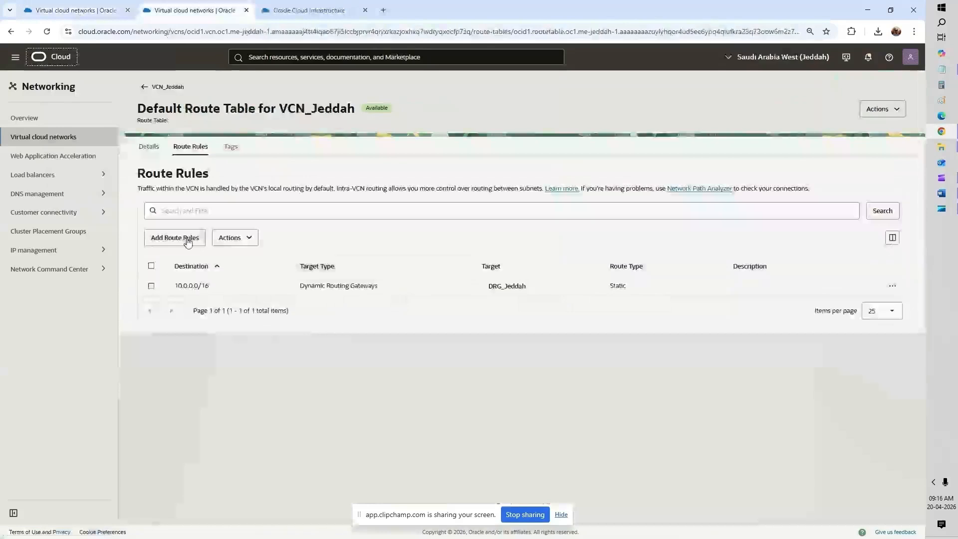
Step: Add a route rule sending 0.0.0.0/0 to the NAT gateway NAT_Jeddah
{"action": "left_click", "coordinate": [187, 239]}
{"action": "left_click", "coordinate": [118, 185]}
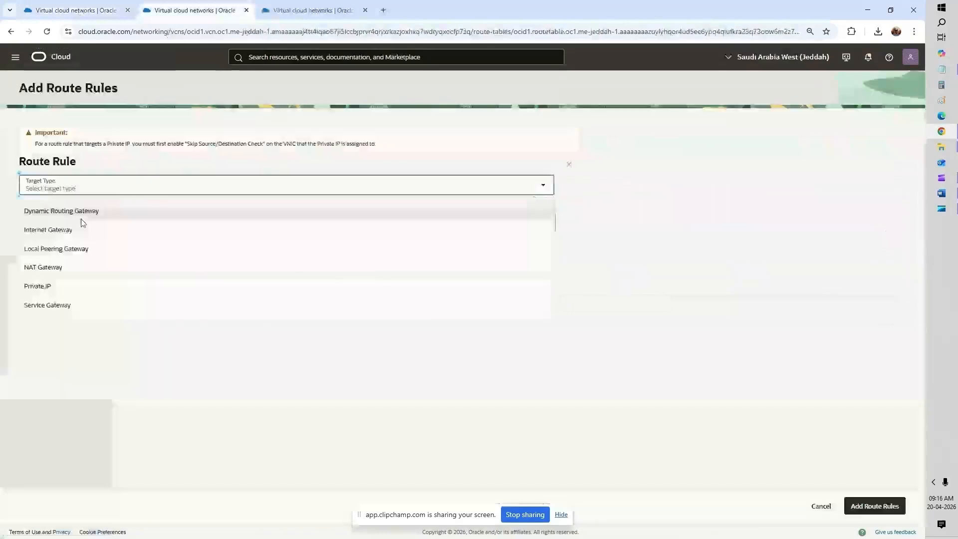
{"action": "left_click", "coordinate": [58, 268]}
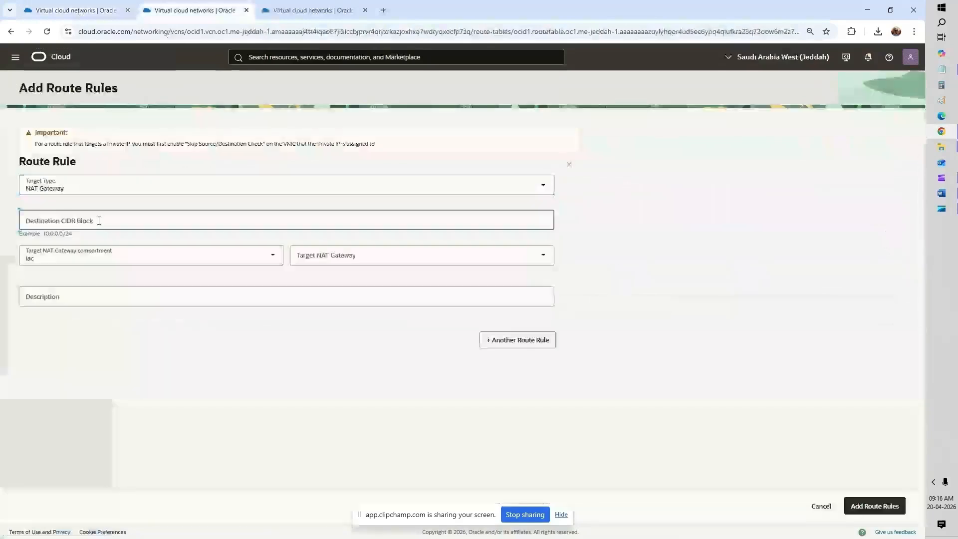
{"action": "left_click", "coordinate": [98, 220]}
{"action": "type", "text": "0.0."}
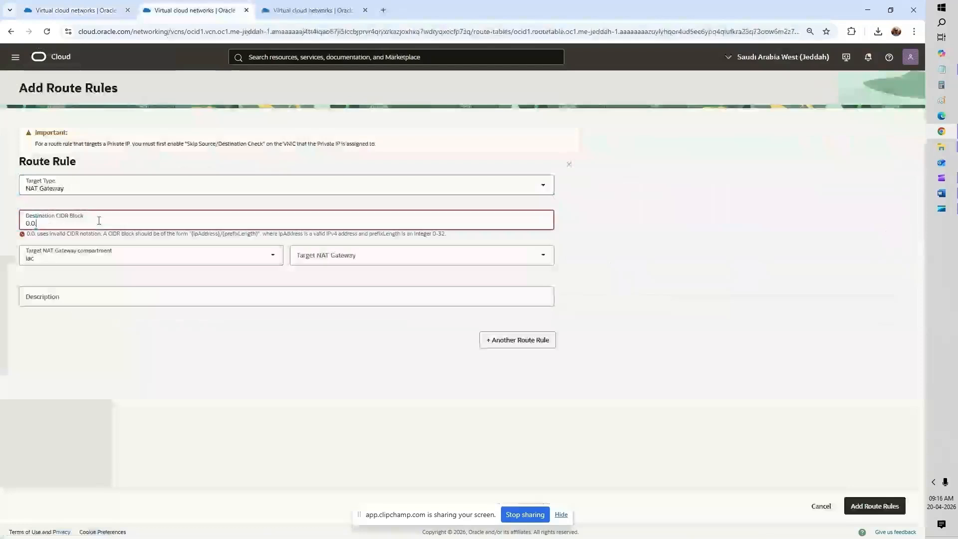
{"action": "type", "text": "0.0/0"}
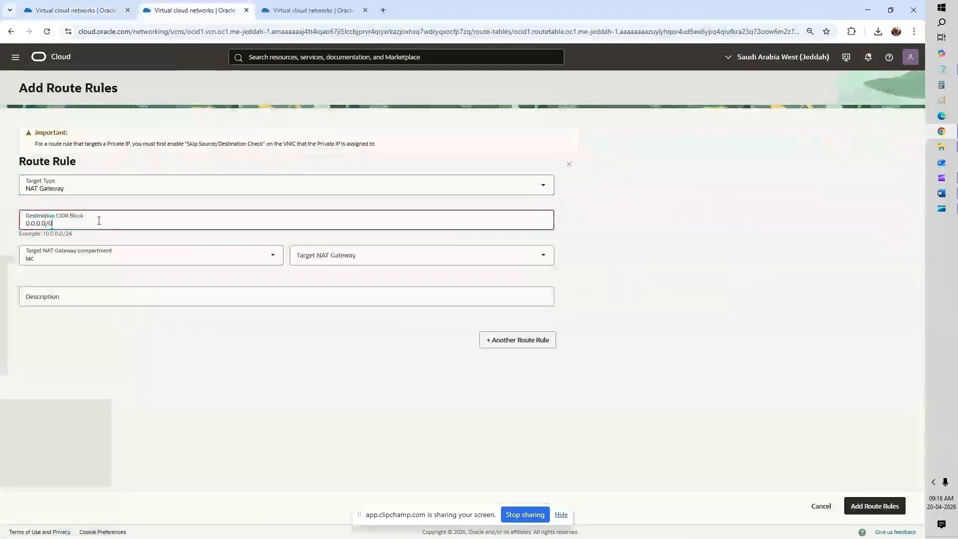
{"action": "left_click", "coordinate": [319, 256]}
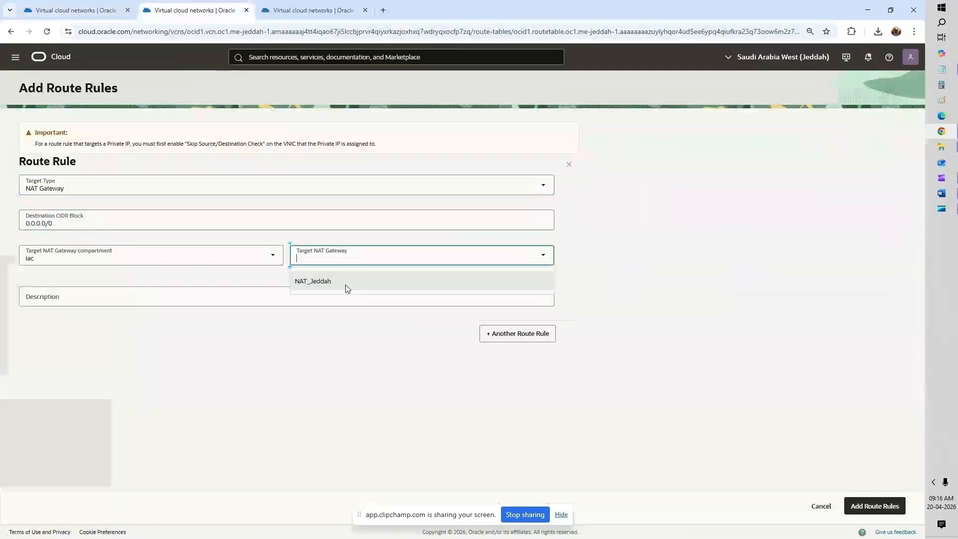
{"action": "left_click", "coordinate": [347, 288]}
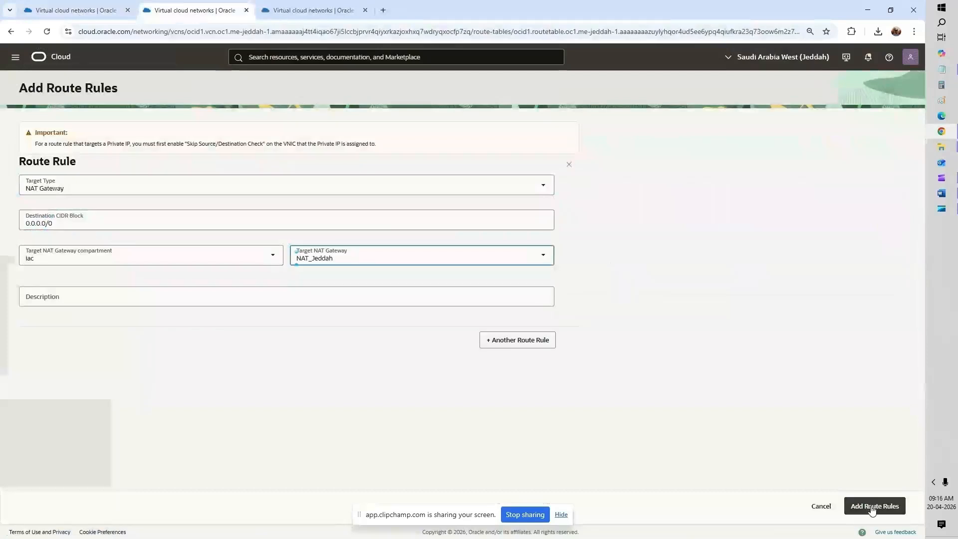
{"action": "left_click", "coordinate": [872, 511]}
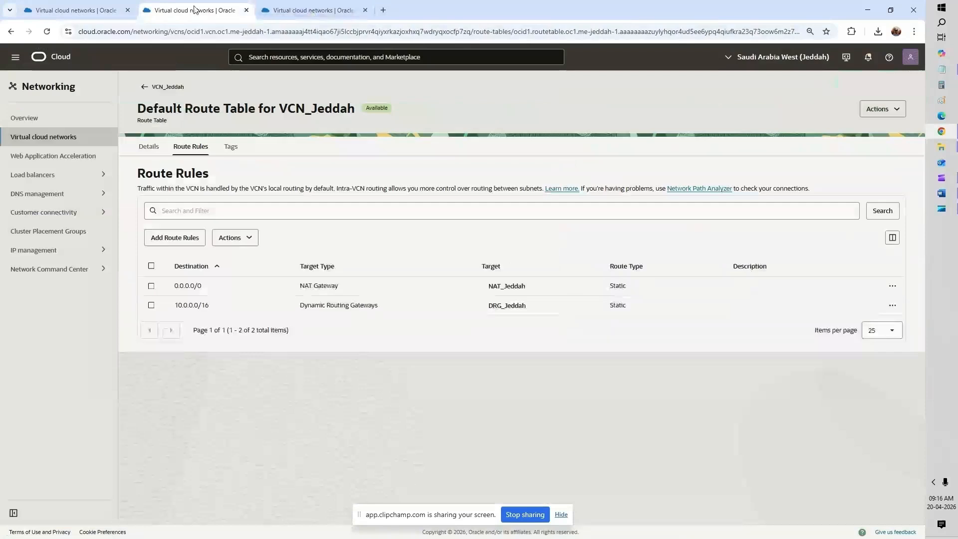
Step: Check the Riyadh tab, select the 10.0.0.0/16 destination text, and return to VCN_Jeddah
{"action": "left_click", "coordinate": [287, 15]}
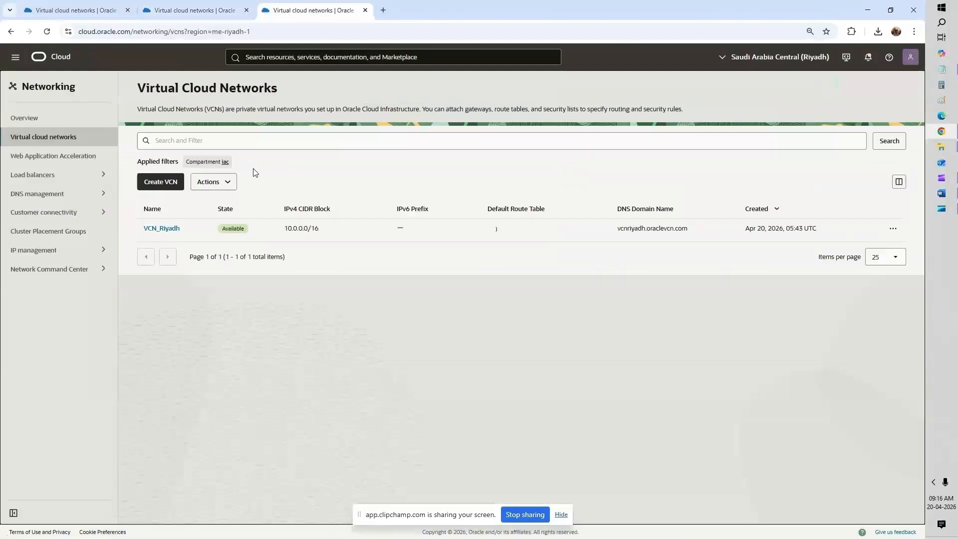
{"action": "left_click", "coordinate": [227, 5]}
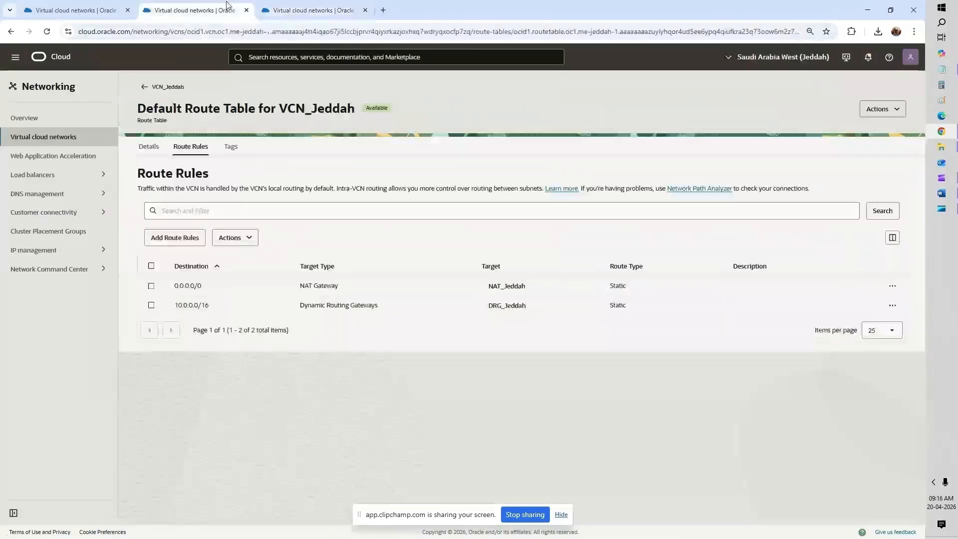
{"action": "left_click_drag", "start_coordinate": [208, 302], "coordinate": [203, 303]}
{"action": "triple_click", "coordinate": [197, 305]}
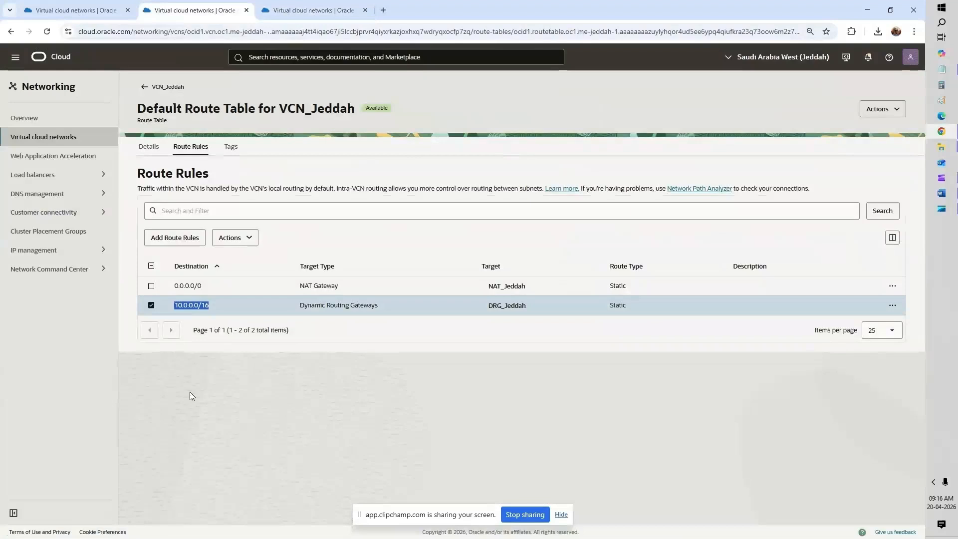
{"action": "left_click", "coordinate": [143, 95]}
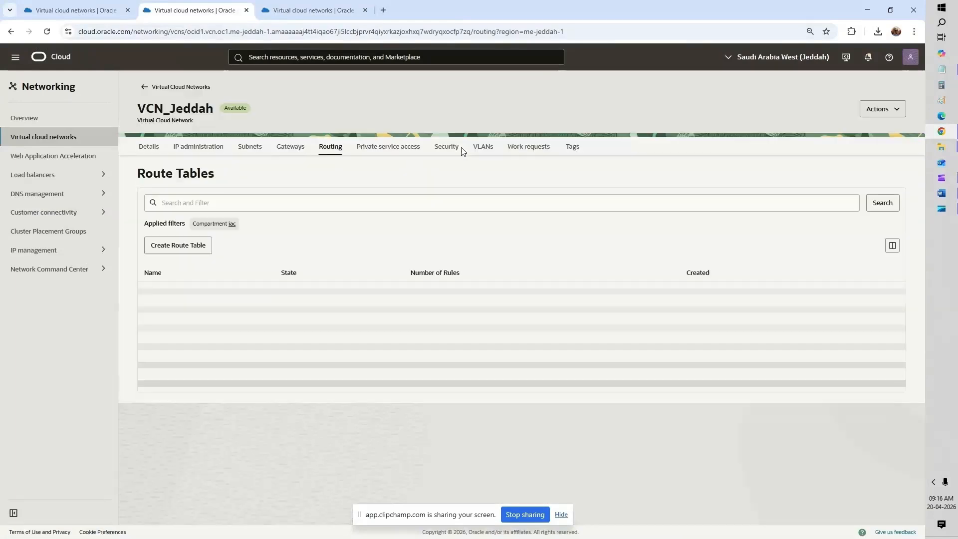
Step: Open VCN_Jeddah's Default Security List rules and start editing the port 22 rule, then cancel
{"action": "left_click", "coordinate": [462, 149]}
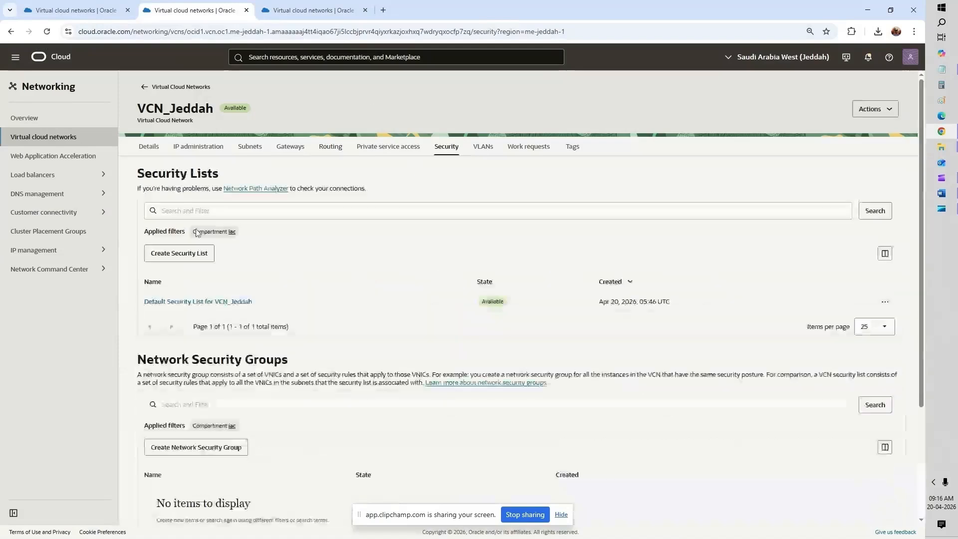
{"action": "left_click", "coordinate": [217, 302]}
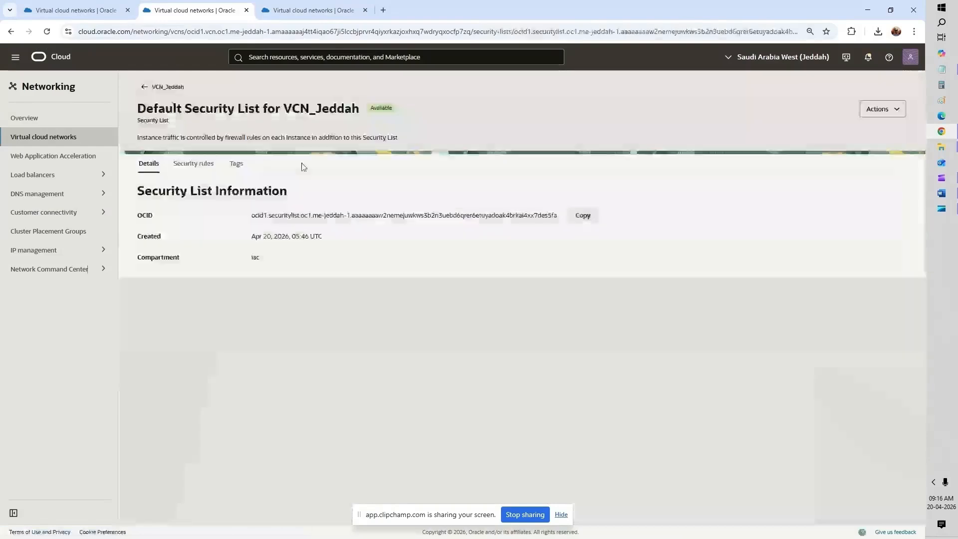
{"action": "left_click", "coordinate": [195, 166]}
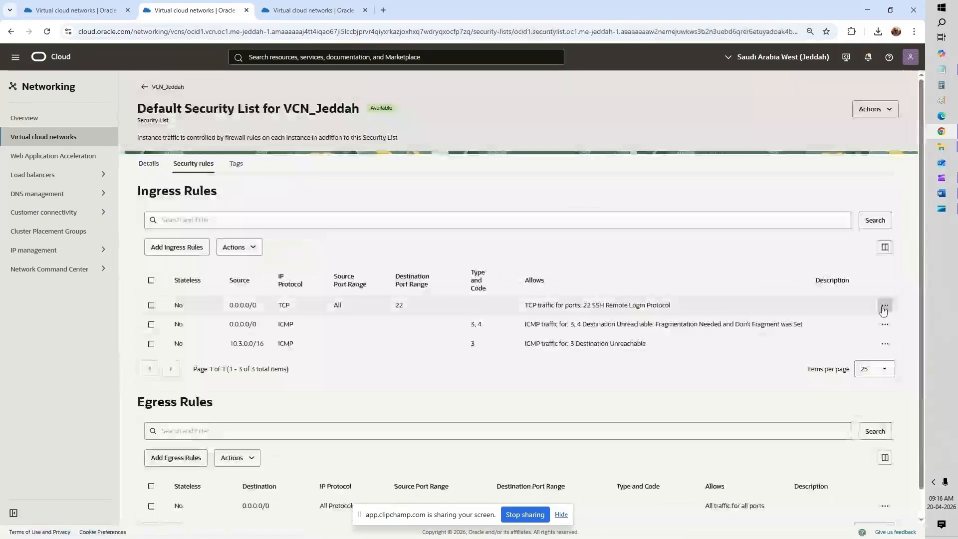
{"action": "left_click", "coordinate": [884, 306]}
{"action": "left_click", "coordinate": [843, 328]}
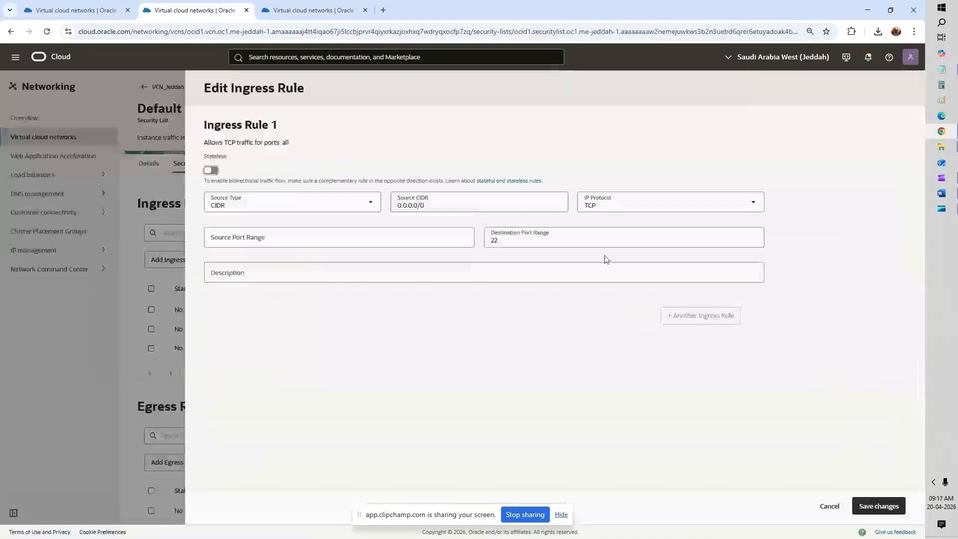
{"action": "left_click", "coordinate": [528, 237]}
{"action": "type", "text": "22,8"}
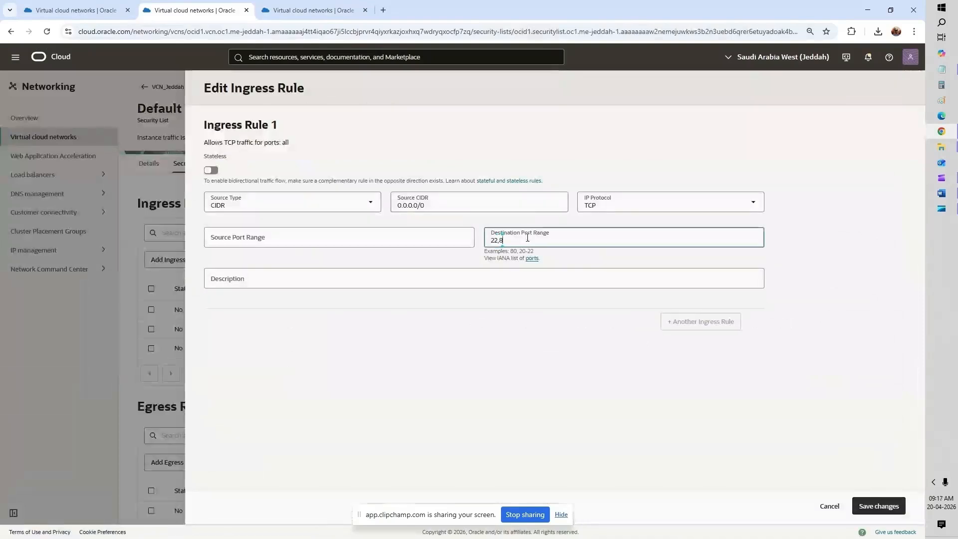
{"action": "left_click", "coordinate": [829, 506]}
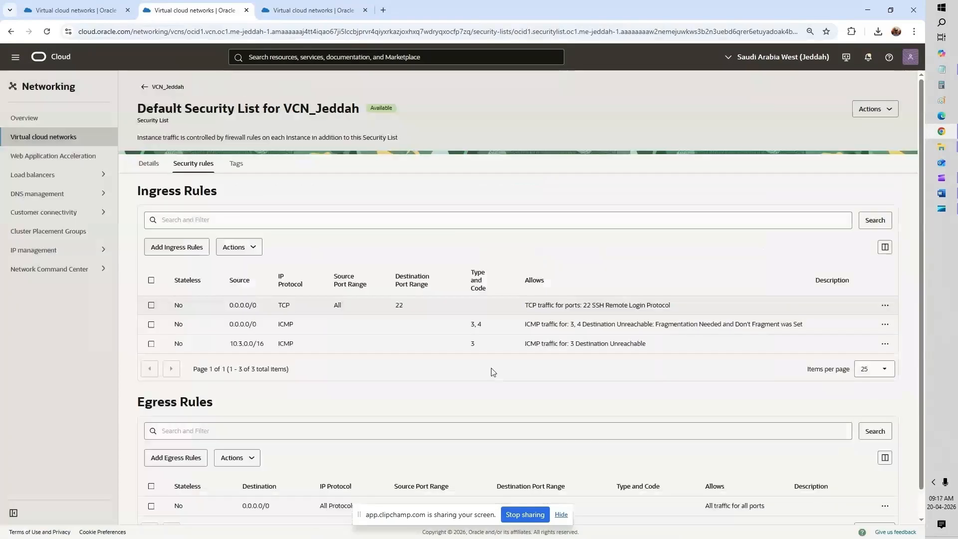
Step: Review the TCP port 80 ingress rule's 0.0.0.0/0 source range in the rules list
{"action": "scroll", "coordinate": [385, 344], "scroll_direction": "down", "scroll_amount": 1}
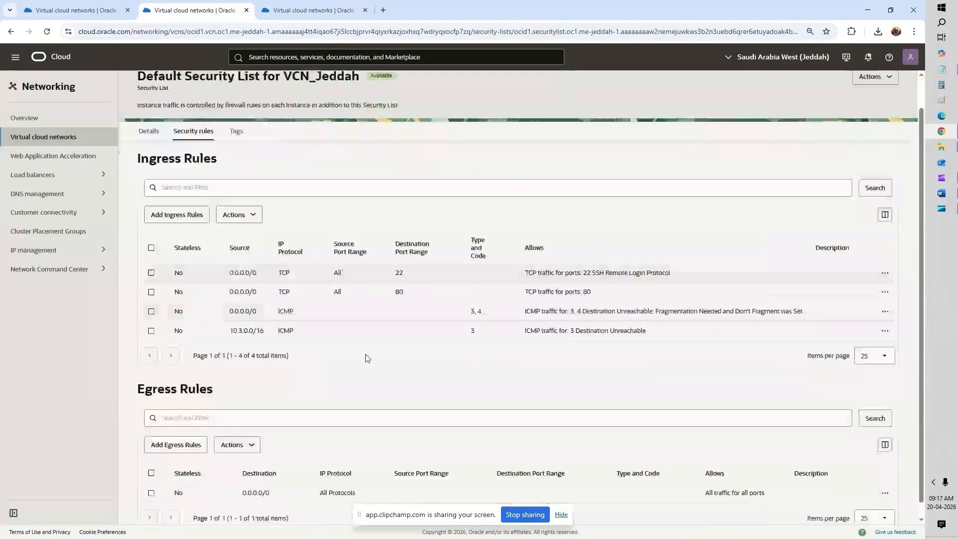
{"action": "scroll", "coordinate": [367, 358], "scroll_direction": "down", "scroll_amount": 1}
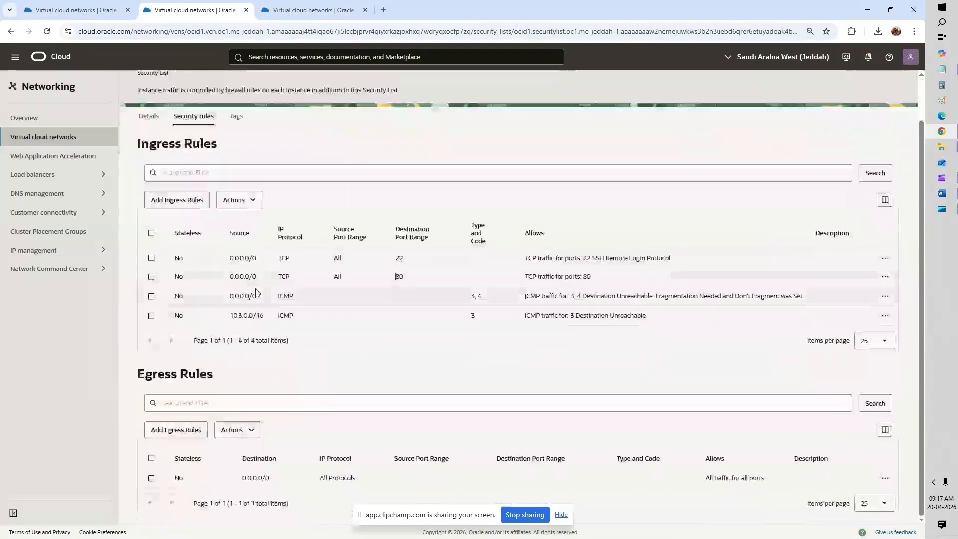
{"action": "double_click", "coordinate": [242, 276]}
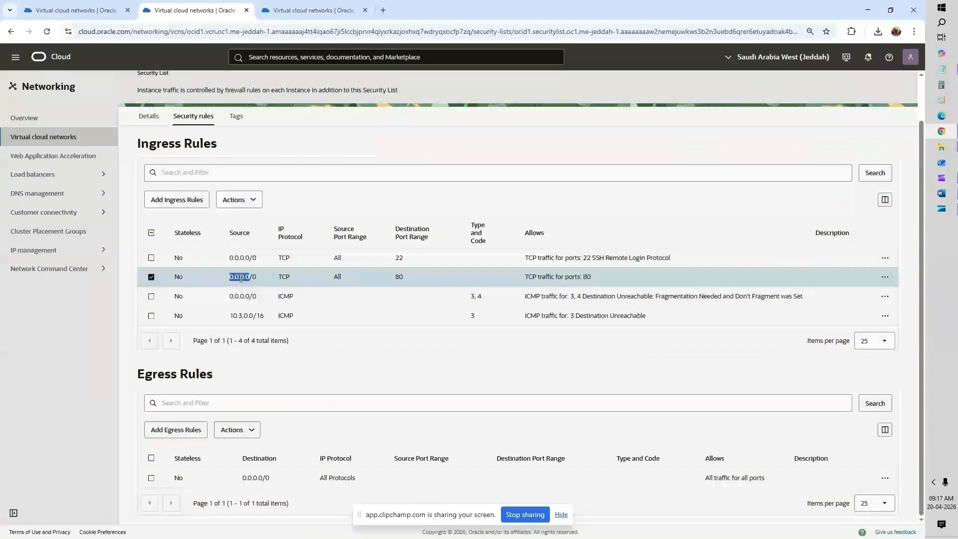
{"action": "triple_click", "coordinate": [242, 278]}
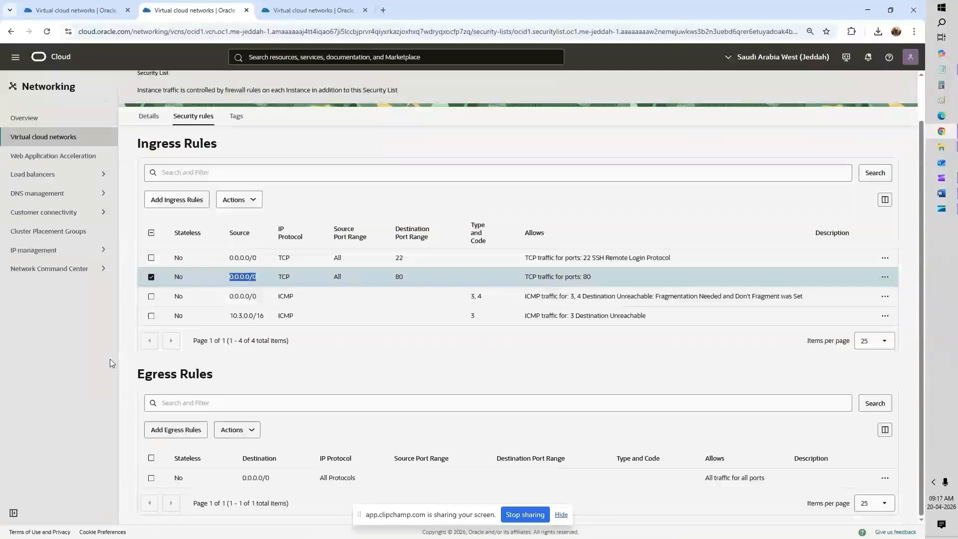
{"action": "left_click", "coordinate": [151, 277]}
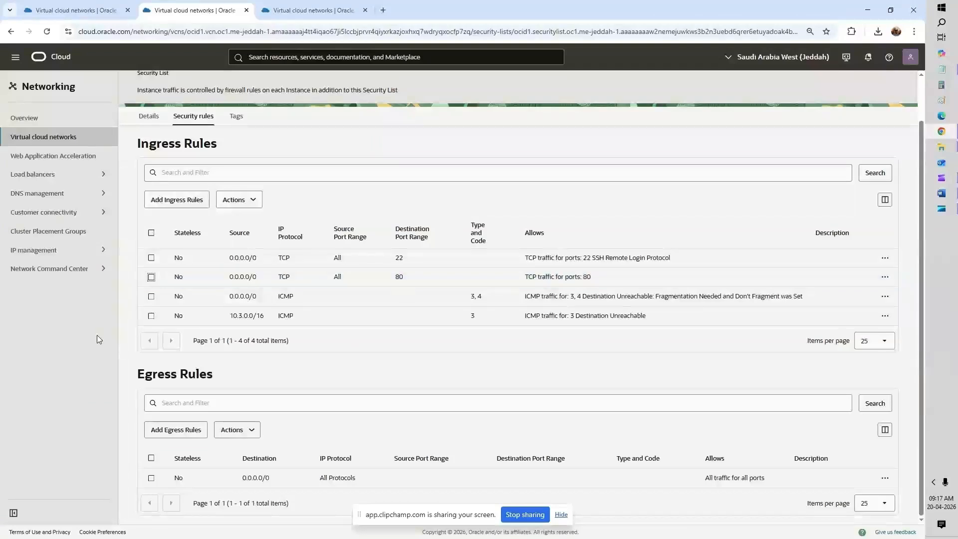
{"action": "double_click", "coordinate": [244, 278]}
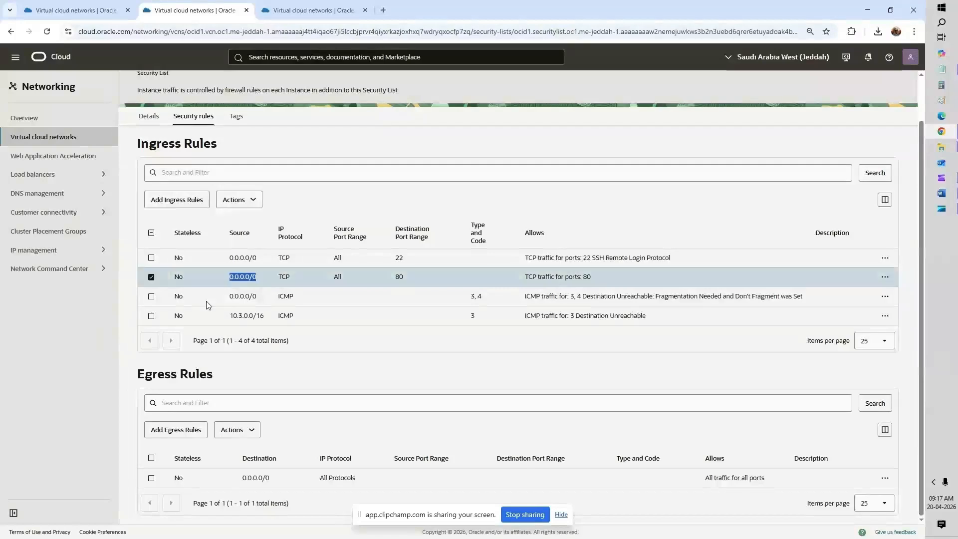
{"action": "left_click", "coordinate": [156, 285]}
{"action": "left_click", "coordinate": [152, 279]}
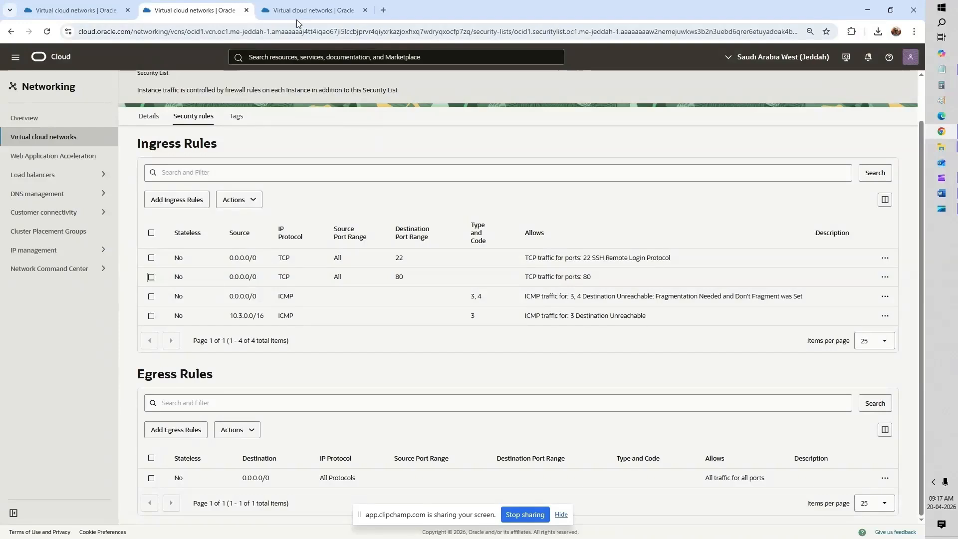
{"action": "left_click", "coordinate": [338, 16]}
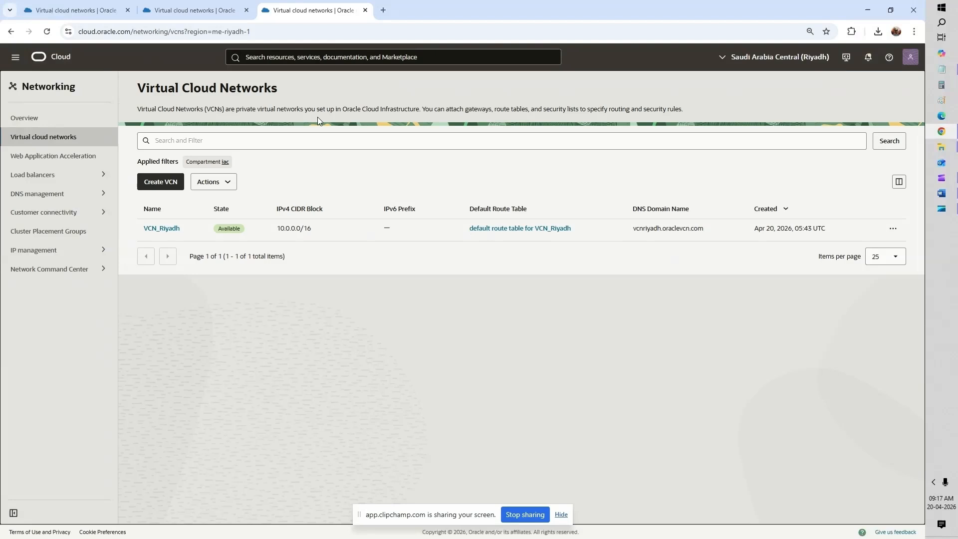
Step: Open, close, and reopen the console's main navigation menu on the Riyadh VCN page
{"action": "left_click", "coordinate": [15, 58]}
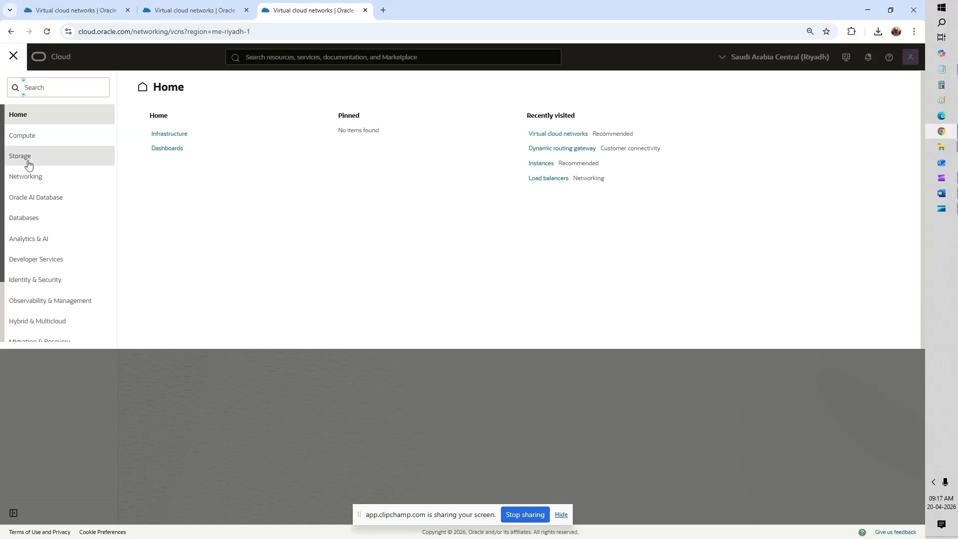
{"action": "left_click", "coordinate": [204, 381]}
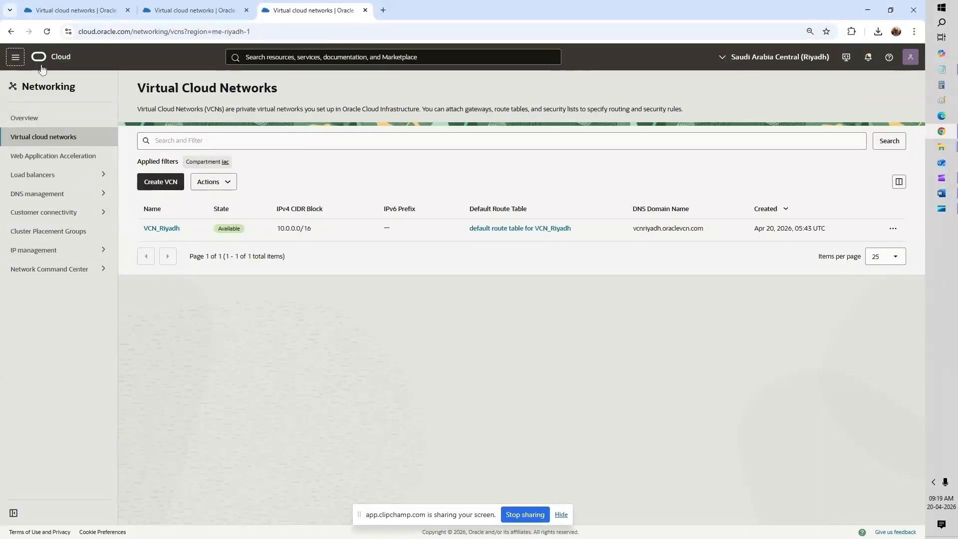
{"action": "left_click", "coordinate": [16, 62]}
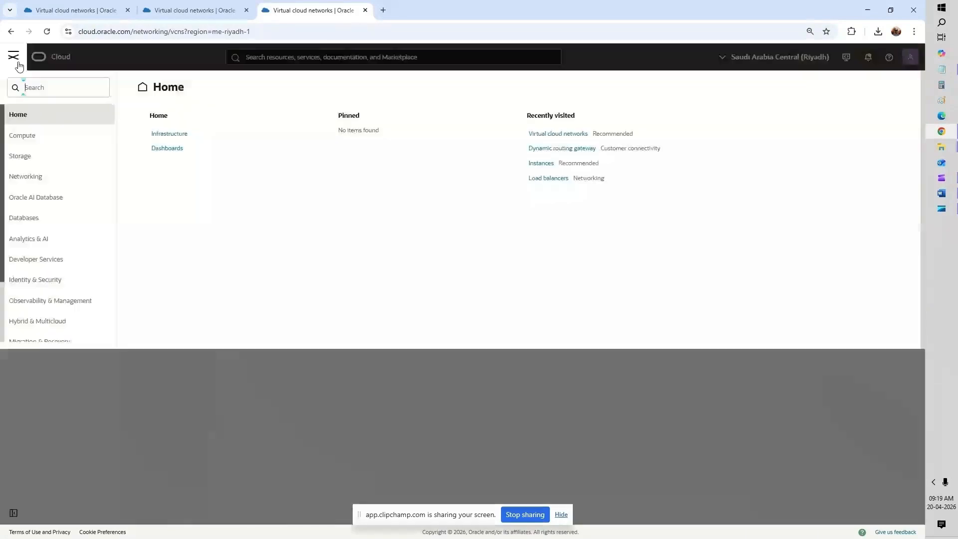
Step: Go to Networking > Load balancers and open the console home in a new tab
{"action": "left_click", "coordinate": [42, 177]}
{"action": "left_click", "coordinate": [172, 182]}
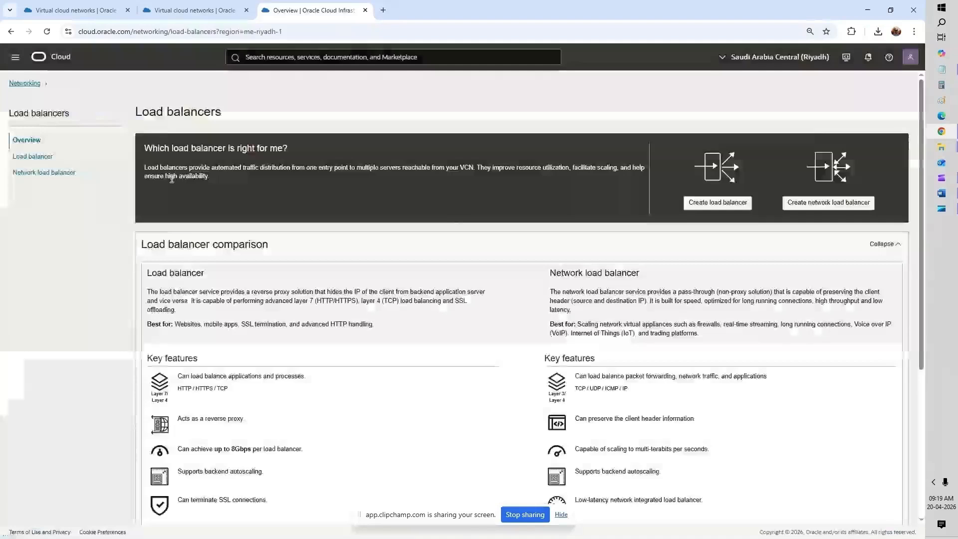
{"action": "left_click", "coordinate": [39, 161]}
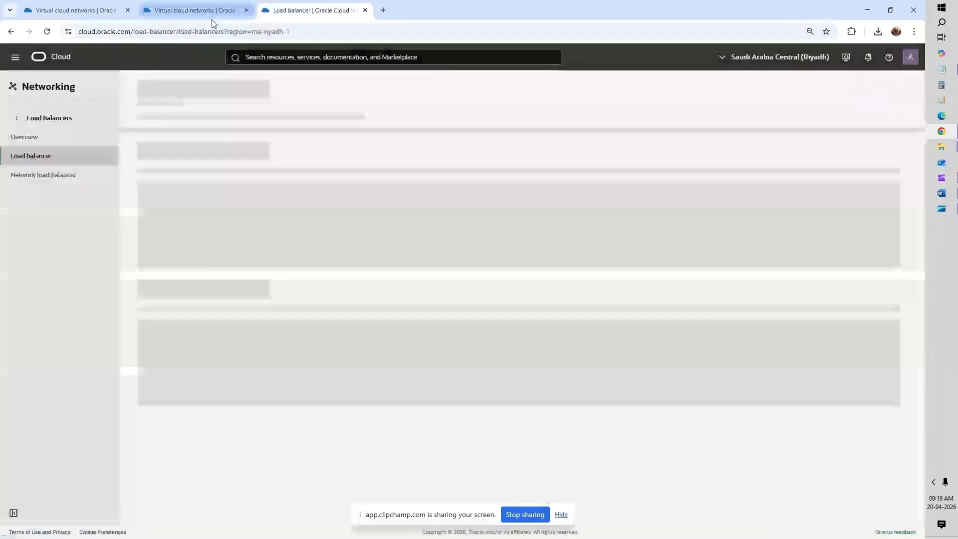
{"action": "left_click", "coordinate": [212, 21]}
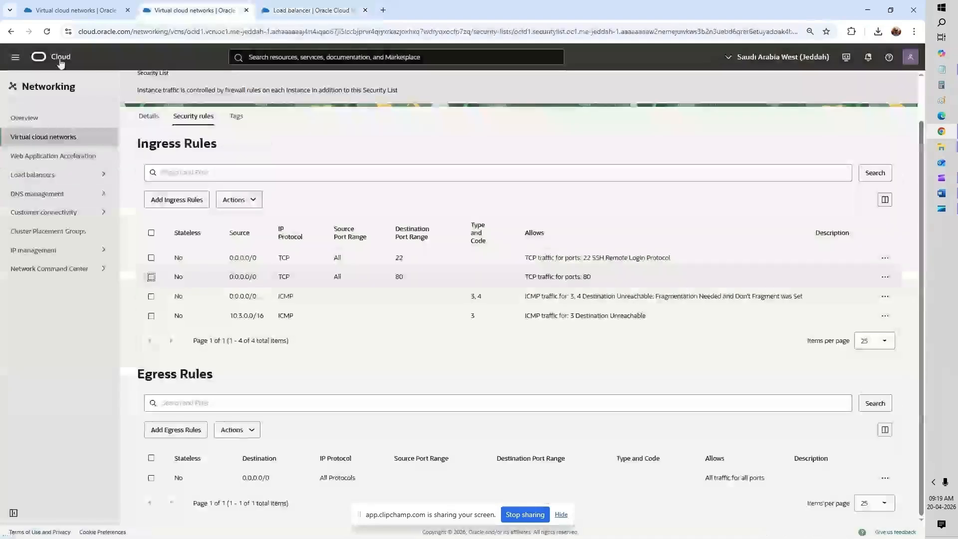
{"action": "right_click", "coordinate": [61, 58]}
{"action": "left_click", "coordinate": [74, 72]}
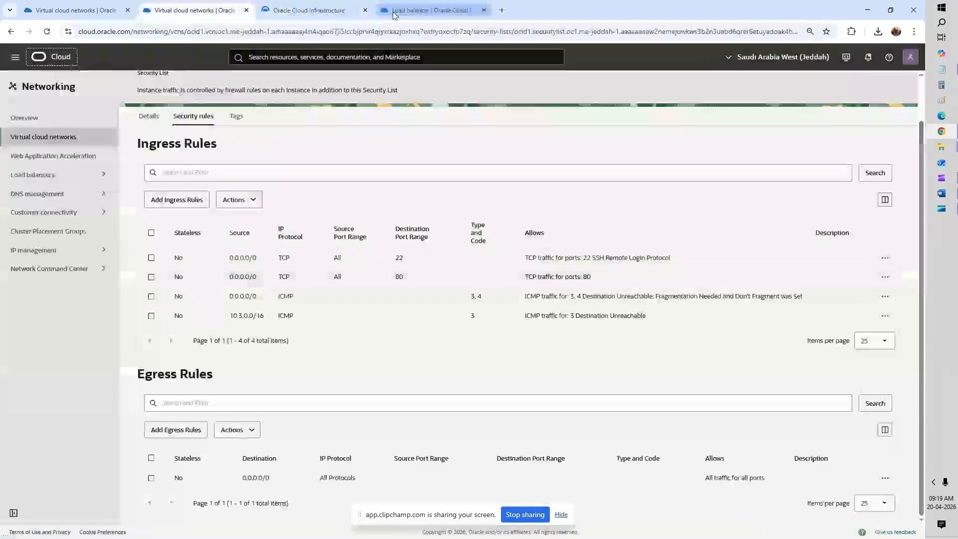
{"action": "left_click", "coordinate": [399, 10]}
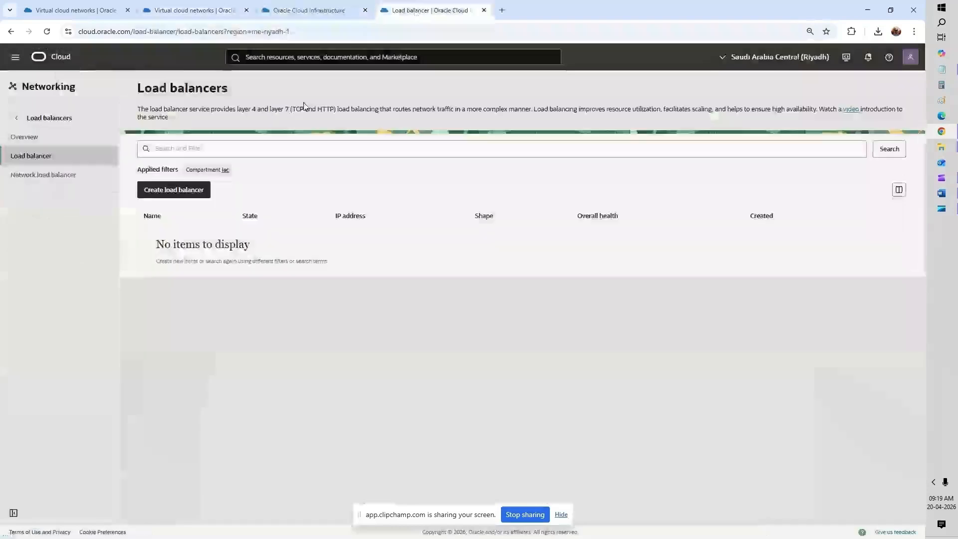
Step: Start a new load balancer on VCN_Riyadh with public subnet-VCN_Riyadh, then continue to backends
{"action": "left_click", "coordinate": [191, 196]}
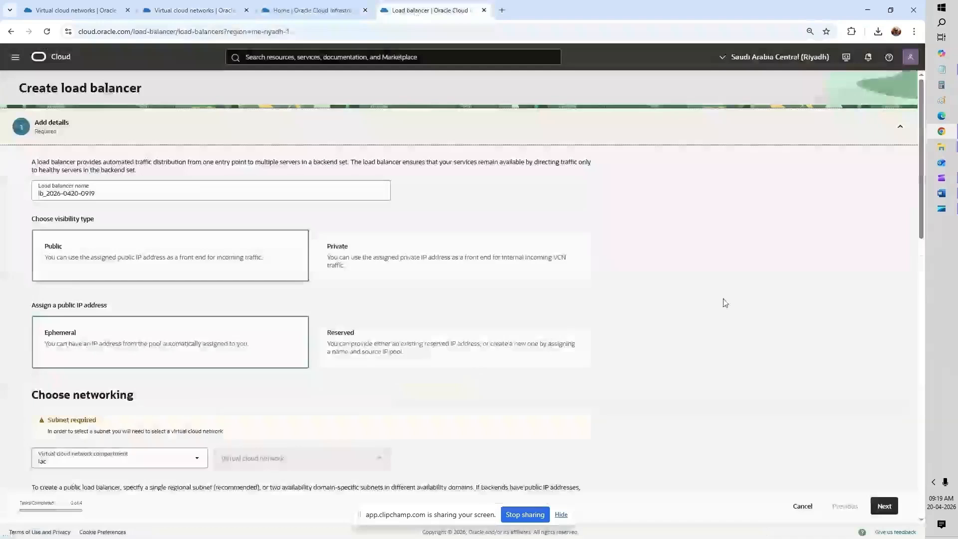
{"action": "scroll", "coordinate": [798, 245], "scroll_direction": "down", "scroll_amount": 3}
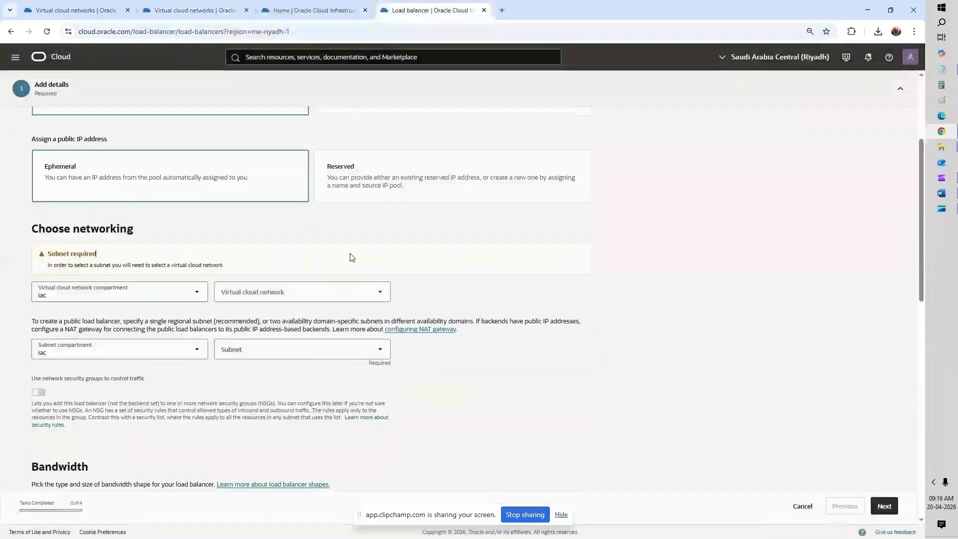
{"action": "left_click", "coordinate": [276, 294]}
{"action": "left_click", "coordinate": [270, 322]}
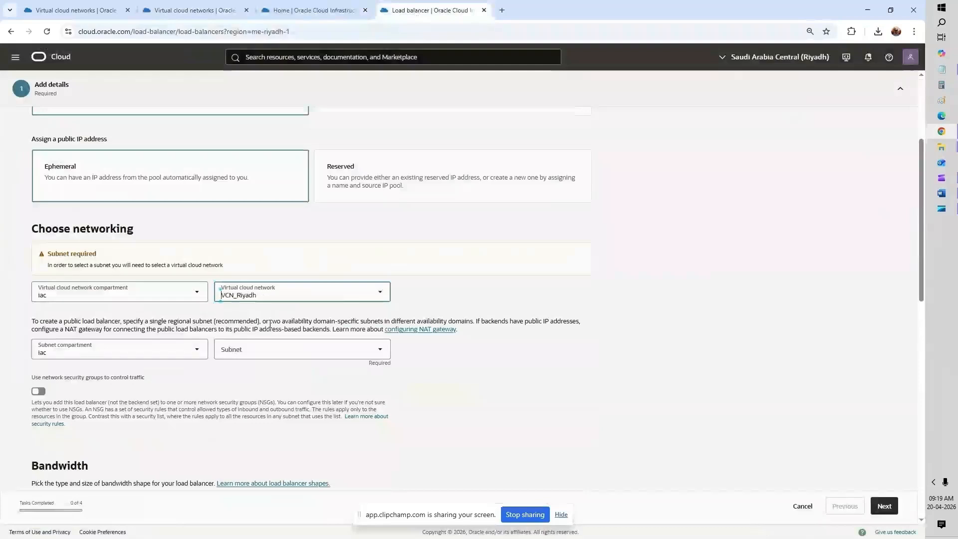
{"action": "left_click", "coordinate": [276, 350]}
{"action": "left_click", "coordinate": [278, 372]}
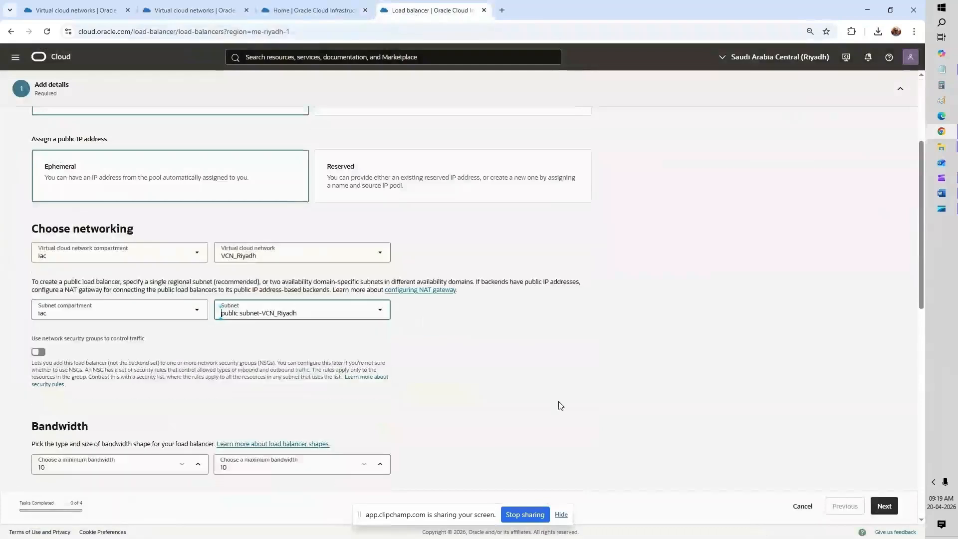
{"action": "left_click", "coordinate": [598, 389]}
{"action": "scroll", "coordinate": [601, 392], "scroll_direction": "down", "scroll_amount": 3}
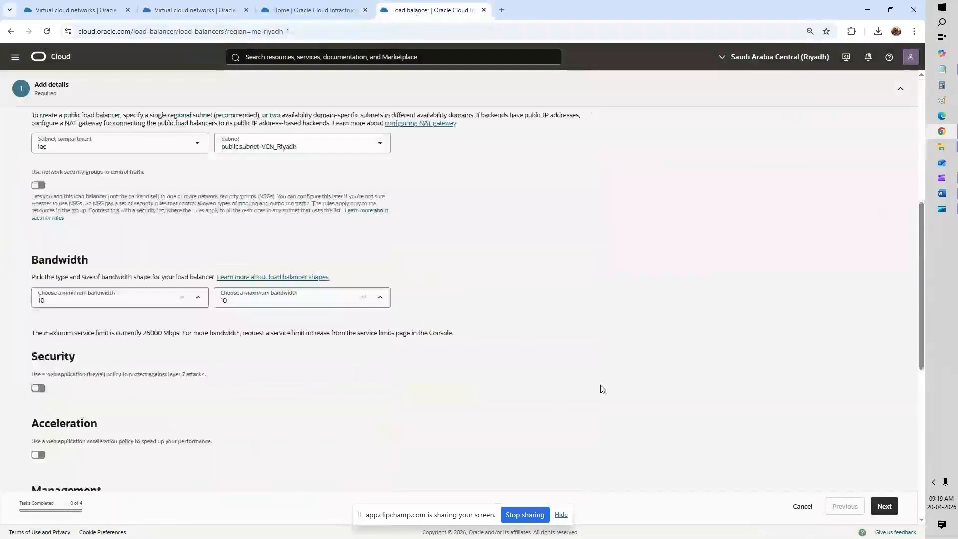
{"action": "scroll", "coordinate": [603, 389], "scroll_direction": "down", "scroll_amount": 6}
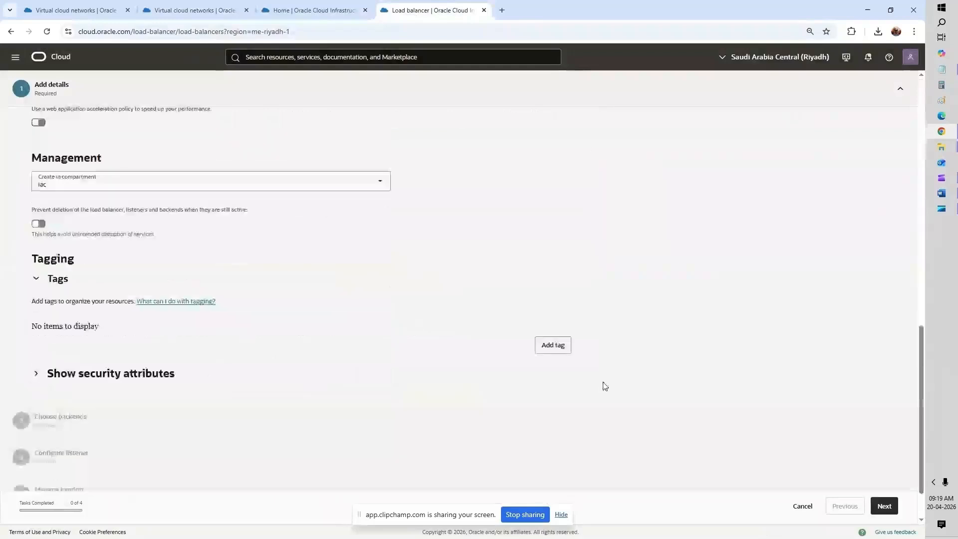
{"action": "left_click", "coordinate": [884, 505]}
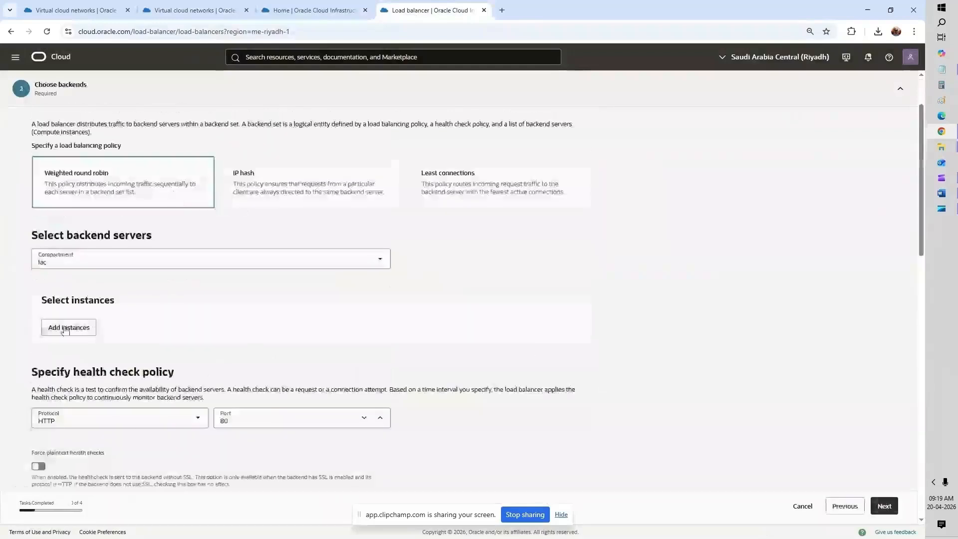
{"action": "scroll", "coordinate": [105, 203], "scroll_direction": "up", "scroll_amount": 2}
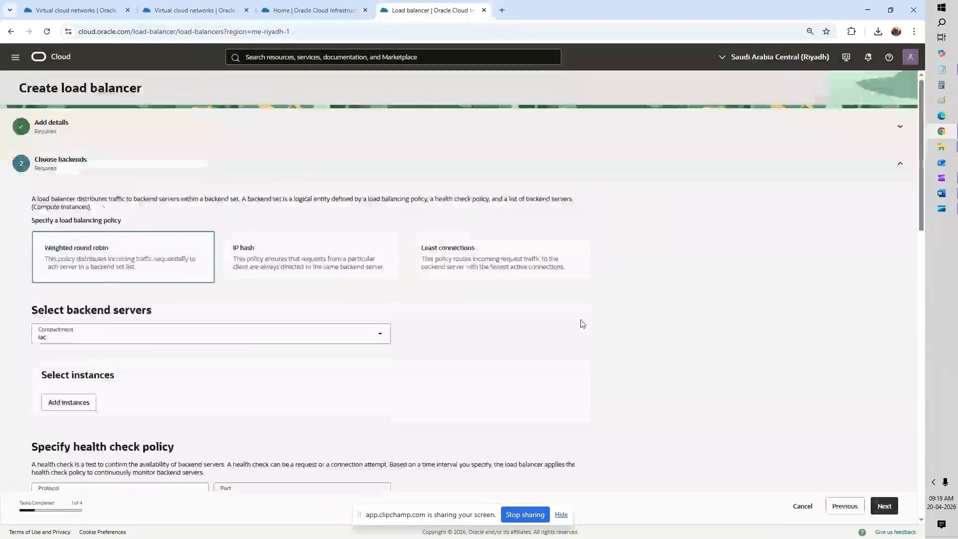
{"action": "scroll", "coordinate": [190, 191], "scroll_direction": "down", "scroll_amount": 3}
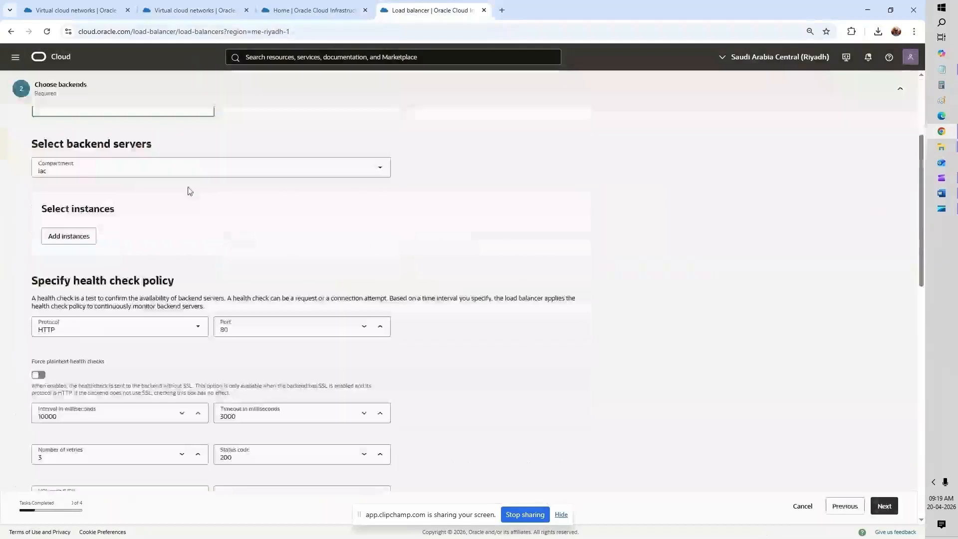
{"action": "left_click", "coordinate": [71, 244]}
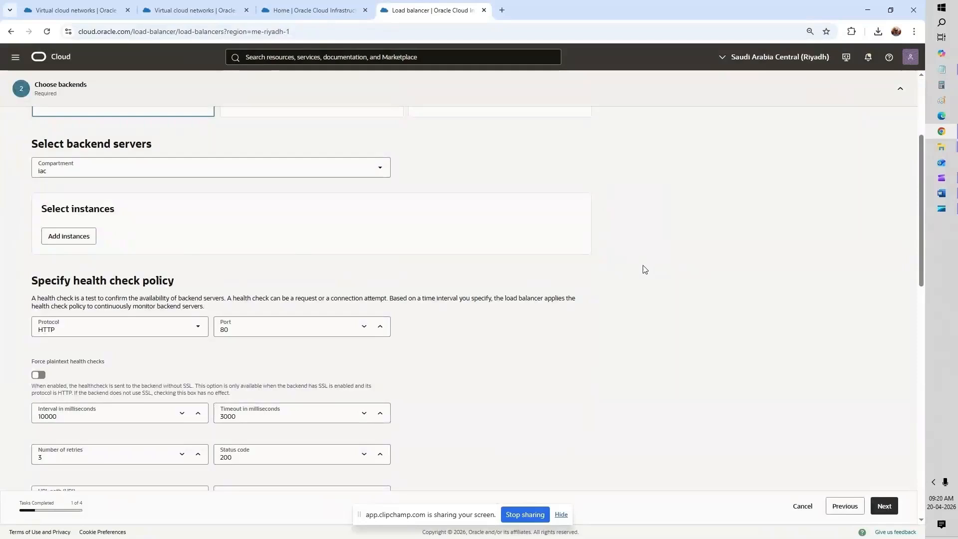
{"action": "scroll", "coordinate": [645, 269], "scroll_direction": "down", "scroll_amount": 3}
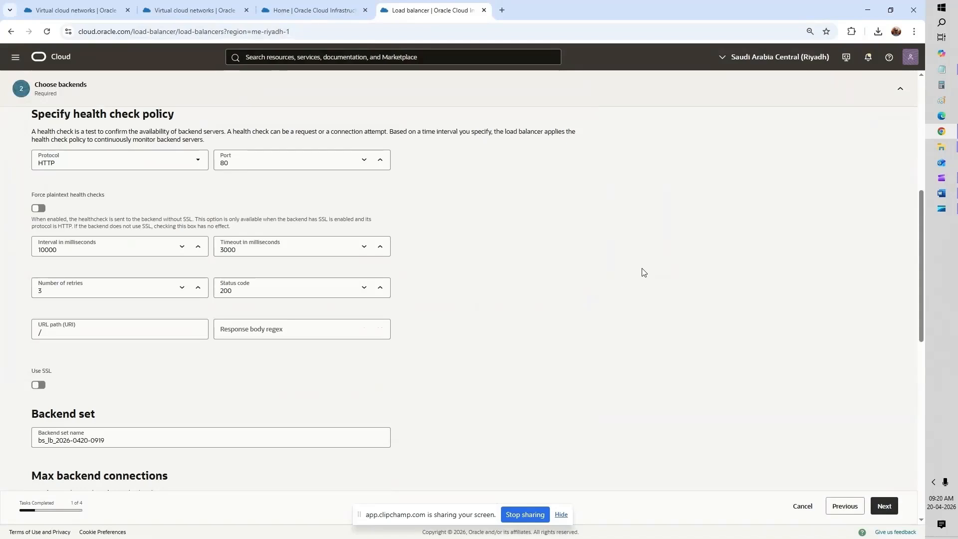
{"action": "scroll", "coordinate": [642, 272], "scroll_direction": "down", "scroll_amount": 6}
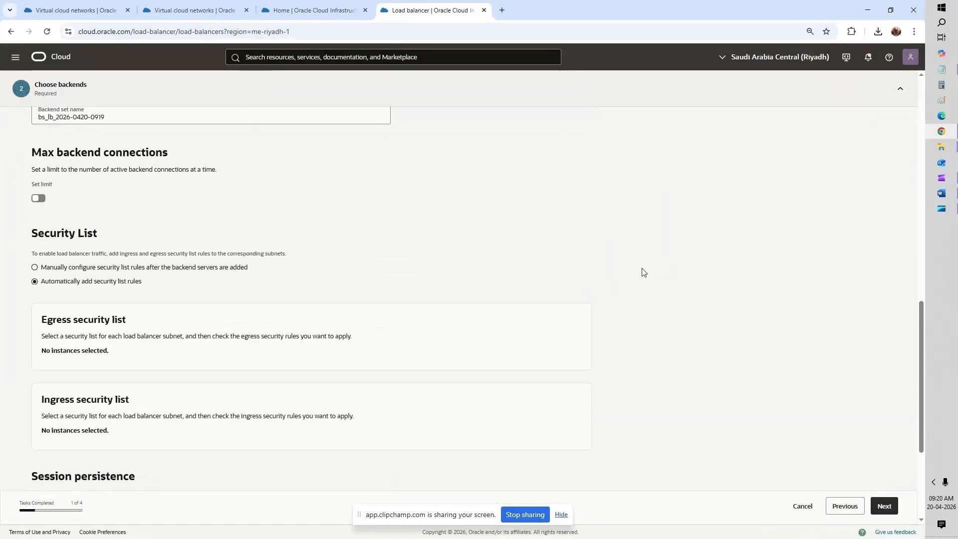
{"action": "scroll", "coordinate": [643, 272], "scroll_direction": "up", "scroll_amount": 3}
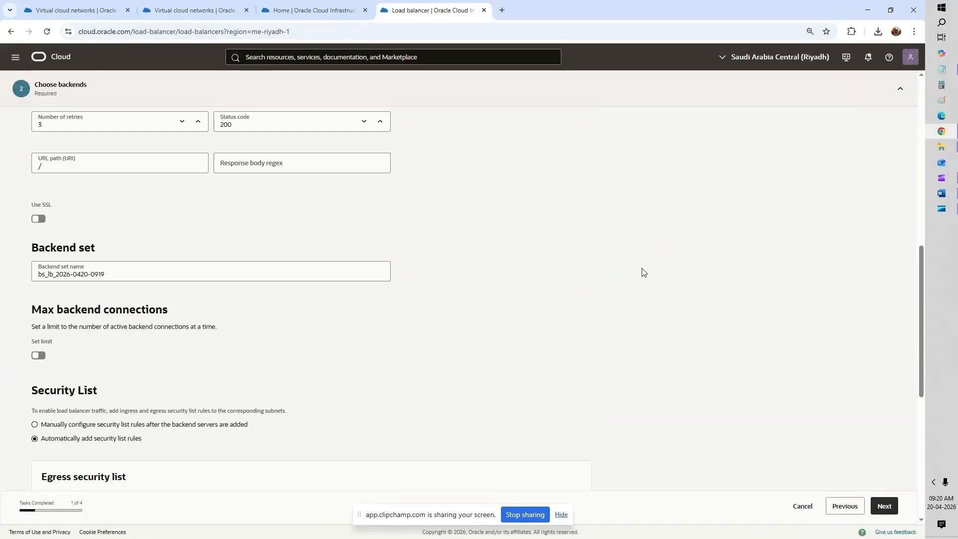
{"action": "scroll", "coordinate": [642, 272], "scroll_direction": "down", "scroll_amount": 1}
{"action": "scroll", "coordinate": [642, 272], "scroll_direction": "down", "scroll_amount": 5}
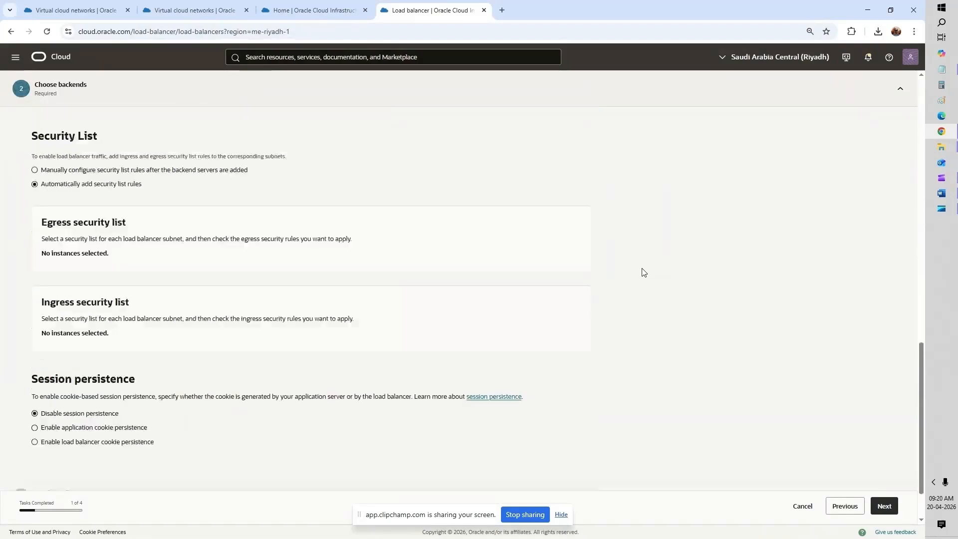
{"action": "scroll", "coordinate": [643, 272], "scroll_direction": "down", "scroll_amount": 2}
Step: Set the listener to HTTP on port 80, disable error logs, and reach Review and create
{"action": "left_click", "coordinate": [884, 506]}
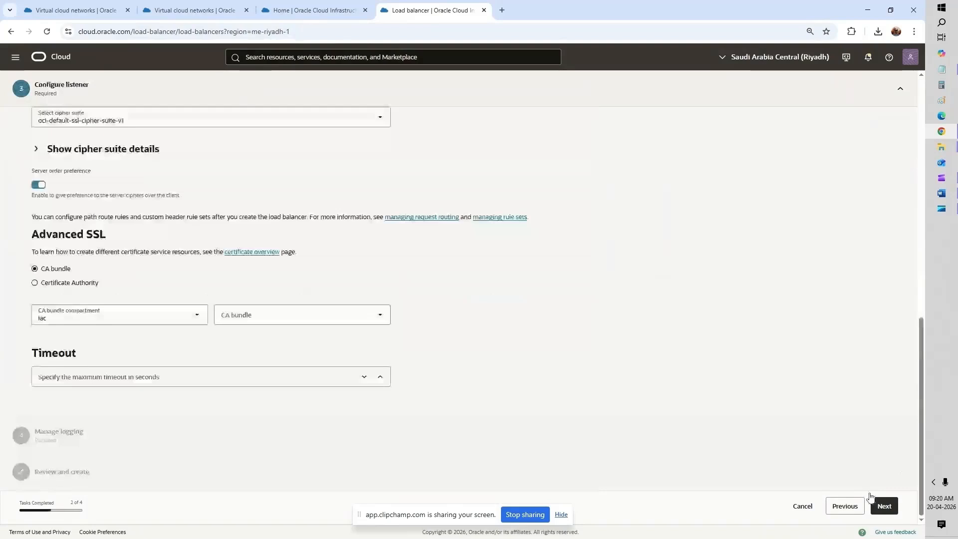
{"action": "scroll", "coordinate": [91, 194], "scroll_direction": "up", "scroll_amount": 8}
{"action": "left_click", "coordinate": [91, 194]}
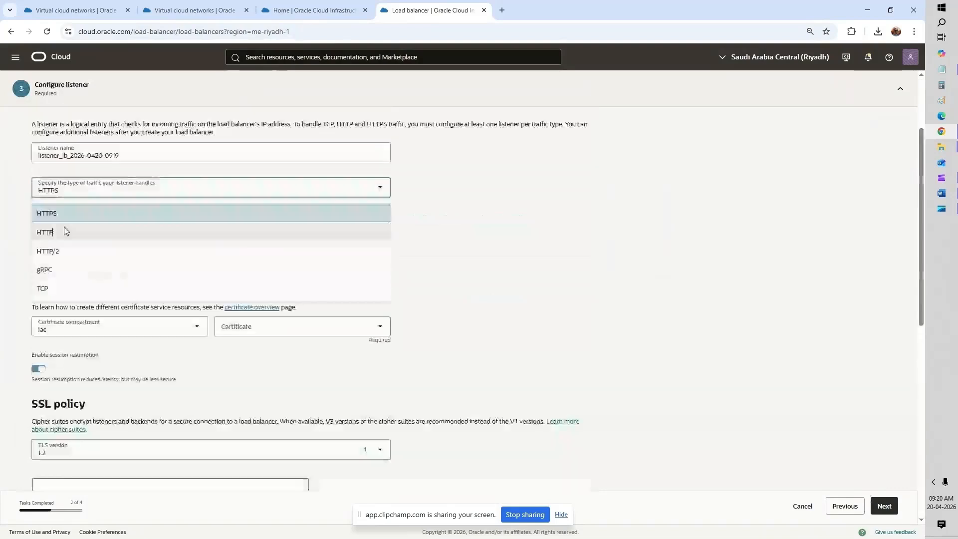
{"action": "left_click", "coordinate": [64, 227]}
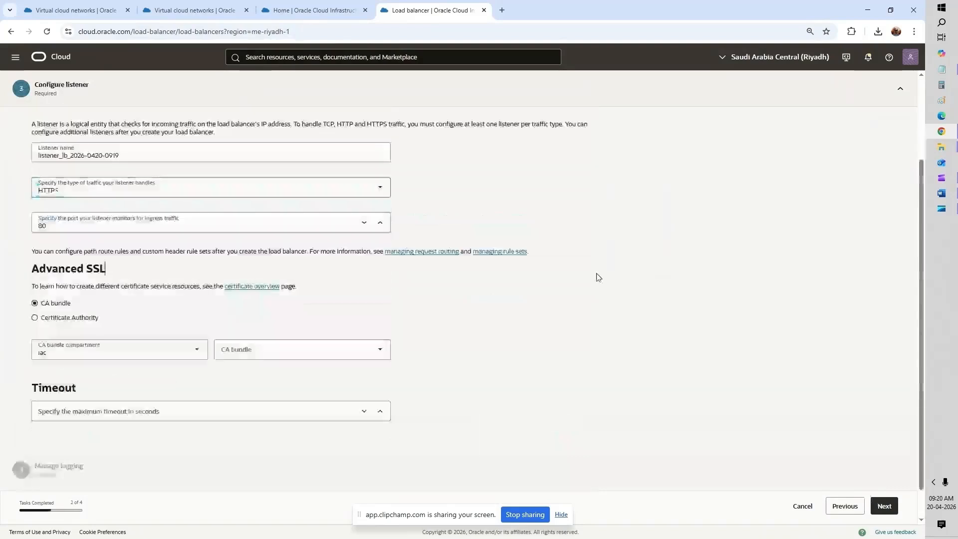
{"action": "scroll", "coordinate": [599, 277], "scroll_direction": "down", "scroll_amount": 1}
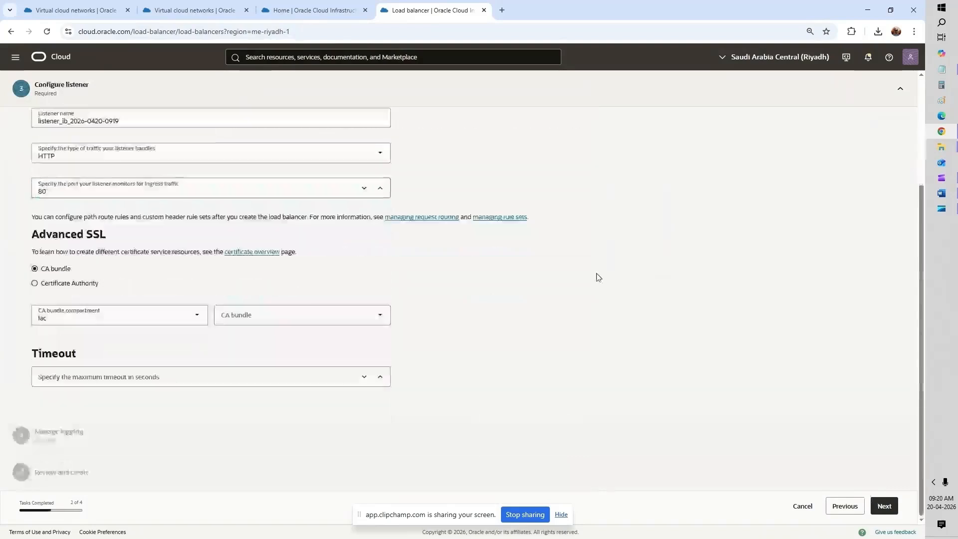
{"action": "left_click", "coordinate": [884, 506]}
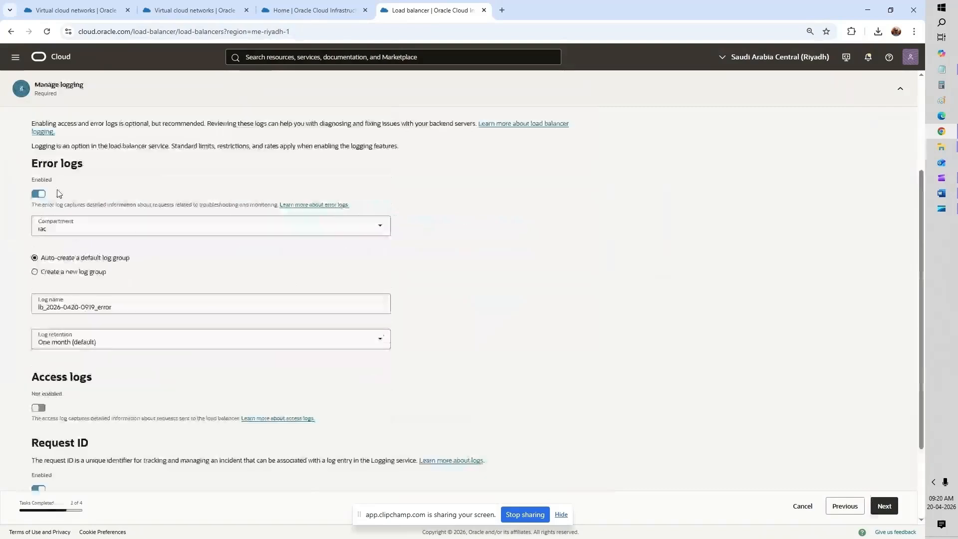
{"action": "left_click", "coordinate": [38, 193]}
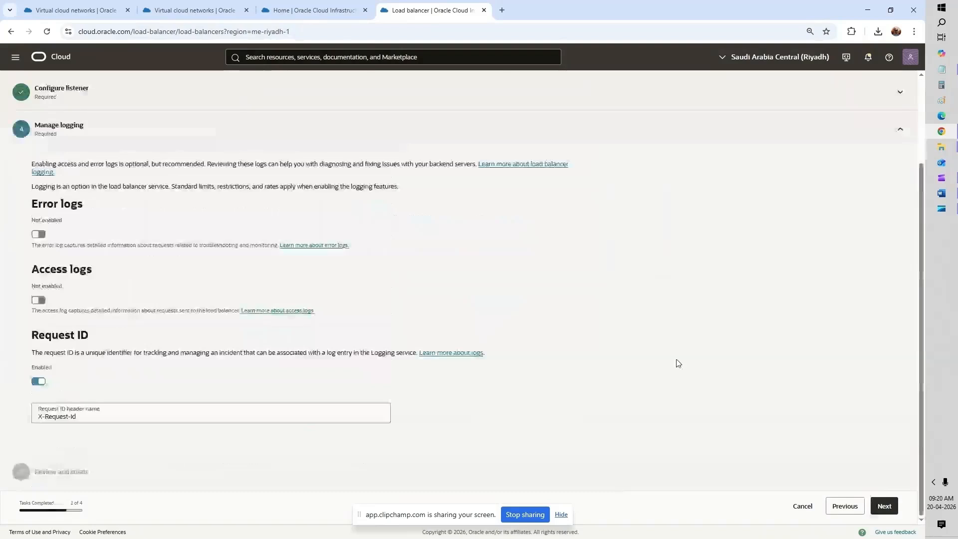
{"action": "left_click", "coordinate": [881, 507]}
{"action": "scroll", "coordinate": [711, 371], "scroll_direction": "down", "scroll_amount": 10}
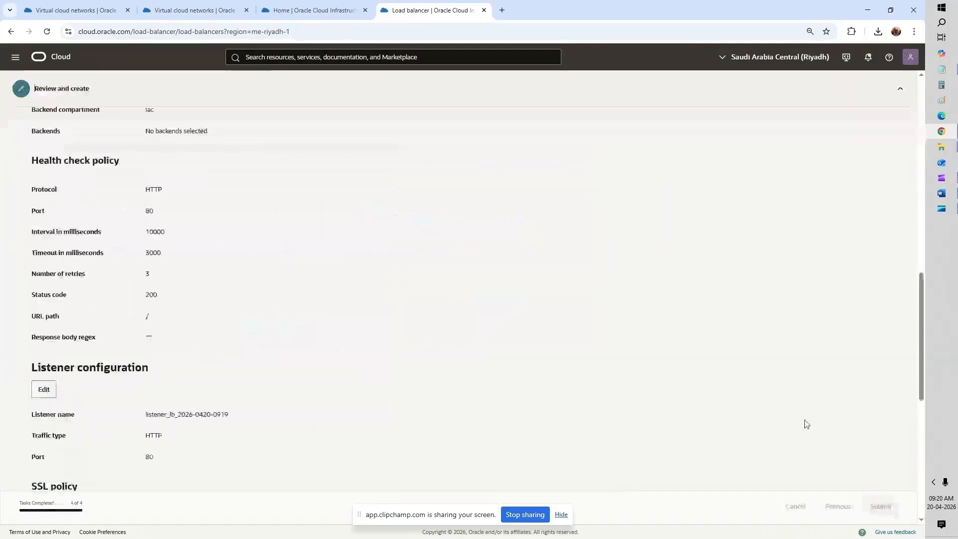
Step: Open Compute > Instances in the home tab, then view the new load balancer's backend sets
{"action": "left_click", "coordinate": [315, 10]}
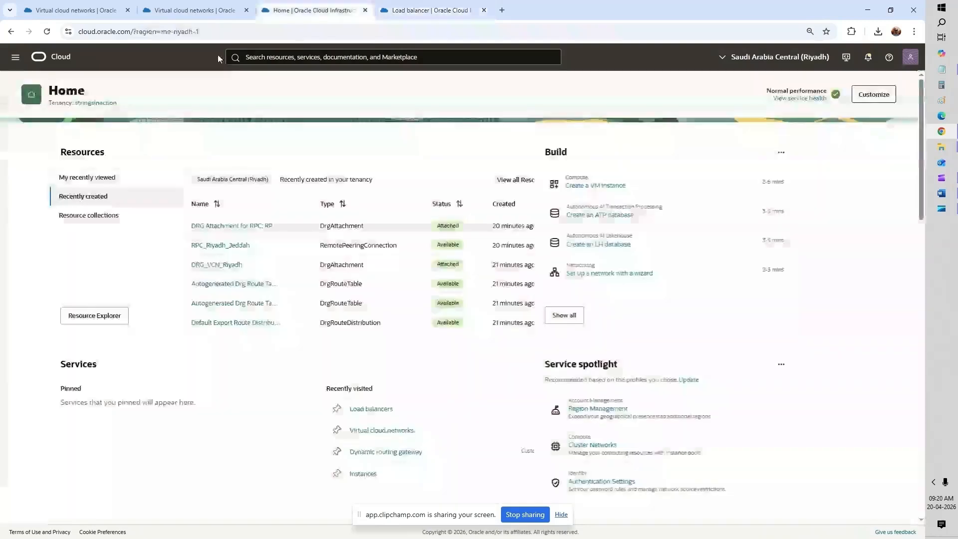
{"action": "left_click", "coordinate": [15, 57]}
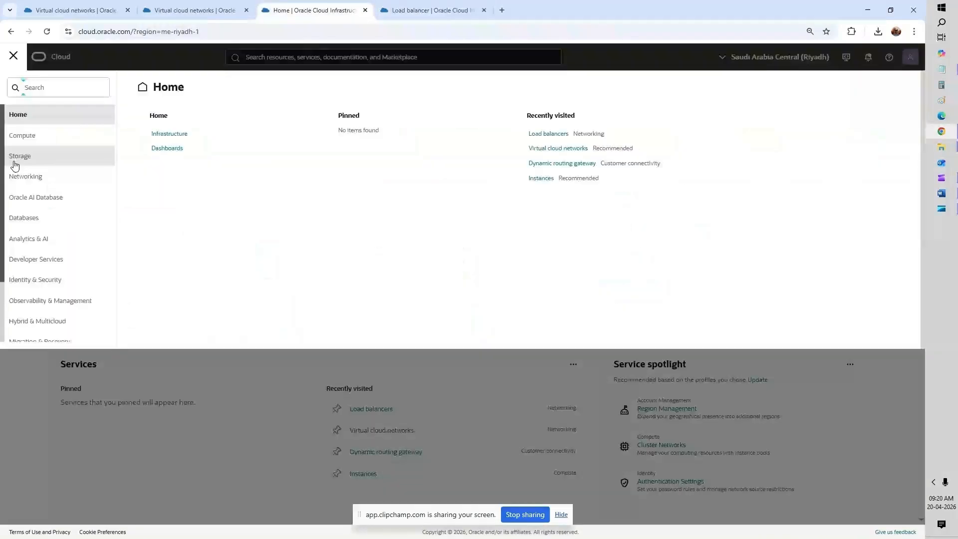
{"action": "left_click", "coordinate": [29, 137]}
{"action": "left_click", "coordinate": [164, 150]}
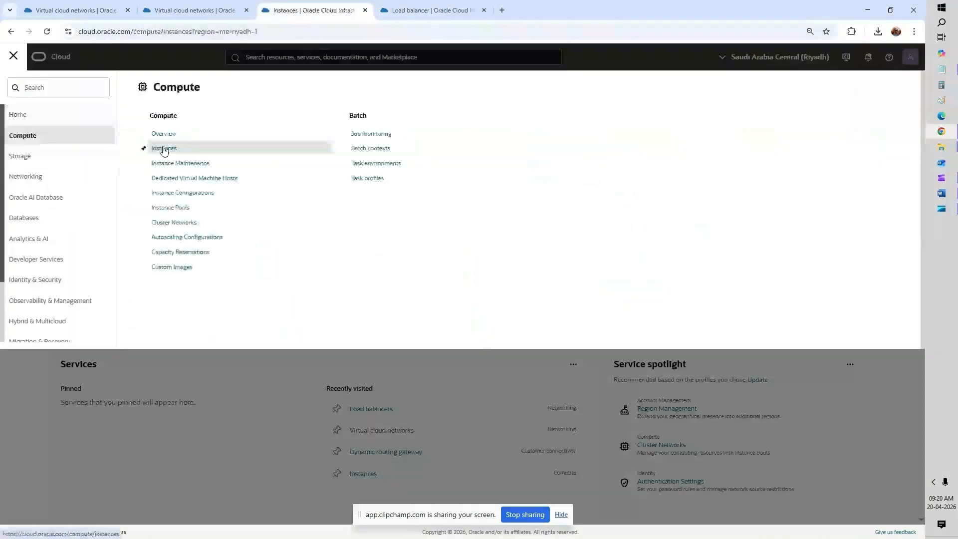
{"action": "left_click", "coordinate": [419, 15]}
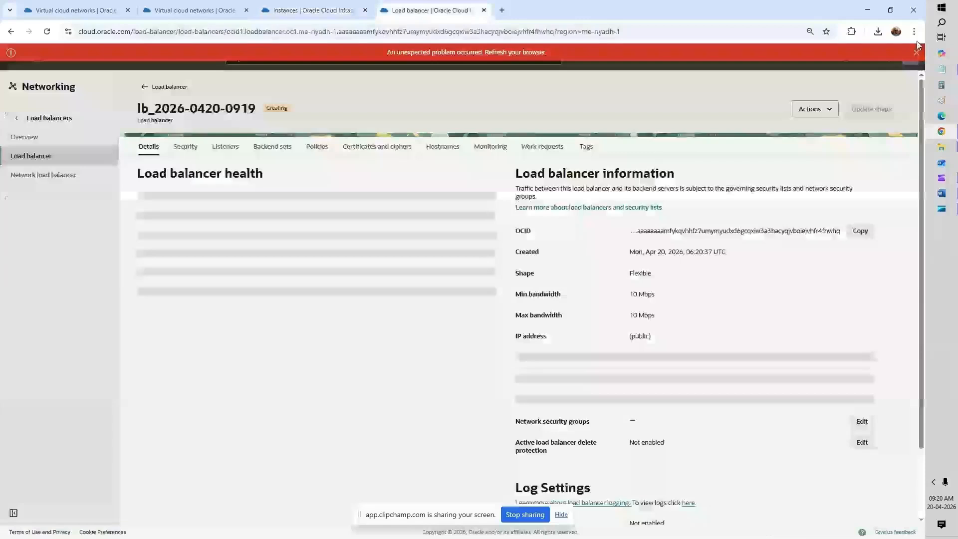
{"action": "left_click", "coordinate": [916, 52]}
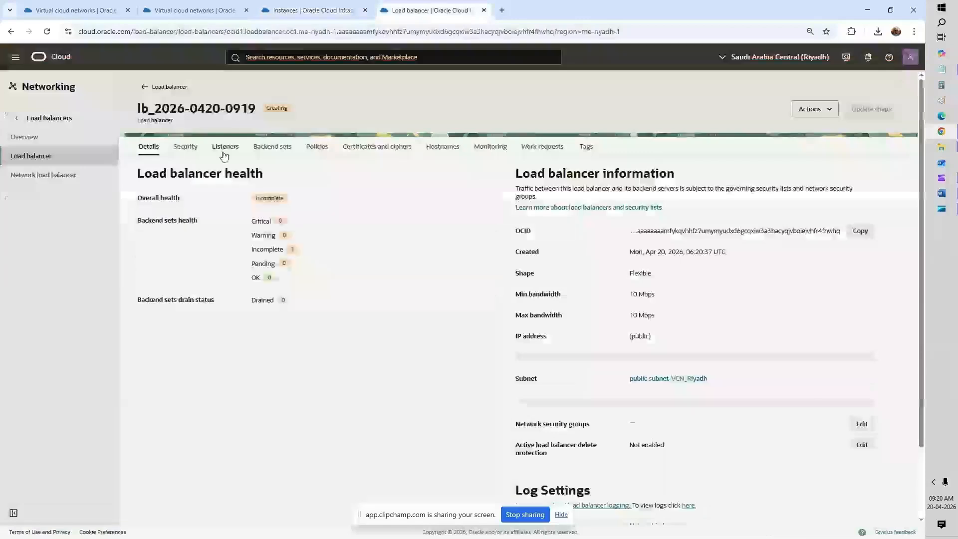
{"action": "left_click", "coordinate": [274, 198]}
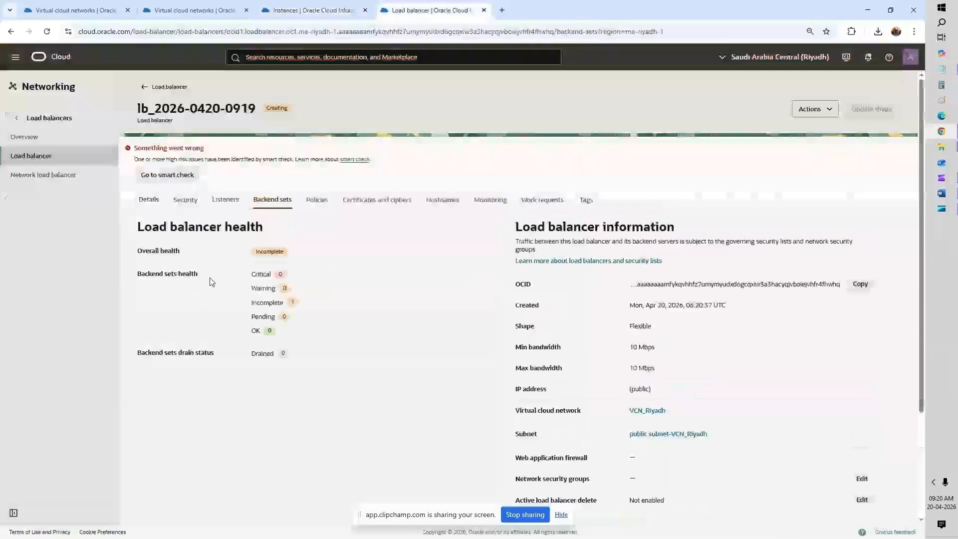
{"action": "left_click", "coordinate": [301, 11]}
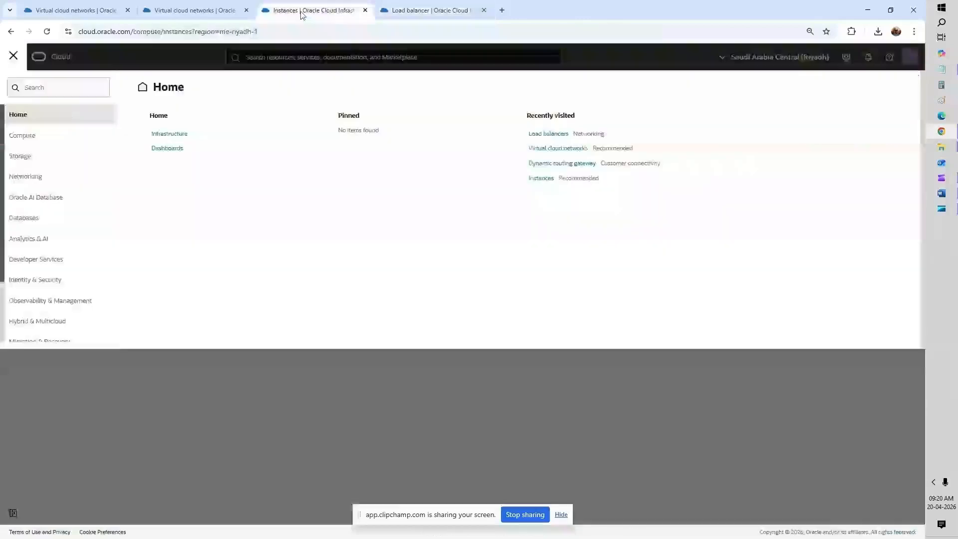
{"action": "left_click", "coordinate": [248, 393]}
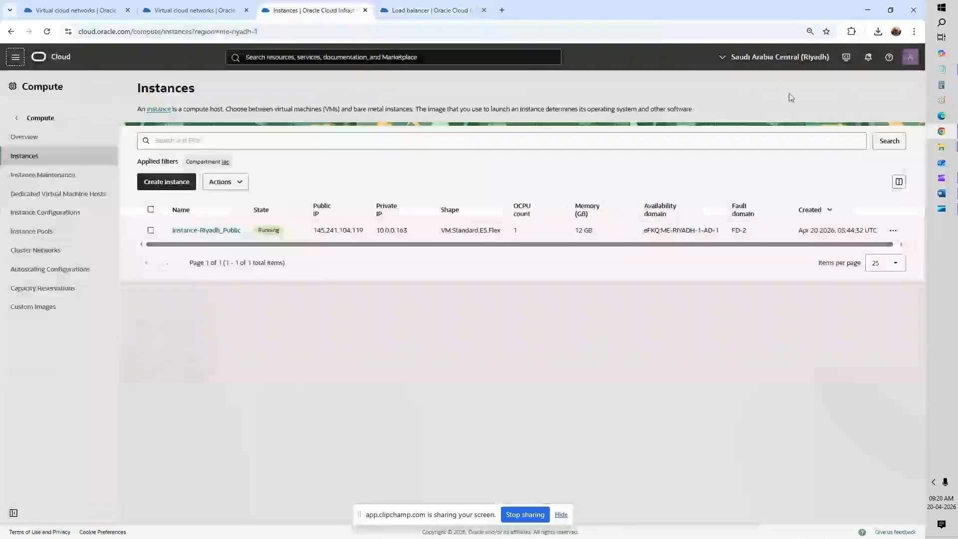
{"action": "left_click", "coordinate": [779, 57]}
{"action": "left_click", "coordinate": [769, 122]}
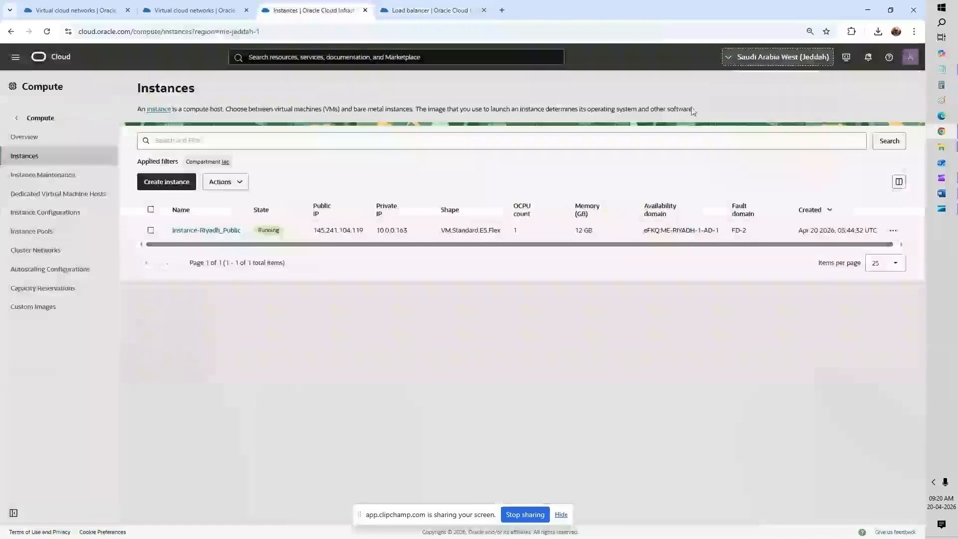
{"action": "left_click", "coordinate": [423, 9]}
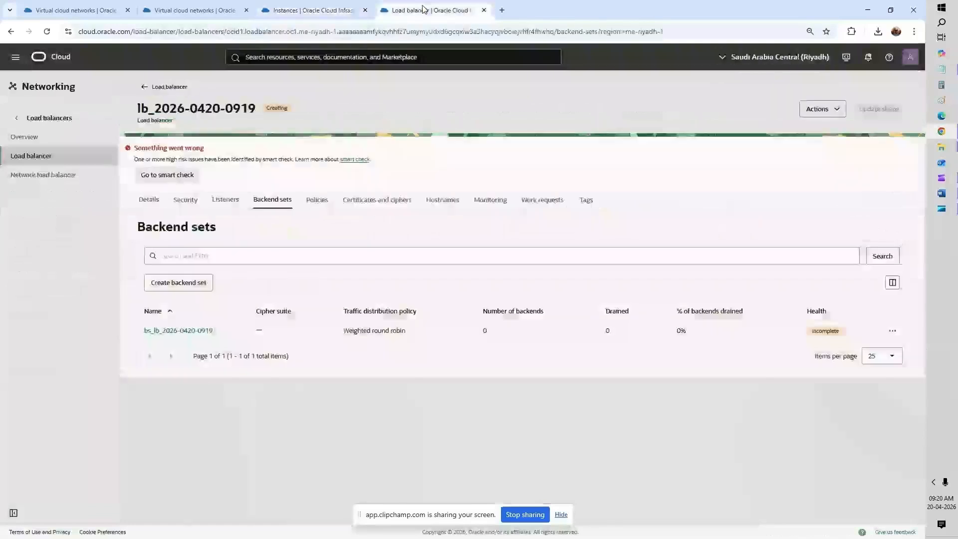
{"action": "left_click", "coordinate": [198, 331]}
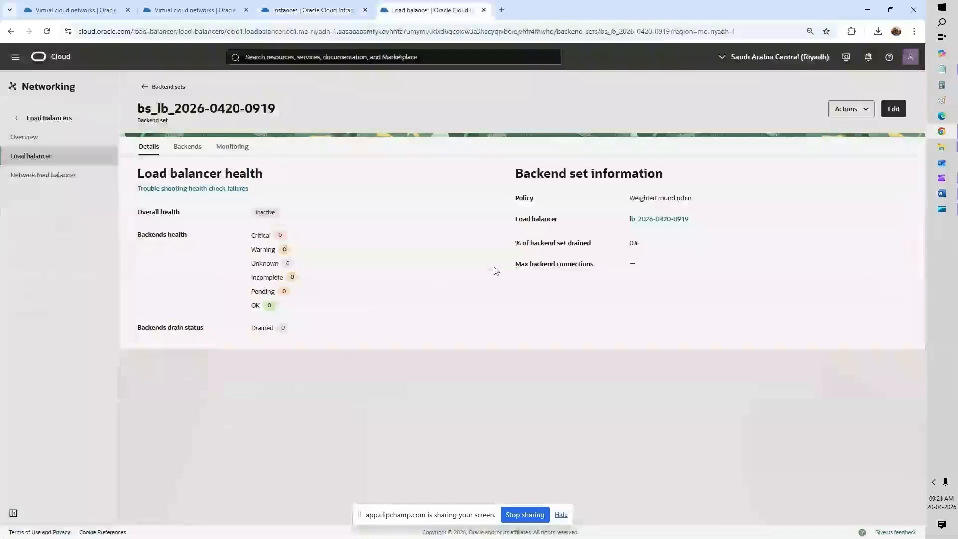
{"action": "left_click", "coordinate": [188, 147]}
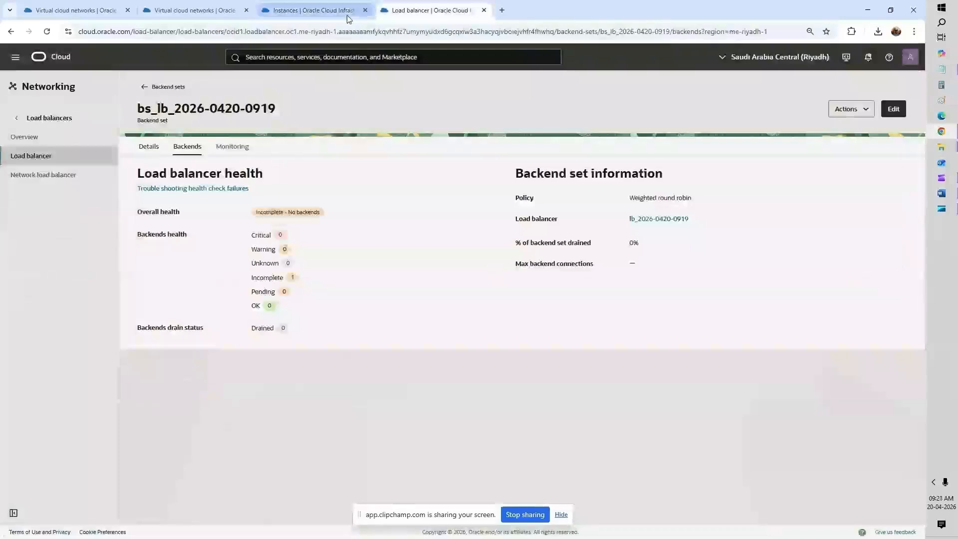
Step: Select and copy the Jeddah private instance's private IP 10.3.1.223
{"action": "left_click", "coordinate": [314, 10]}
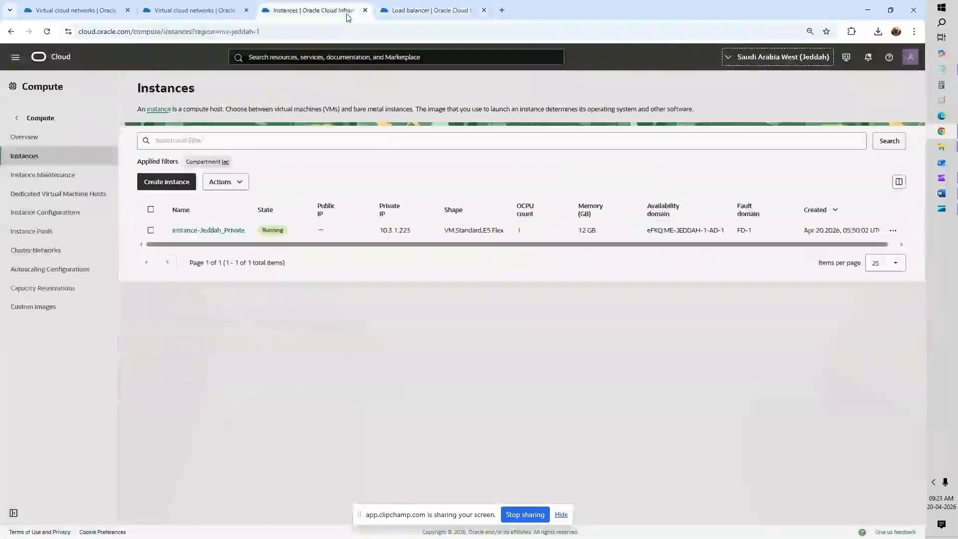
{"action": "double_click", "coordinate": [400, 230]}
{"action": "key", "text": "ctrl+c"}
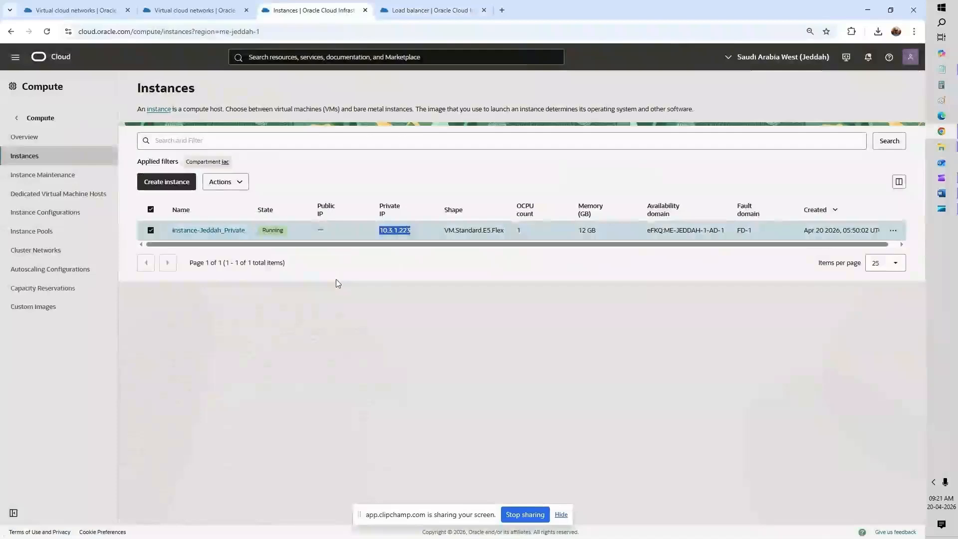
{"action": "left_click", "coordinate": [227, 17]}
{"action": "left_click", "coordinate": [376, 13]}
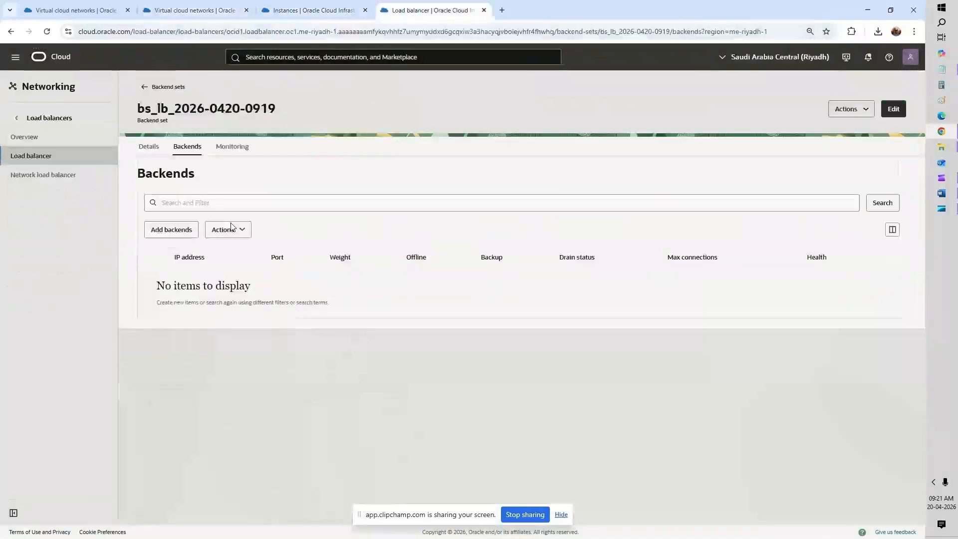
{"action": "left_click", "coordinate": [174, 231]}
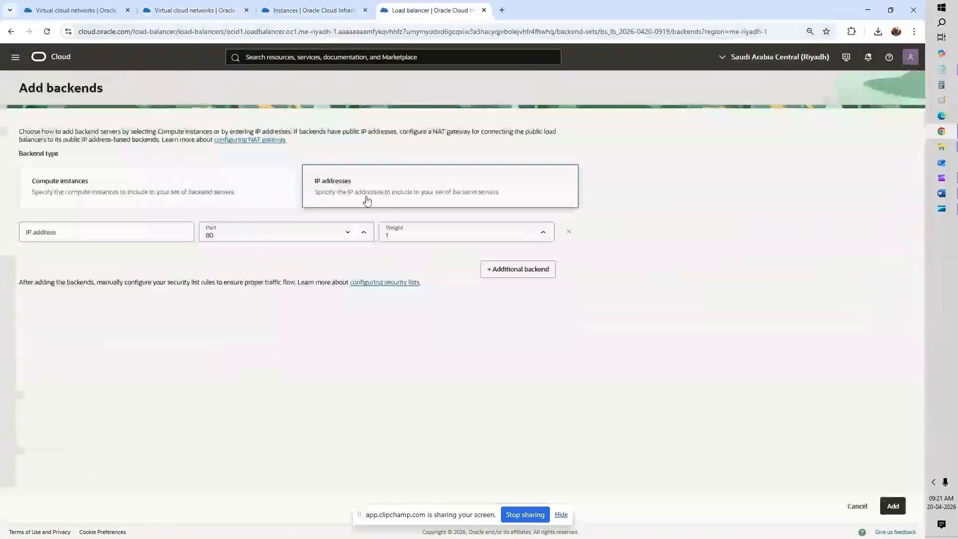
{"action": "left_click", "coordinate": [167, 230]}
{"action": "key", "text": "ctrl+v"}
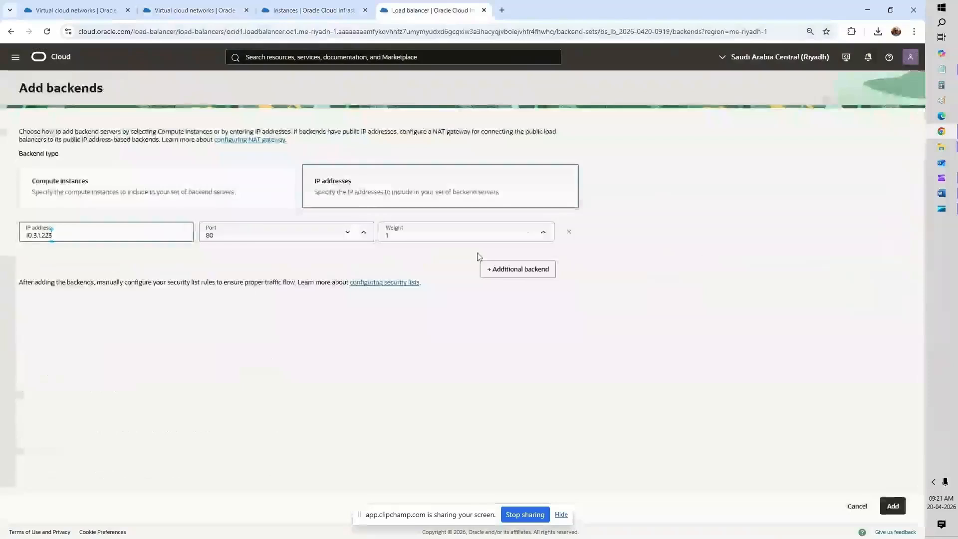
{"action": "left_click", "coordinate": [893, 507]}
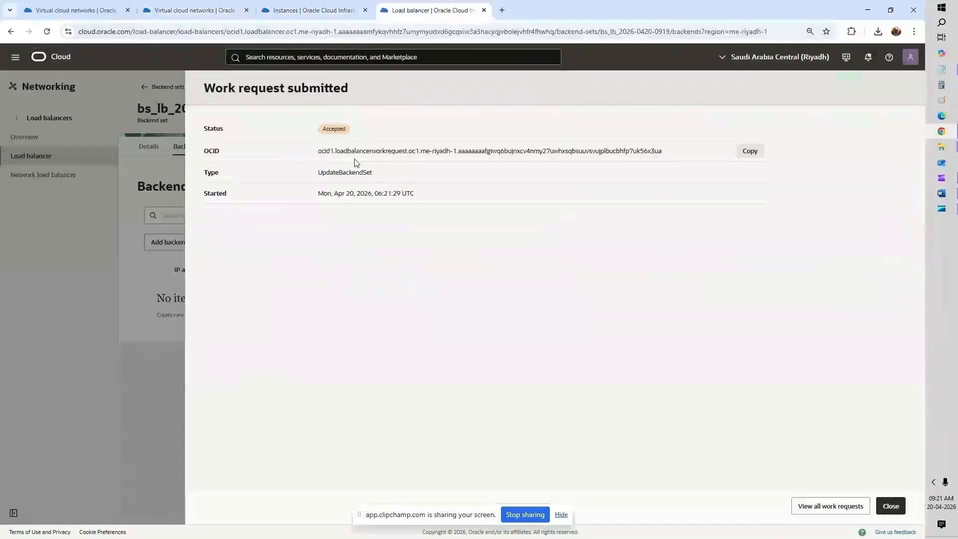
{"action": "left_click", "coordinate": [892, 506]}
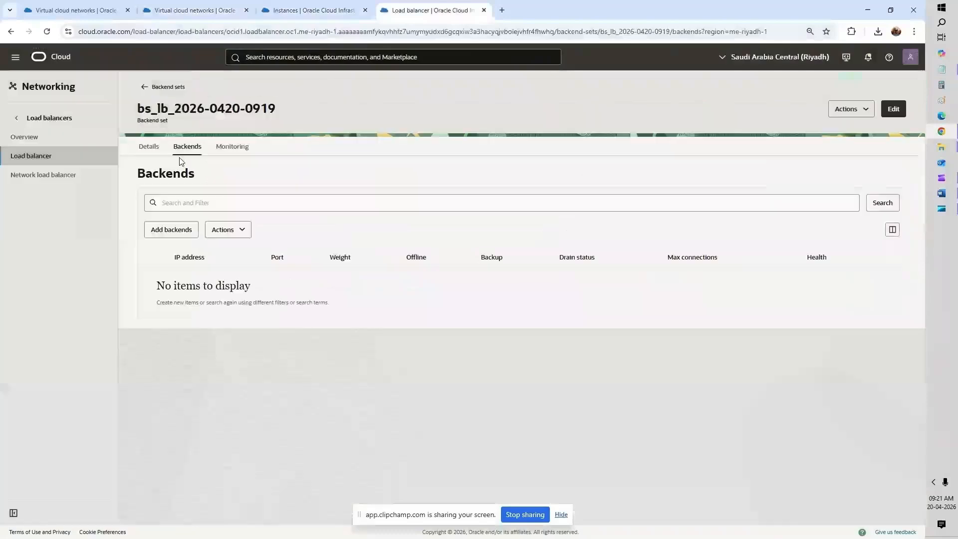
Step: Review the backend set's Details, Backends and Monitoring tabs, checking the instances and security list tabs
{"action": "left_click", "coordinate": [143, 146]}
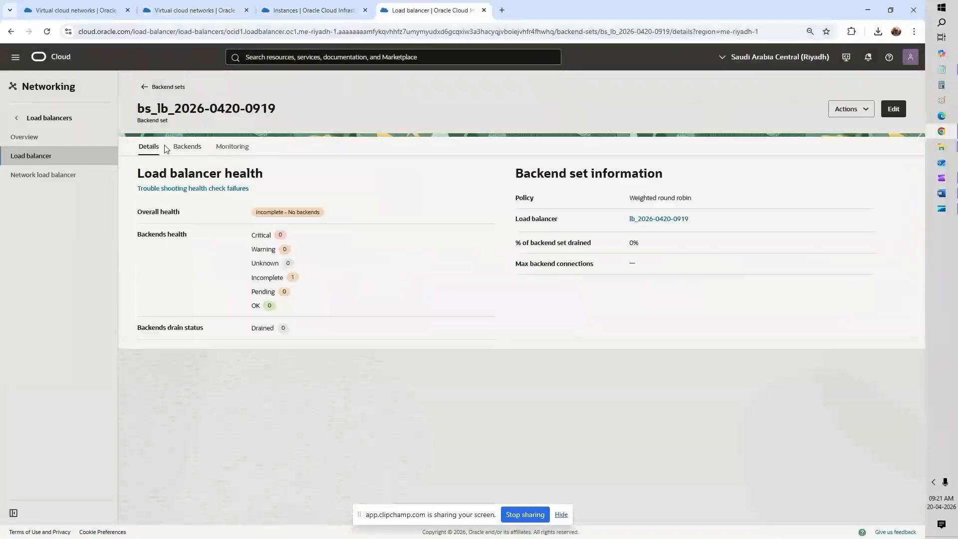
{"action": "left_click", "coordinate": [197, 151]}
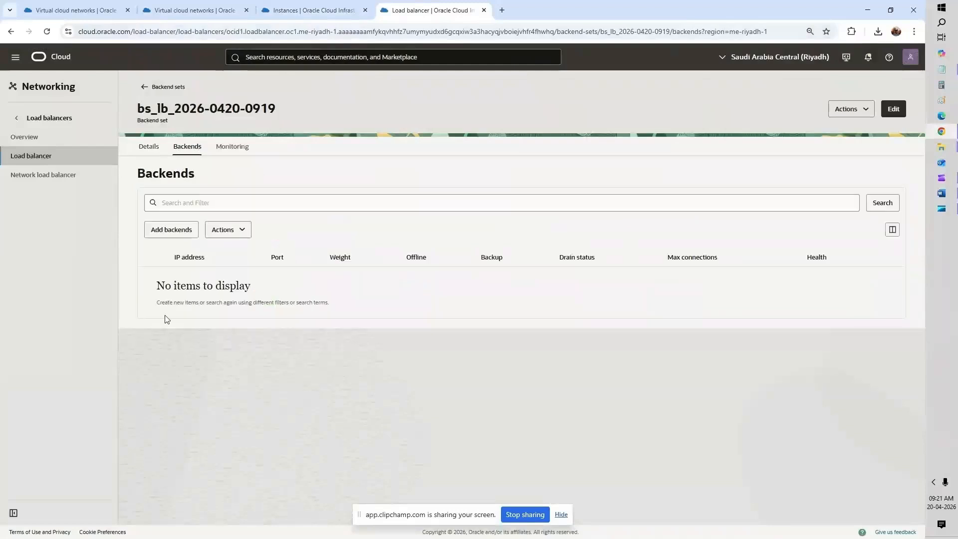
{"action": "left_click", "coordinate": [308, 14]}
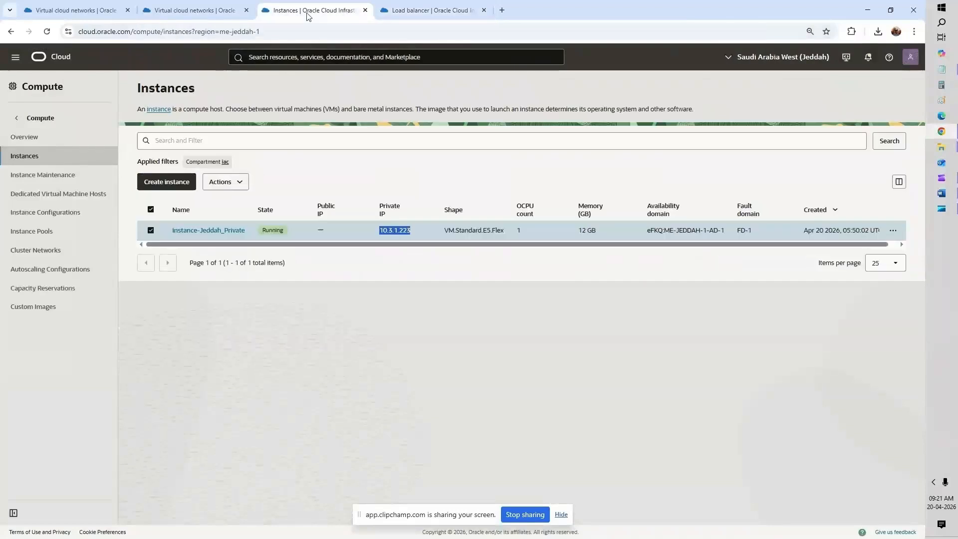
{"action": "left_click", "coordinate": [220, 12]}
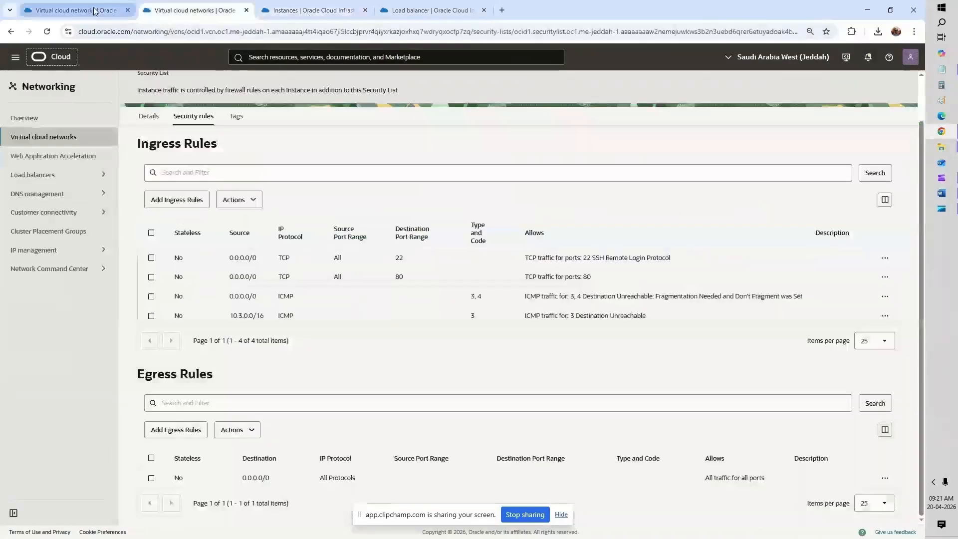
{"action": "left_click", "coordinate": [324, 12]}
{"action": "left_click", "coordinate": [404, 12]}
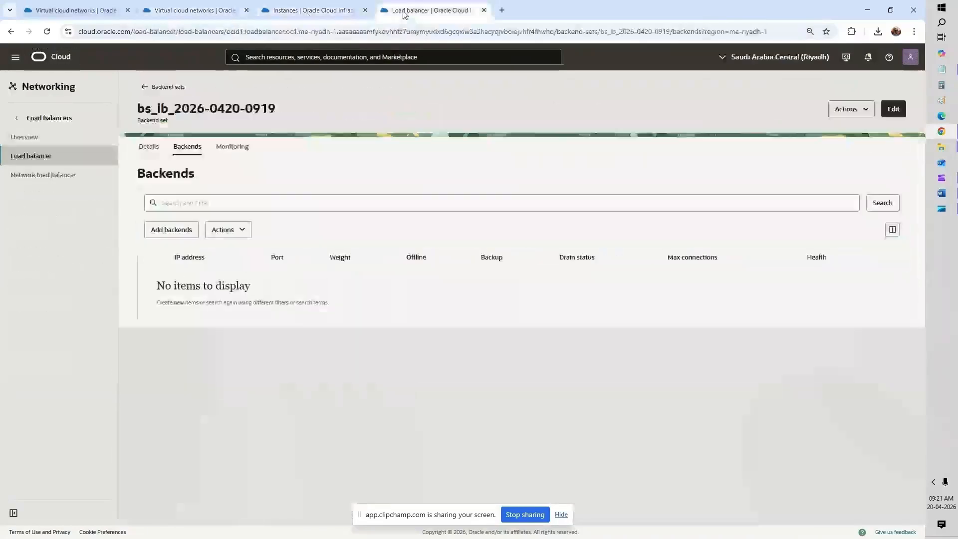
{"action": "left_click", "coordinate": [232, 148]}
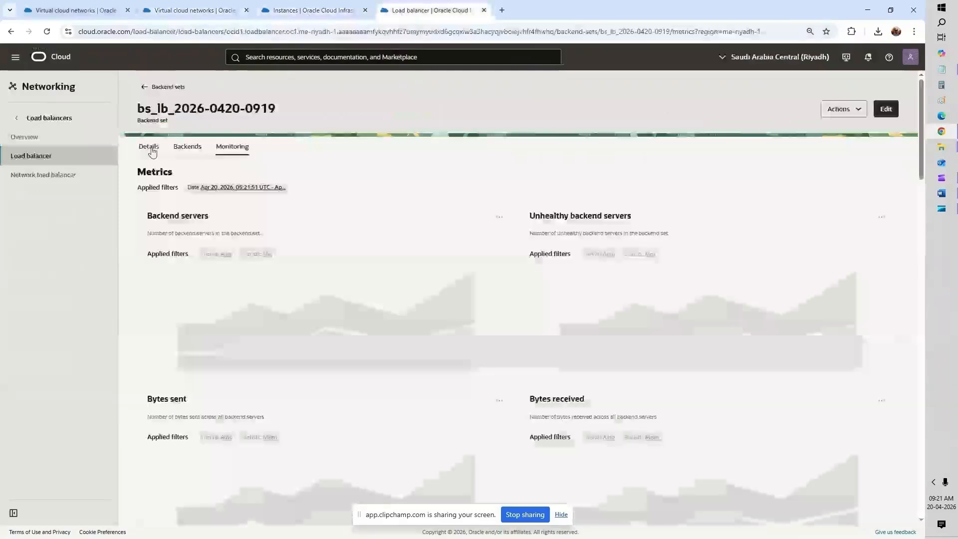
{"action": "left_click", "coordinate": [151, 148]}
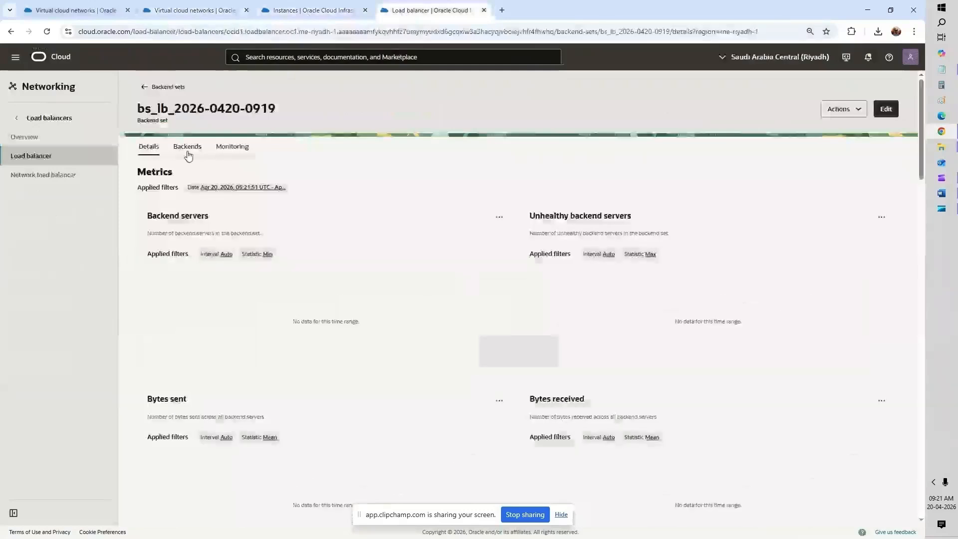
{"action": "left_click", "coordinate": [190, 149]}
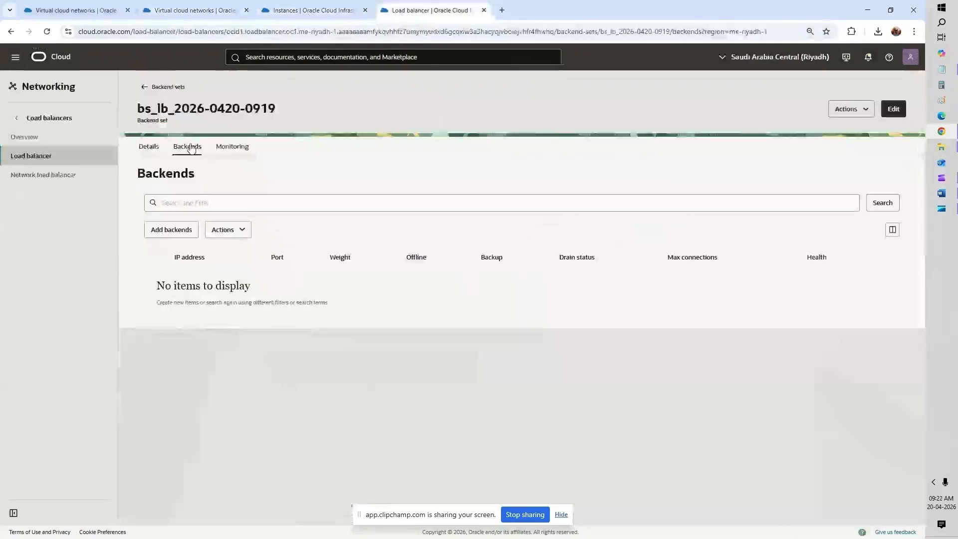
{"action": "left_click", "coordinate": [144, 90]}
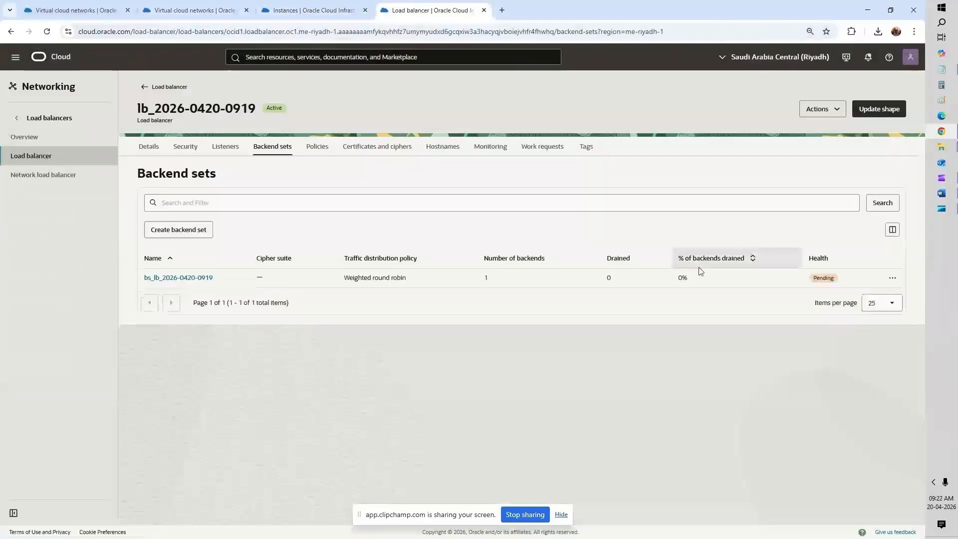
{"action": "left_click", "coordinate": [150, 147]}
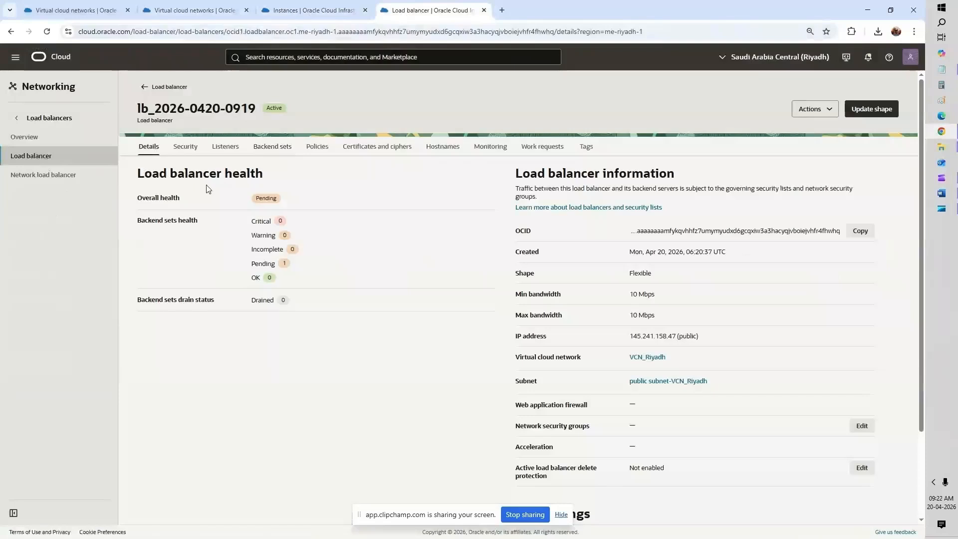
{"action": "left_click", "coordinate": [36, 158]}
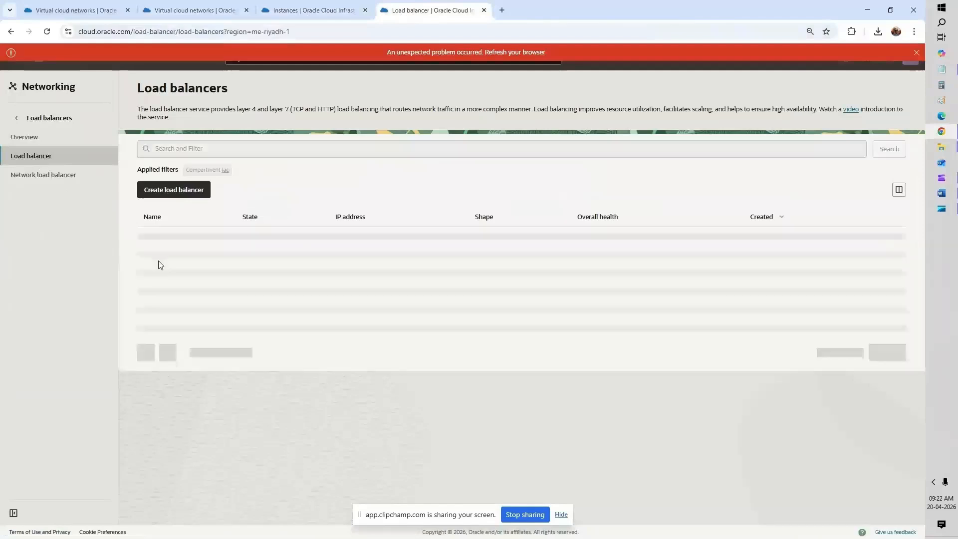
{"action": "left_click", "coordinate": [180, 240]}
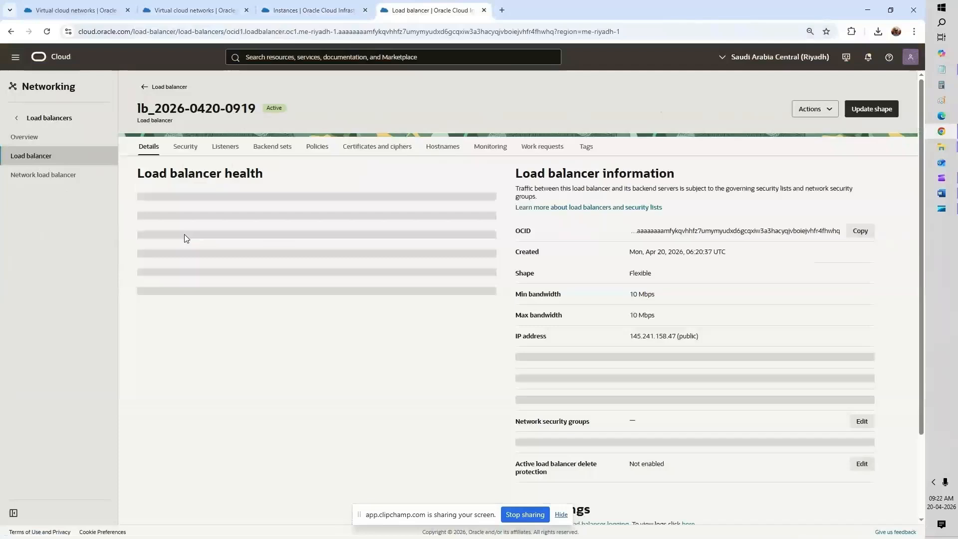
{"action": "left_click", "coordinate": [264, 151]}
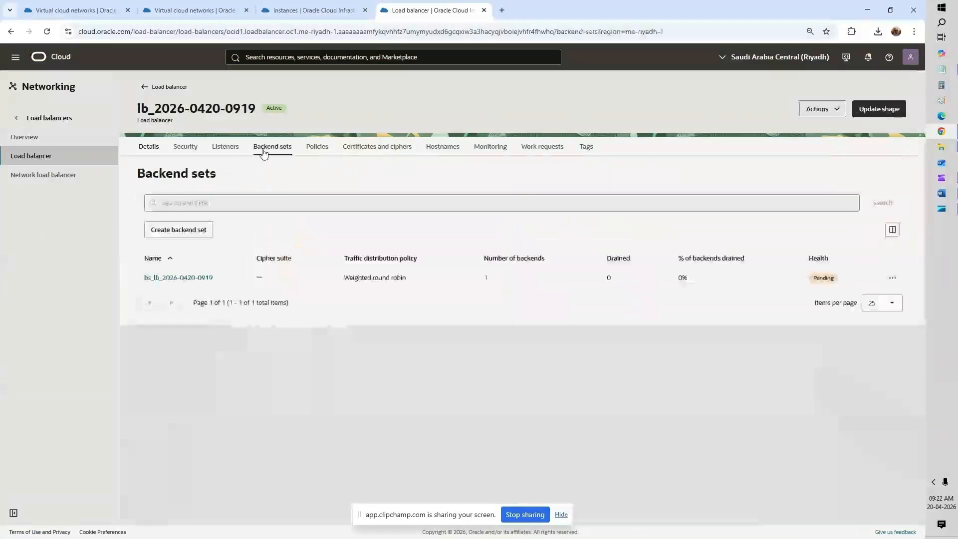
Step: Expand backend 10.3.1.223's health checks, both reporting Connection failed, and highlight the Critical status
{"action": "left_click", "coordinate": [174, 282]}
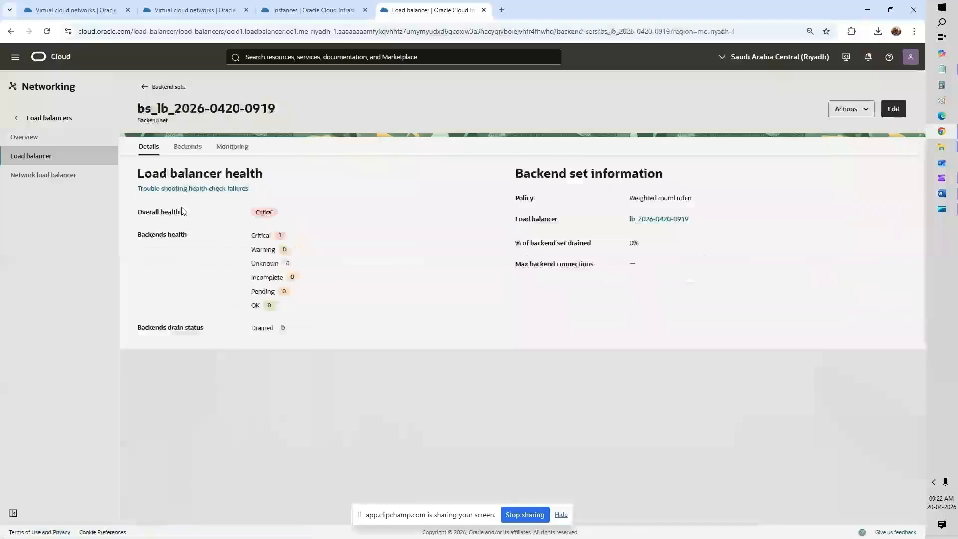
{"action": "left_click", "coordinate": [186, 148]}
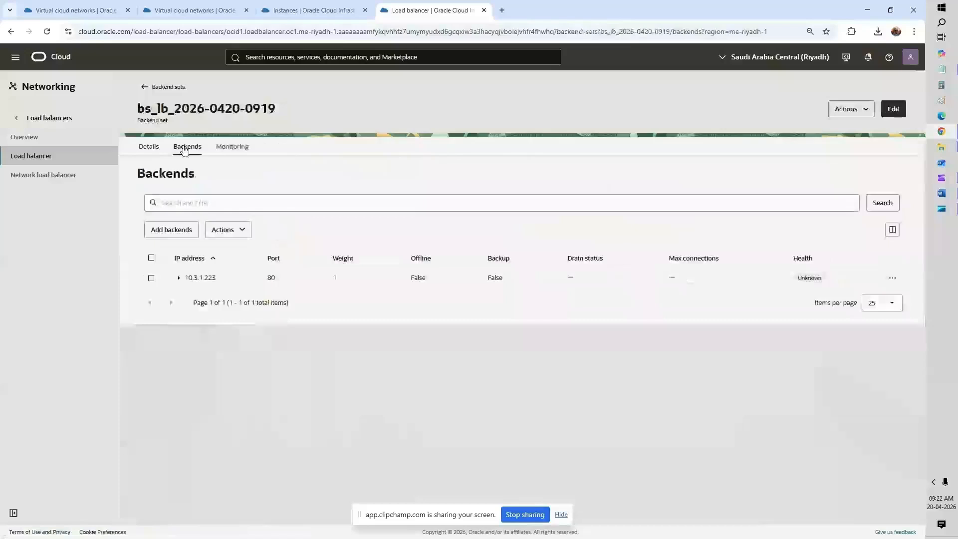
{"action": "left_click", "coordinate": [179, 278]}
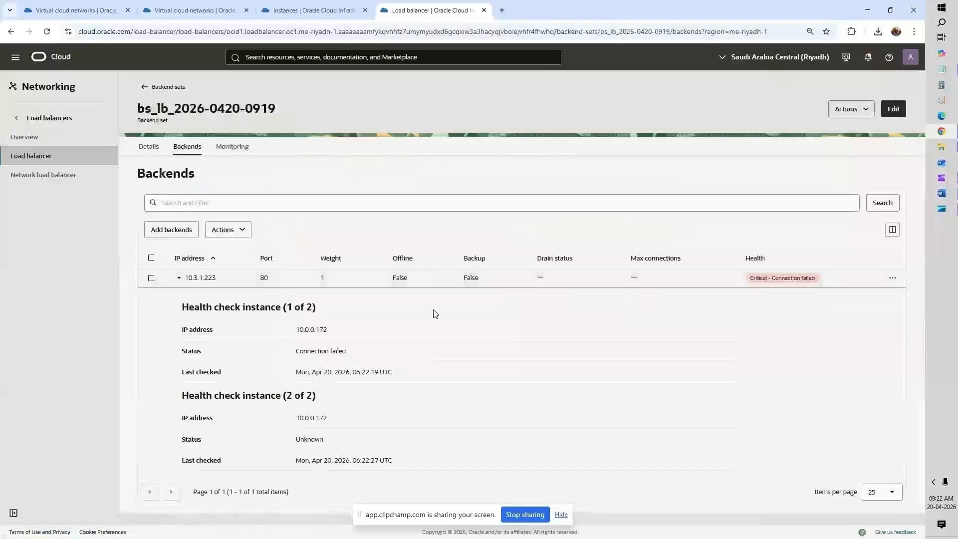
{"action": "triple_click", "coordinate": [766, 278]}
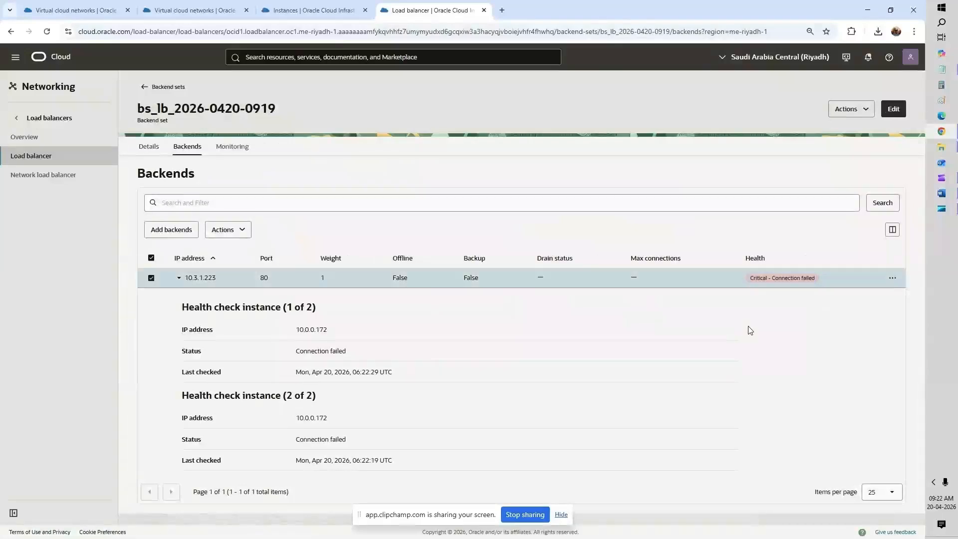
{"action": "triple_click", "coordinate": [755, 279]}
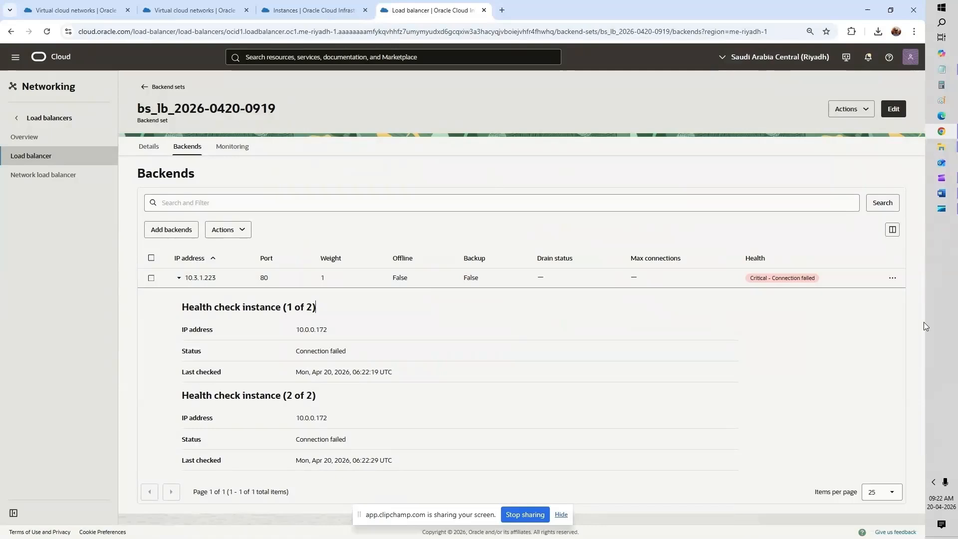
{"action": "left_click", "coordinate": [941, 24]}
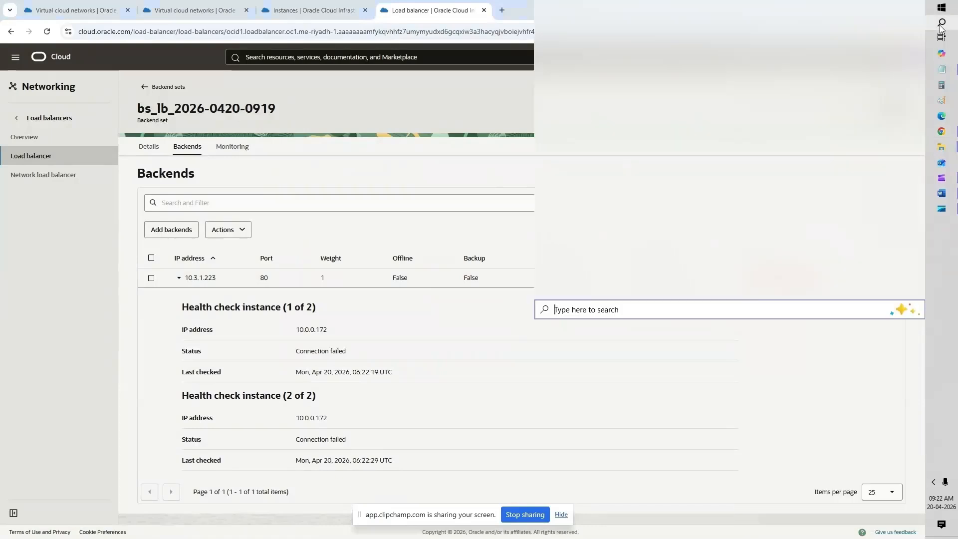
Step: Launch MobaXterm by searching 'mob', then view the Riyadh default security list in the console
{"action": "type", "text": "mob"}
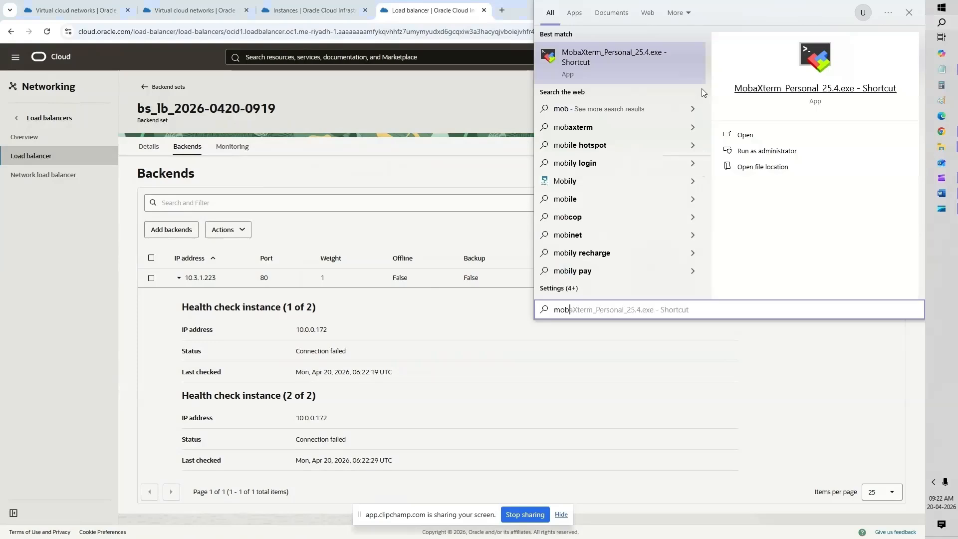
{"action": "key", "text": "Return"}
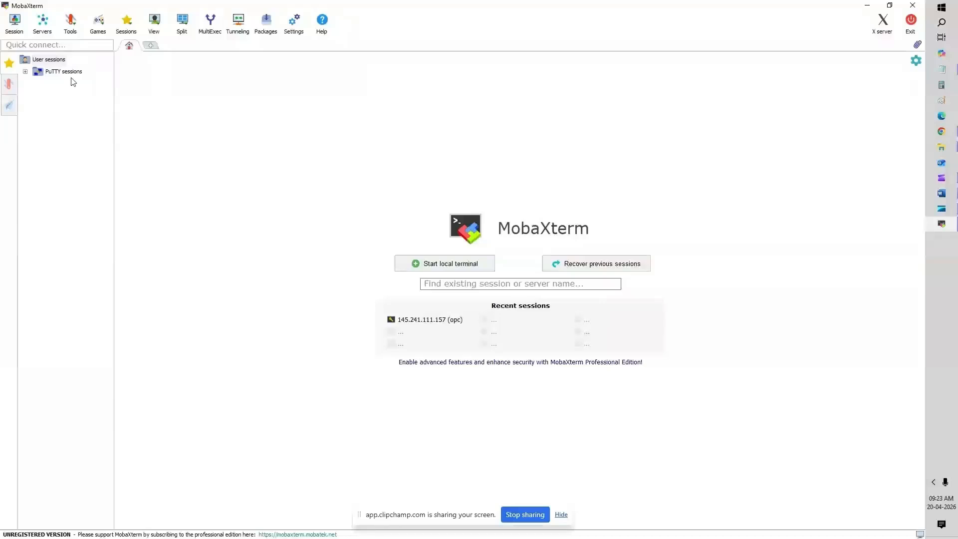
{"action": "left_click", "coordinate": [943, 132]}
{"action": "left_click", "coordinate": [98, 16]}
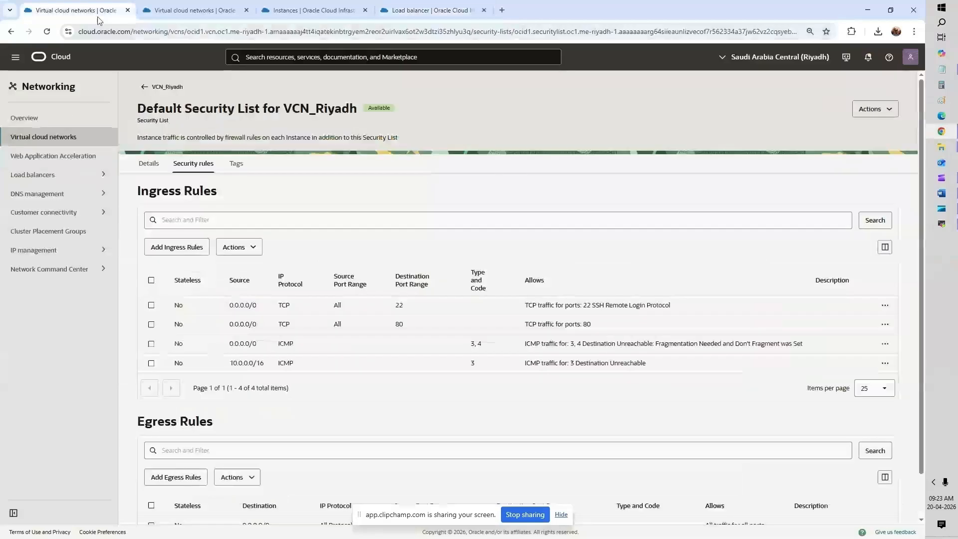
Step: Compare Riyadh and Jeddah default security rules, then return to VCN_Riyadh with CIDR 10.0.0.0/16
{"action": "left_click", "coordinate": [170, 13]}
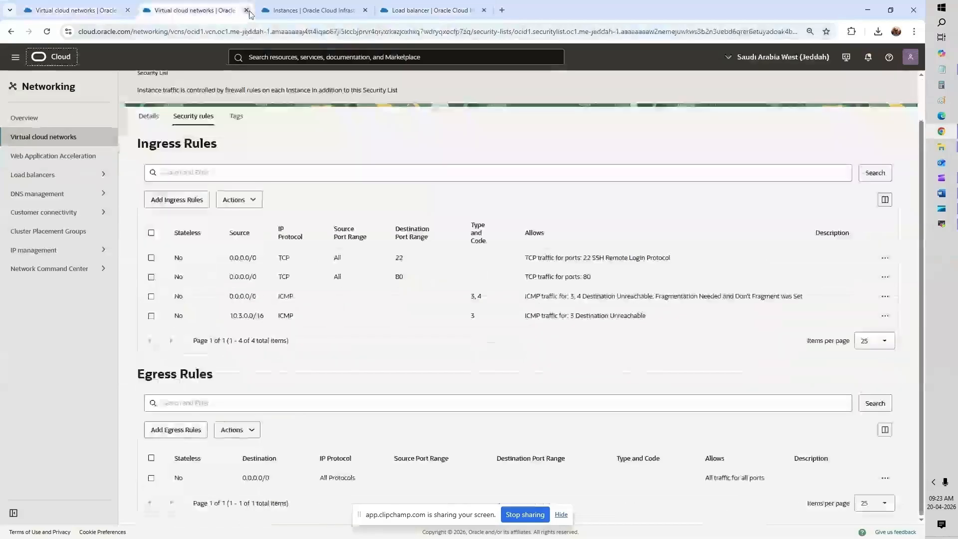
{"action": "left_click", "coordinate": [291, 13]}
{"action": "left_click", "coordinate": [176, 13]}
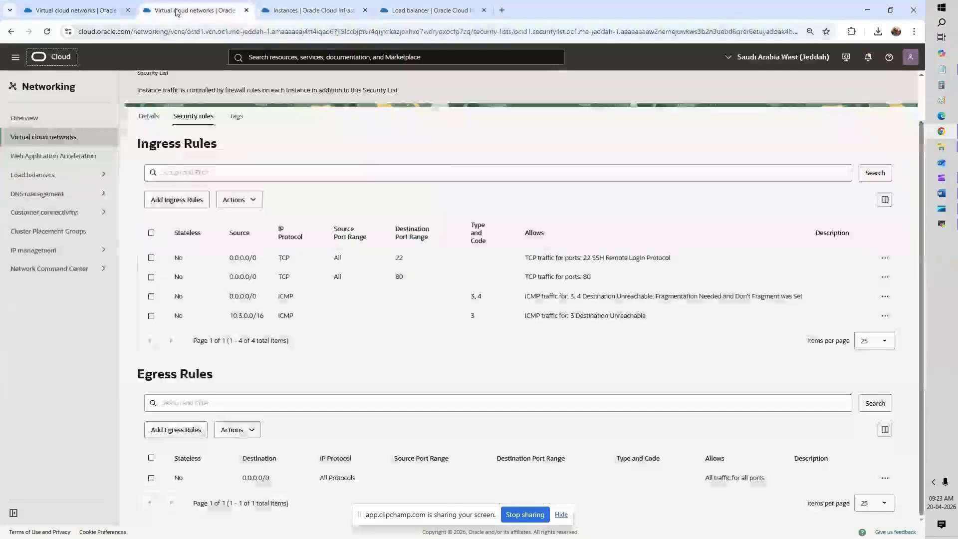
{"action": "left_click", "coordinate": [62, 11]}
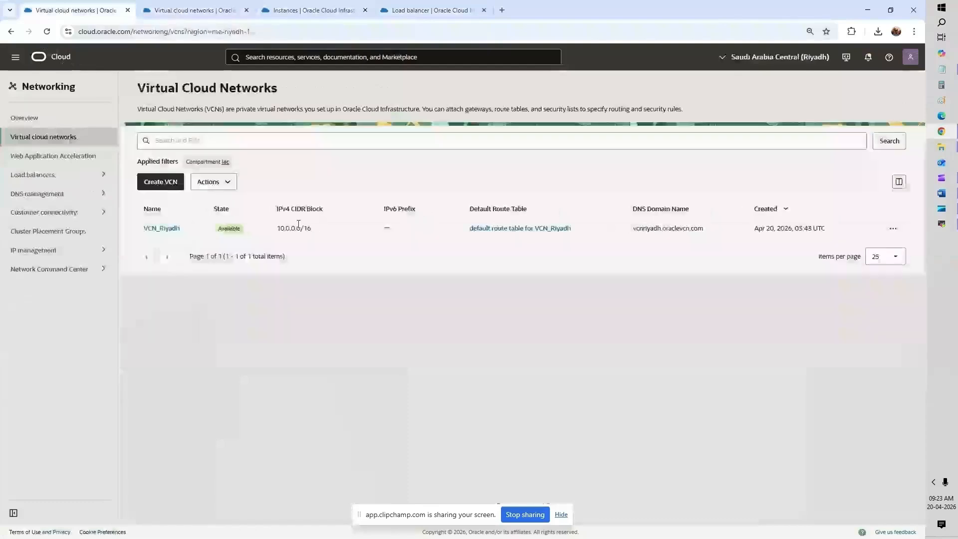
{"action": "triple_click", "coordinate": [299, 227]}
{"action": "left_click", "coordinate": [212, 13]}
{"action": "left_click", "coordinate": [87, 10]}
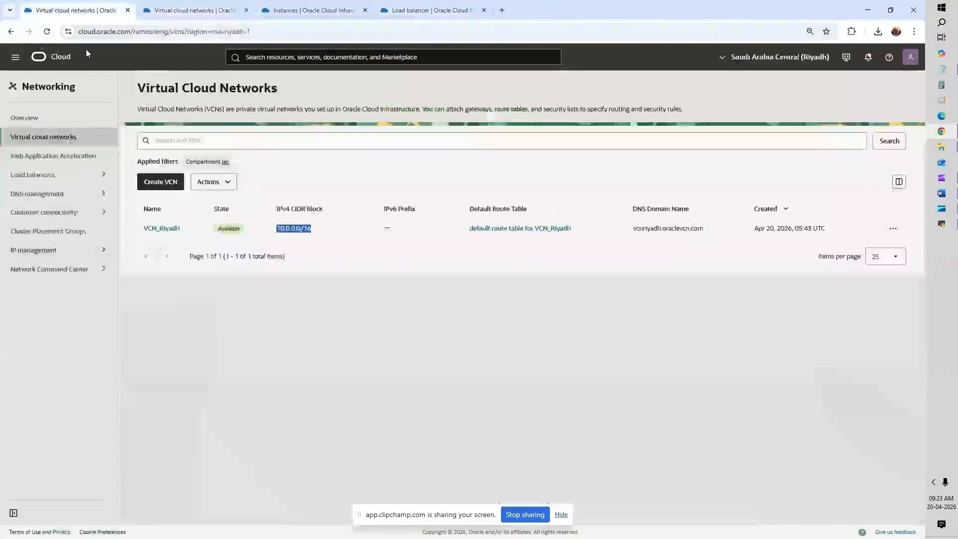
Step: Copy the Riyadh public instance's IP 145.241.104.119 from Compute > Instances and switch to MobaXterm
{"action": "left_click", "coordinate": [17, 57]}
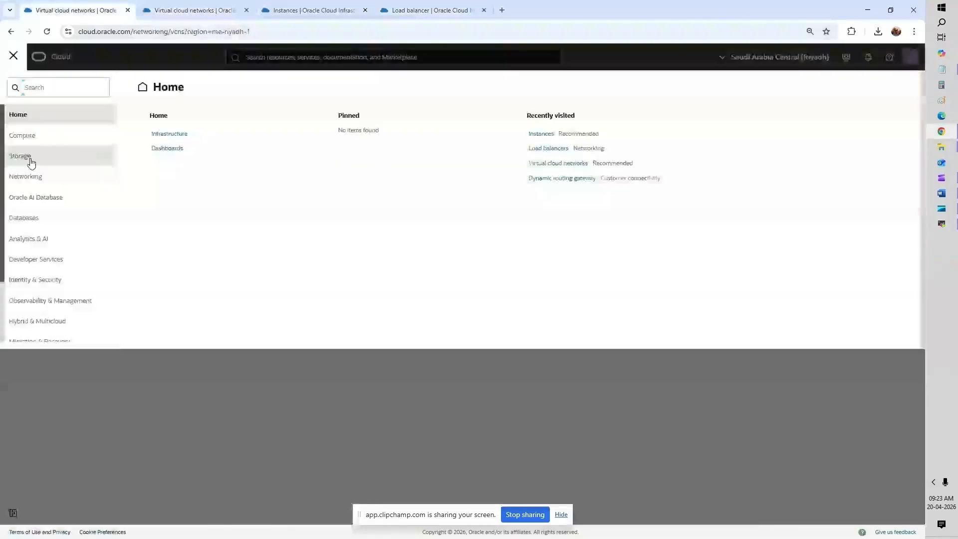
{"action": "left_click", "coordinate": [38, 142]}
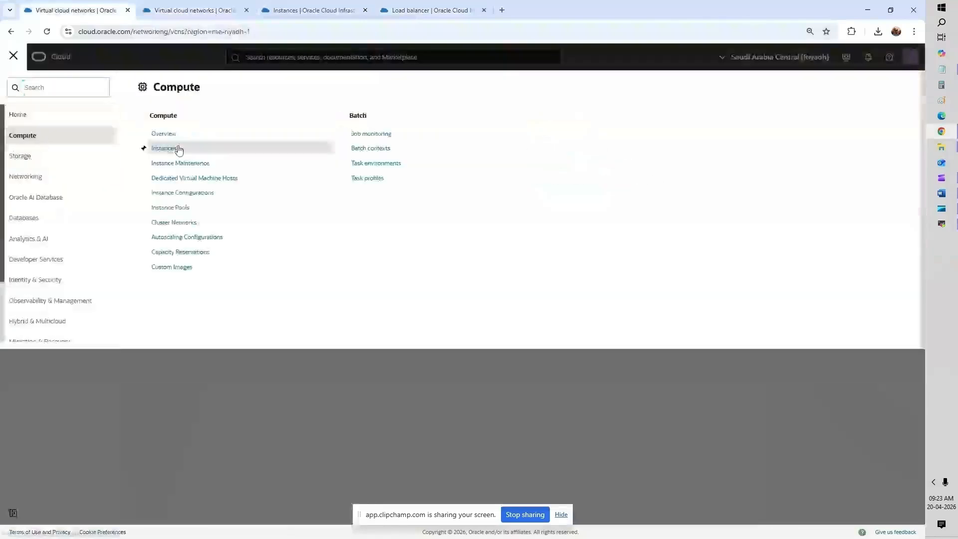
{"action": "left_click", "coordinate": [165, 149]}
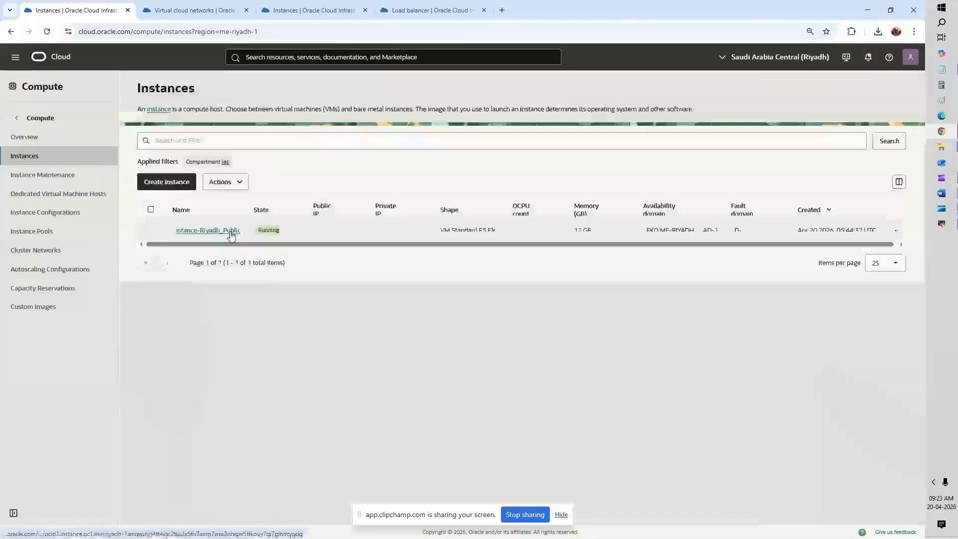
{"action": "double_click", "coordinate": [330, 230]}
{"action": "key", "text": "ctrl+c"}
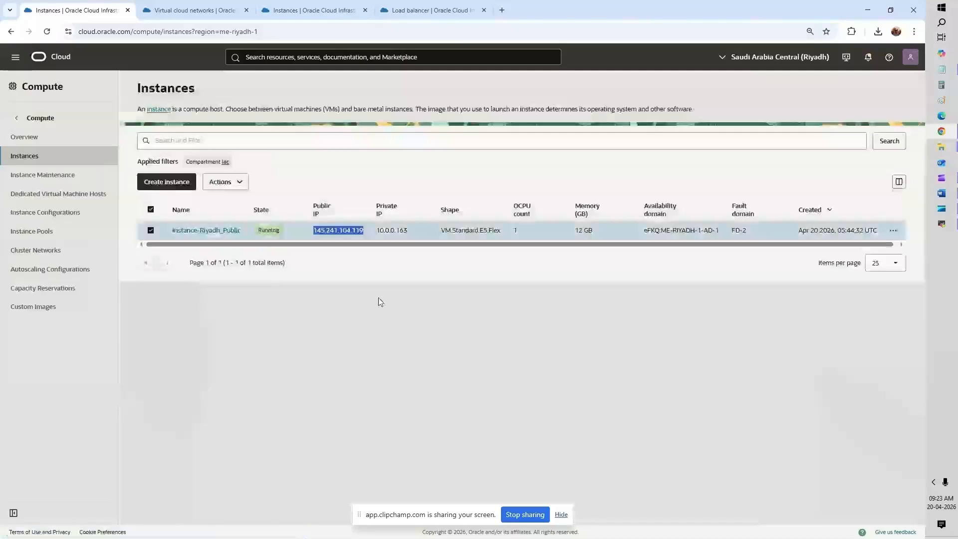
{"action": "key", "text": "alt+Tab"}
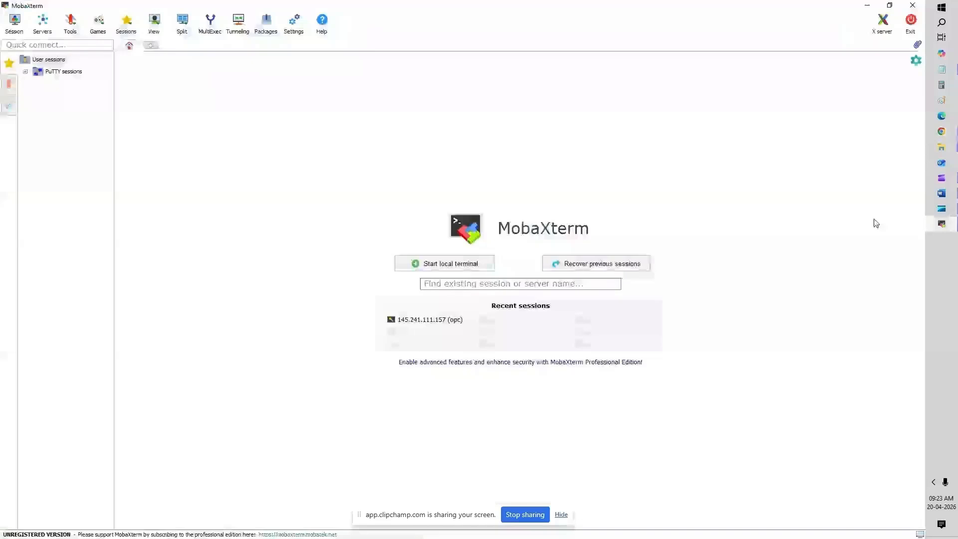
Step: Create a new SSH session to remote host 145.241.104.119 with username opc
{"action": "left_click", "coordinate": [64, 72]}
{"action": "right_click", "coordinate": [72, 76]}
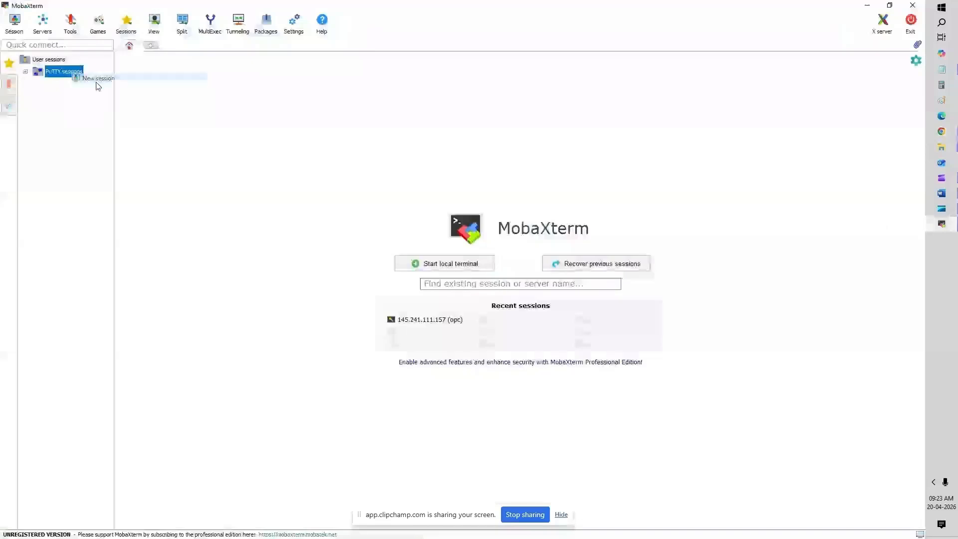
{"action": "left_click", "coordinate": [97, 80]}
{"action": "left_click", "coordinate": [281, 155]}
{"action": "key", "text": "ctrl+v"}
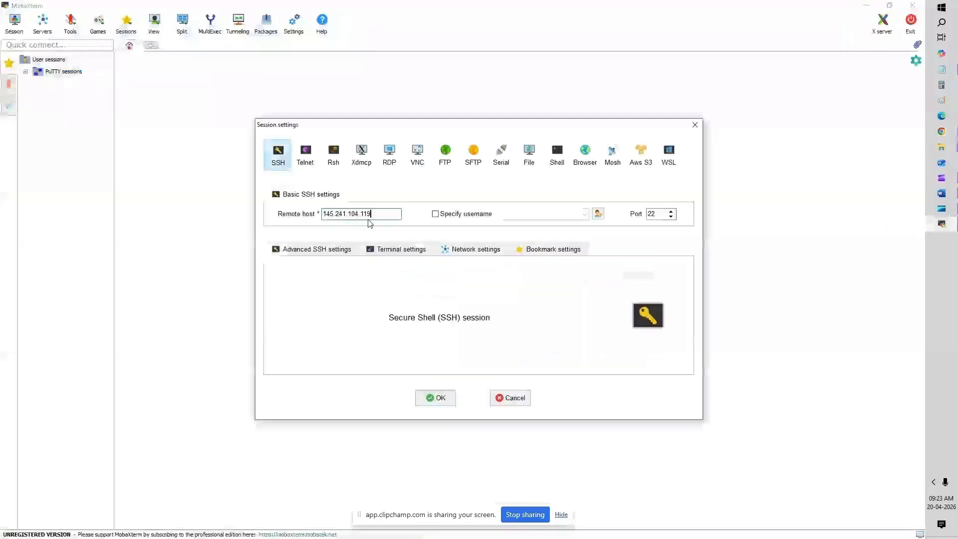
{"action": "left_click", "coordinate": [436, 213]}
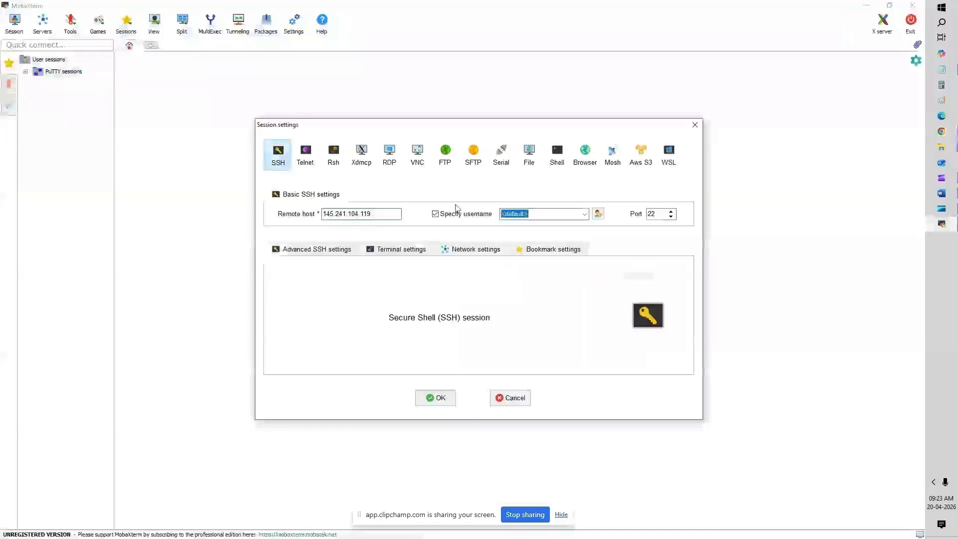
{"action": "type", "text": "opc"}
Step: Use the Riyadh private key from Downloads, save the session and accept the host key
{"action": "left_click", "coordinate": [317, 249]}
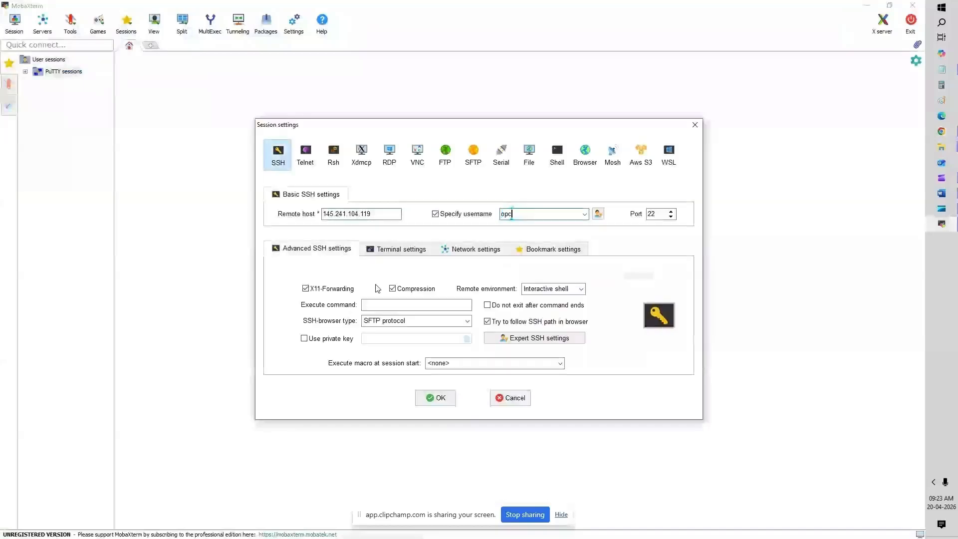
{"action": "left_click", "coordinate": [467, 338]}
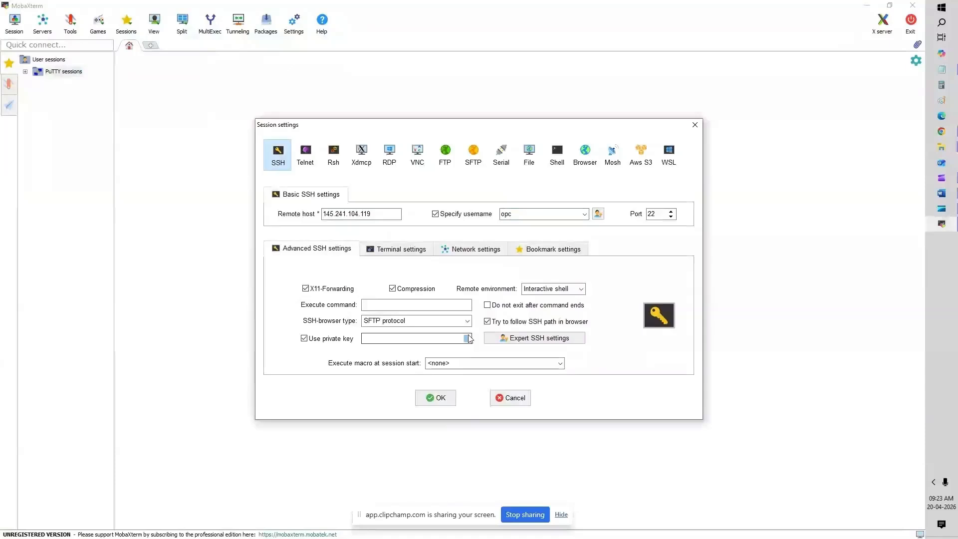
{"action": "left_click", "coordinate": [467, 338]}
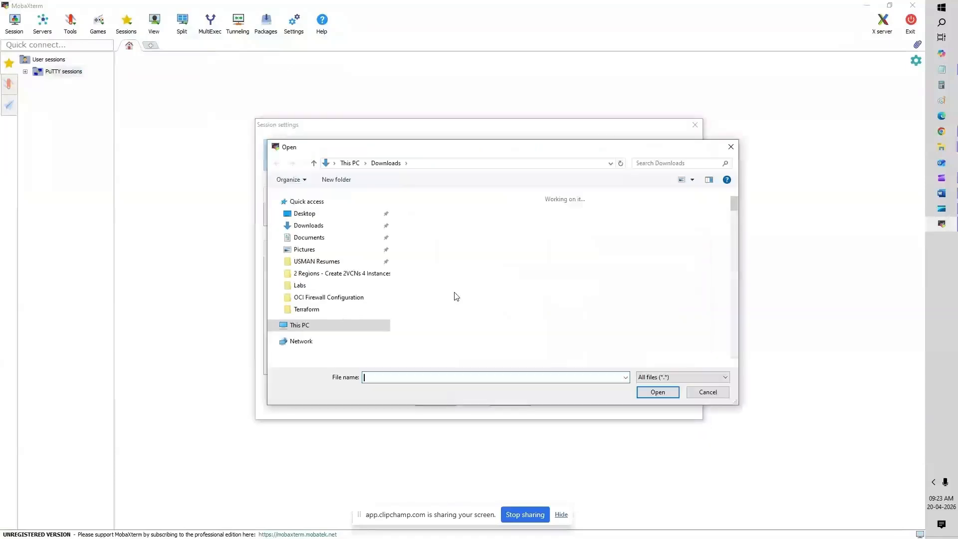
{"action": "double_click", "coordinate": [484, 245]}
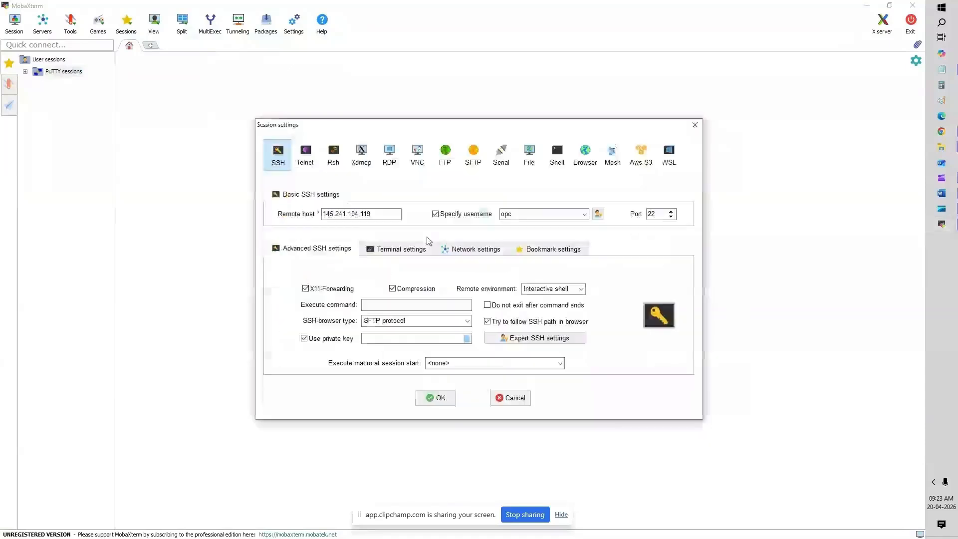
{"action": "left_click", "coordinate": [468, 339]}
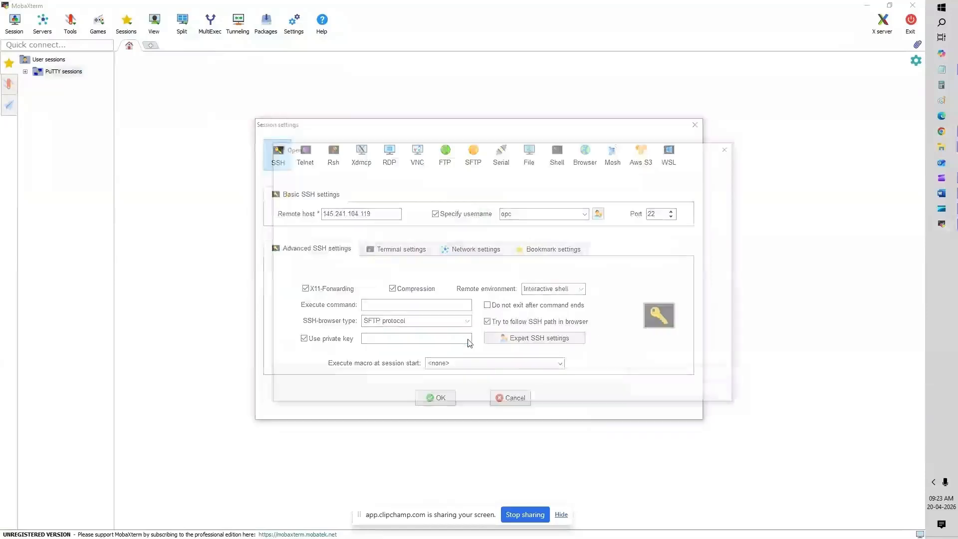
{"action": "double_click", "coordinate": [482, 244]}
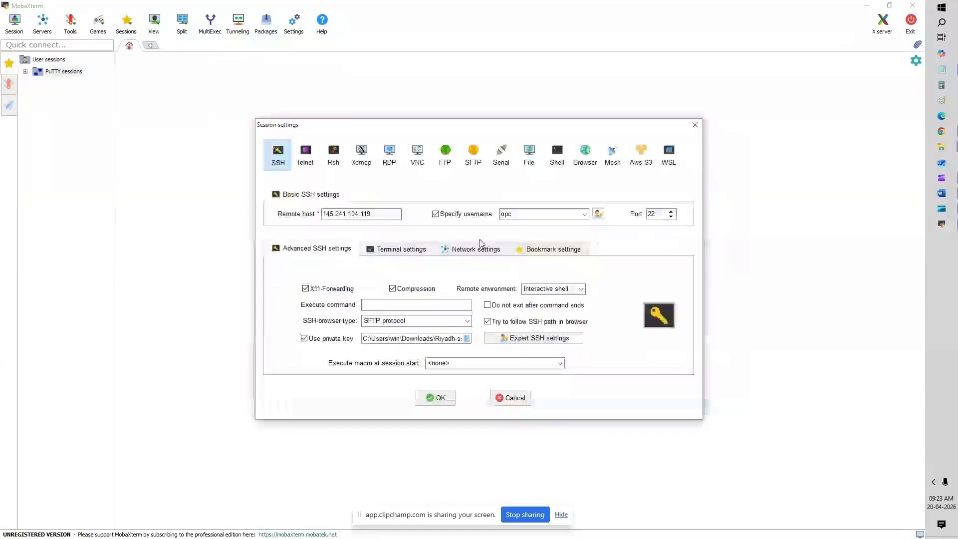
{"action": "left_click", "coordinate": [439, 398]}
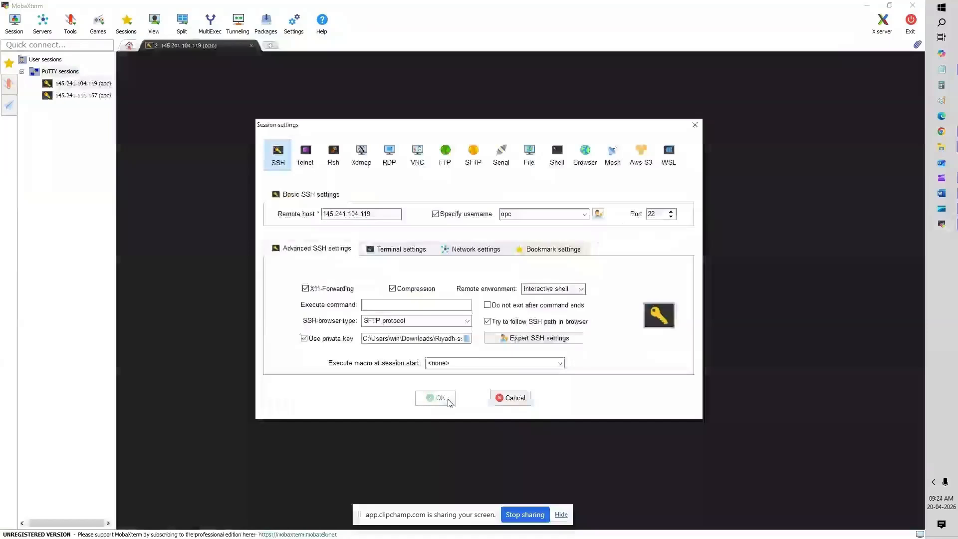
{"action": "left_click", "coordinate": [405, 299]}
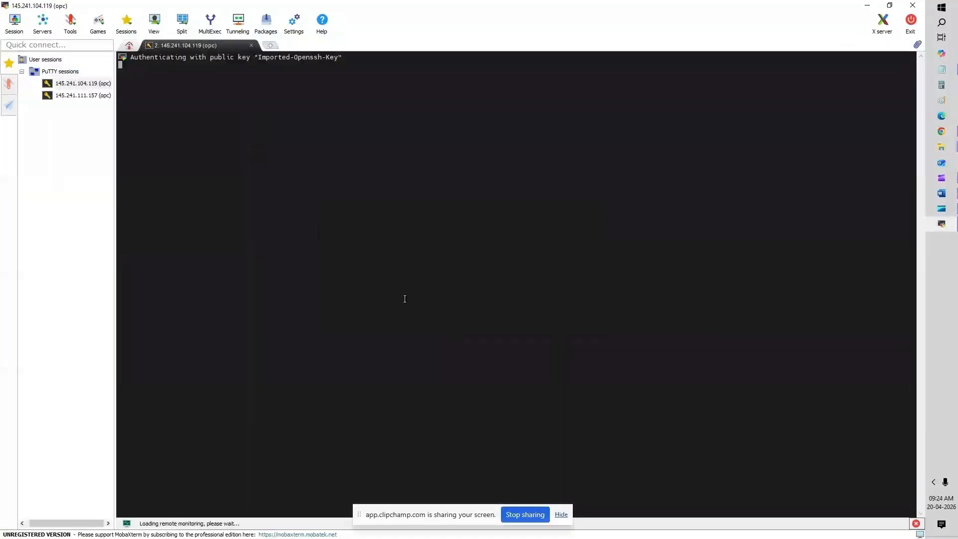
Step: Check the home directory contents and path on the Riyadh instance with ls and pwd
{"action": "type", "text": "ls\\"}
{"action": "key", "text": "Return"}
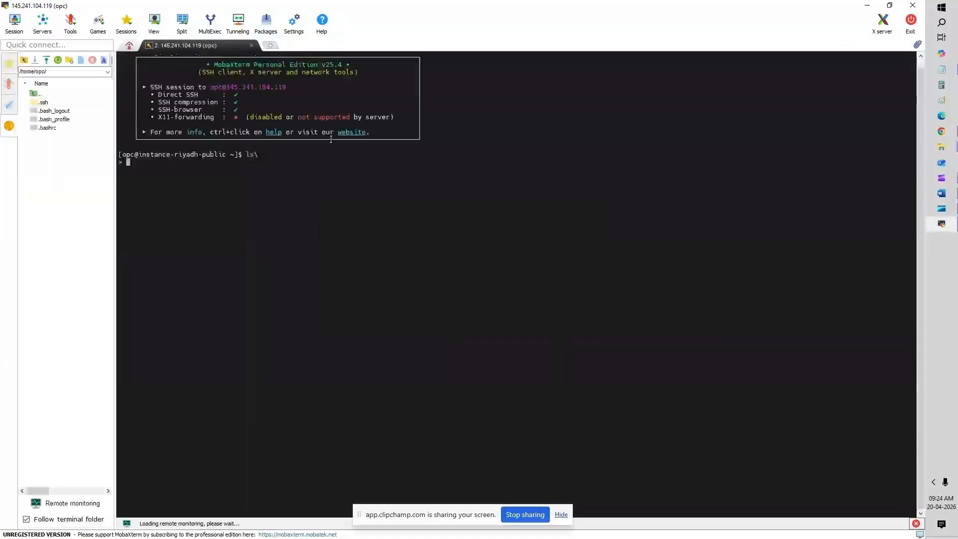
{"action": "key", "text": "Return"}
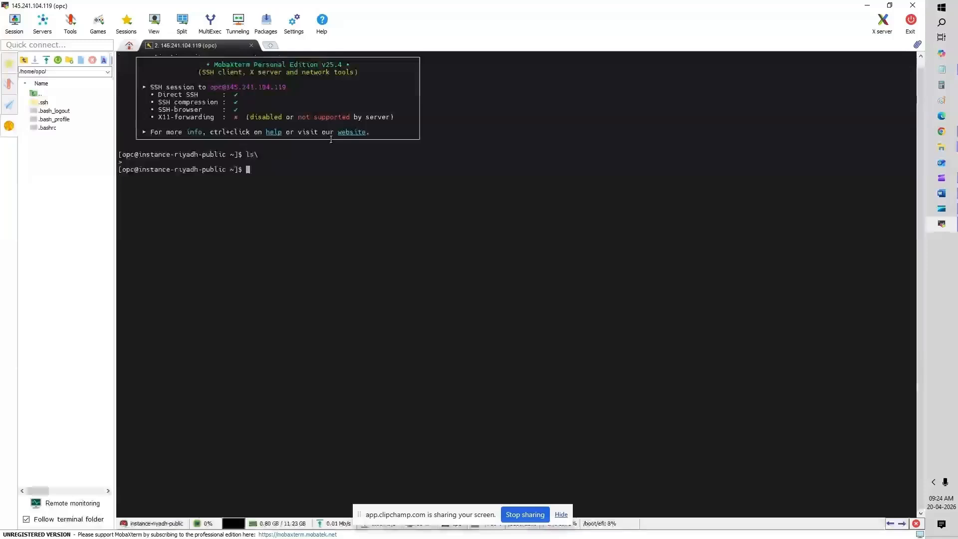
{"action": "type", "text": "ls"}
{"action": "key", "text": "Return"}
{"action": "type", "text": "pwd"}
{"action": "key", "text": "Return"}
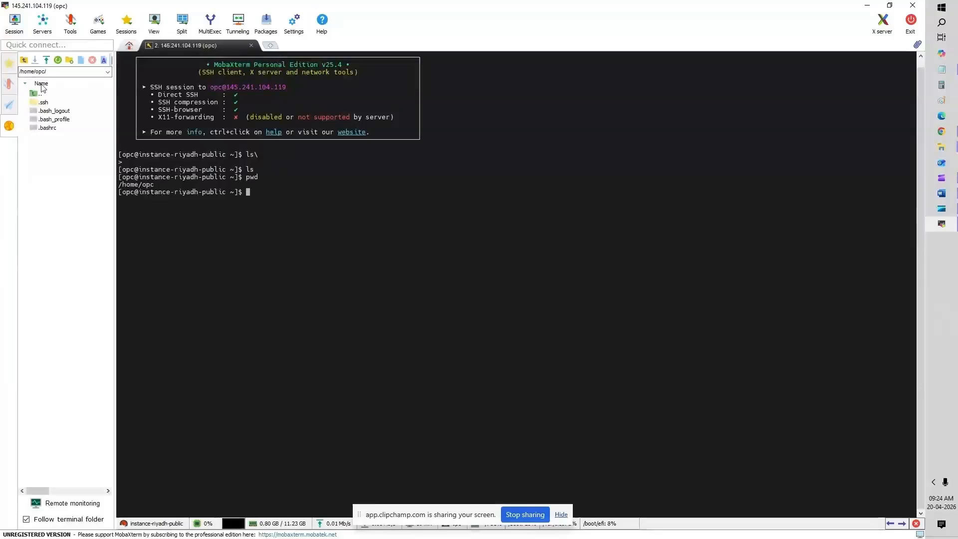
Step: Upload the Jeddah SSH key and type 'ssh -i Jeddah-ssh-key-2026-04-20.key opc@'
{"action": "left_click", "coordinate": [47, 60]}
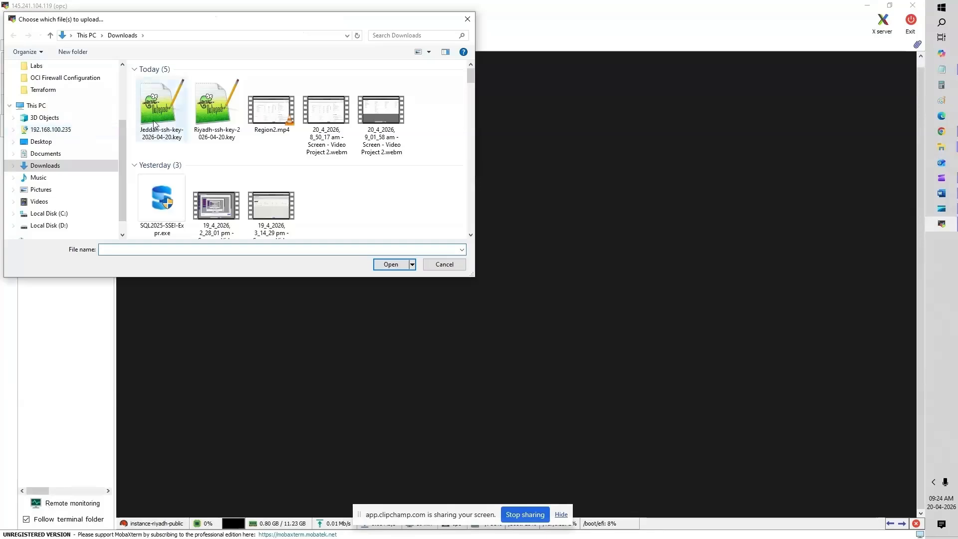
{"action": "double_click", "coordinate": [154, 125]}
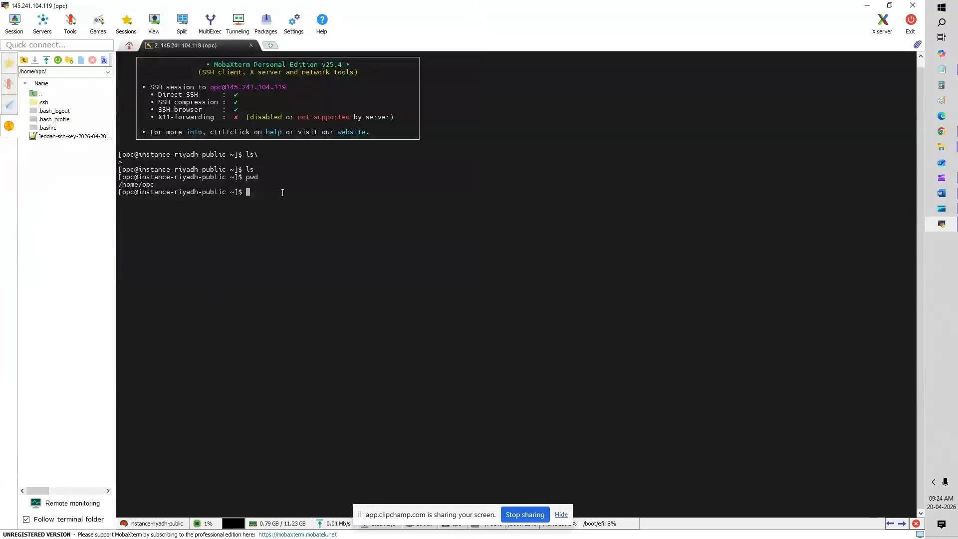
{"action": "type", "text": "ssh -i"}
{"action": "mouse_move", "coordinate": [941, 131]}
{"action": "type", "text": "Je"}
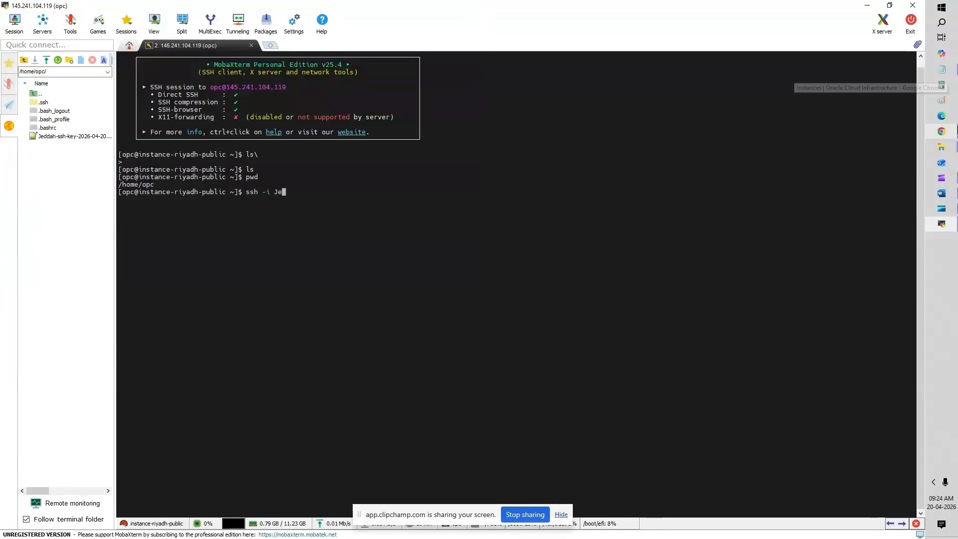
{"action": "key", "text": "Tab"}
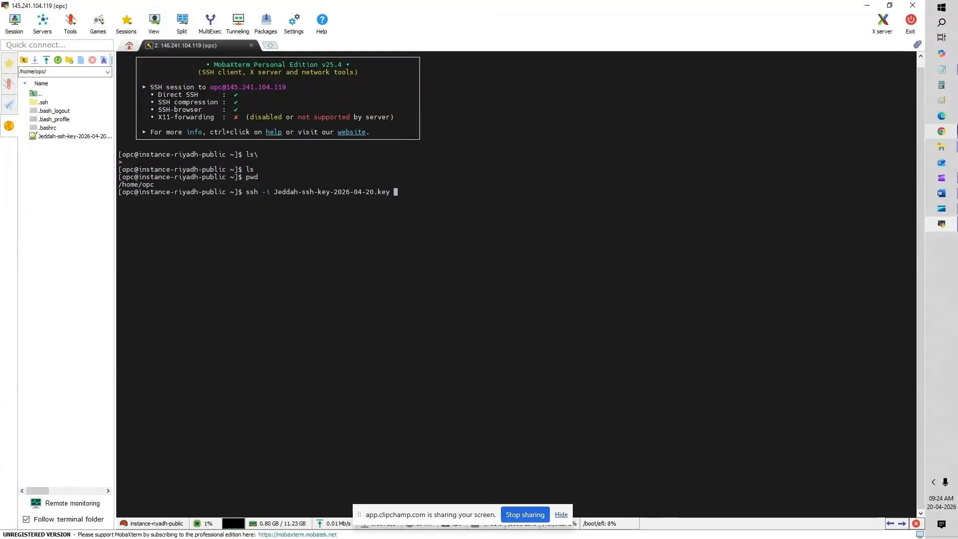
{"action": "type", "text": "opc@"}
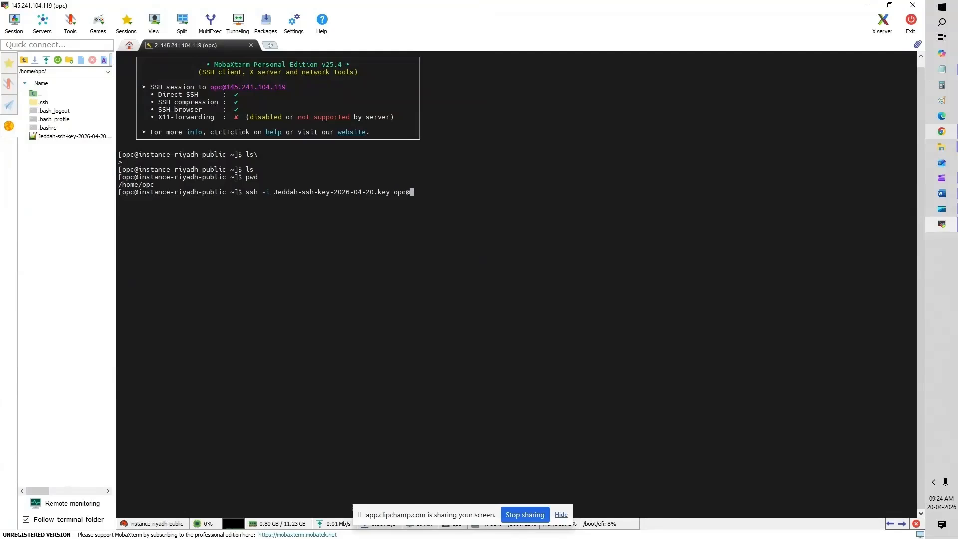
{"action": "left_click", "coordinate": [946, 138]}
{"action": "left_click", "coordinate": [400, 11]}
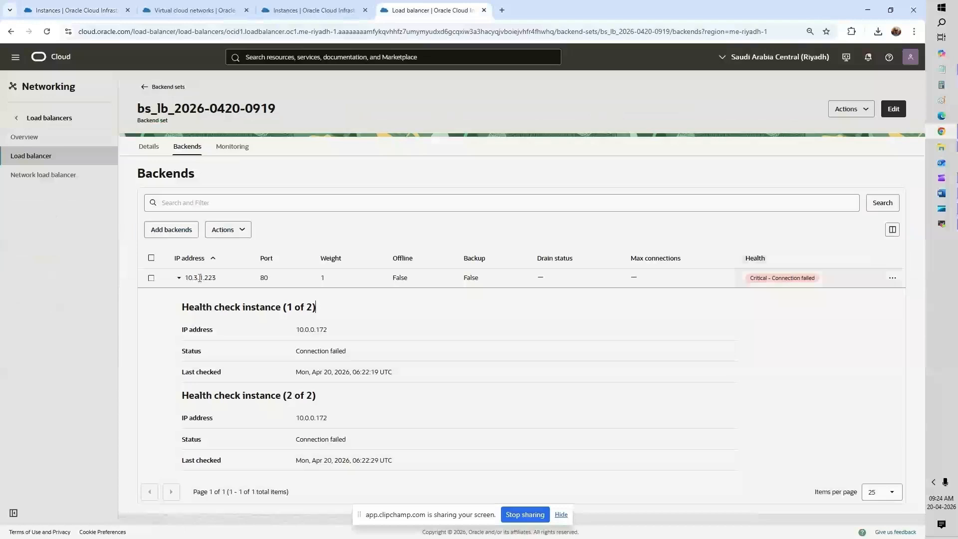
{"action": "left_click", "coordinate": [217, 275]}
{"action": "left_click_drag", "start_coordinate": [217, 275], "coordinate": [186, 275]}
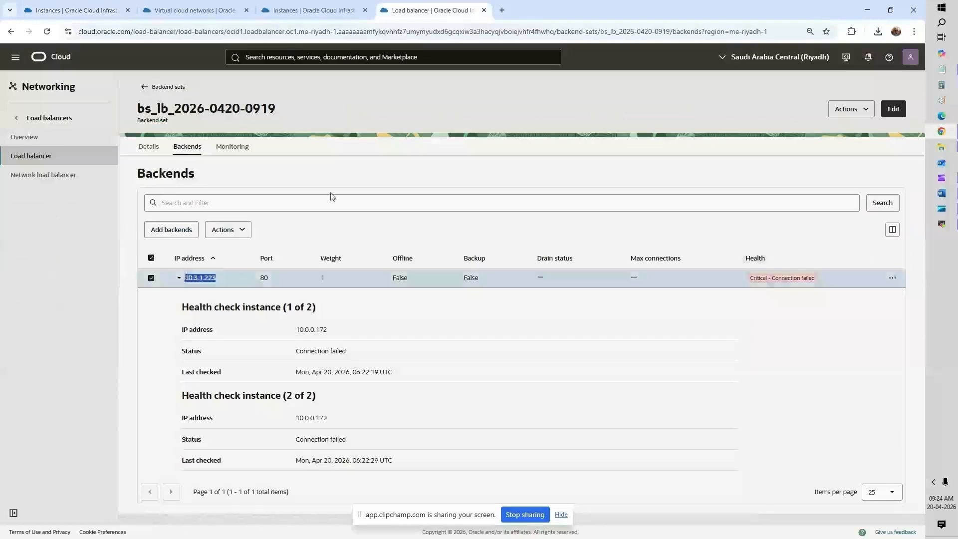
{"action": "key", "text": "alt+Tab"}
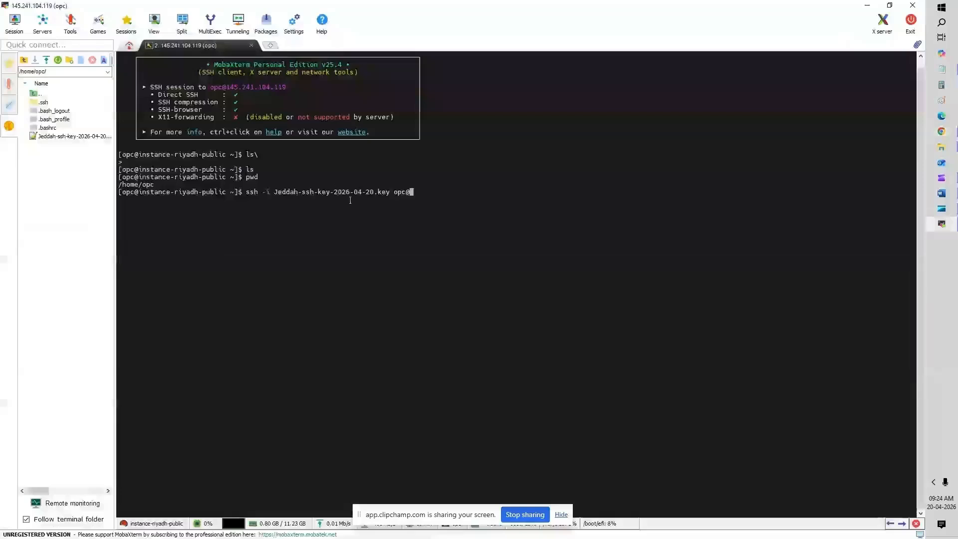
{"action": "right_click", "coordinate": [400, 180]}
{"action": "key", "text": "BackSpace"}
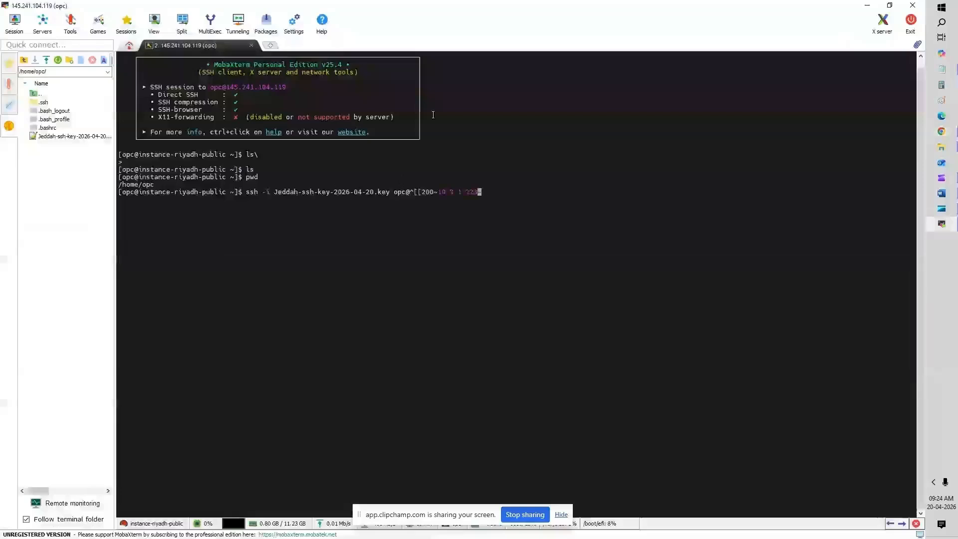
{"action": "key", "text": "Left"}
{"action": "key", "text": "Left"}
{"action": "key", "text": "Left"}
{"action": "key", "text": "Left"}
{"action": "key", "text": "Left"}
{"action": "key", "text": "Left"}
{"action": "key", "text": "Left"}
{"action": "key", "text": "Left"}
{"action": "key", "text": "Left"}
{"action": "key", "text": "Left"}
{"action": "key", "text": "Left"}
{"action": "key", "text": "Left"}
{"action": "key", "text": "Left"}
{"action": "key", "text": "Left"}
{"action": "key", "text": "Left"}
{"action": "key", "text": "Left"}
{"action": "key", "text": "Left"}
{"action": "key", "text": "Left"}
{"action": "key", "text": "Delete"}
{"action": "key", "text": "Delete"}
{"action": "key", "text": "Delete"}
{"action": "key", "text": "Delete"}
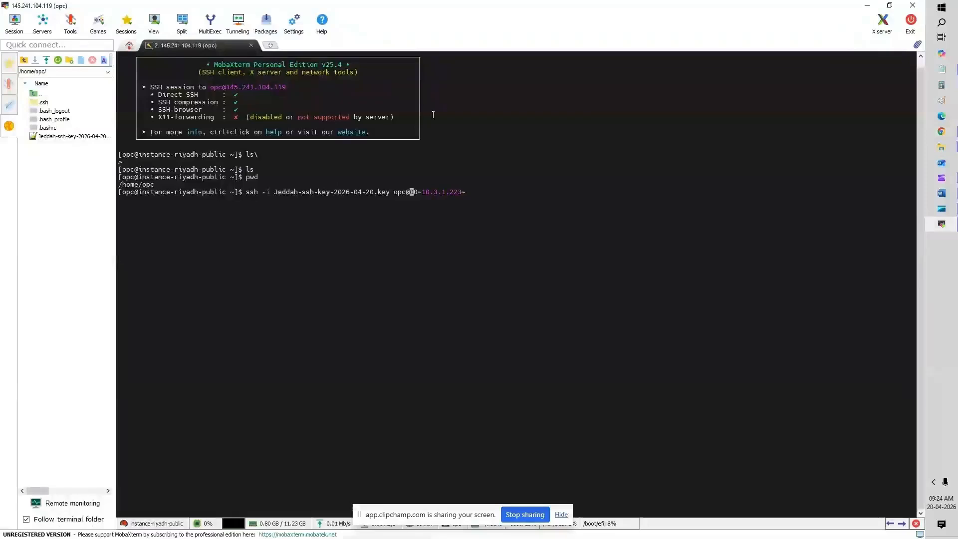
{"action": "key", "text": "Delete"}
{"action": "key", "text": "Delete"}
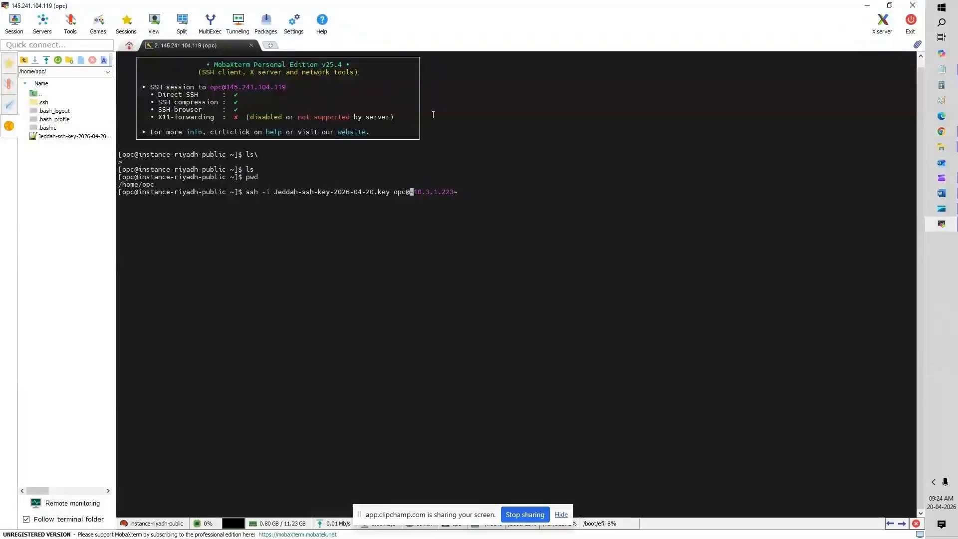
{"action": "key", "text": "Delete"}
{"action": "key", "text": "End"}
{"action": "key", "text": "BackSpace"}
{"action": "key", "text": "Return"}
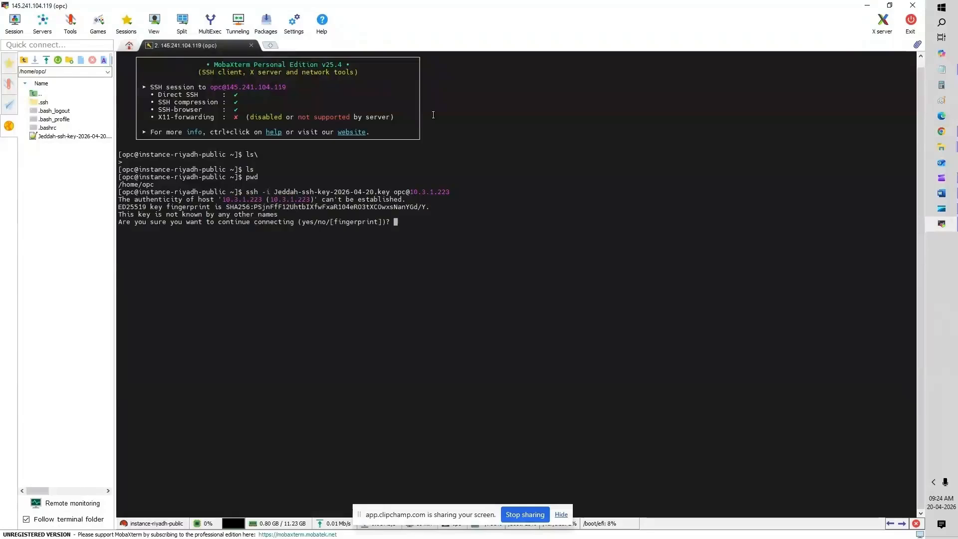
{"action": "type", "text": "yes"}
{"action": "key", "text": "Return"}
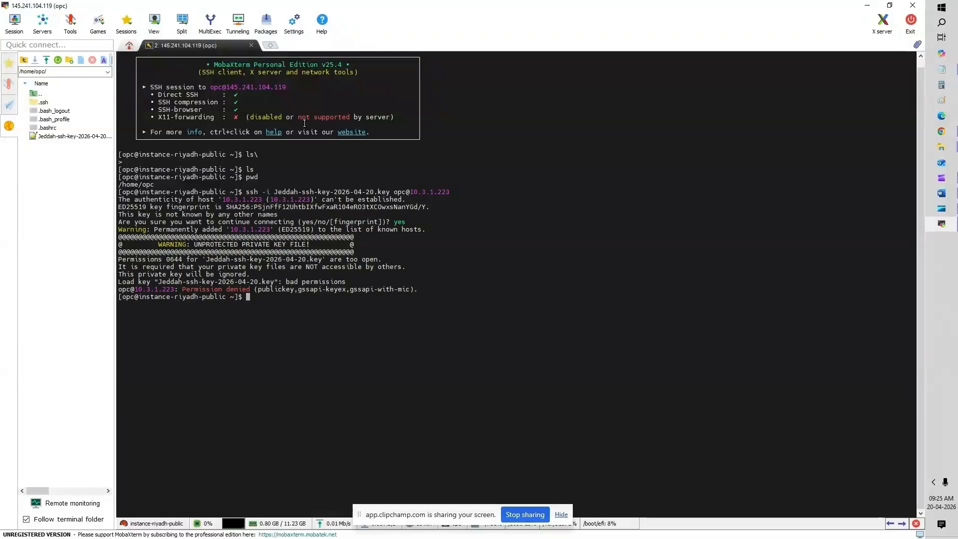
Step: Restrict the key files with chmod 400 * and rerun the ssh login to the Jeddah instance
{"action": "type", "text": "chmod 400 *"}
{"action": "key", "text": "Return"}
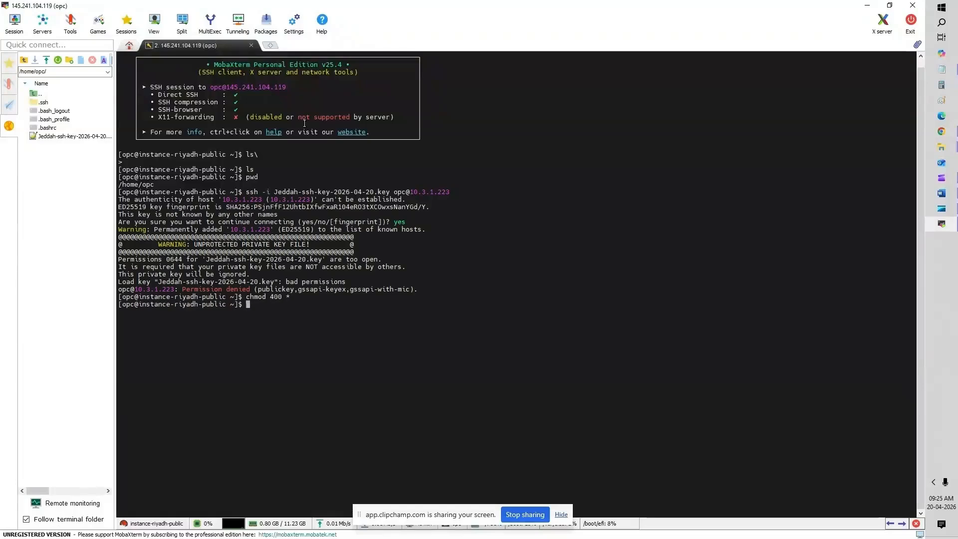
{"action": "key", "text": "Up"}
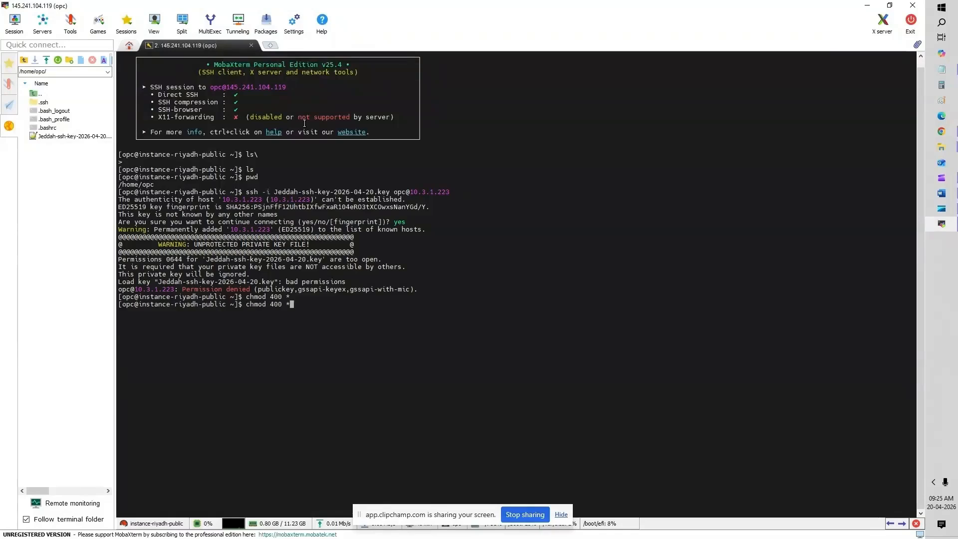
{"action": "key", "text": "Up"}
{"action": "key", "text": "Return"}
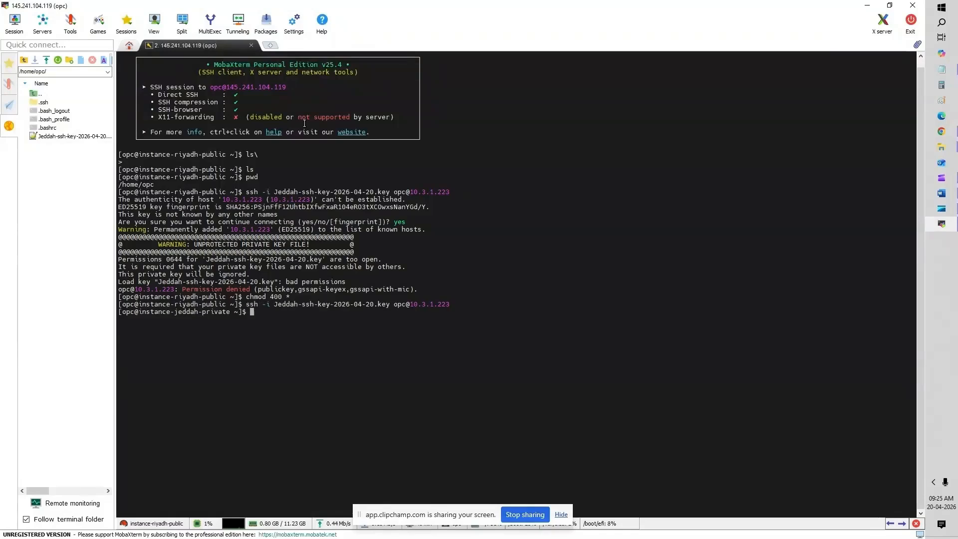
Step: Check the directory with ls and pwd, then run sudo yum install httpd -y
{"action": "type", "text": "ls"}
{"action": "key", "text": "Return"}
{"action": "type", "text": "pwd"}
{"action": "key", "text": "Return"}
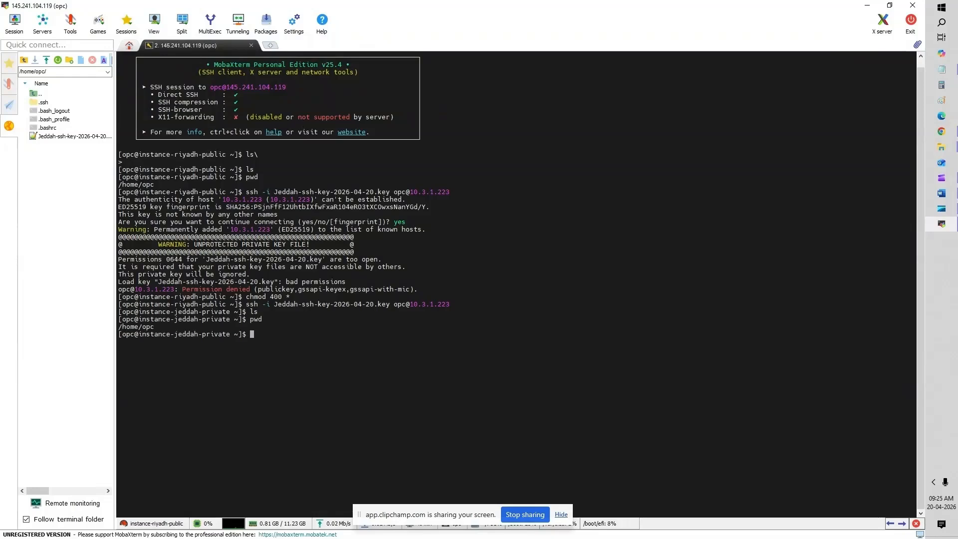
{"action": "key", "text": "alt+Tab"}
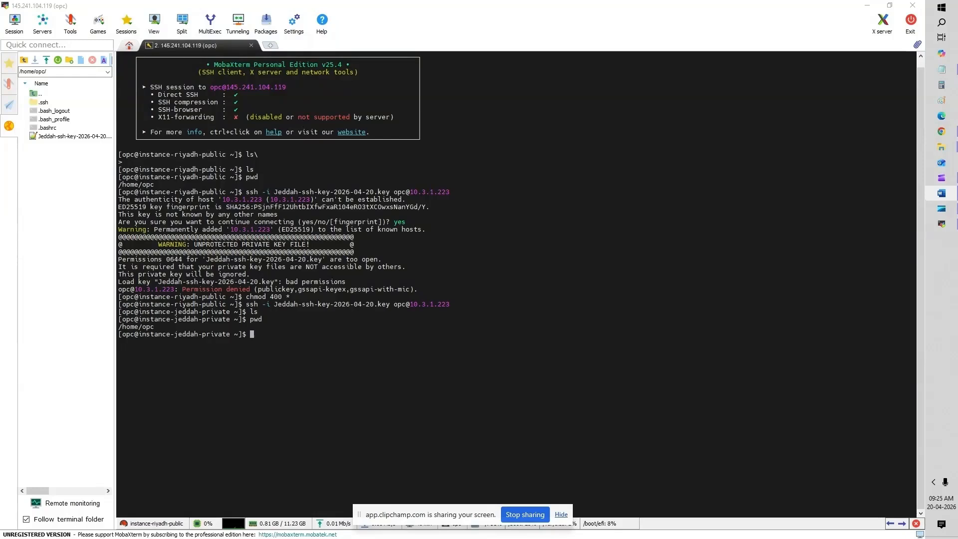
{"action": "right_click", "coordinate": [383, 332]}
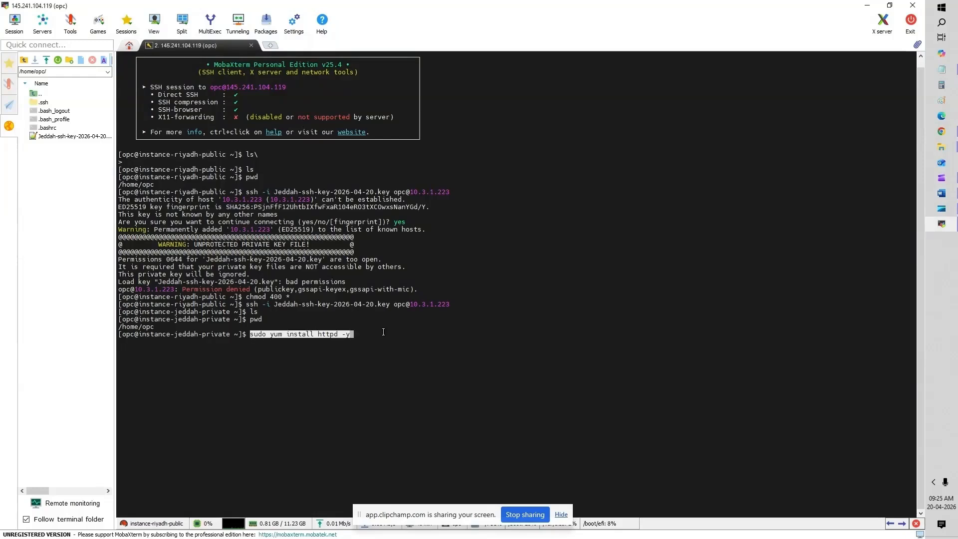
{"action": "key", "text": "Return"}
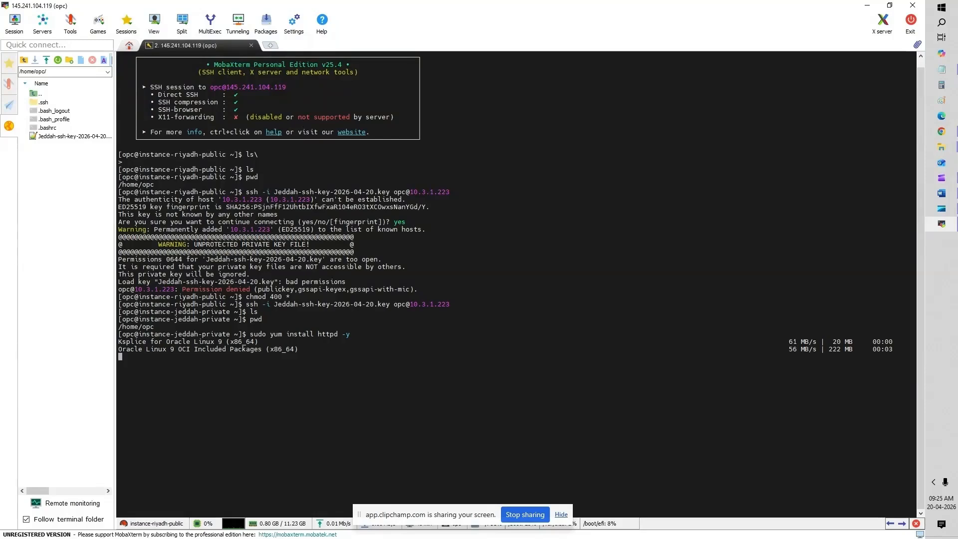
Step: Switch to the Word notes while the httpd install finishes
{"action": "key", "text": "alt+Tab"}
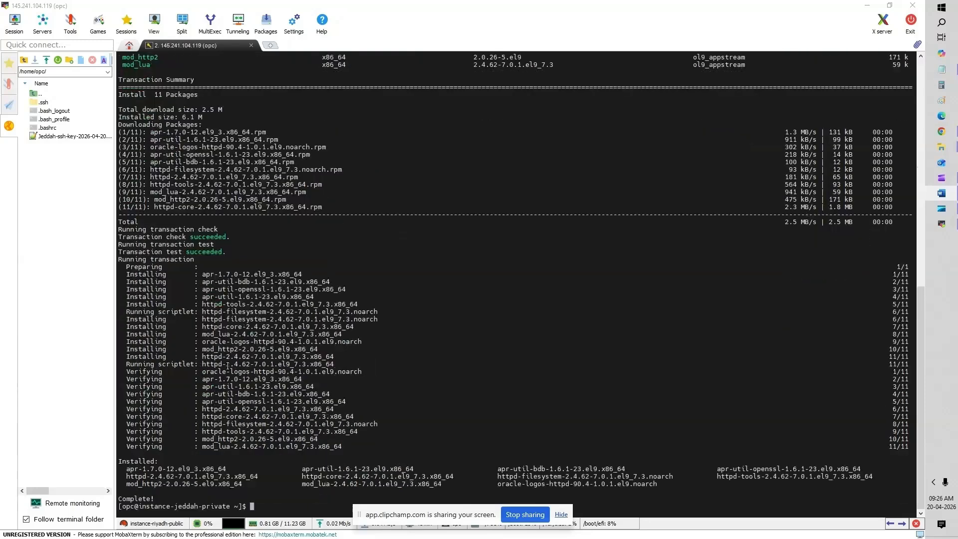
Step: Start the httpd web server and enable it to launch at boot
{"action": "right_click", "coordinate": [278, 509]}
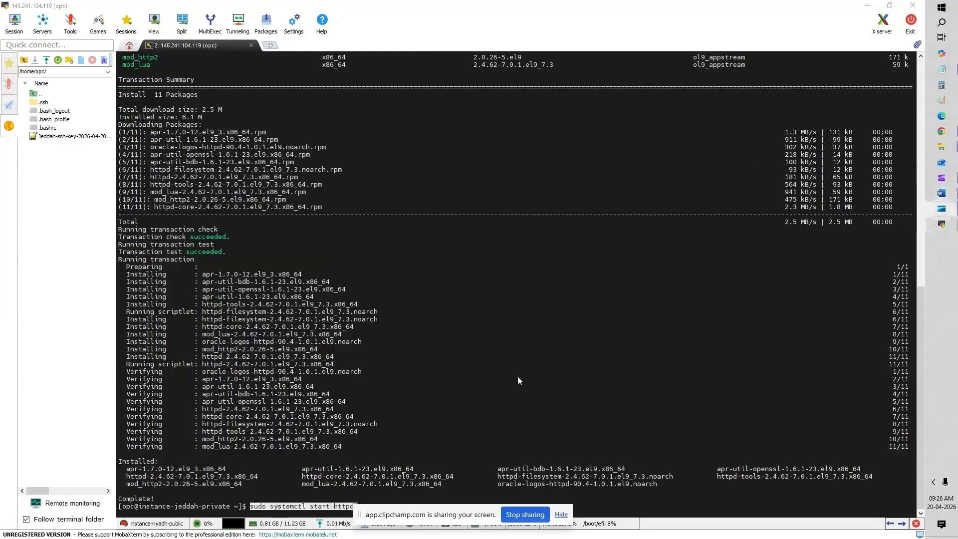
{"action": "left_click_drag", "start_coordinate": [358, 520], "coordinate": [504, 277]}
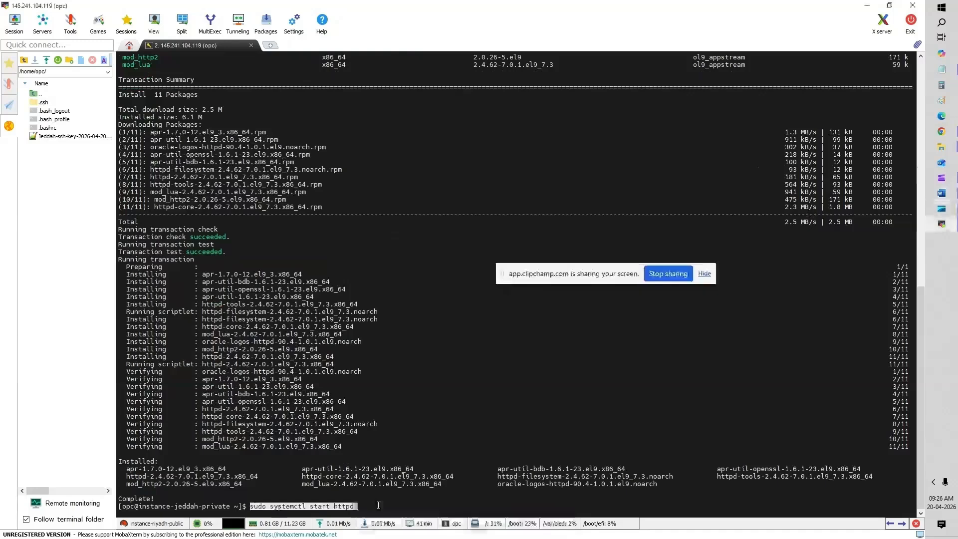
{"action": "key", "text": "Return"}
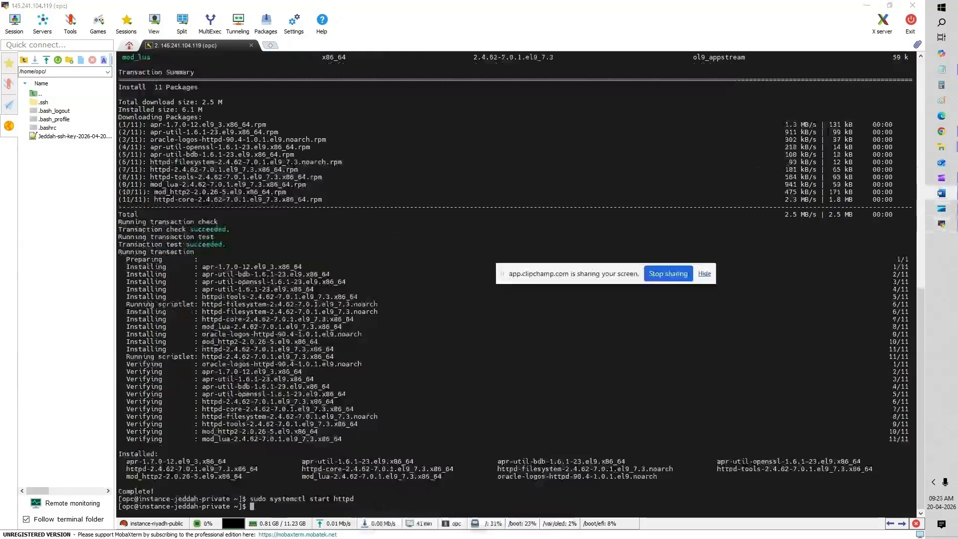
{"action": "right_click", "coordinate": [401, 430]}
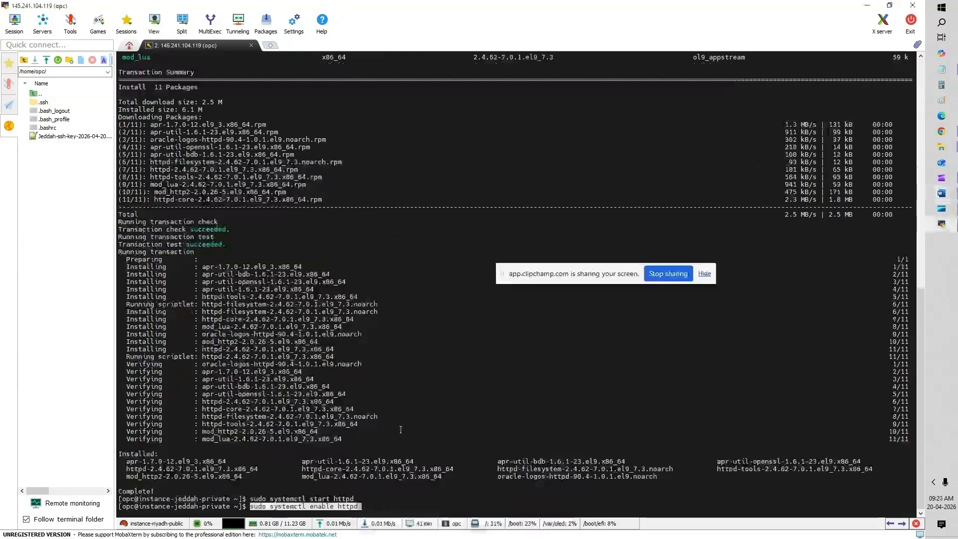
{"action": "key", "text": "Return"}
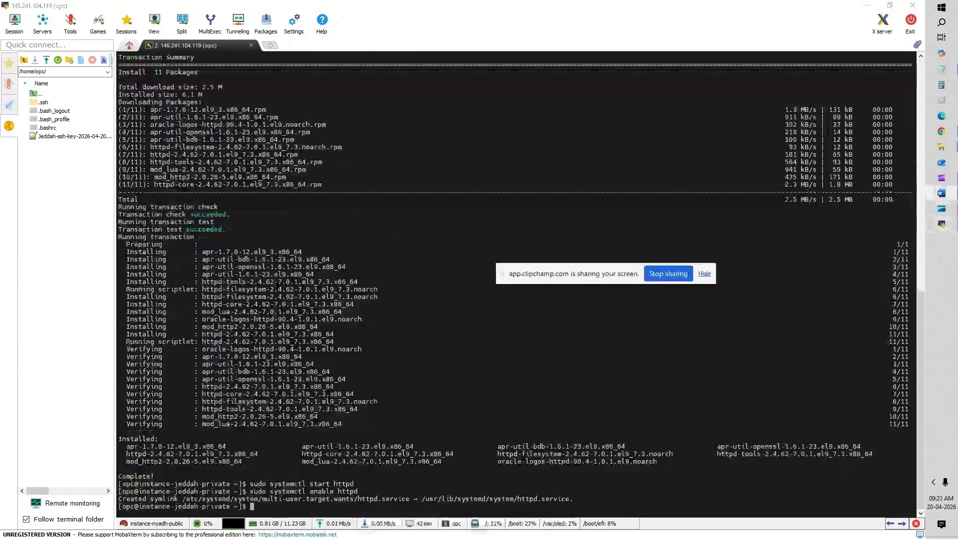
Step: Permanently allow HTTP through the firewall and reload the firewall rules
{"action": "right_click", "coordinate": [448, 355]}
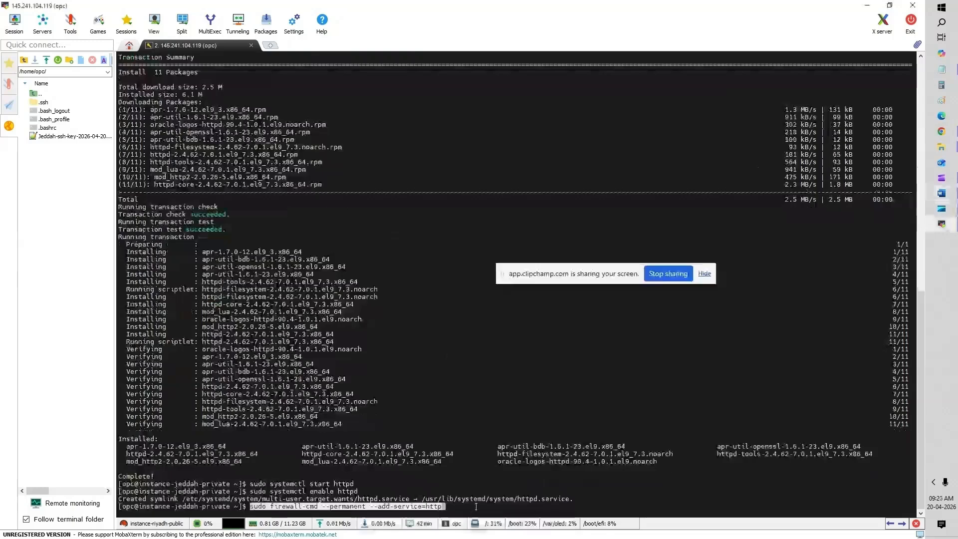
{"action": "key", "text": "Return"}
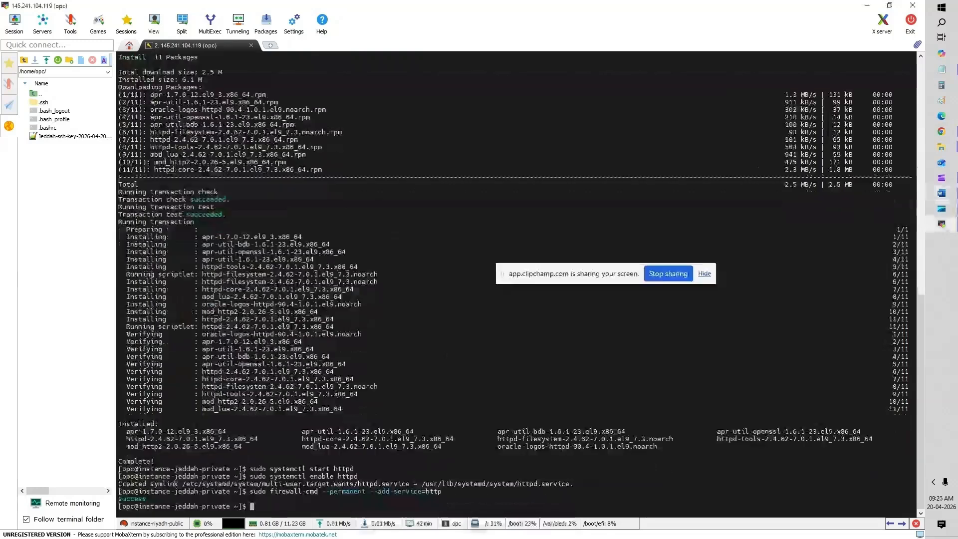
{"action": "right_click", "coordinate": [421, 370]}
{"action": "key", "text": "Return"}
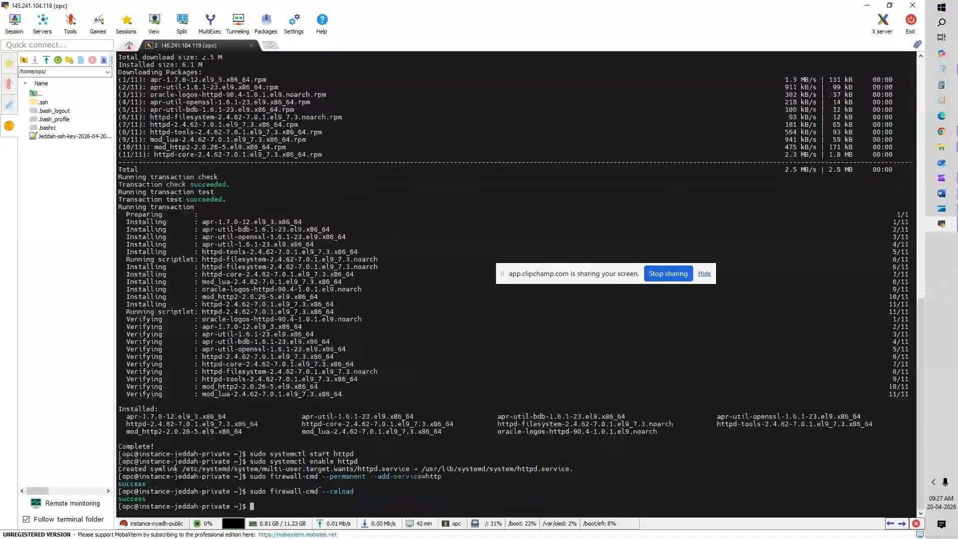
Step: Paste the echo command writing 'Hello from Jeddah Server' into /var/www/html/index.html
{"action": "key", "text": "alt+Tab"}
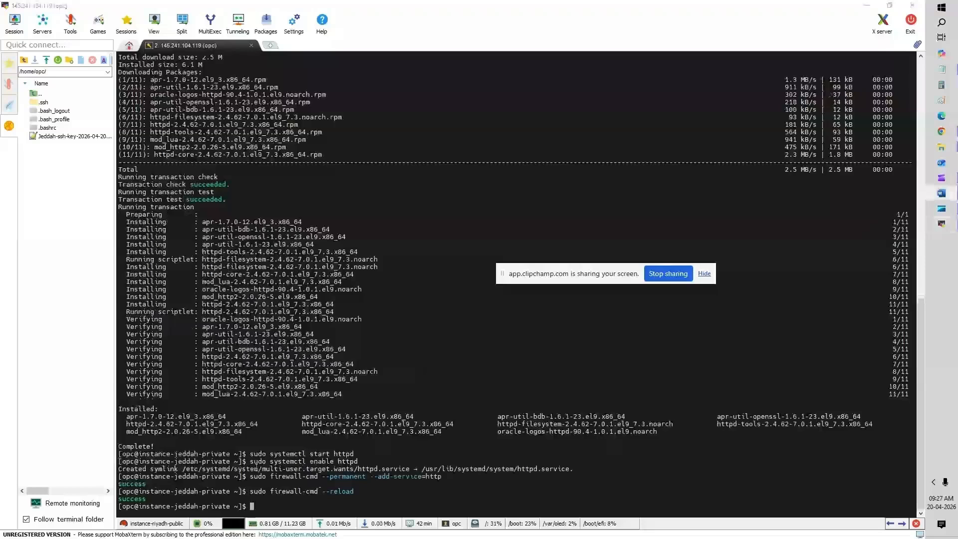
{"action": "right_click", "coordinate": [318, 389]}
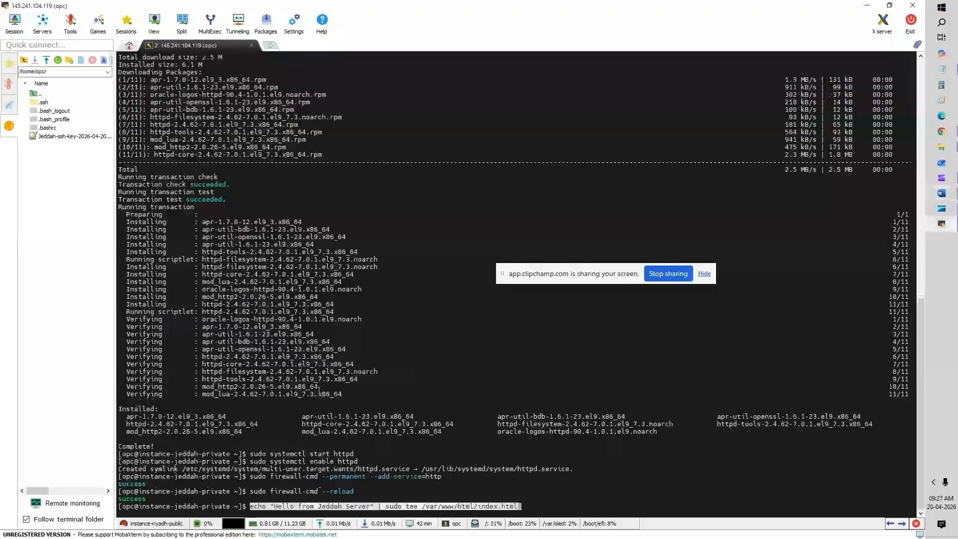
{"action": "key", "text": "Return"}
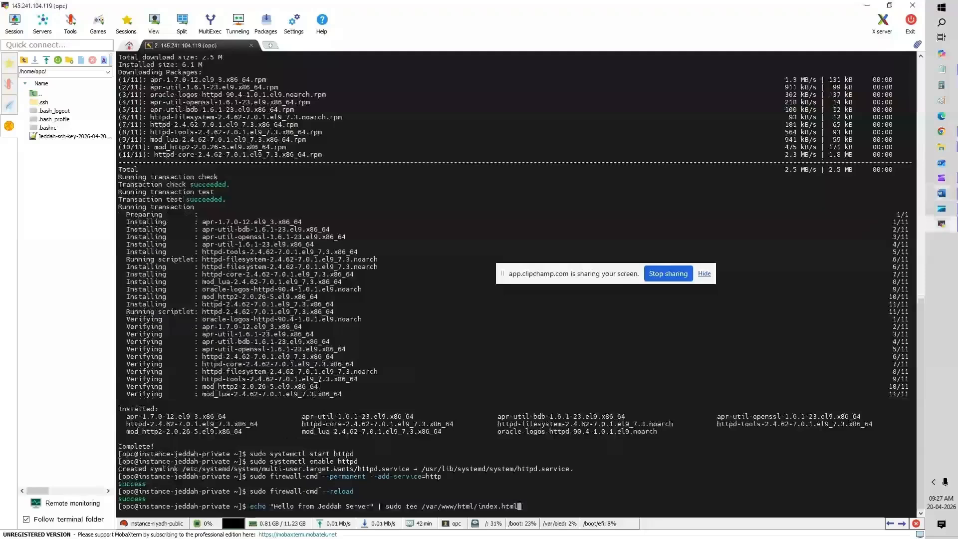
Step: Write the greeting into the index page, then exit the private Jeddah server
{"action": "key", "text": "Return"}
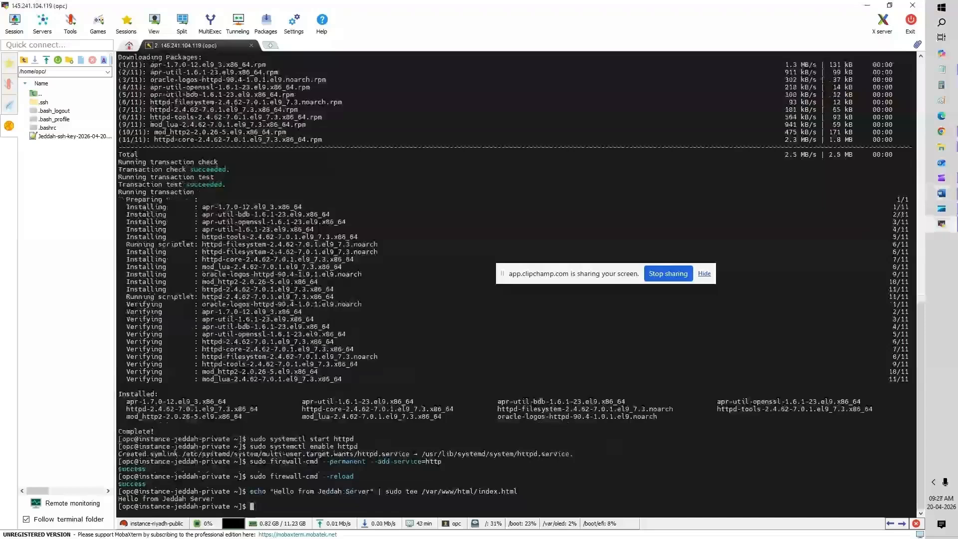
{"action": "left_click", "coordinate": [942, 193]}
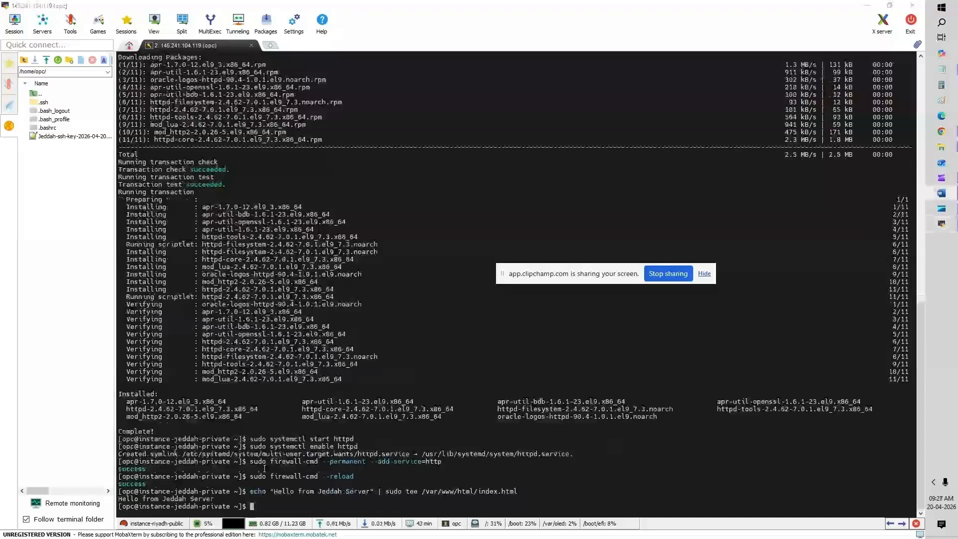
{"action": "left_click", "coordinate": [272, 498]}
{"action": "type", "text": "cu"}
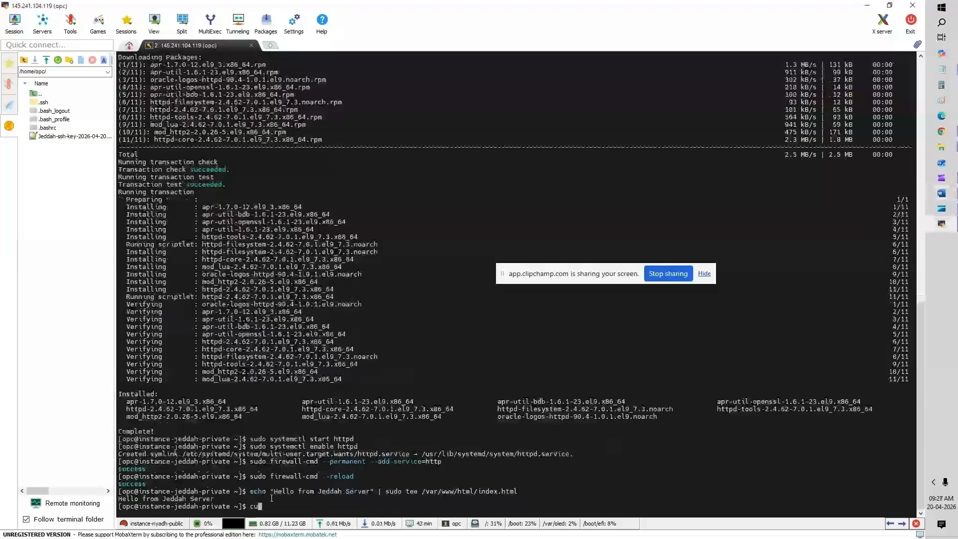
{"action": "key", "text": "BackSpace"}
{"action": "key", "text": "BackSpace"}
{"action": "type", "text": "exit"}
{"action": "key", "text": "Return"}
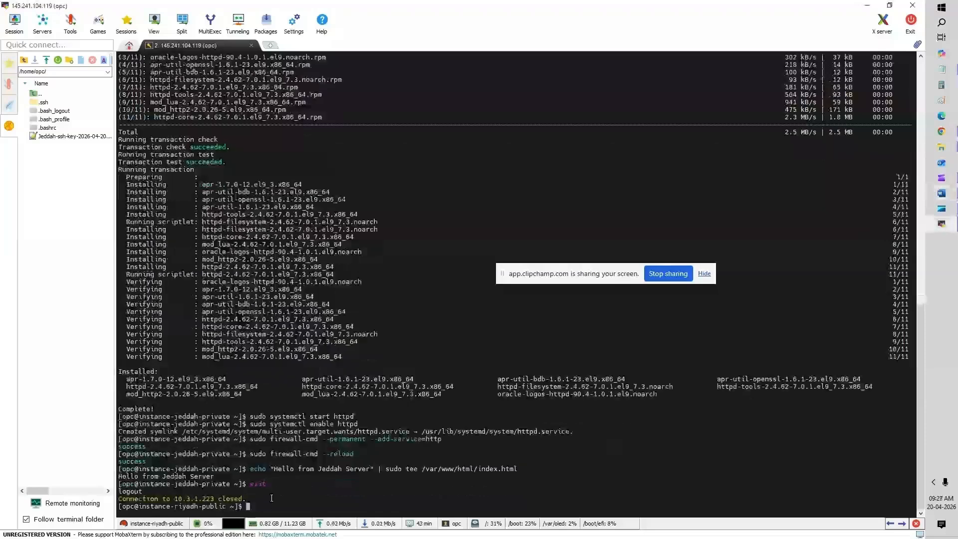
{"action": "type", "text": "curtl"}
{"action": "key", "text": "BackSpace"}
{"action": "key", "text": "BackSpace"}
{"action": "type", "text": "l"}
{"action": "key", "text": "alt+Tab"}
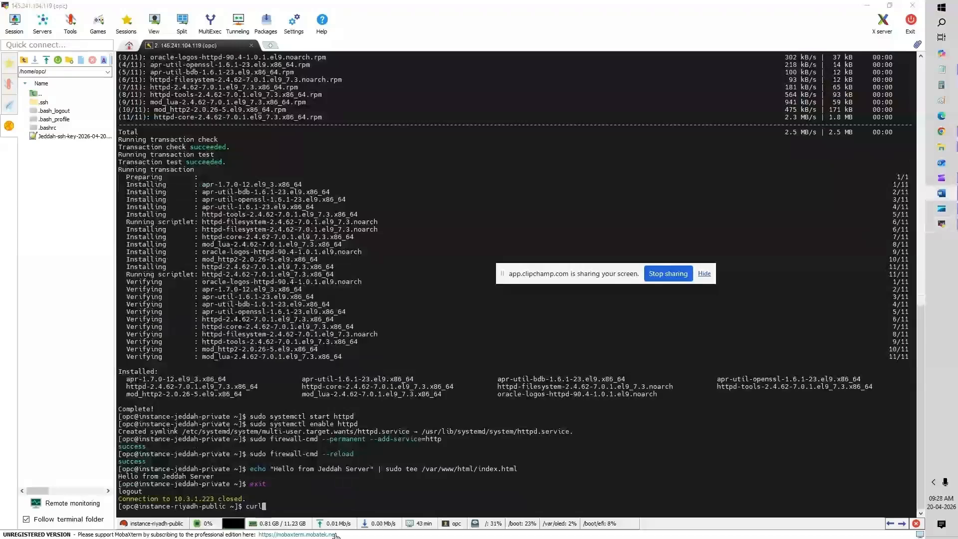
{"action": "key", "text": "BackSpace"}
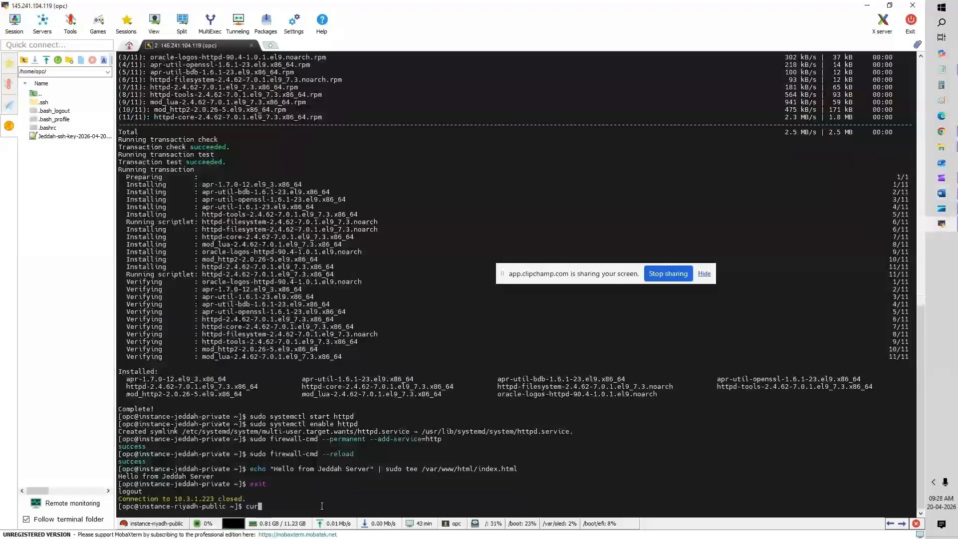
{"action": "type", "text": "l -l http://"}
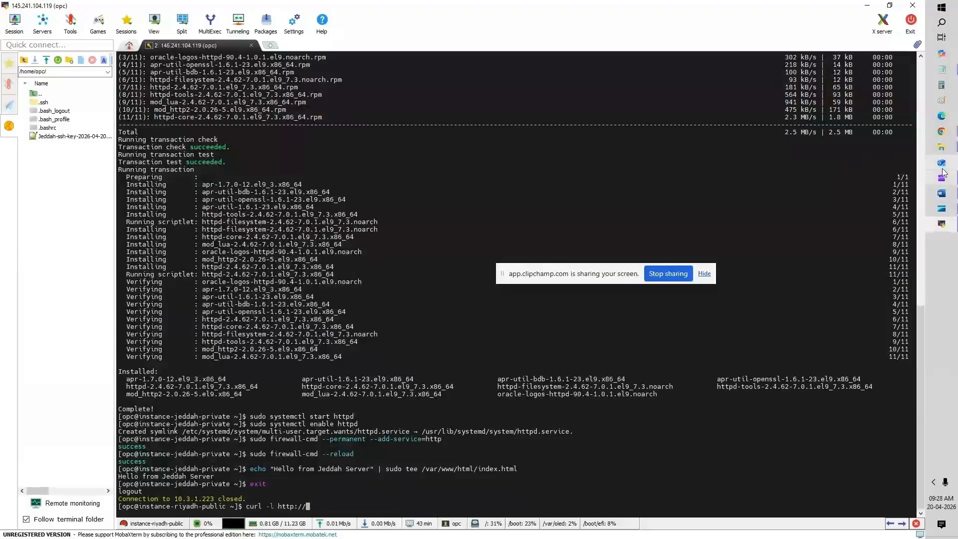
{"action": "left_click", "coordinate": [942, 132]}
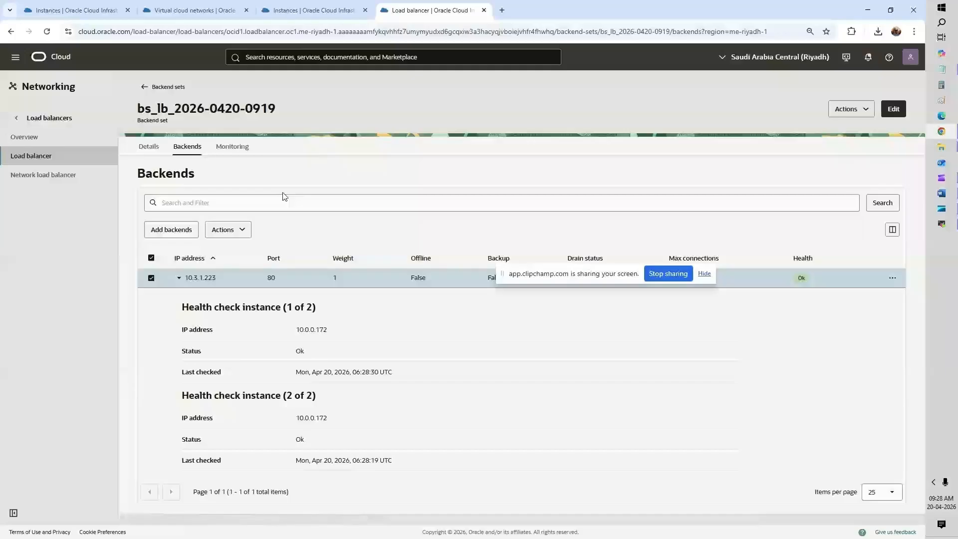
{"action": "double_click", "coordinate": [220, 282]}
{"action": "key", "text": "super+c"}
{"action": "key", "text": "alt+Tab"}
{"action": "right_click", "coordinate": [359, 430]}
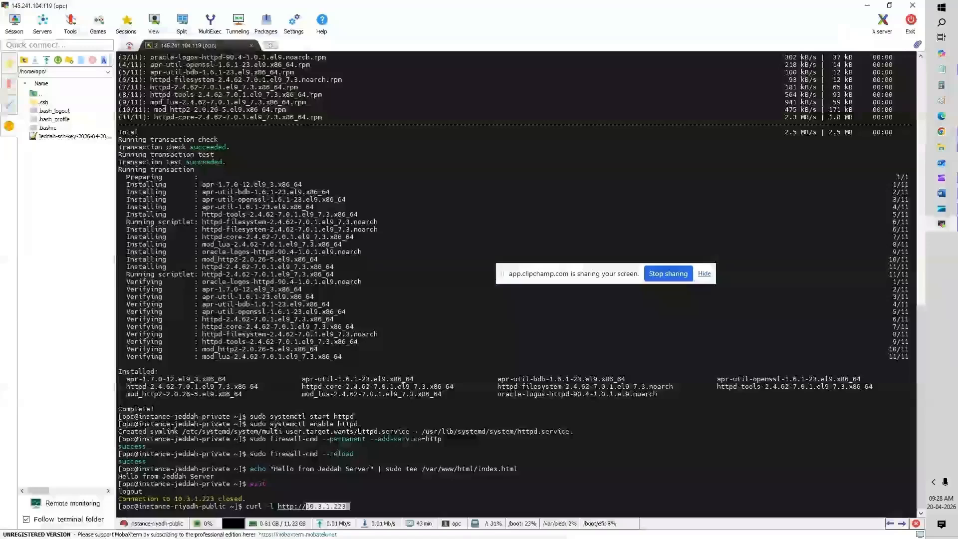
{"action": "key", "text": "Return"}
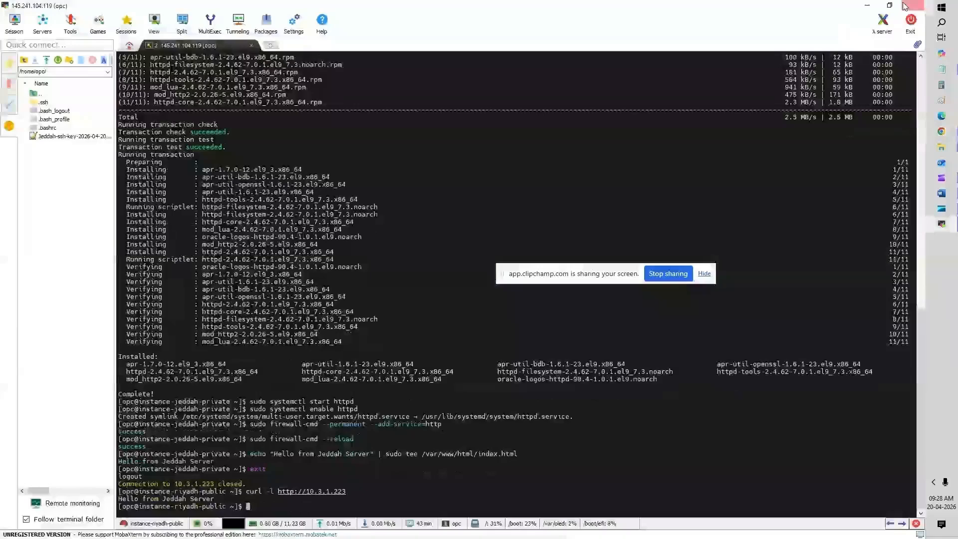
{"action": "left_click", "coordinate": [871, 5]}
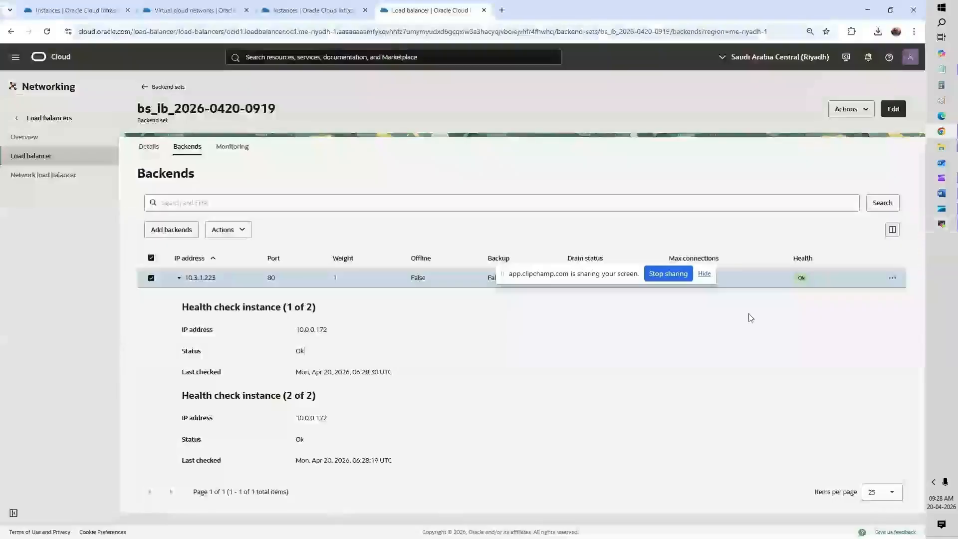
{"action": "left_click_drag", "start_coordinate": [508, 277], "coordinate": [674, 507]}
{"action": "left_click", "coordinate": [797, 279]}
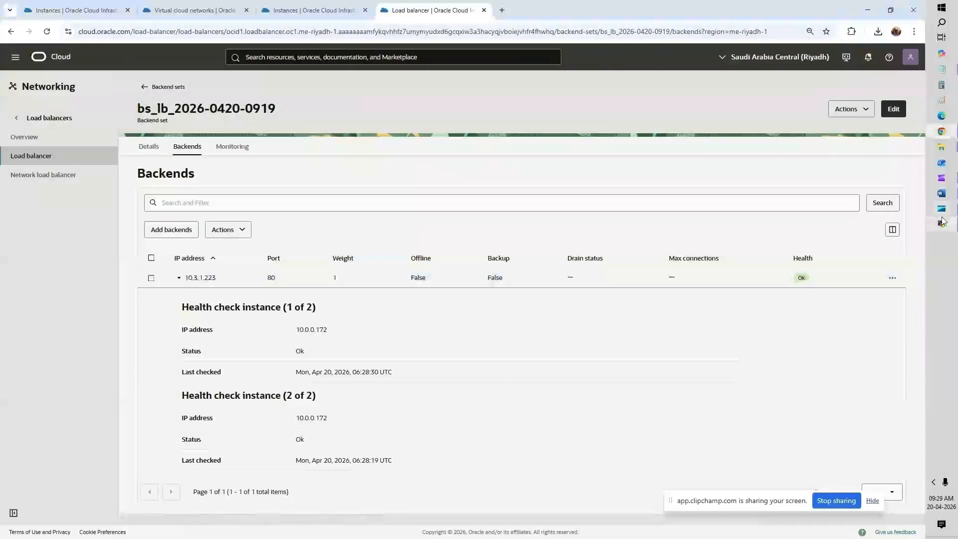
{"action": "left_click", "coordinate": [802, 278]}
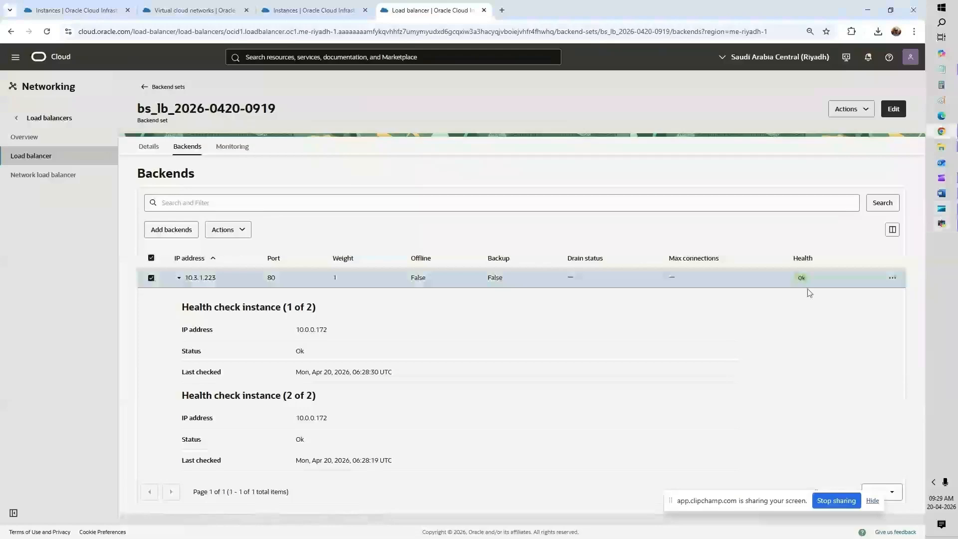
{"action": "left_click", "coordinate": [807, 283]}
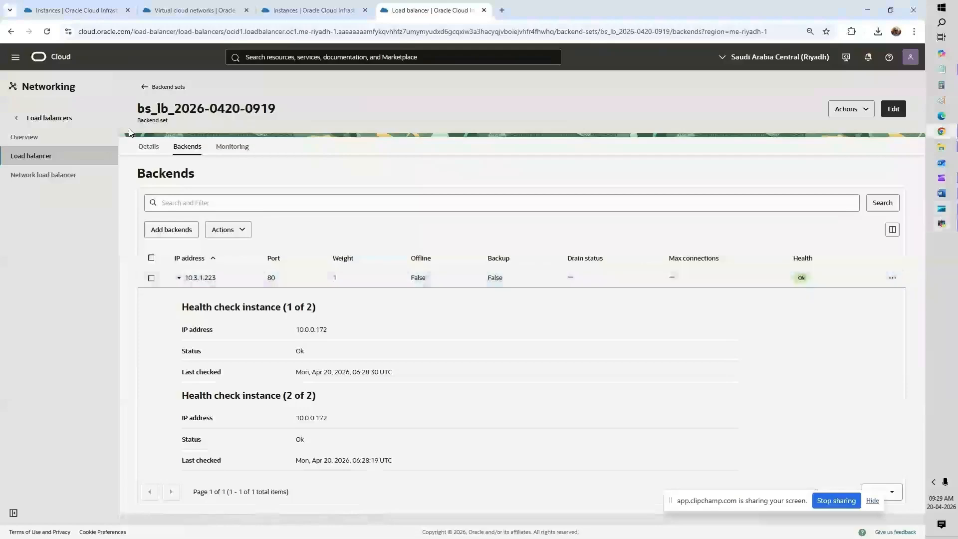
{"action": "left_click", "coordinate": [61, 148]}
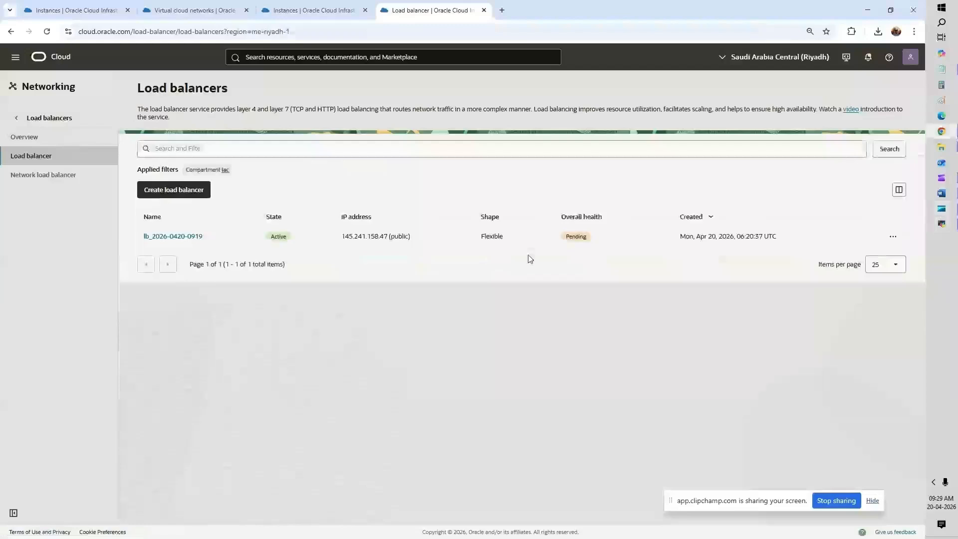
{"action": "left_click", "coordinate": [49, 59]}
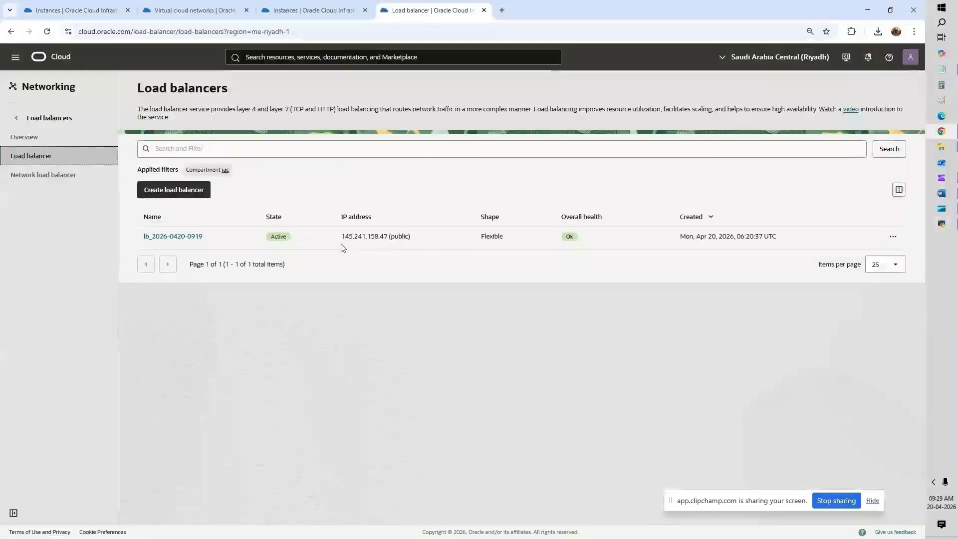
Step: Load 145.241.158.47 in a new tab, reload it, and zoom the page to 125%
{"action": "left_click_drag", "start_coordinate": [342, 236], "coordinate": [388, 237]}
{"action": "key", "text": "ctrl+c"}
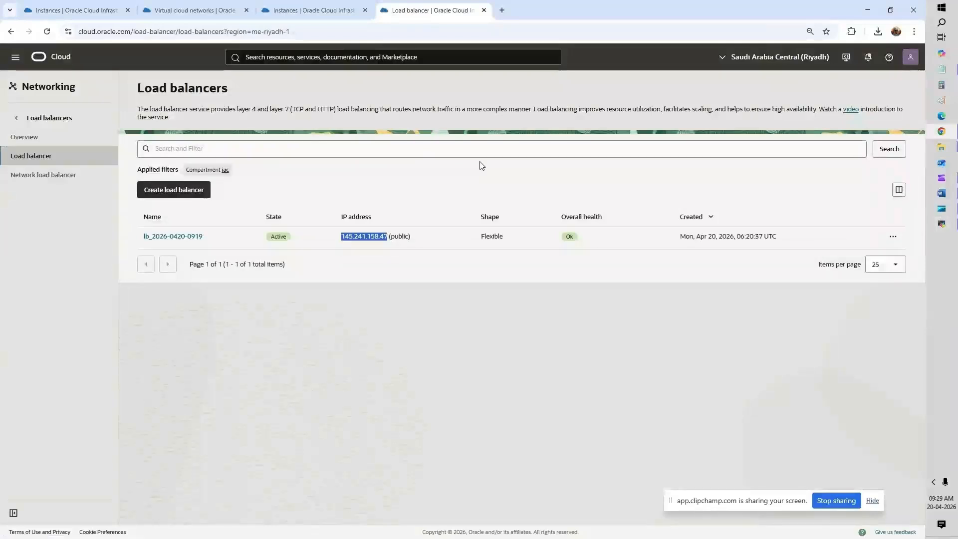
{"action": "left_click", "coordinate": [503, 11]}
{"action": "key", "text": "ctrl+v"}
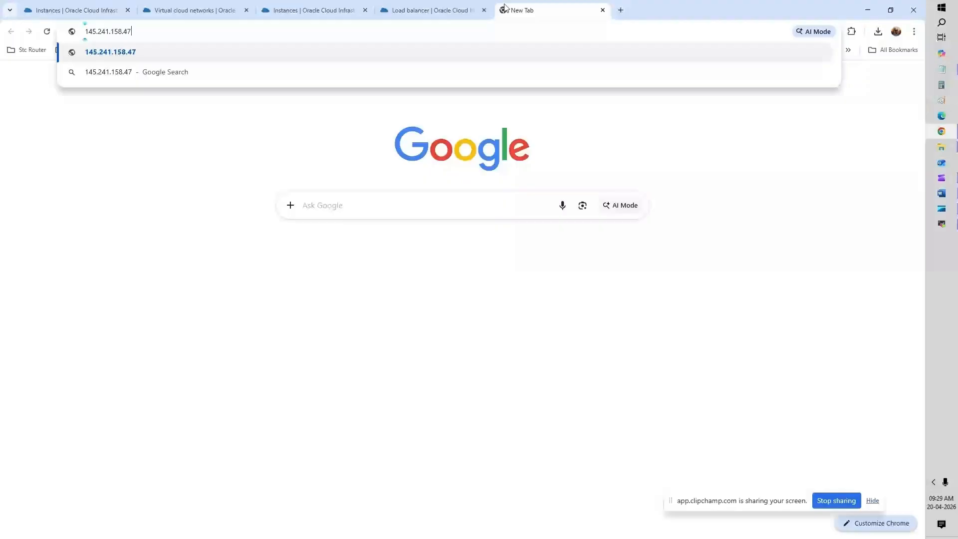
{"action": "key", "text": "Return"}
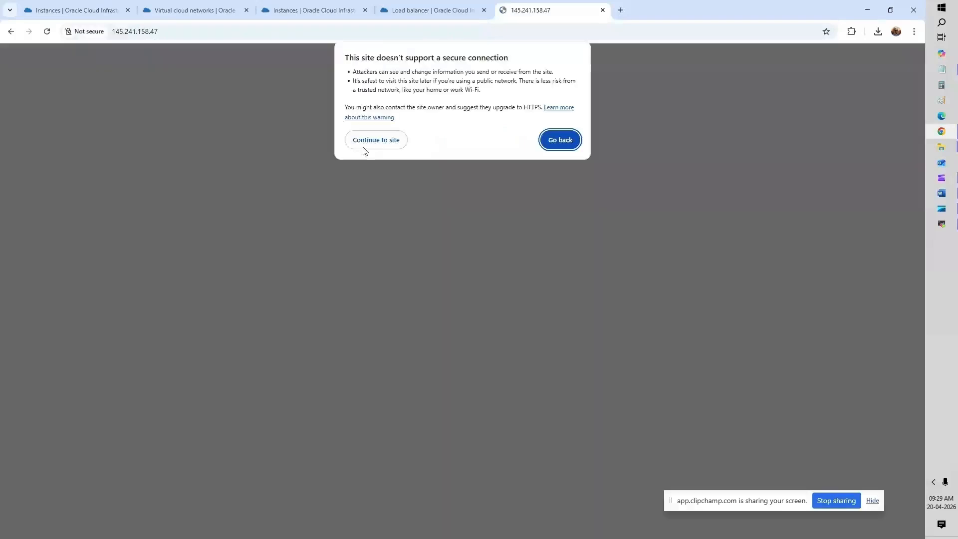
{"action": "left_click", "coordinate": [364, 140]}
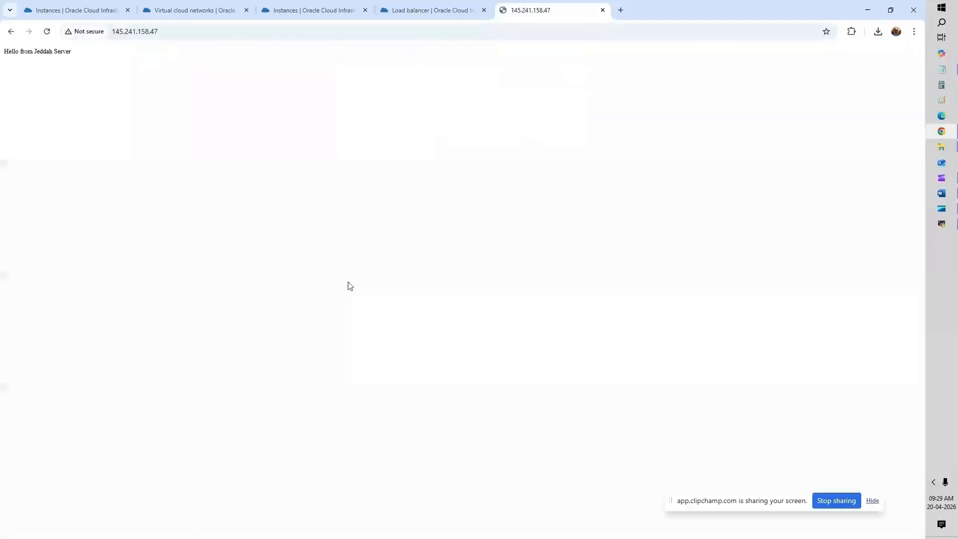
{"action": "double_click", "coordinate": [45, 51]}
{"action": "key", "text": "F5"}
{"action": "key", "text": "ctrl+plus"}
{"action": "key", "text": "ctrl+plus"}
{"action": "key", "text": "ctrl+plus"}
{"action": "key", "text": "ctrl+plus"}
{"action": "key", "text": "ctrl+plus"}
{"action": "key", "text": "ctrl+plus"}
{"action": "key", "text": "ctrl+plus"}
{"action": "key", "text": "ctrl+plus"}
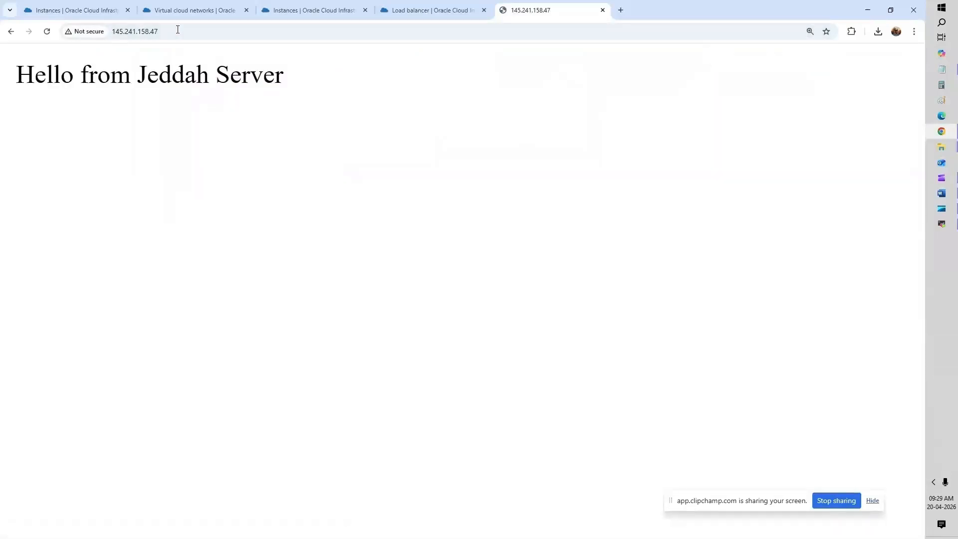
Step: Highlight the 'Hello from Jeddah Server' greeting, then return to the load balancer tab
{"action": "left_click", "coordinate": [114, 79]}
{"action": "triple_click", "coordinate": [113, 79]}
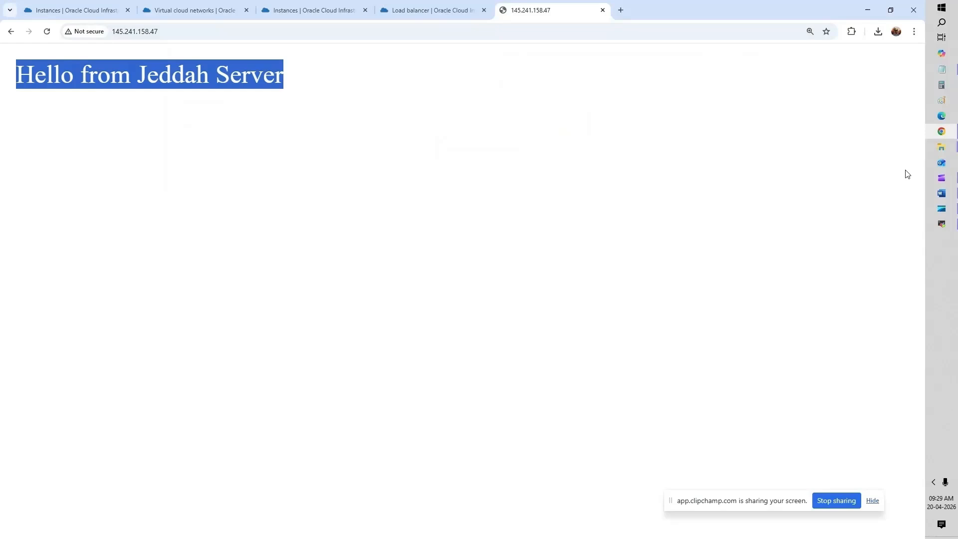
{"action": "left_click", "coordinate": [941, 224]}
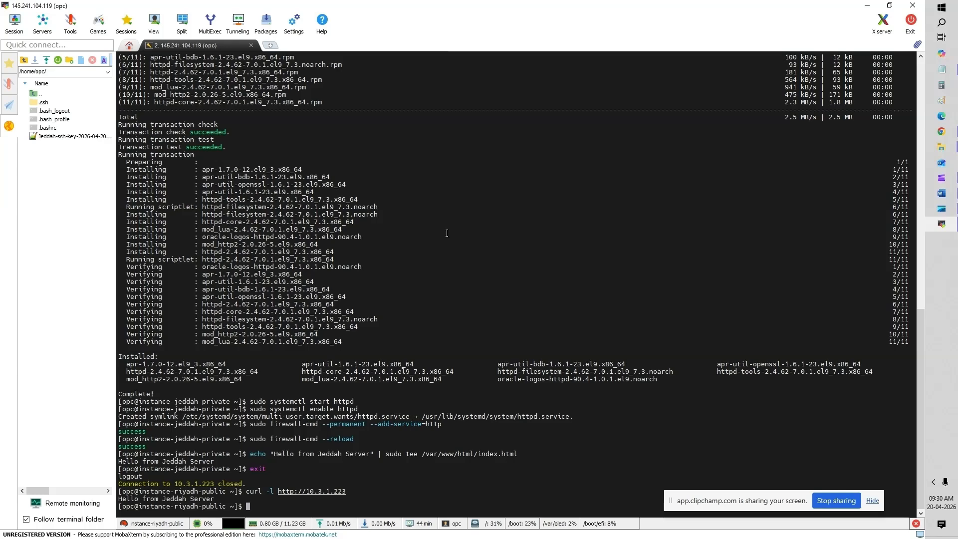
{"action": "left_click", "coordinate": [863, 8]}
{"action": "left_click", "coordinate": [416, 10]}
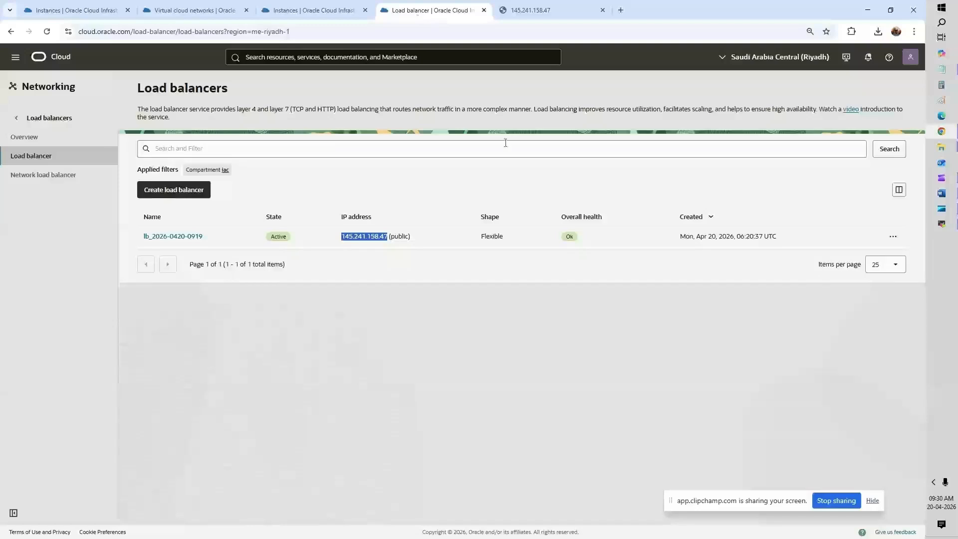
{"action": "left_click", "coordinate": [942, 179]}
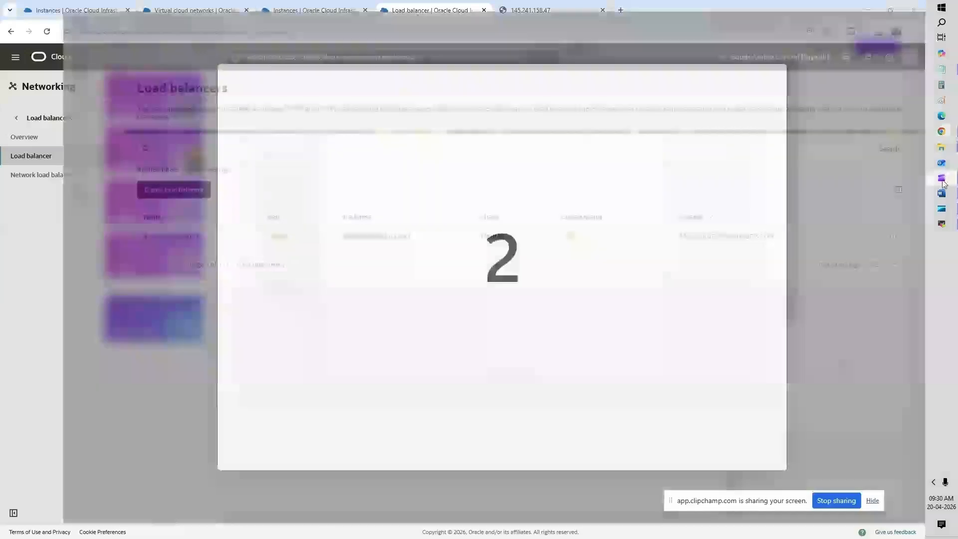